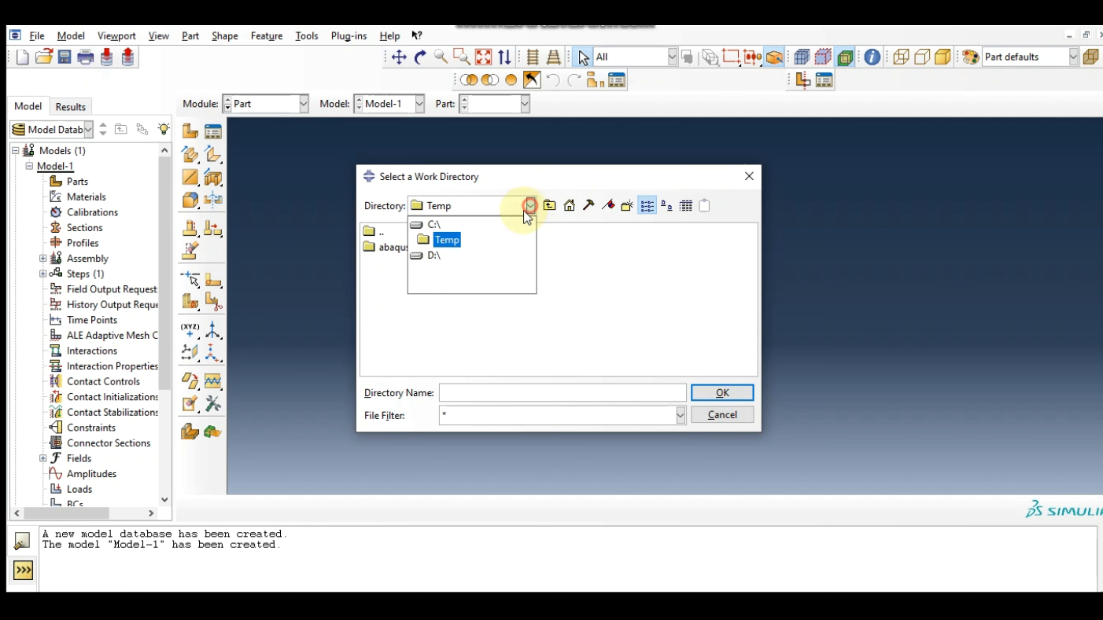
# - Set the work directory to the ABAQUS folder on the D: drive
pyautogui.click(450, 254)
pyautogui.click(413, 246)
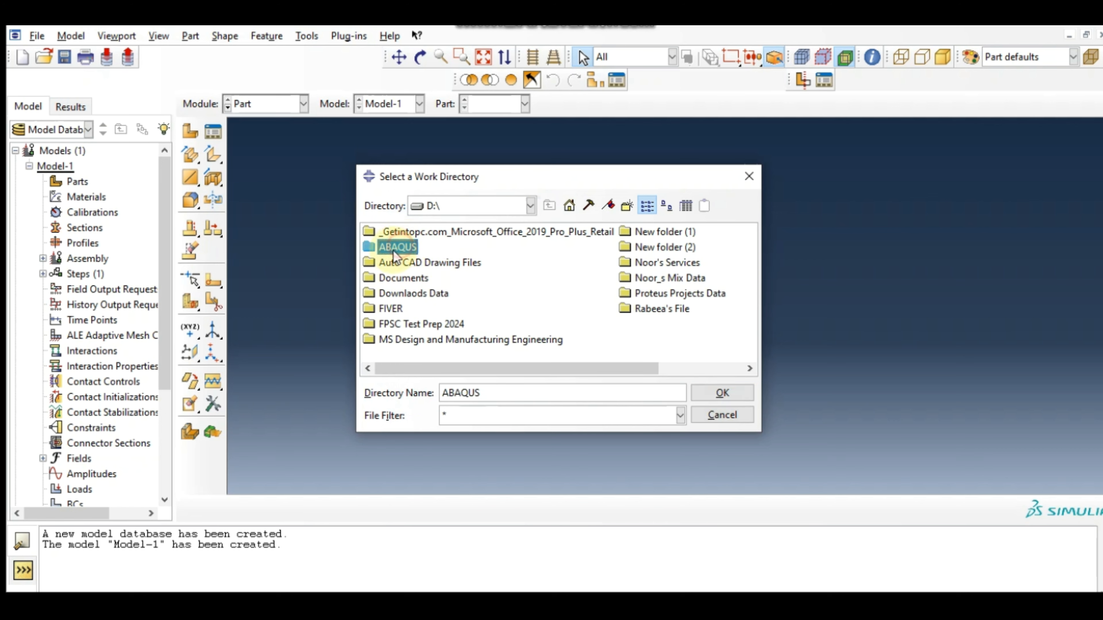
pyautogui.click(721, 394)
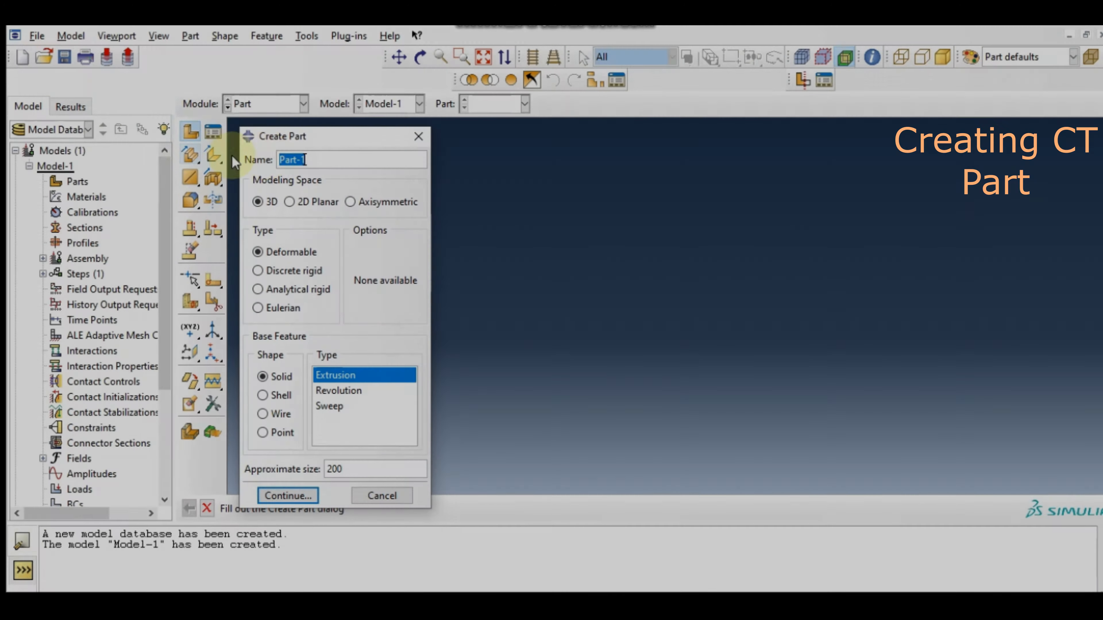
# - Create a 3D deformable solid extrusion part named CT with an approximate size of 200
pyautogui.write('CT')
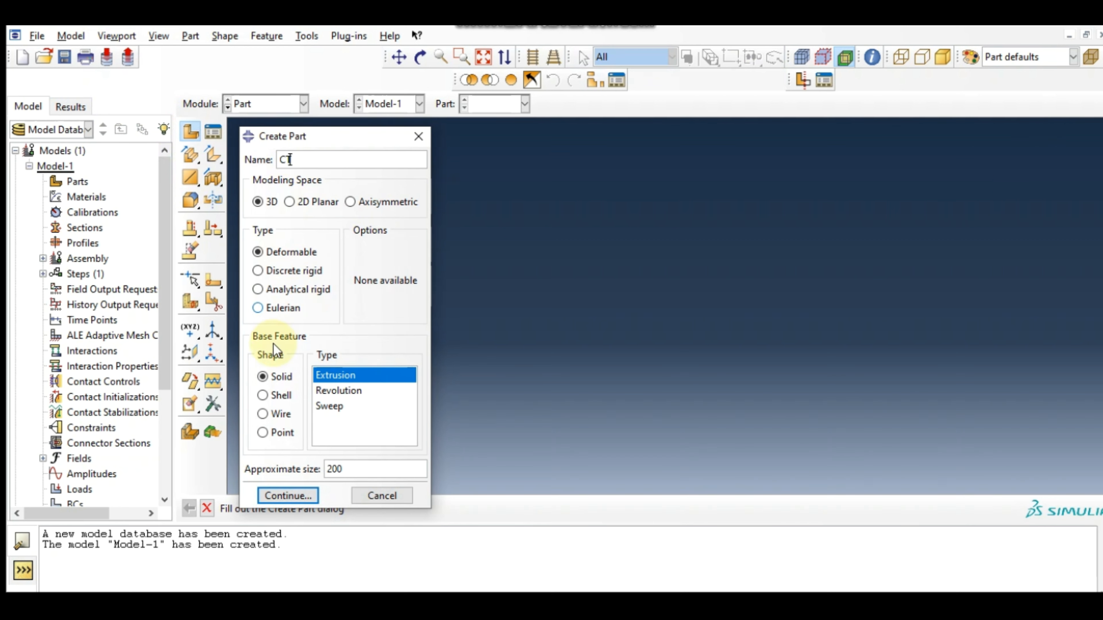
pyautogui.click(289, 495)
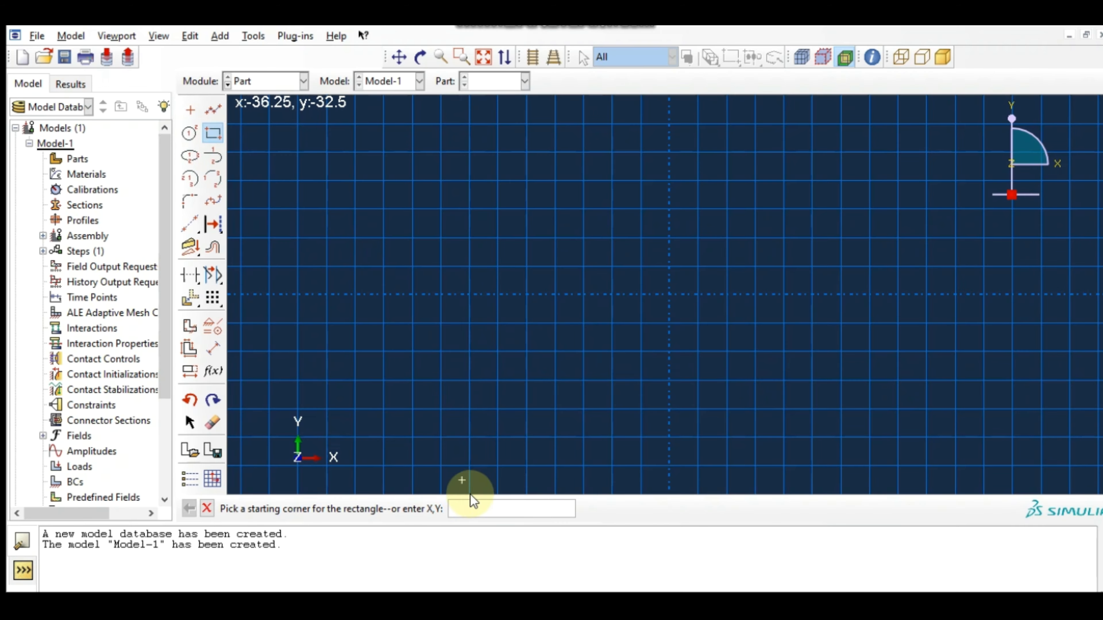
# - Sketch a rectangle from the corner 0,0 to the opposite corner 63.5,60.9
pyautogui.click(467, 510)
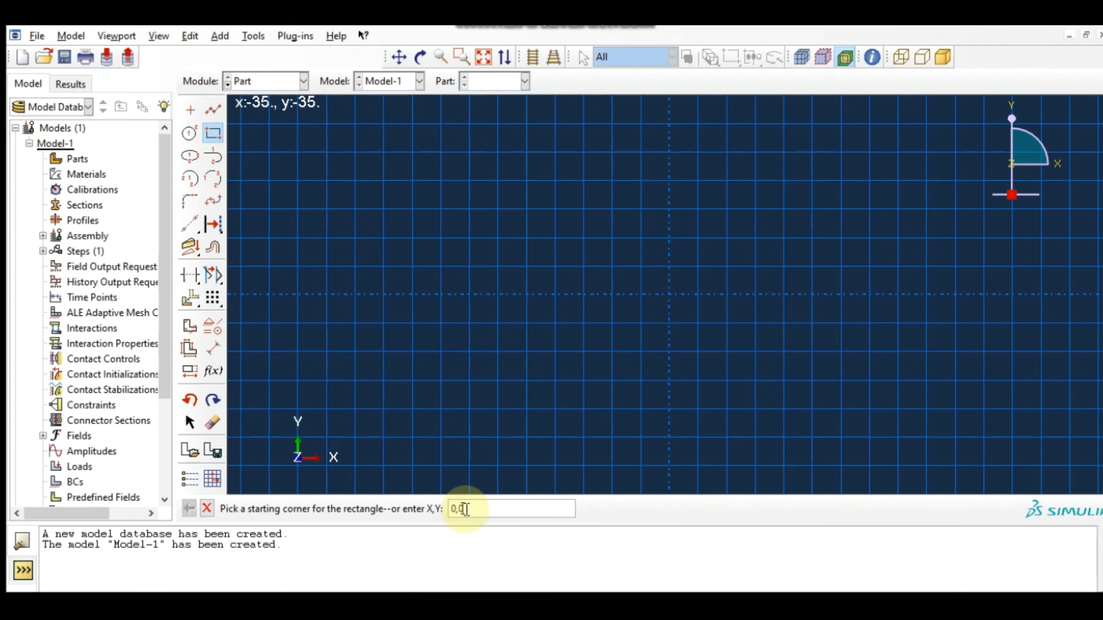
pyautogui.write('0,0')
pyautogui.press('Return')
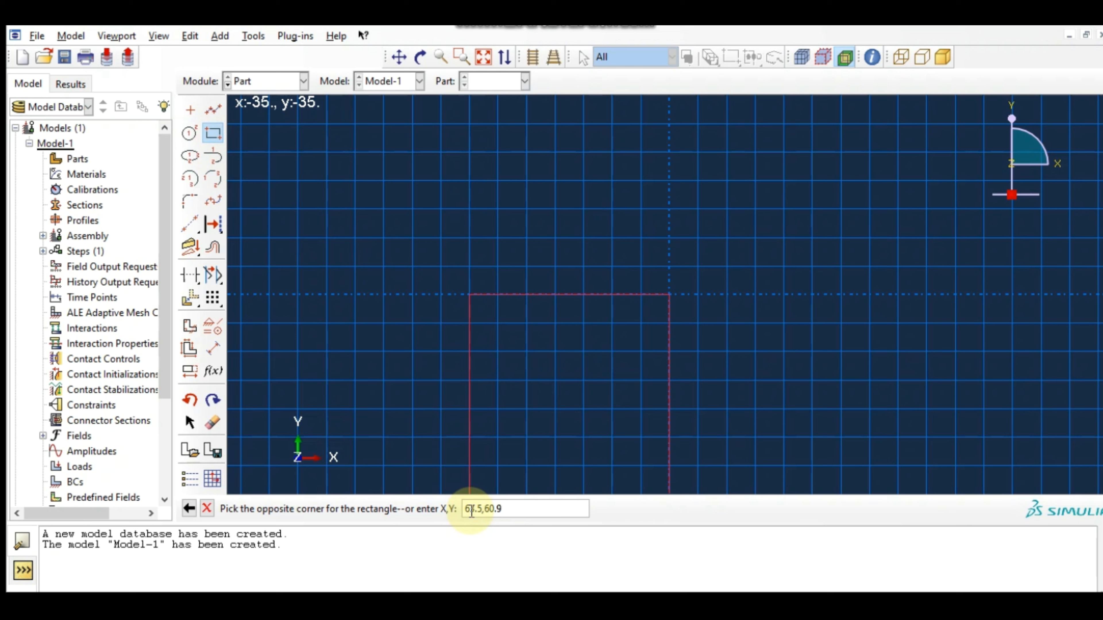
pyautogui.press('Return')
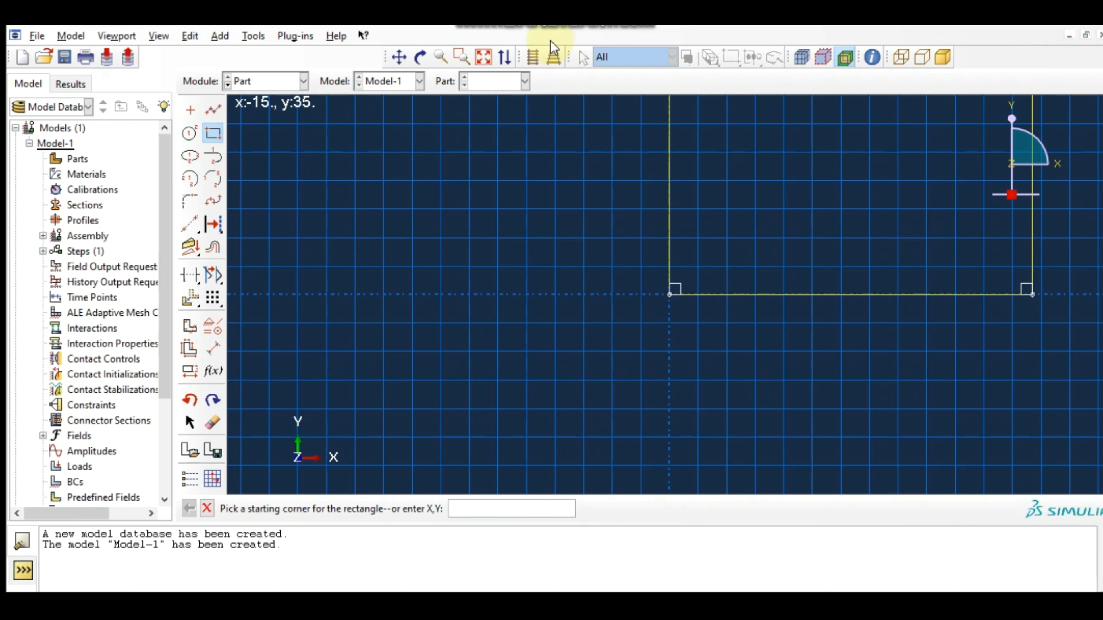
# - Offset the rectangle's bottom edge upward by 28.895 to add a horizontal line inside it
pyautogui.click(484, 57)
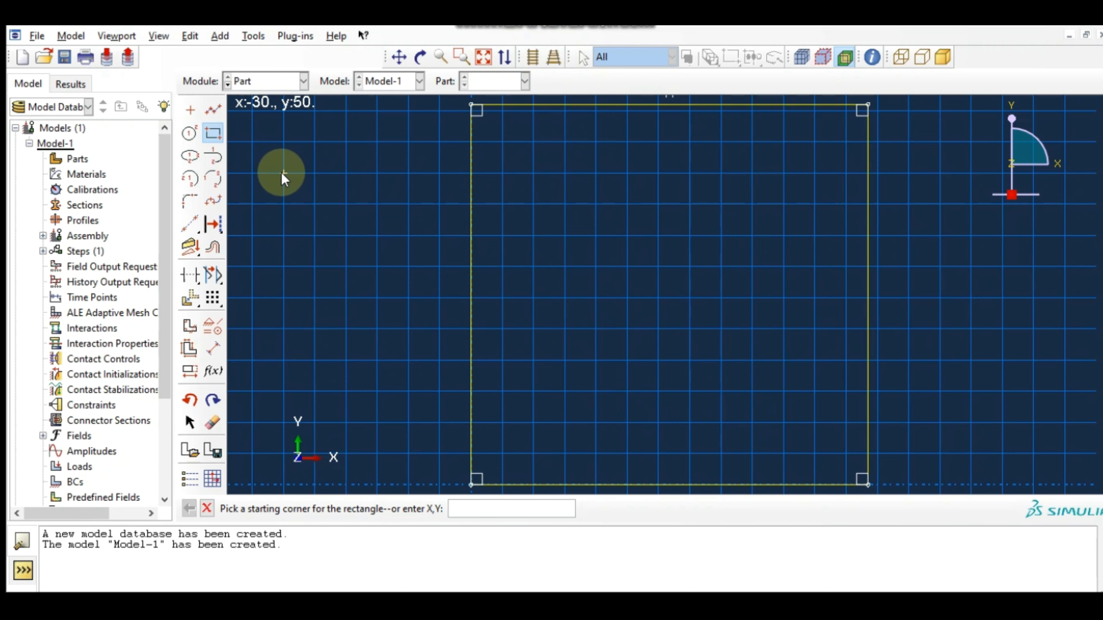
pyautogui.click(212, 246)
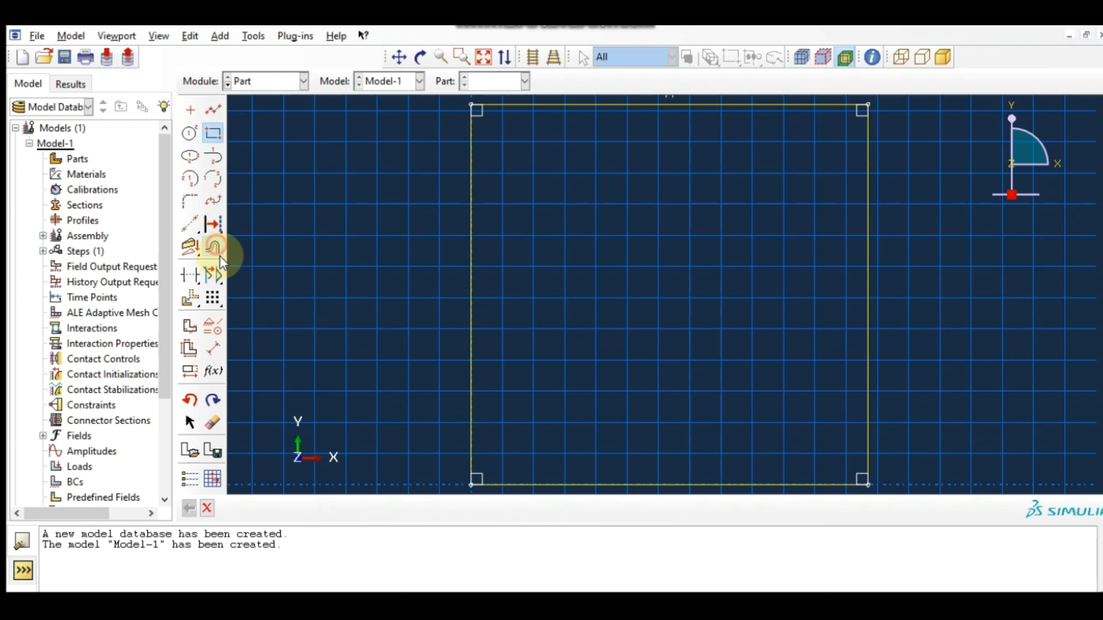
pyautogui.click(529, 485)
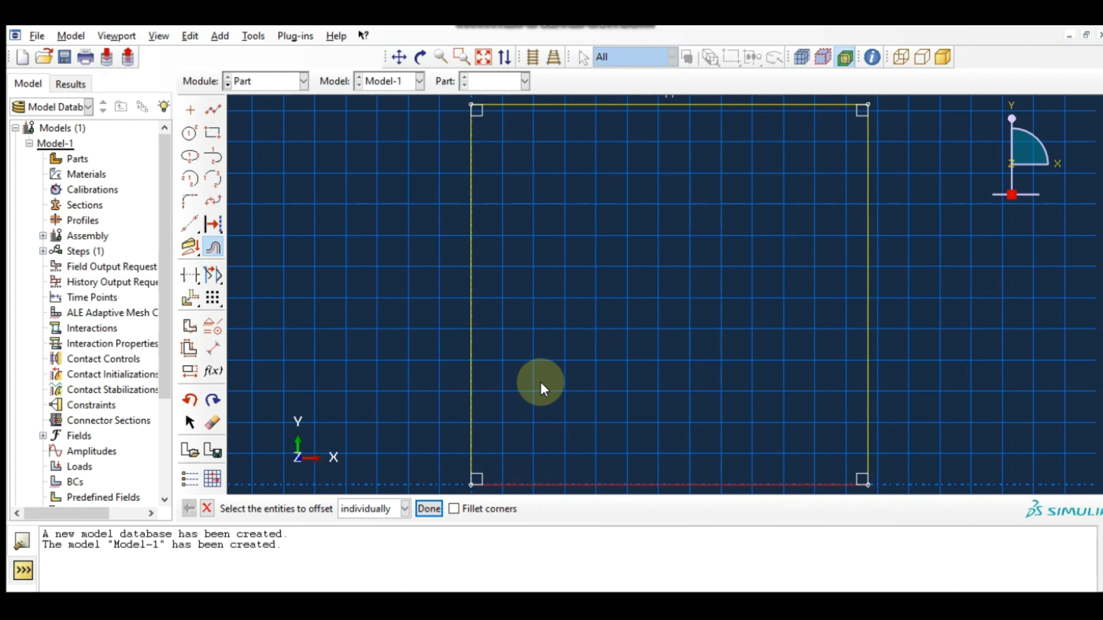
pyautogui.click(428, 509)
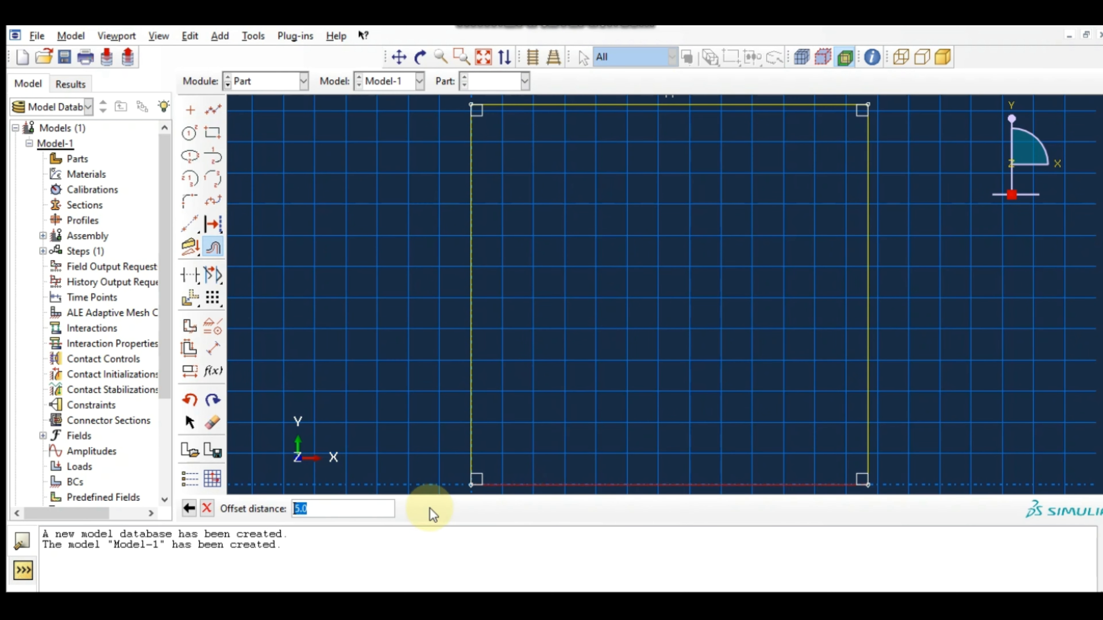
pyautogui.write('28.895')
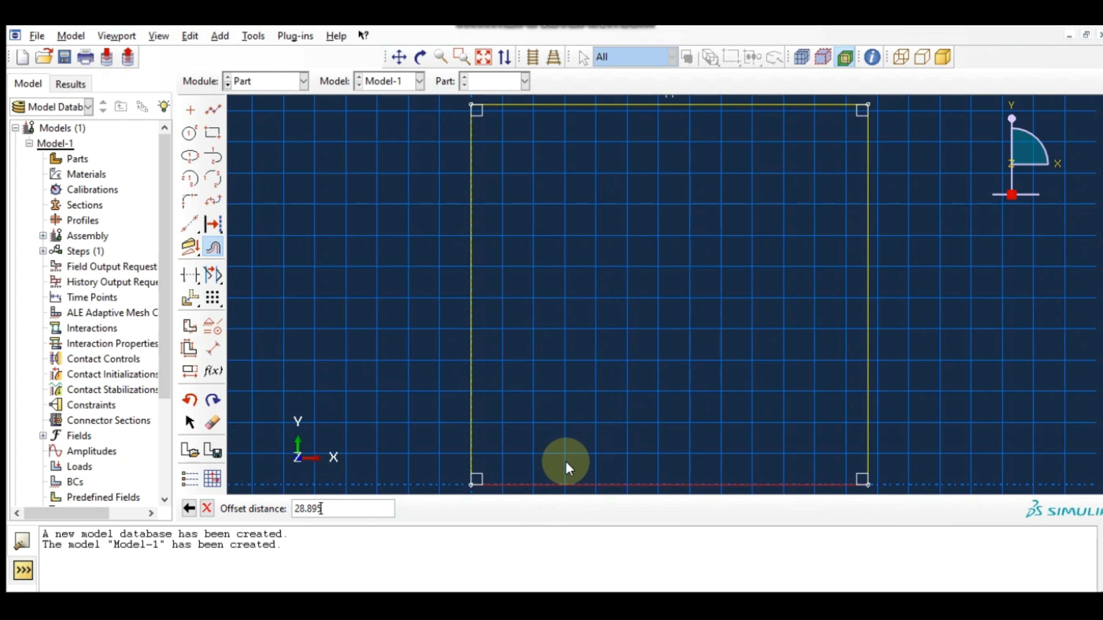
pyautogui.press('Return')
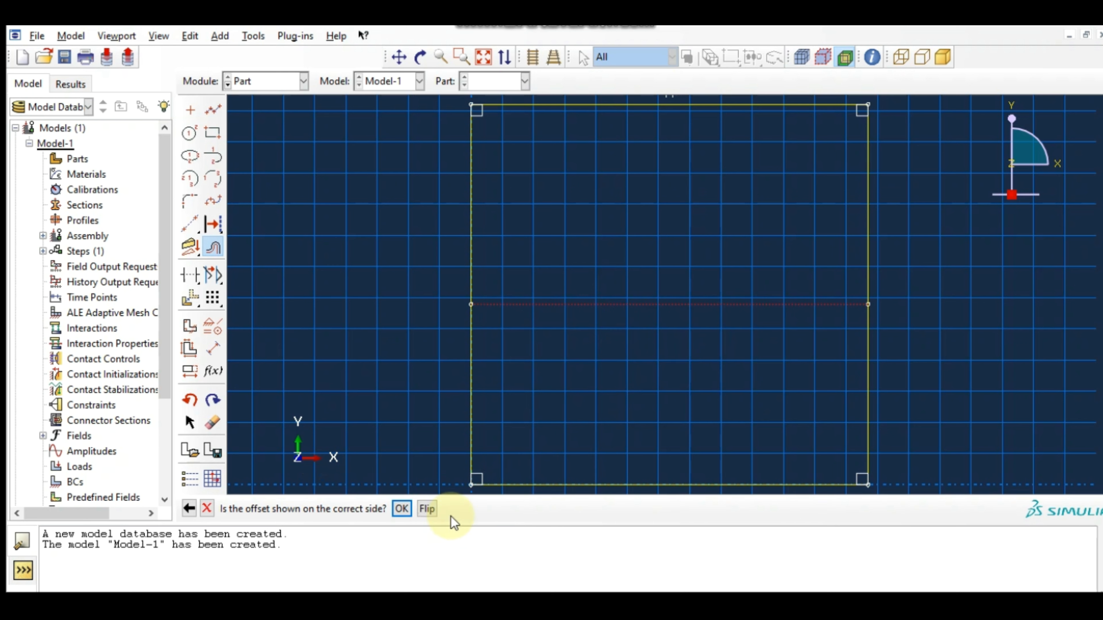
pyautogui.click(401, 509)
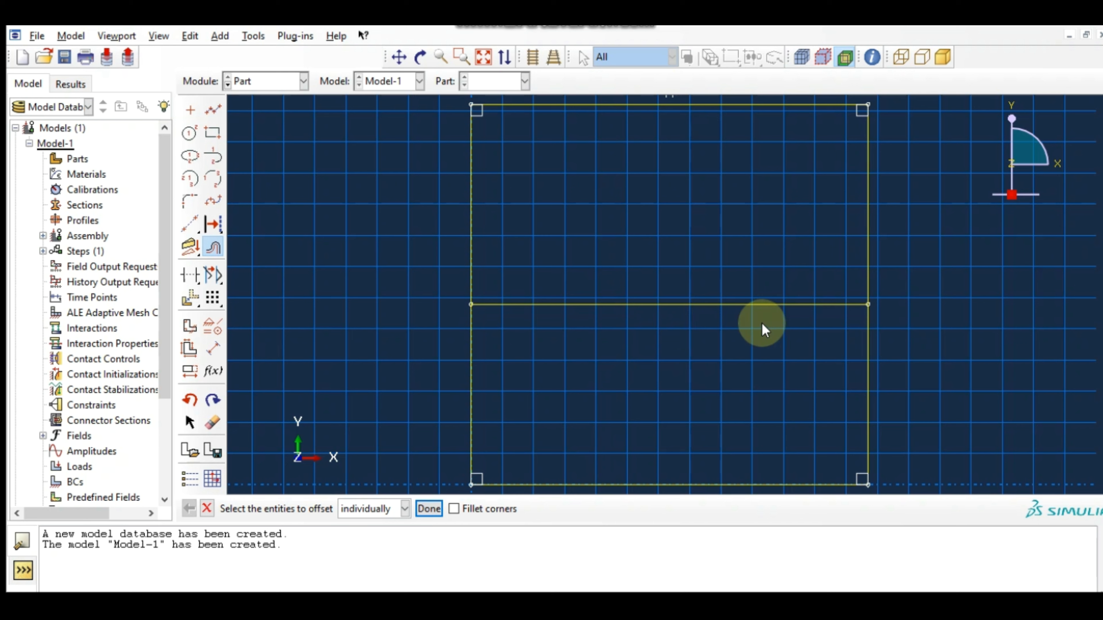
# - Offset the horizontal line inside the rectangle upward by 1.507
pyautogui.click(556, 304)
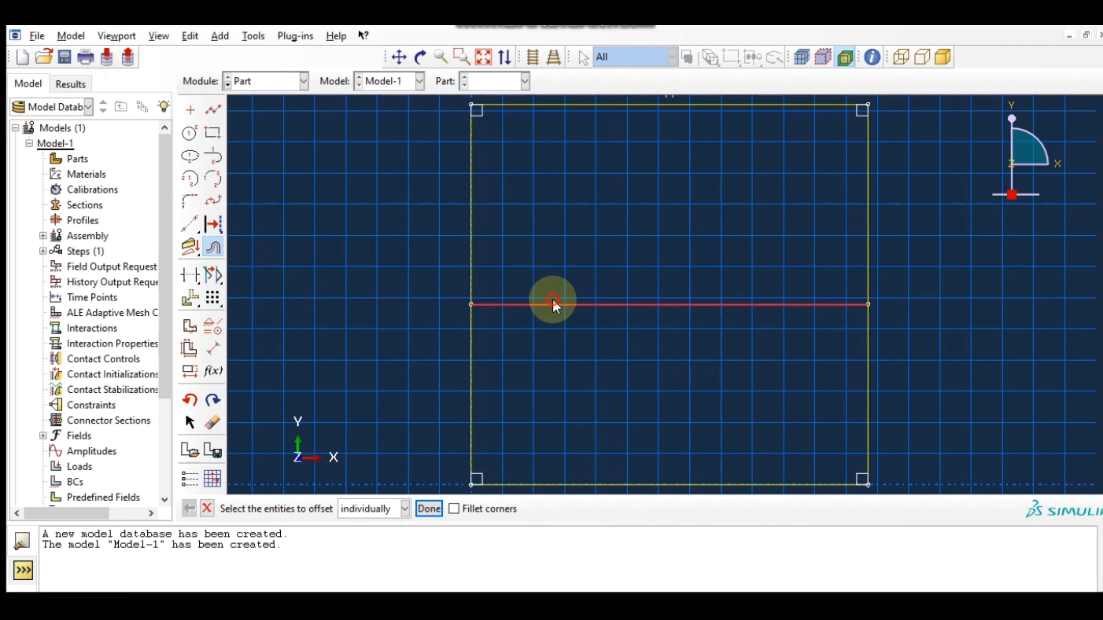
pyautogui.click(429, 509)
pyautogui.write('1')
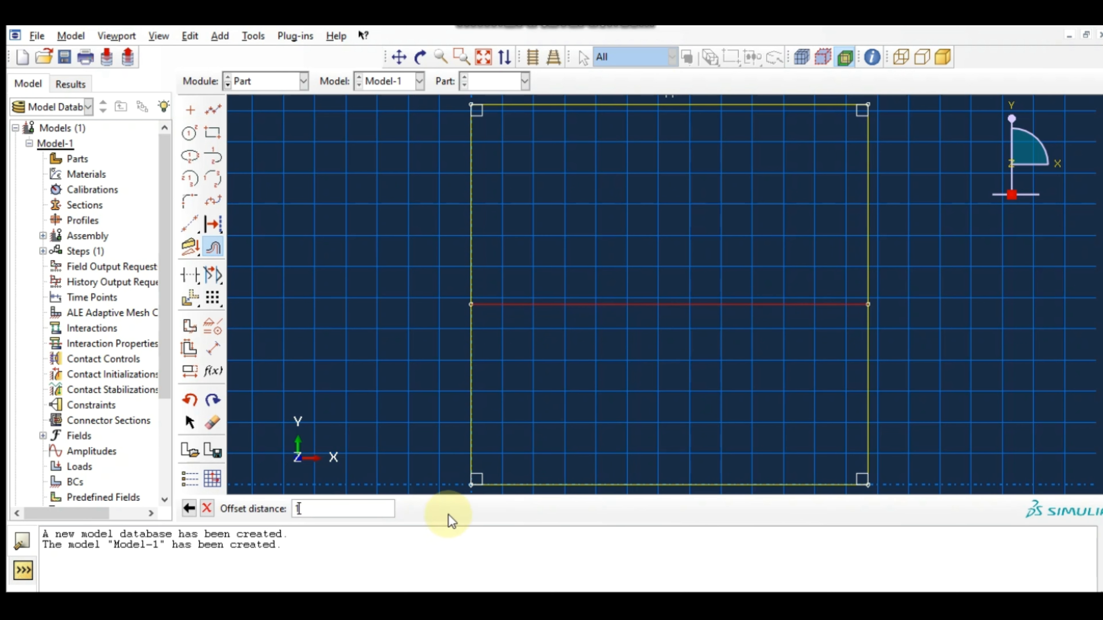
pyautogui.write('.507')
pyautogui.press('Return')
pyautogui.click(403, 508)
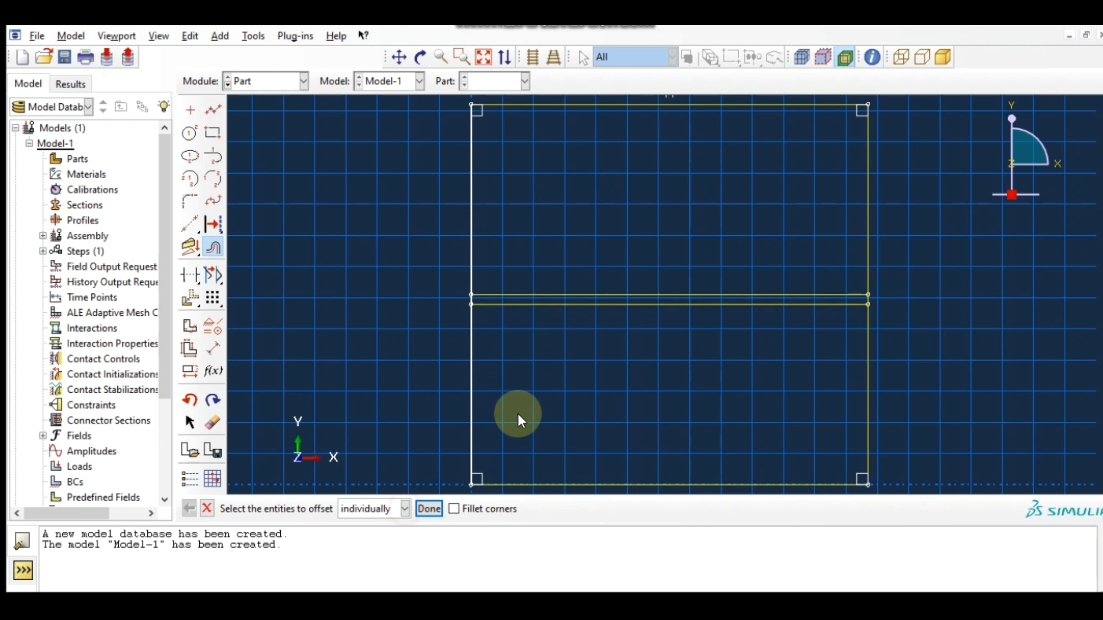
# - Offset the lower of the two inner horizontal lines upward by 3.175
pyautogui.click(626, 305)
pyautogui.middleClick(664, 262)
pyautogui.write('3.175')
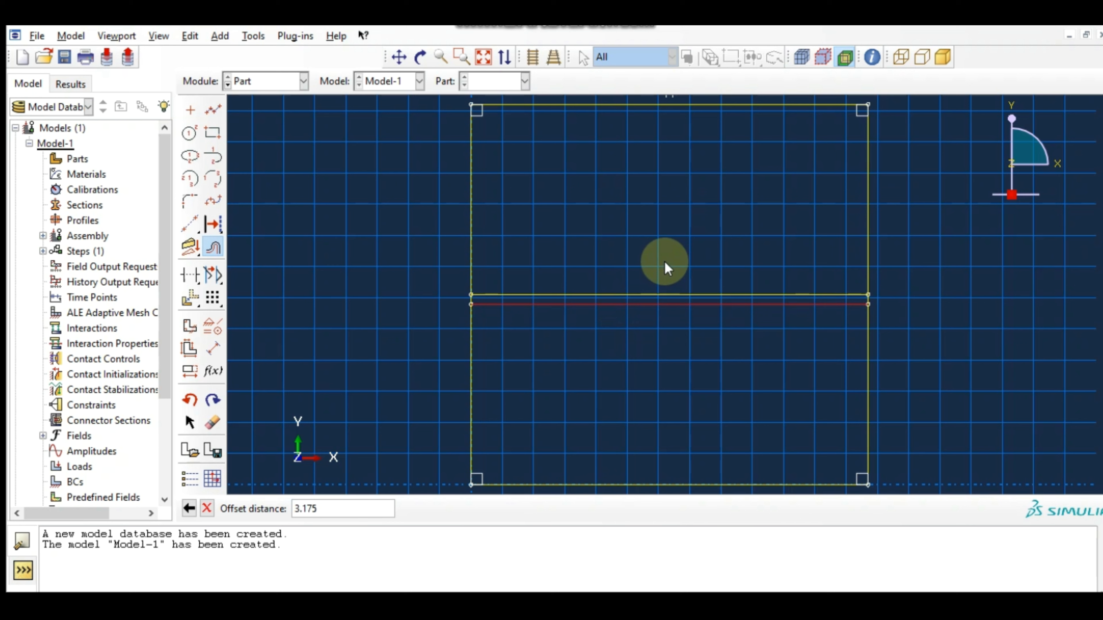
pyautogui.press('Return')
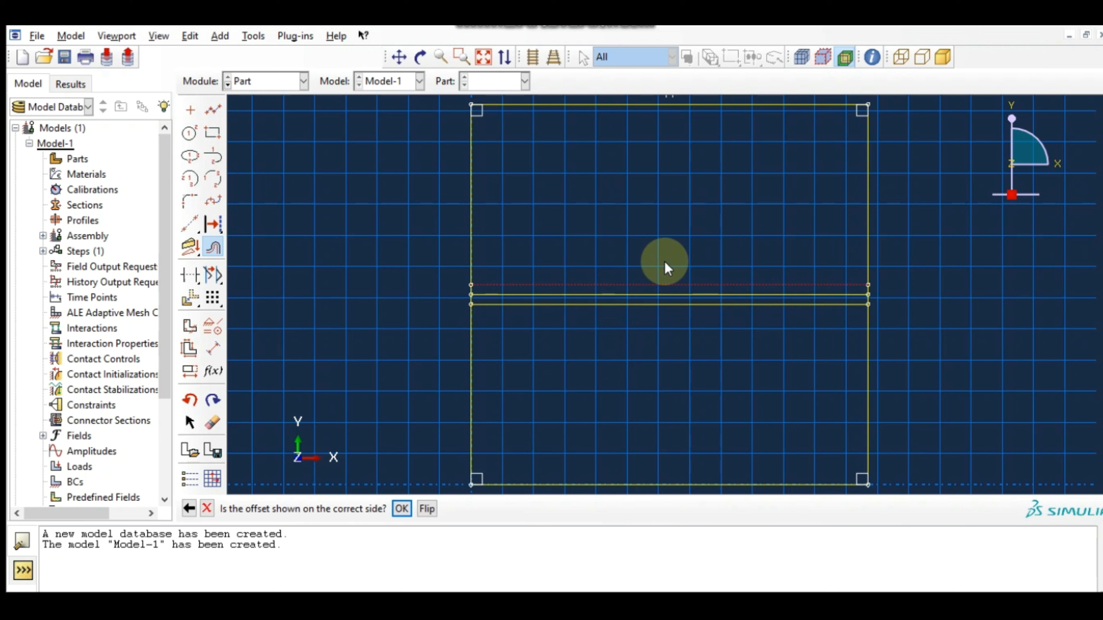
pyautogui.click(402, 509)
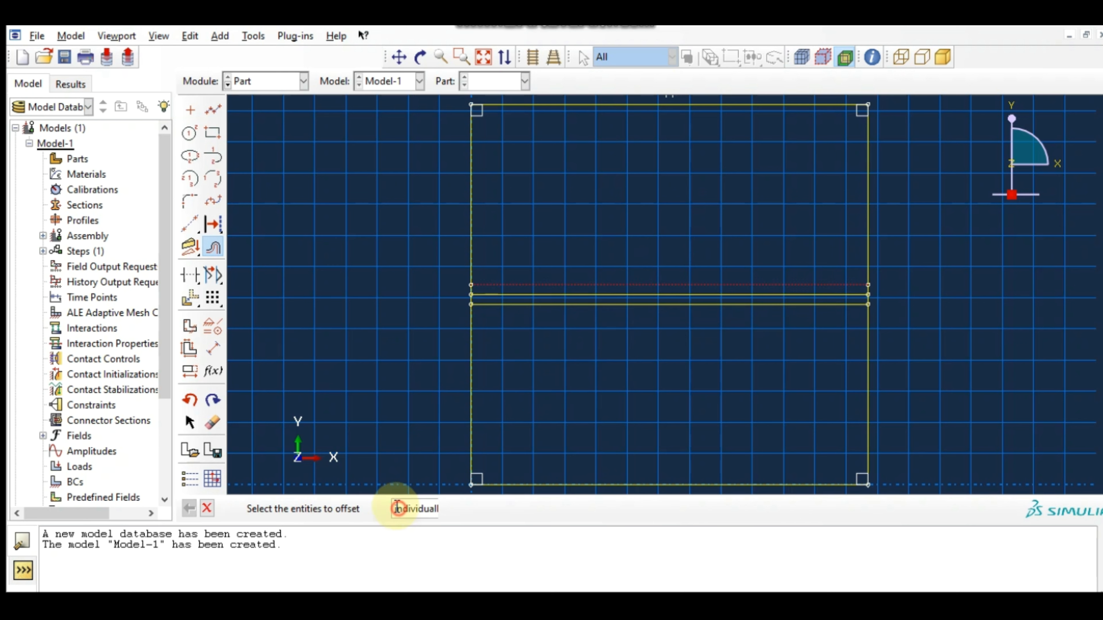
# - Offset the rectangle's right edge inward by 12.7 to add a vertical construction line
pyautogui.click(862, 125)
pyautogui.middleClick(766, 247)
pyautogui.write('12')
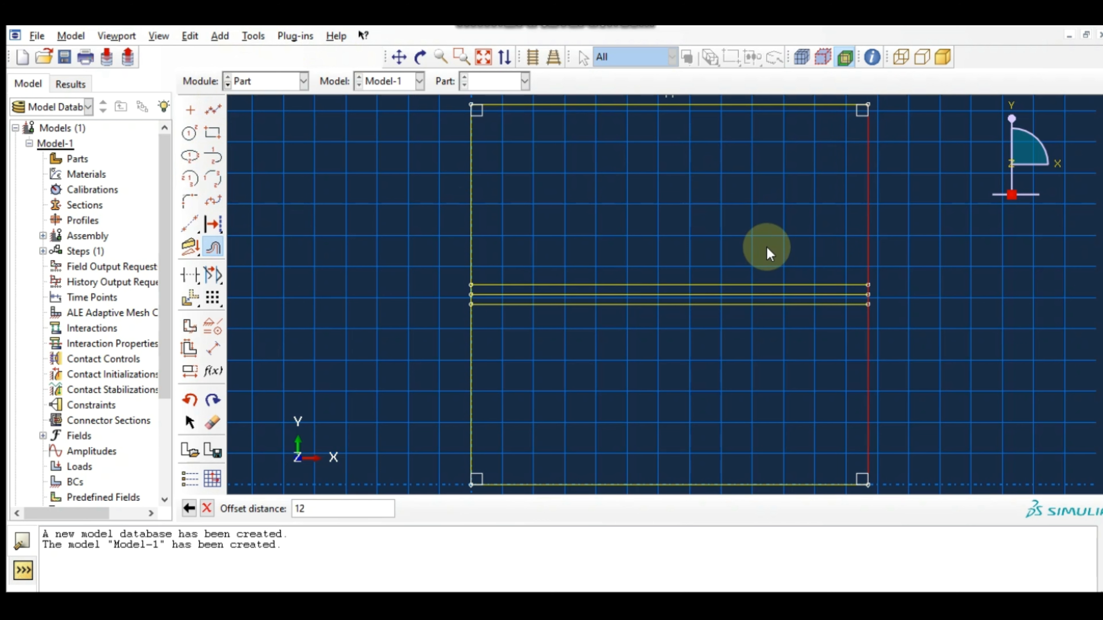
pyautogui.write('.7')
pyautogui.press('Return')
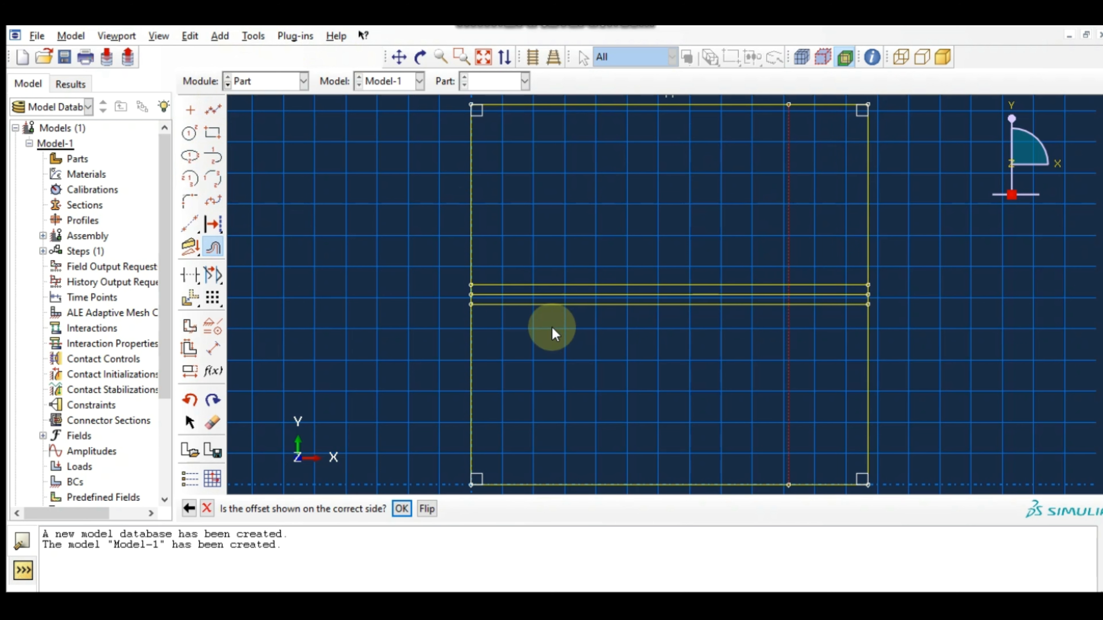
pyautogui.click(400, 508)
# - Offset the rectangle's top edge downward by 16.51
pyautogui.click(654, 105)
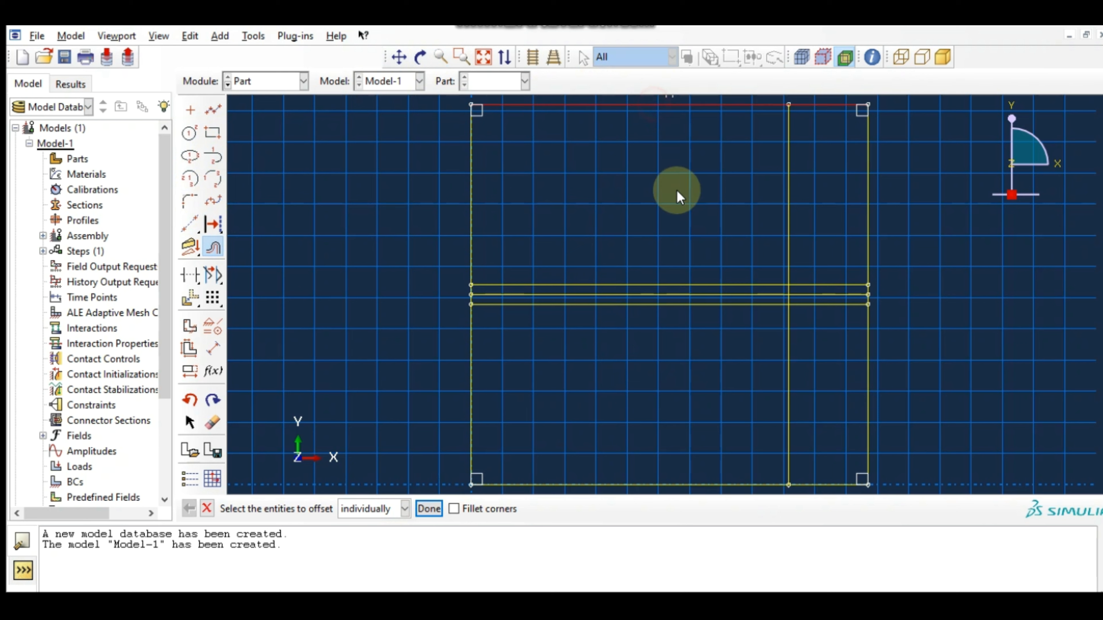
pyautogui.click(428, 509)
pyautogui.write('1')
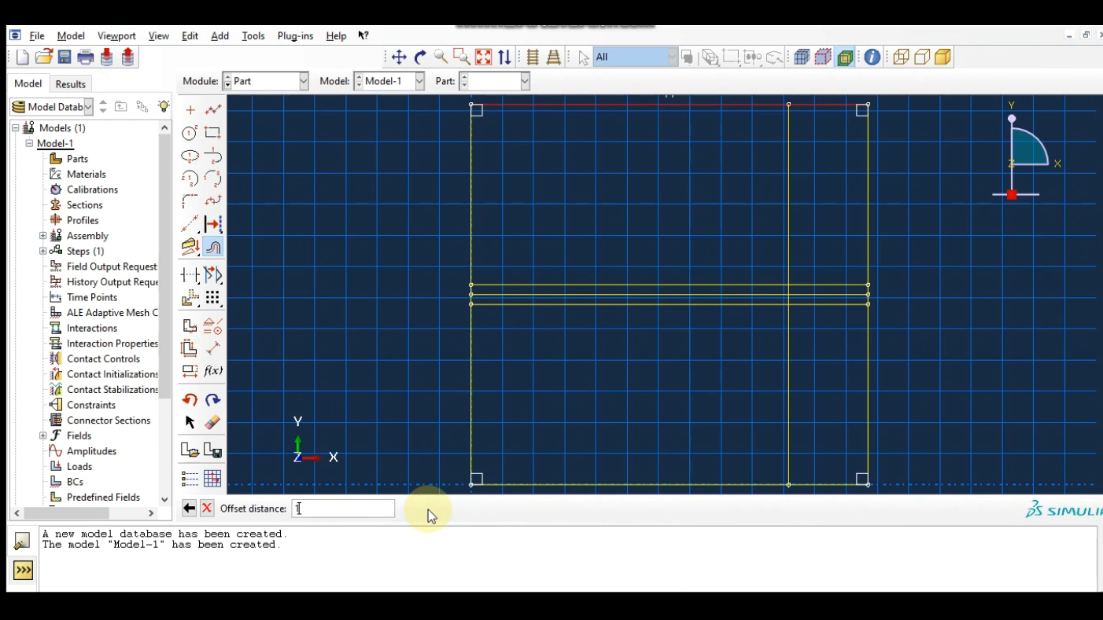
pyautogui.write('6.51')
pyautogui.press('Return')
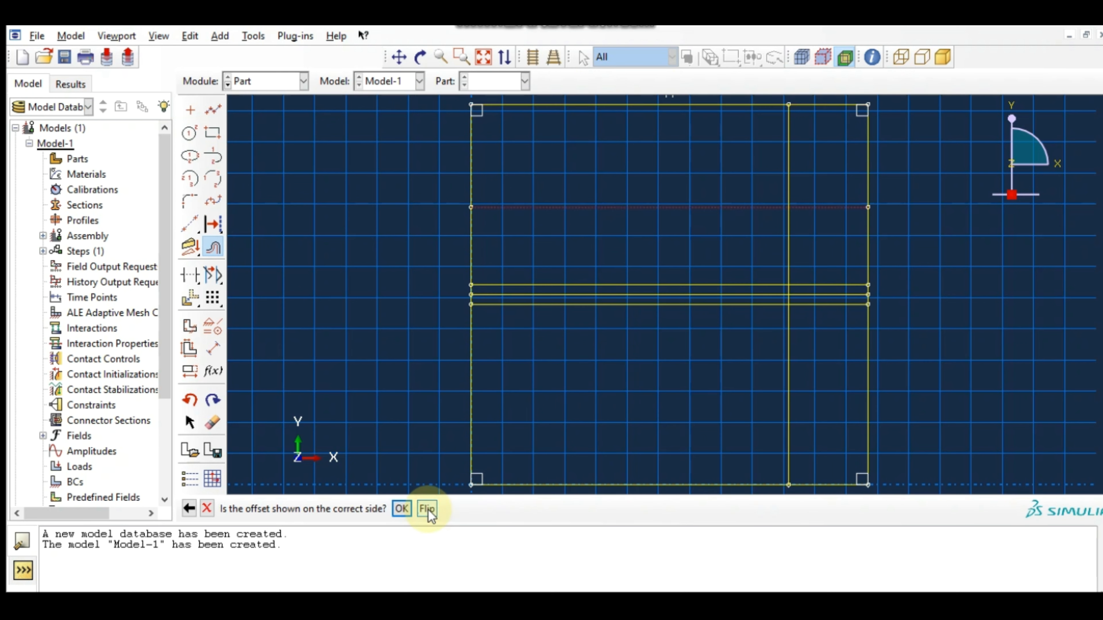
pyautogui.click(402, 508)
# - Offset the rectangle's bottom edge upward by 16.51
pyautogui.click(532, 485)
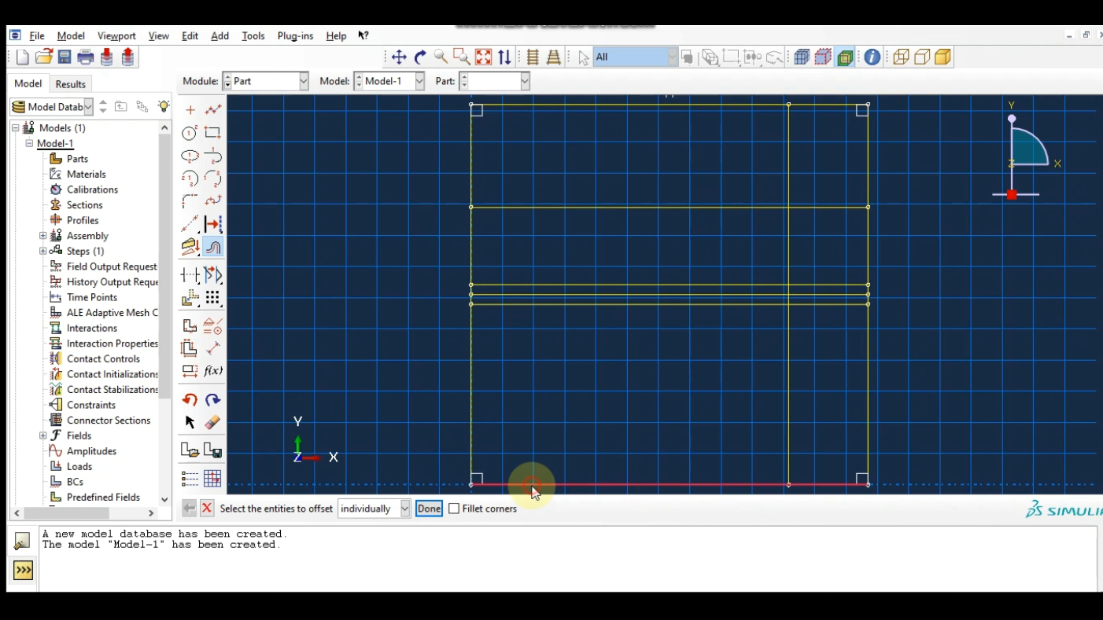
pyautogui.click(429, 509)
pyautogui.write('16.51')
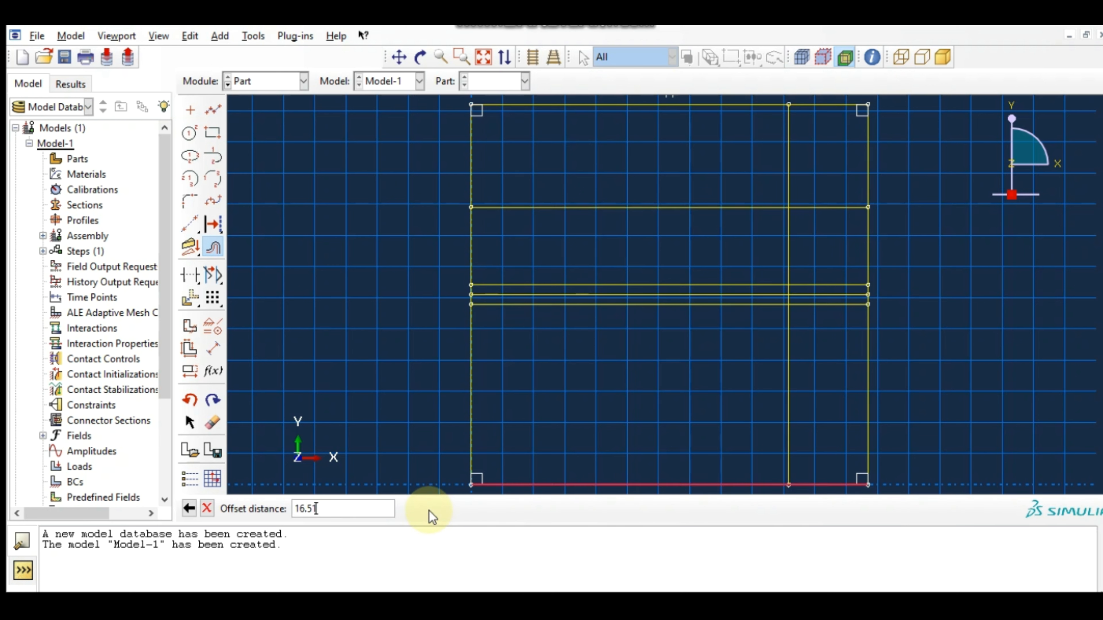
pyautogui.press('Return')
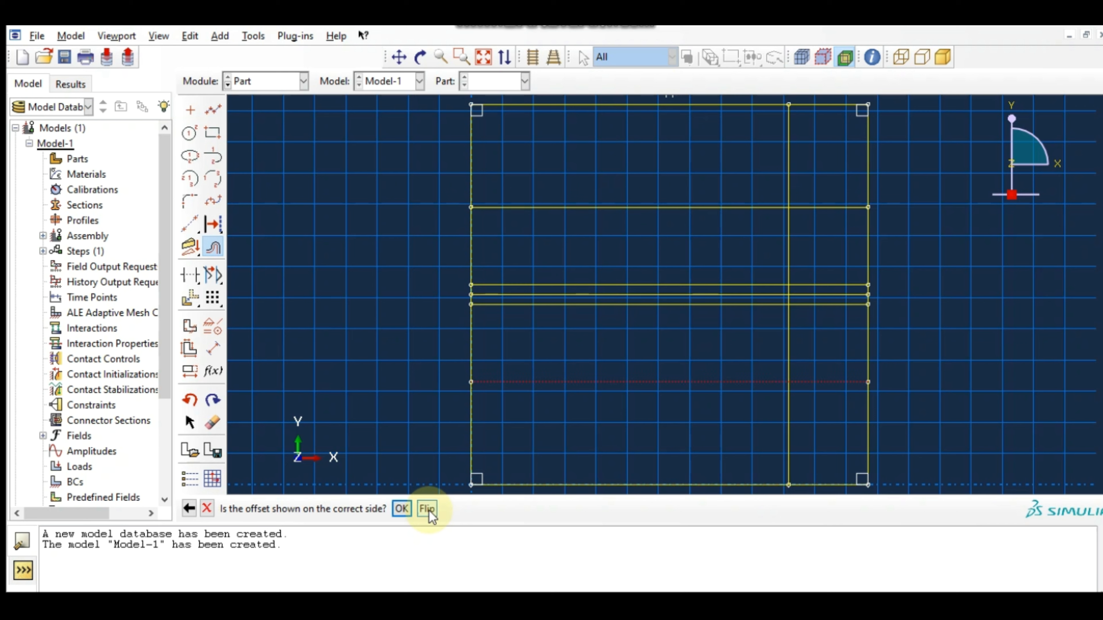
pyautogui.click(404, 509)
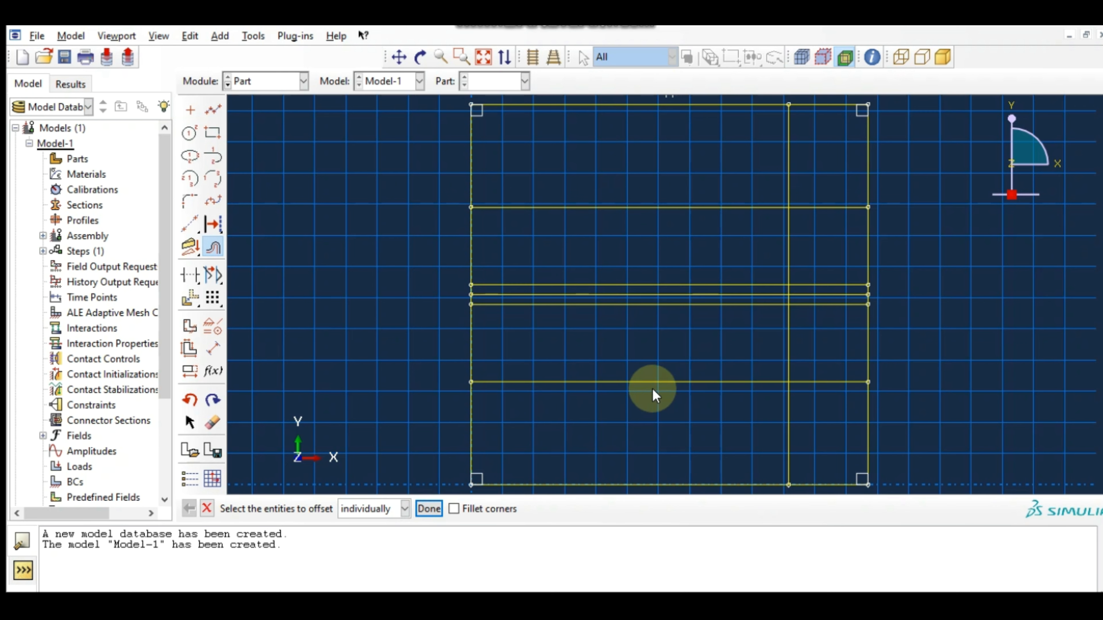
# - Sketch a circle of about 5.74 radius centred where the inner vertical line crosses the uppermost inner horizontal line
pyautogui.click(190, 133)
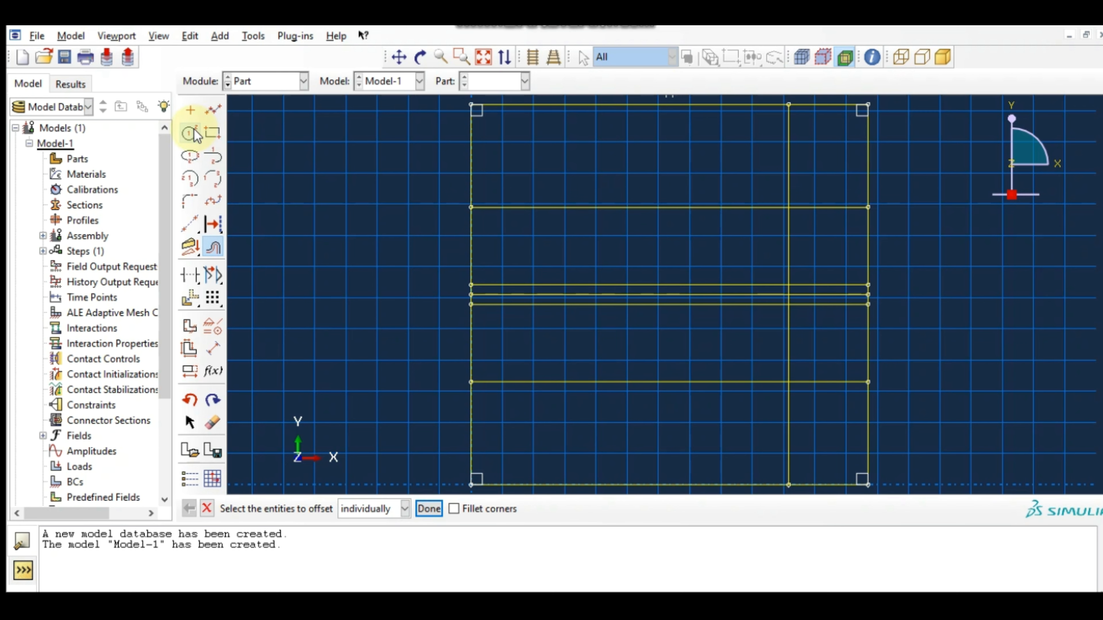
pyautogui.click(786, 207)
pyautogui.click(752, 209)
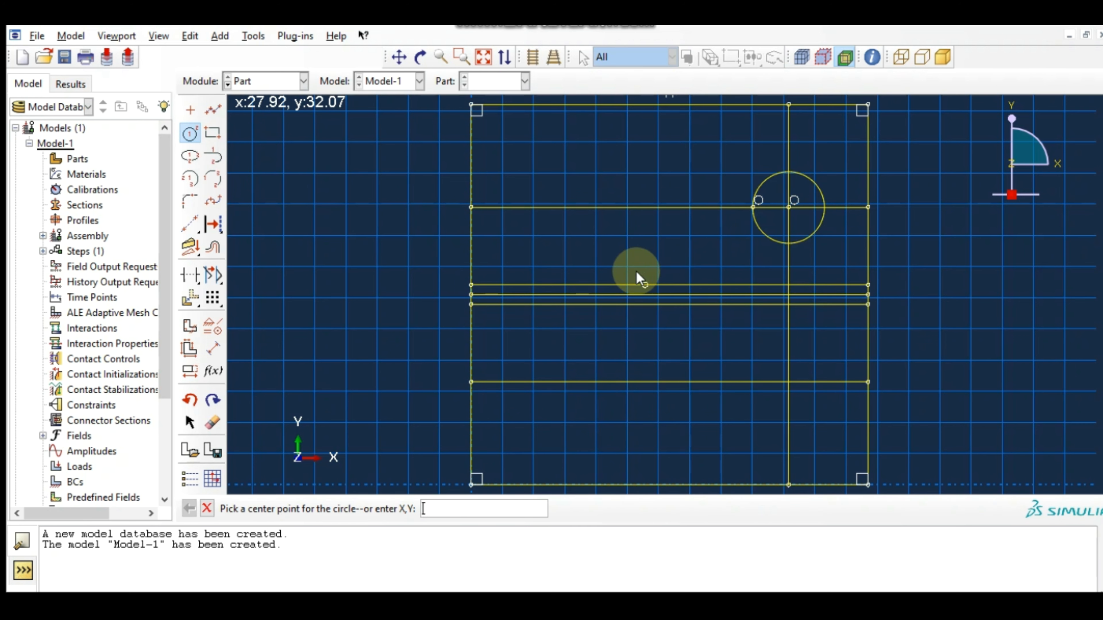
# - Dimension the upper circle's radius to 6.35
pyautogui.click(213, 349)
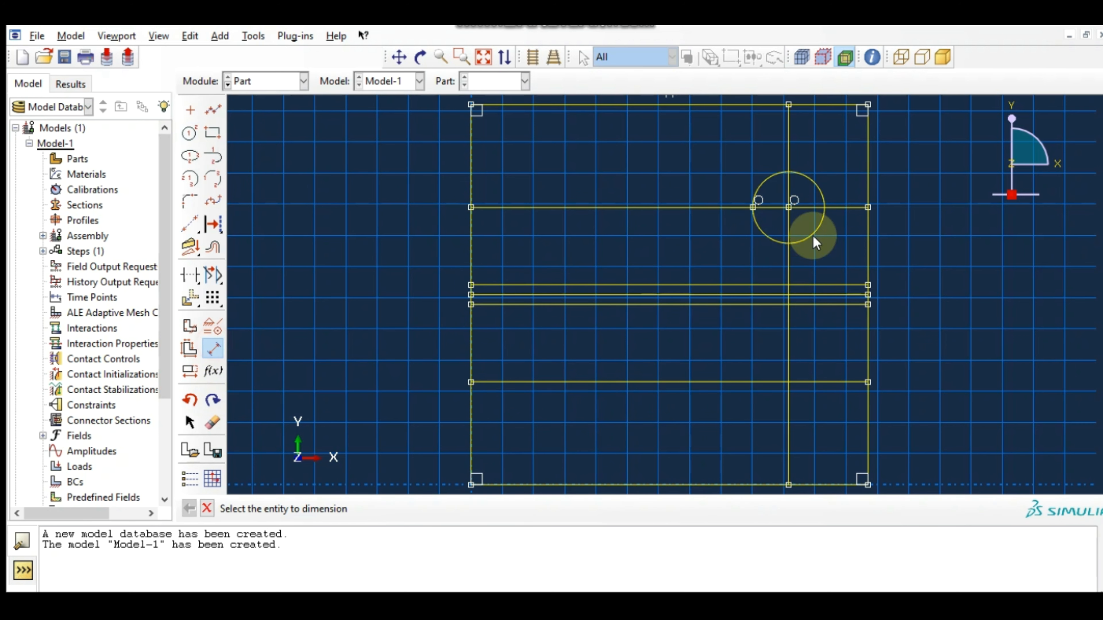
pyautogui.click(766, 188)
pyautogui.click(712, 171)
pyautogui.write('6.35')
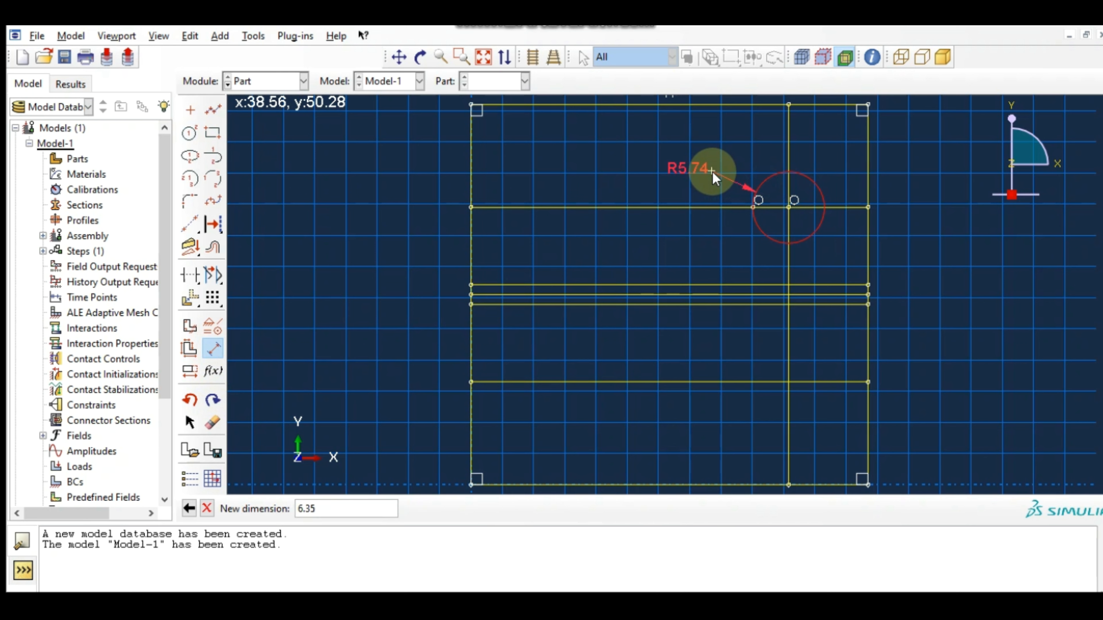
pyautogui.press('Return')
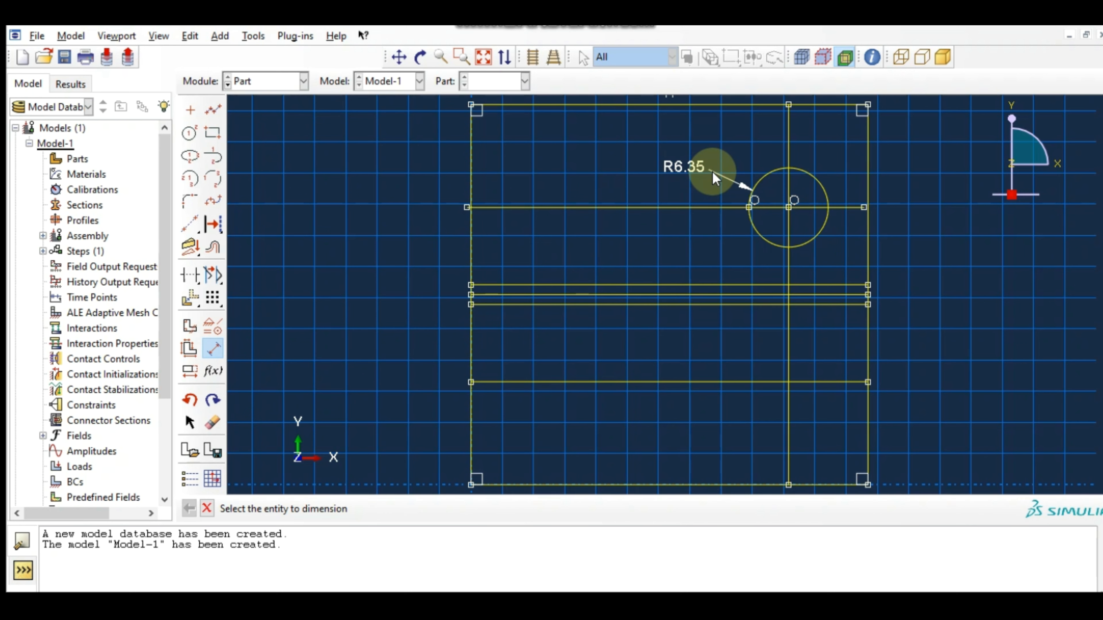
# - Sketch a circle of about 9.22 radius centred where the inner vertical line crosses the lowest inner horizontal line
pyautogui.click(190, 133)
pyautogui.click(788, 382)
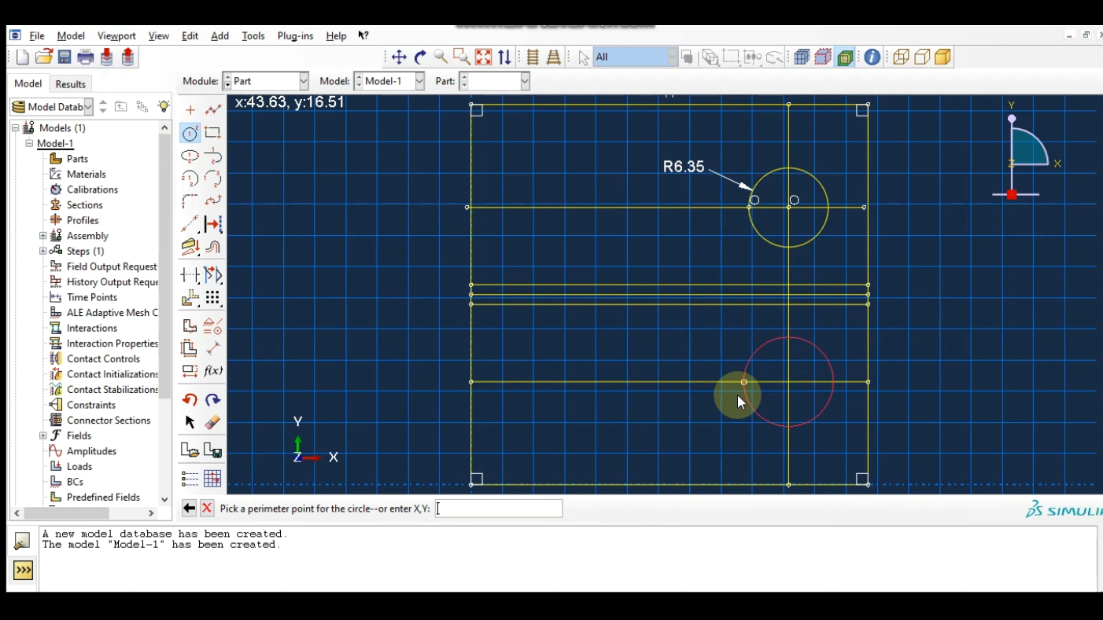
pyautogui.click(737, 406)
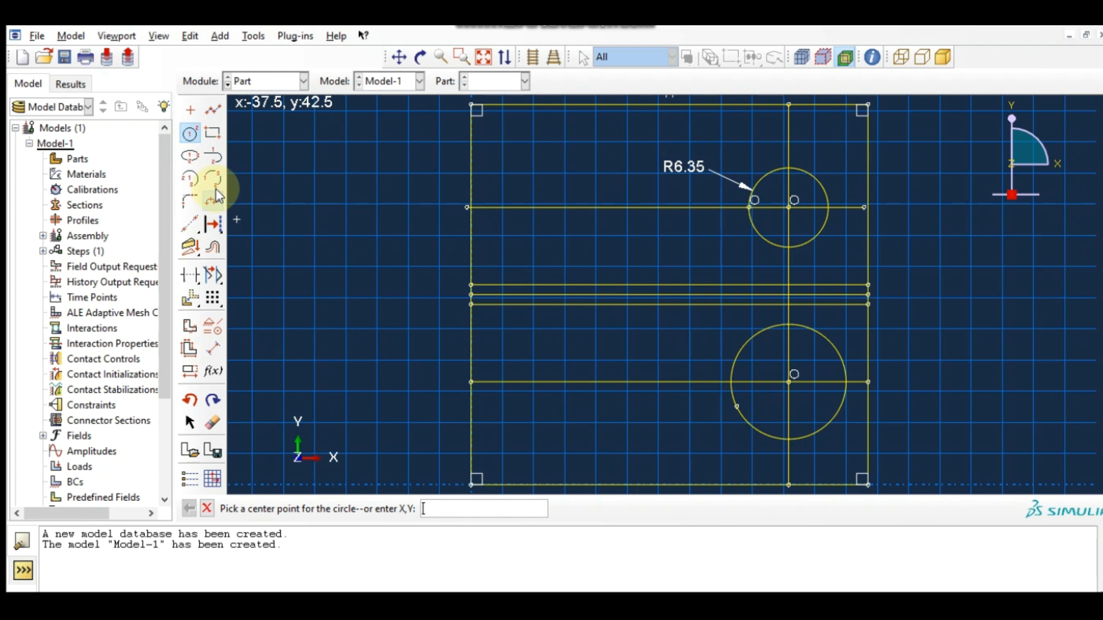
# - Dimension the lower circle's radius to 6.35
pyautogui.click(213, 349)
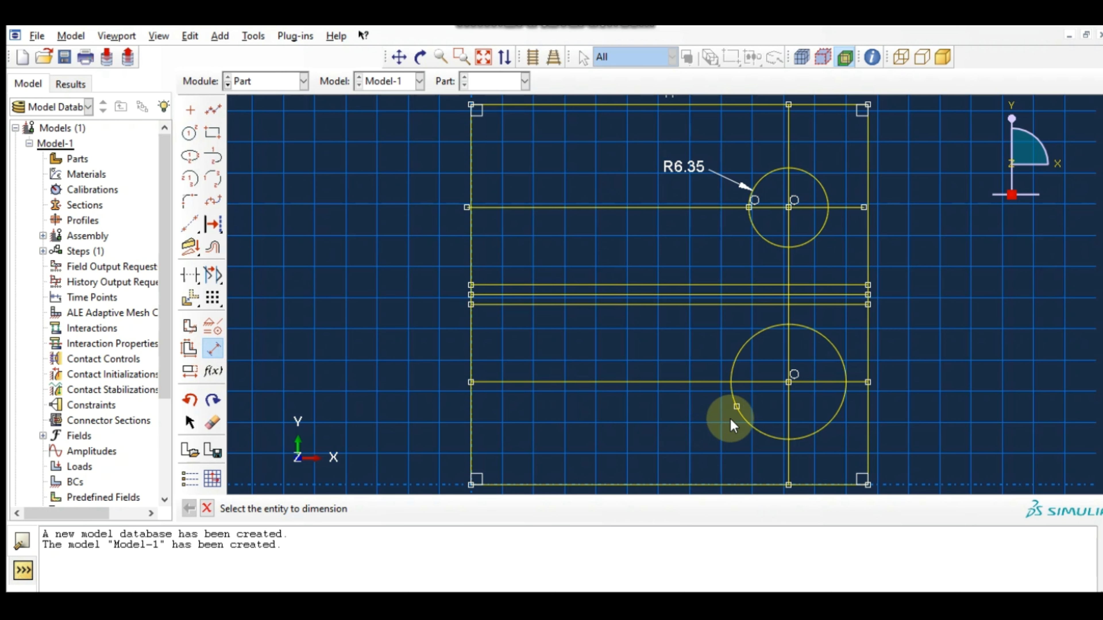
pyautogui.click(735, 418)
pyautogui.click(682, 425)
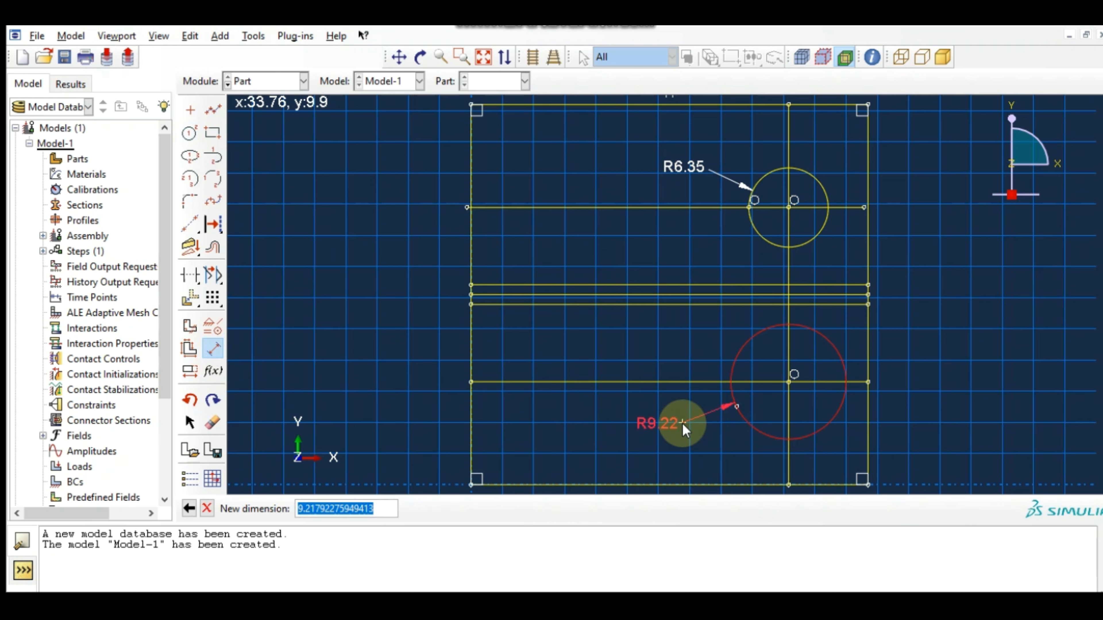
pyautogui.write('6.35')
pyautogui.press('Return')
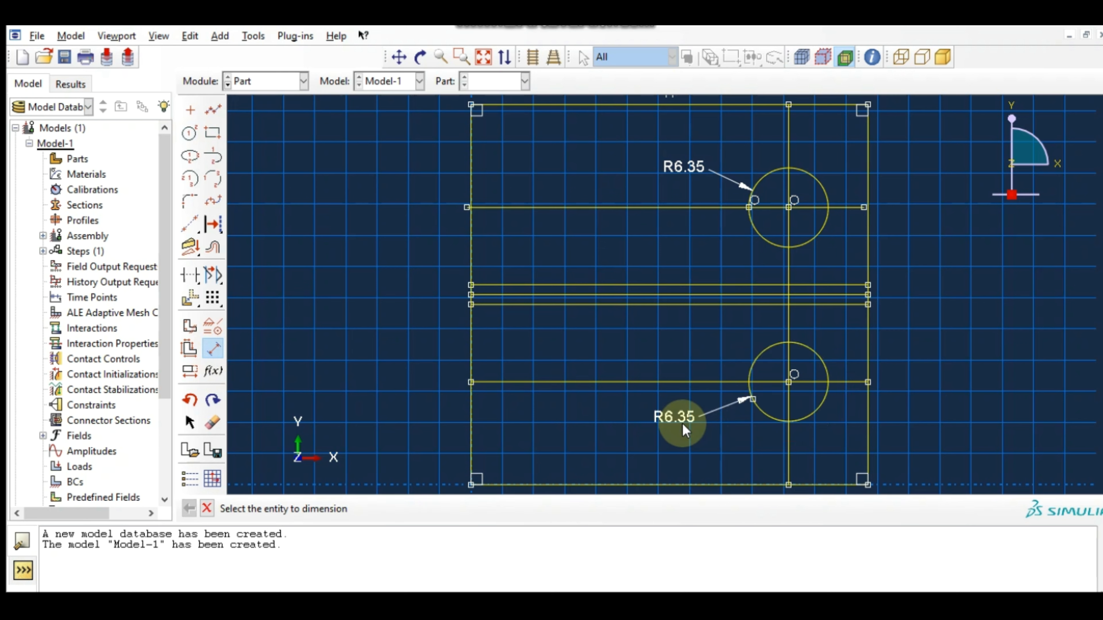
# - Trim the horizontal and vertical construction line segments running through and around the upper circle
pyautogui.scroll(-3, 811, 376)
pyautogui.click(189, 275)
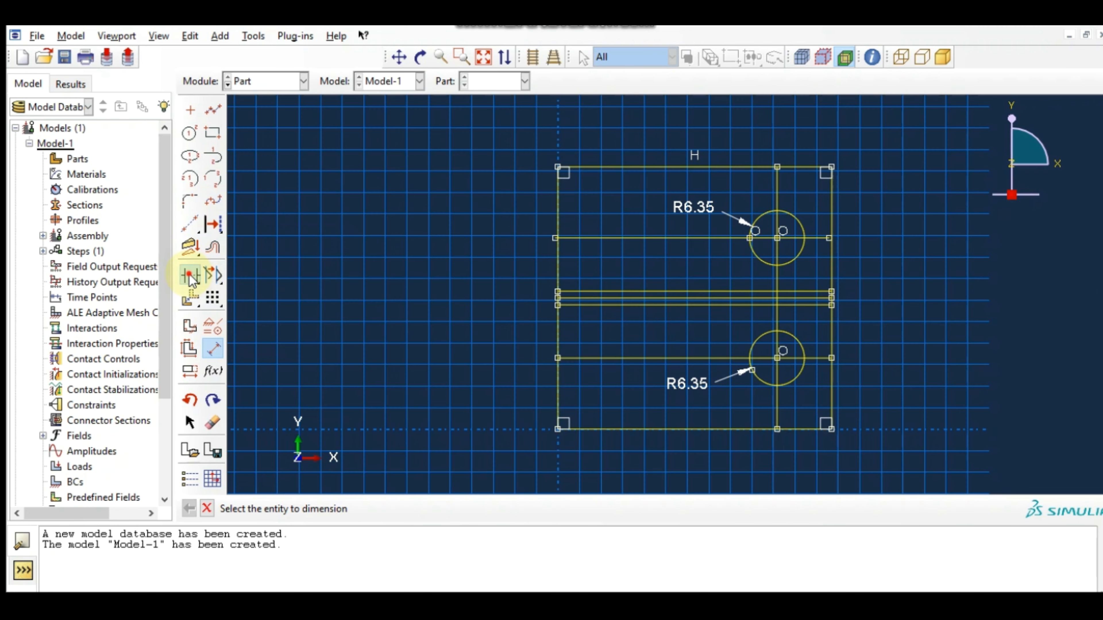
pyautogui.click(677, 238)
pyautogui.click(779, 236)
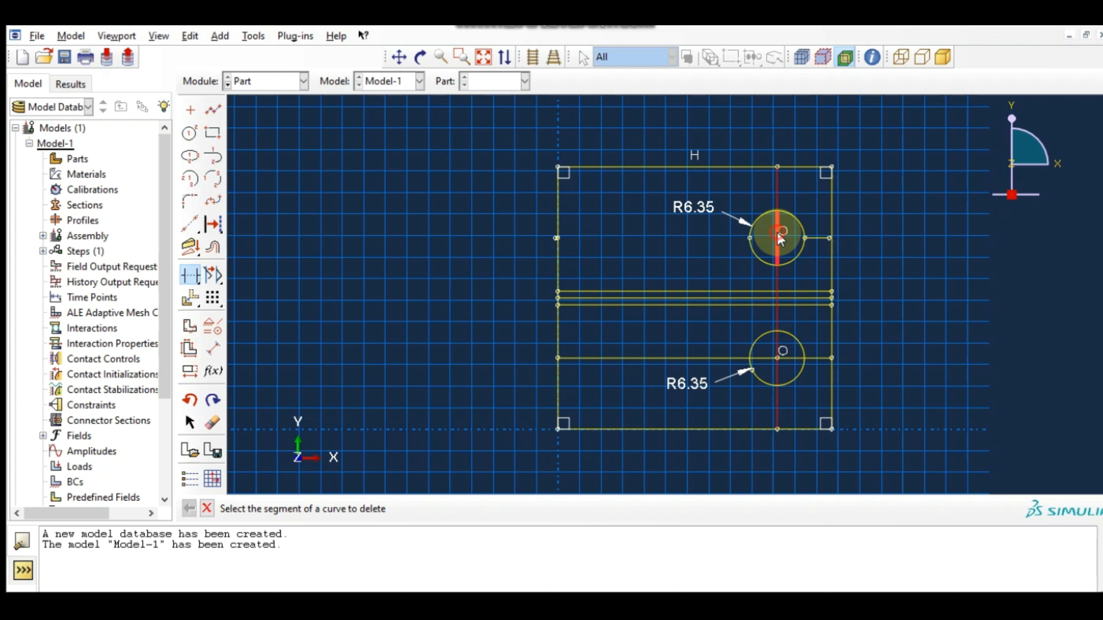
pyautogui.click(777, 196)
pyautogui.click(819, 238)
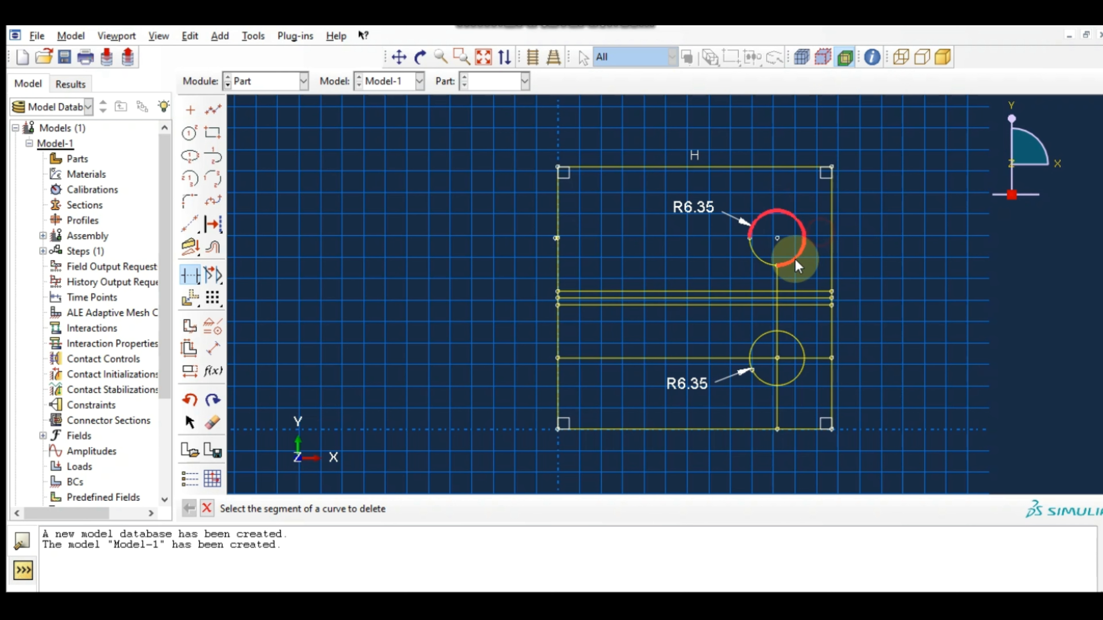
pyautogui.click(777, 278)
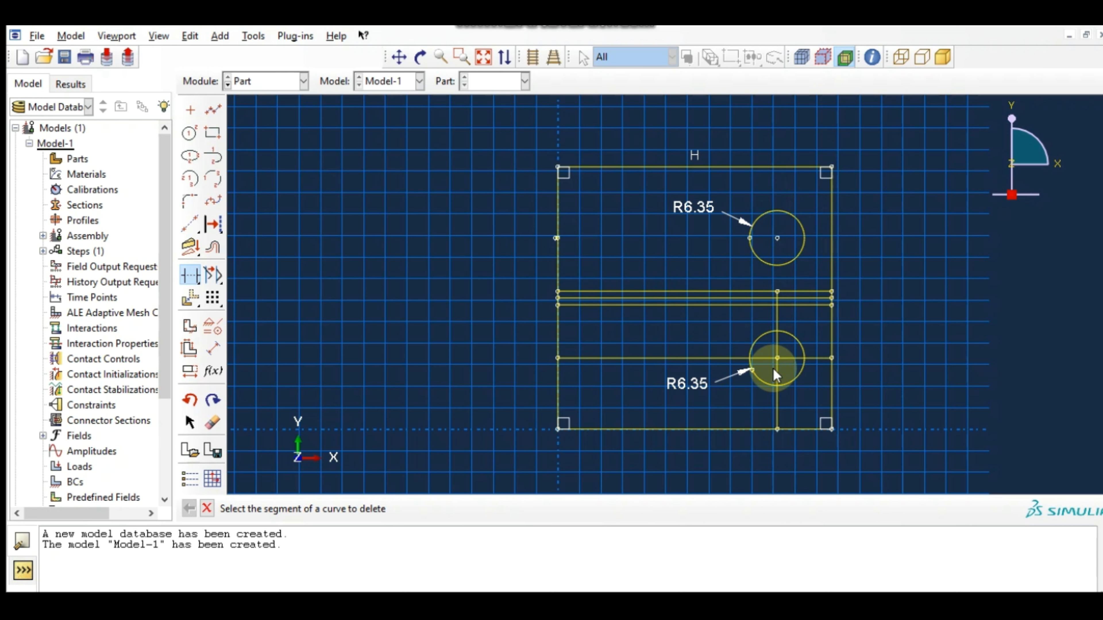
# - Trim the horizontal and vertical construction line segments running through and around the lower circle
pyautogui.click(734, 358)
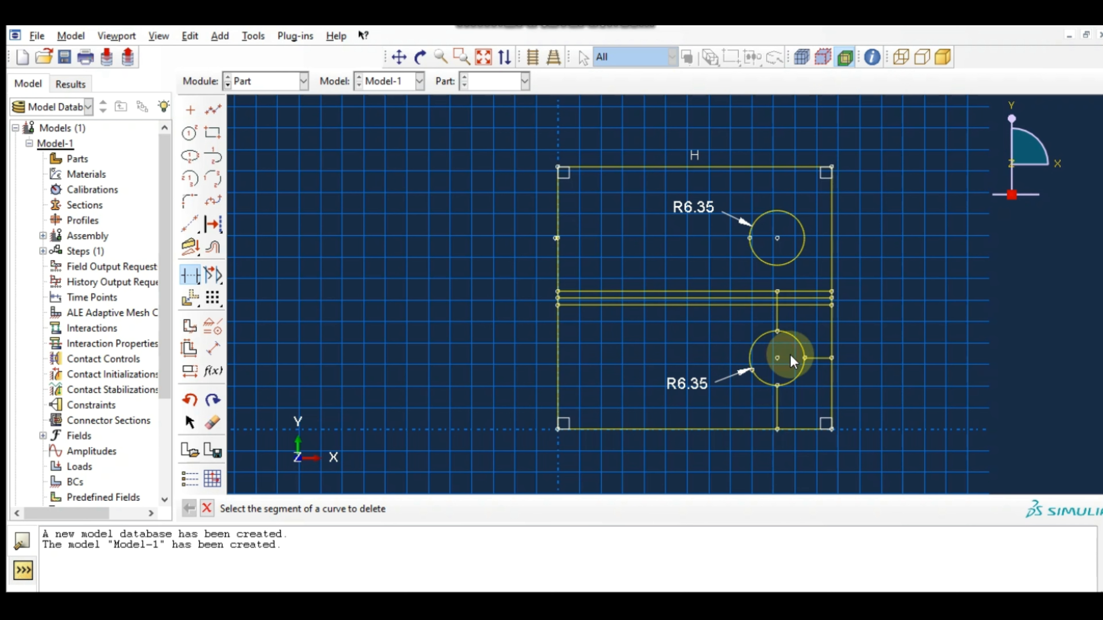
pyautogui.click(811, 353)
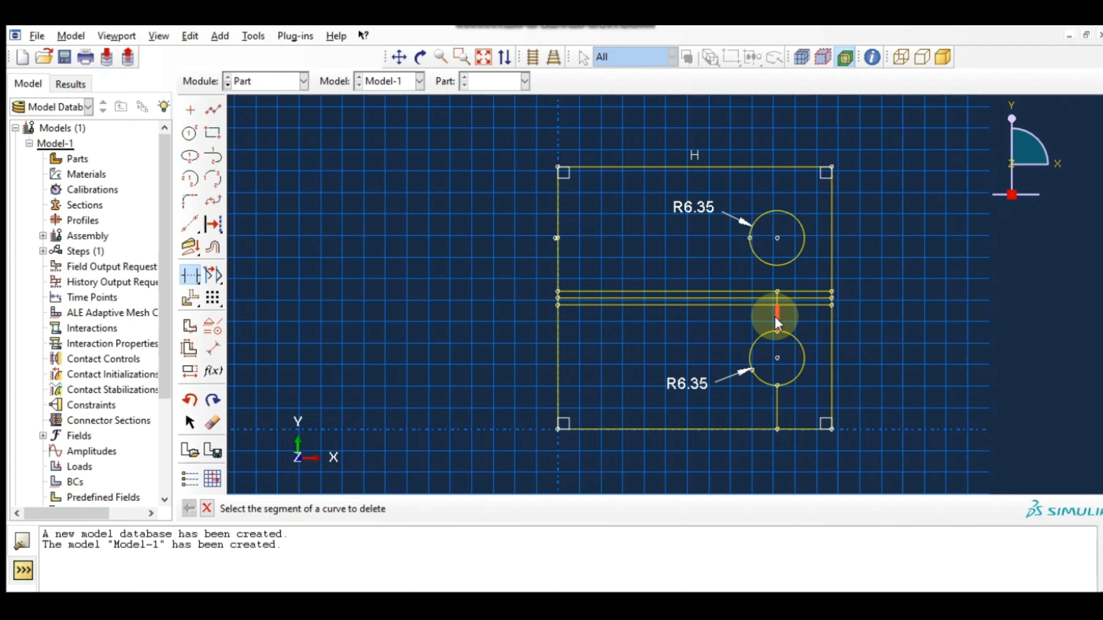
pyautogui.click(777, 319)
pyautogui.click(774, 411)
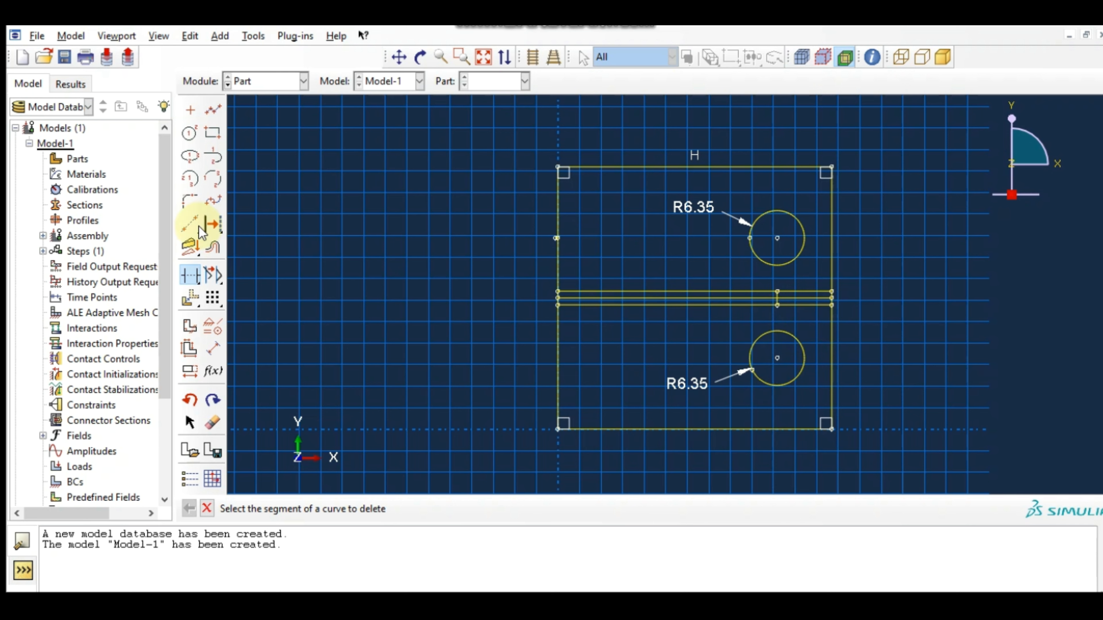
pyautogui.click(190, 275)
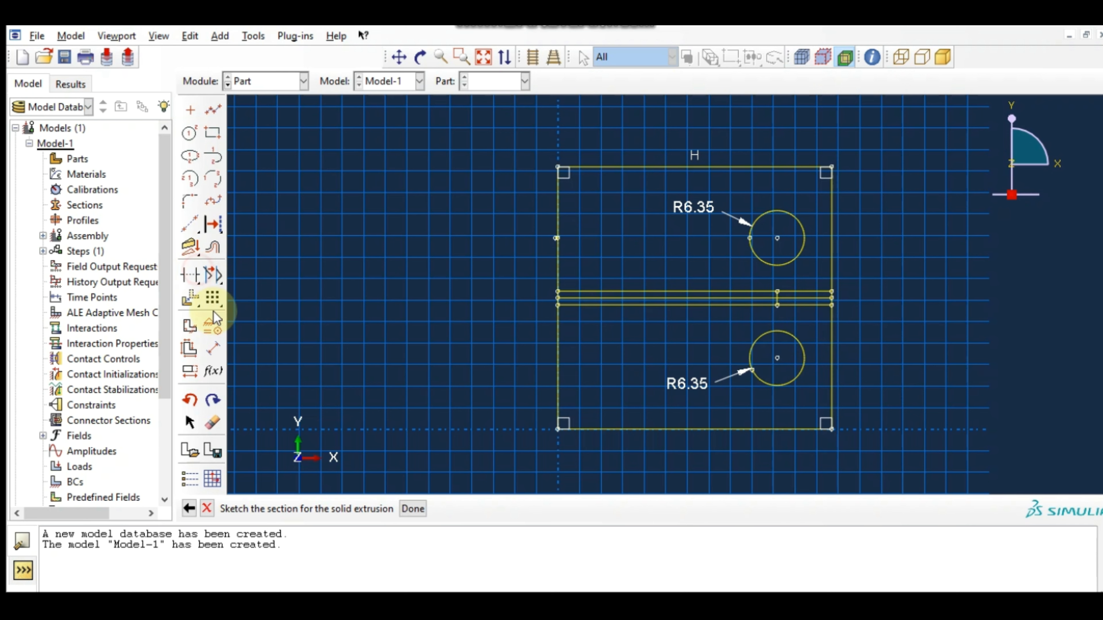
# - Offset the rectangle's right edge inward so that the new vertical line touches the left side of both circles
pyautogui.click(214, 249)
pyautogui.click(831, 309)
pyautogui.click(706, 305)
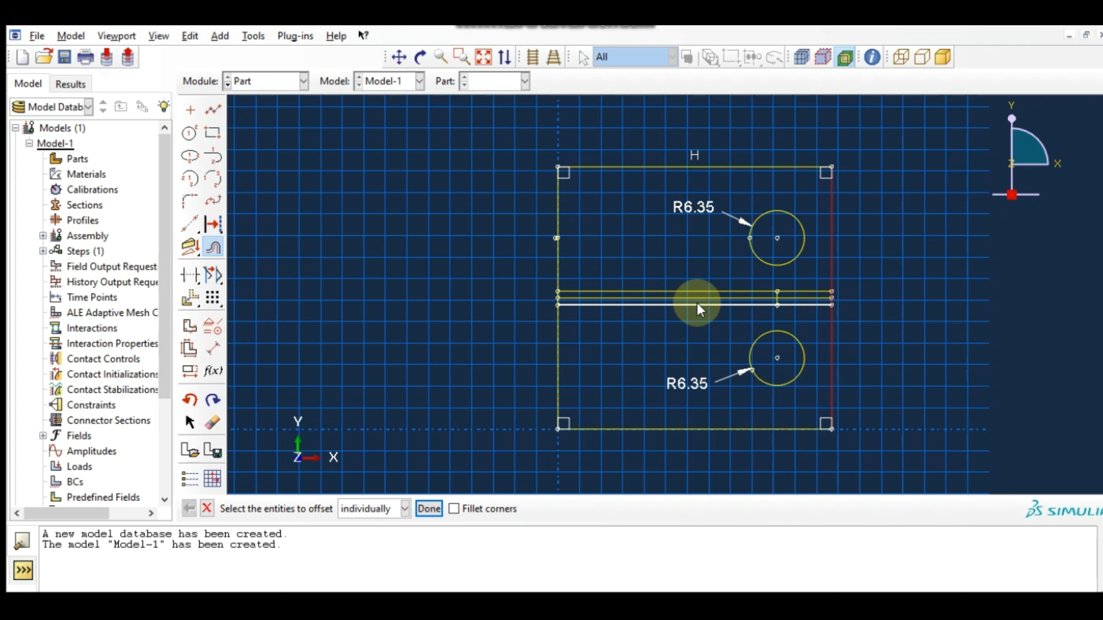
pyautogui.middleClick(696, 303)
pyautogui.press('Return')
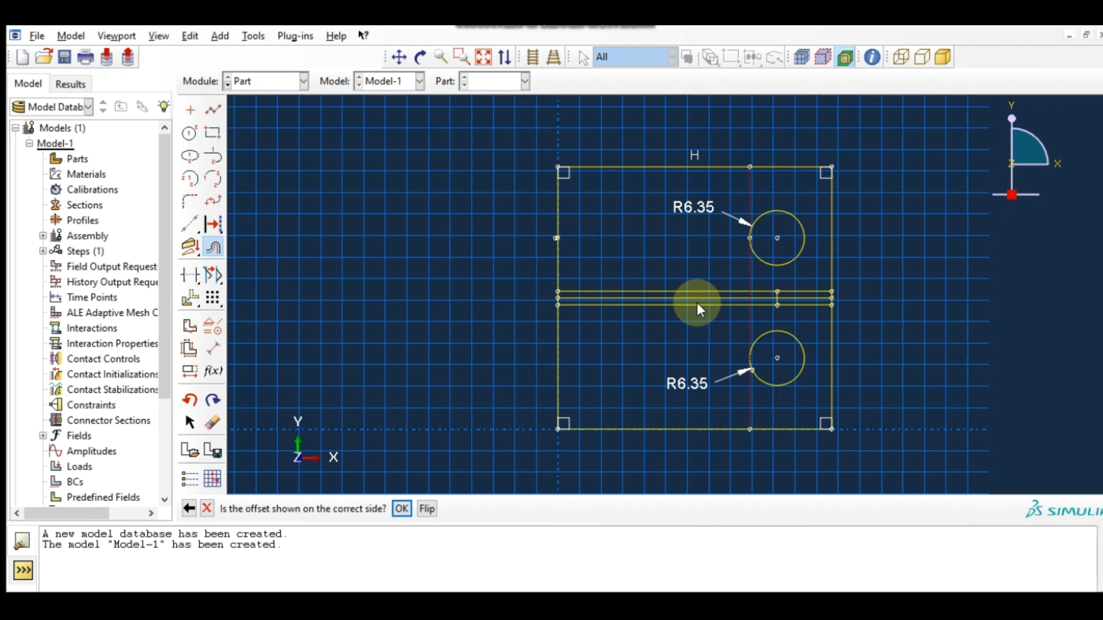
pyautogui.click(400, 510)
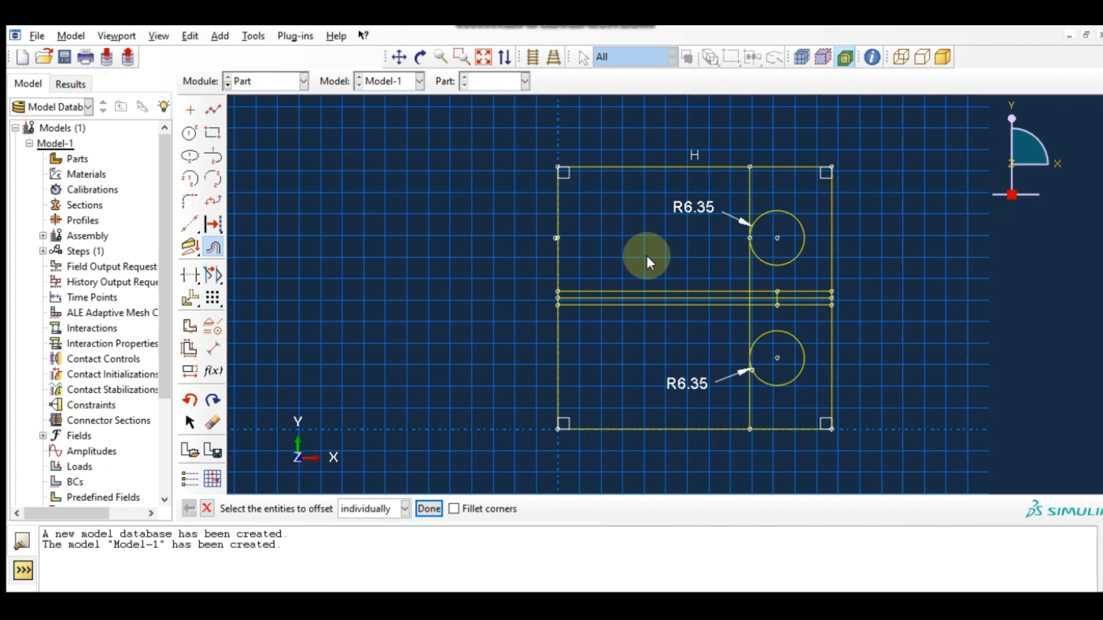
# - Offset the rectangle's right edge inward by 22.86
pyautogui.click(831, 330)
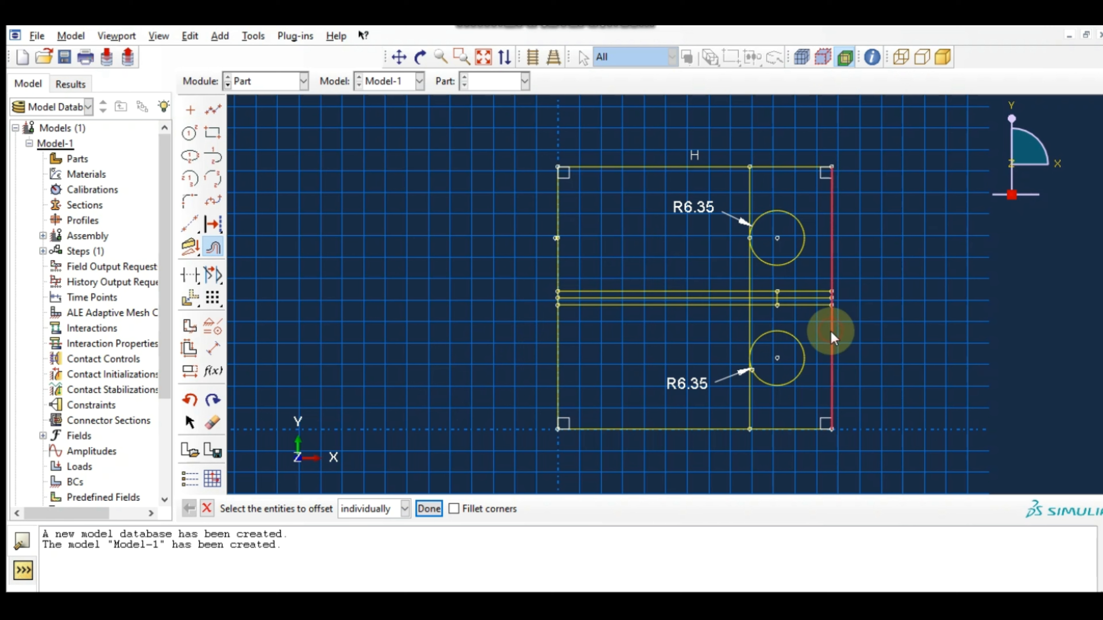
pyautogui.middleClick(828, 347)
pyautogui.write('22')
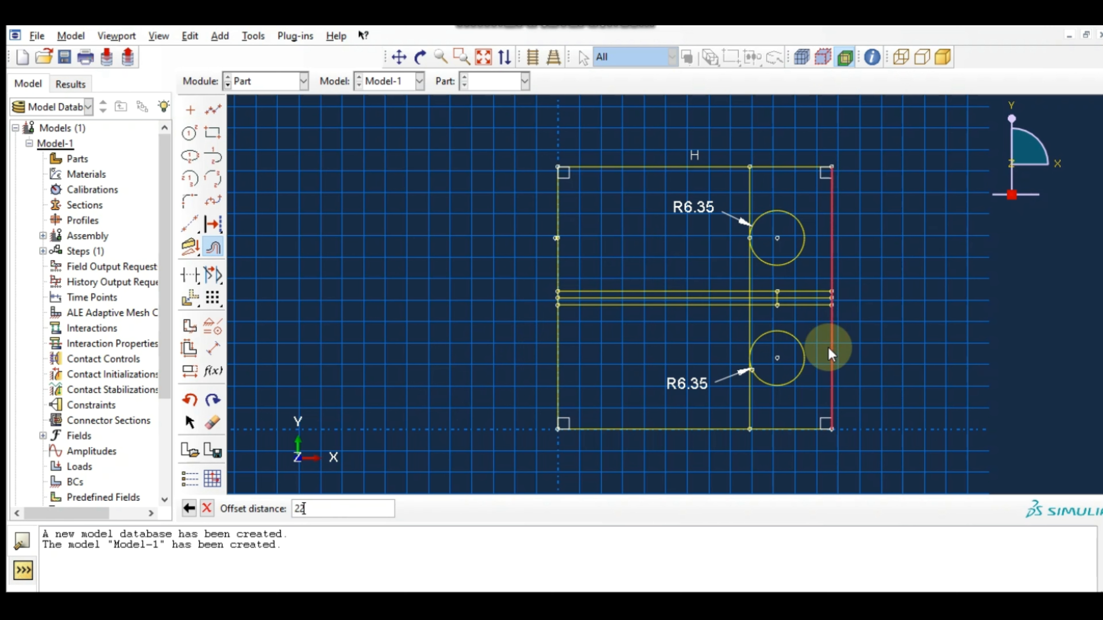
pyautogui.write('.86')
pyautogui.press('Return')
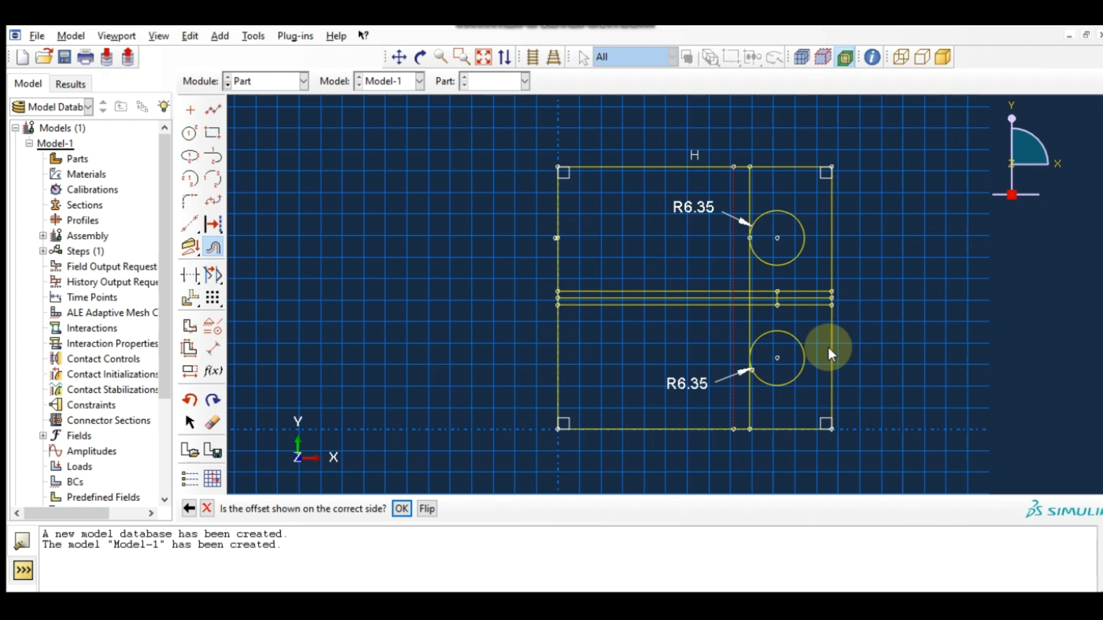
pyautogui.click(400, 509)
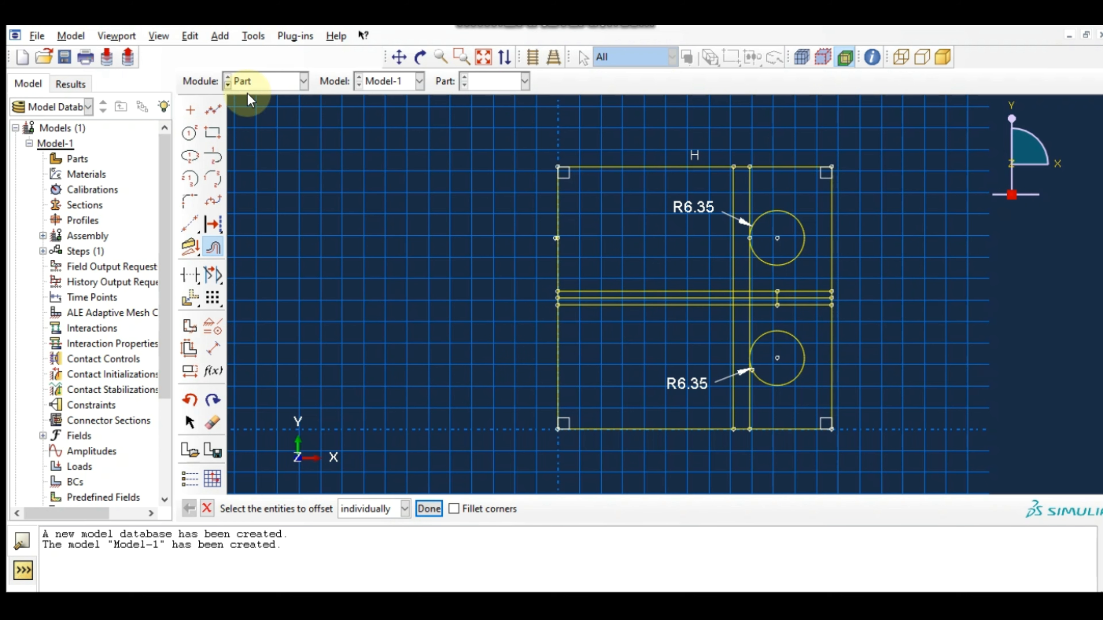
# - Draw two slanted lines forming the V-shaped notch tip, meeting where the centre line crosses the leftmost offset vertical line
pyautogui.click(215, 114)
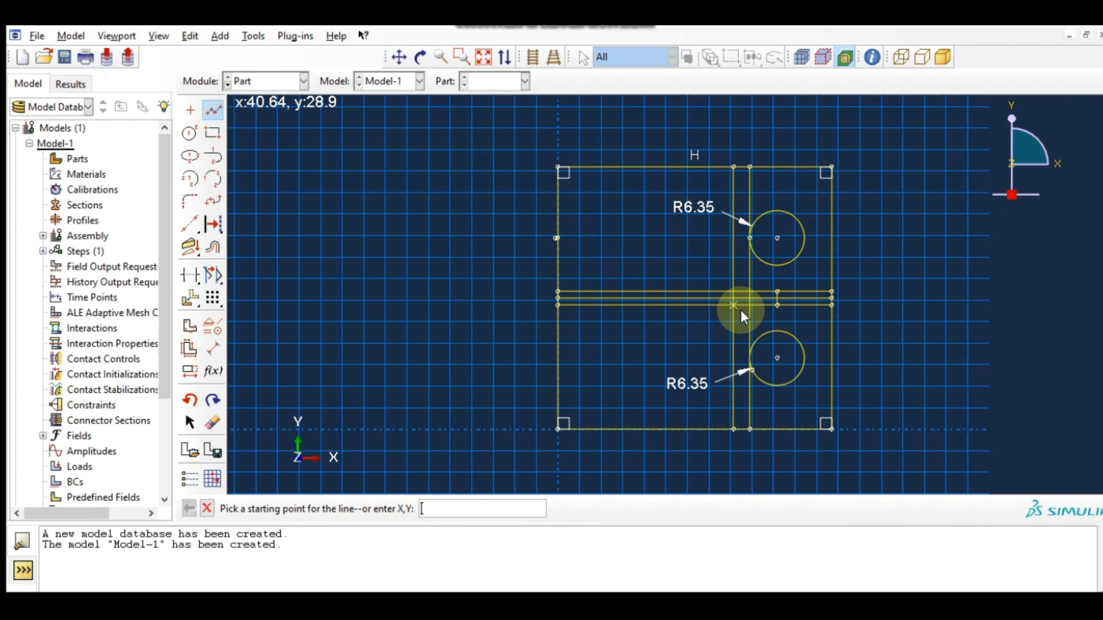
pyautogui.scroll(5, 749, 306)
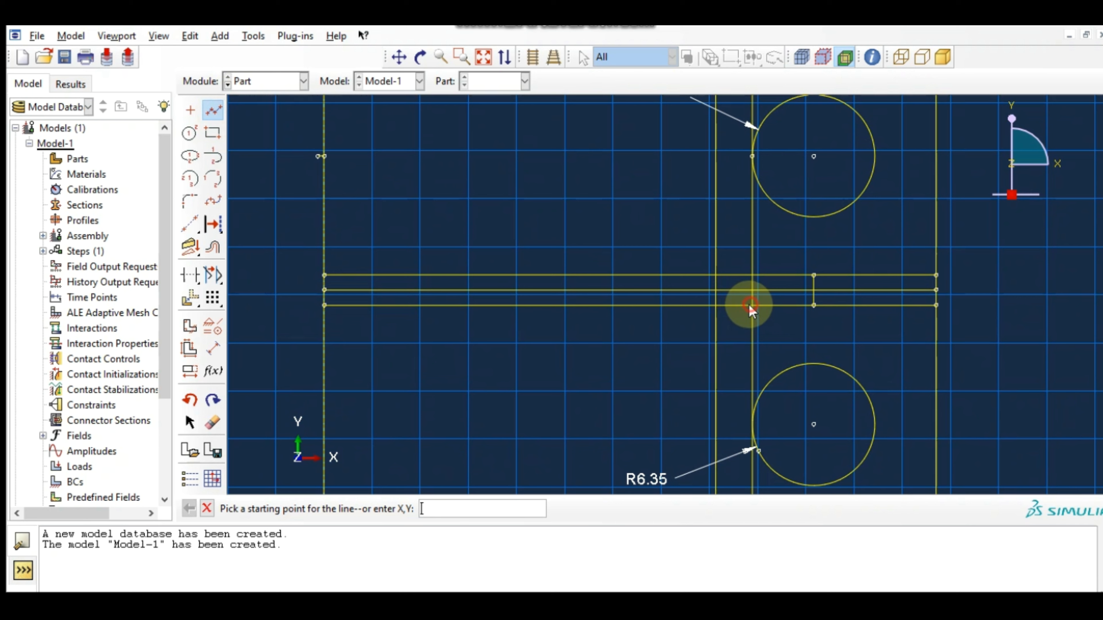
pyautogui.click(716, 290)
pyautogui.click(721, 290)
pyautogui.click(750, 277)
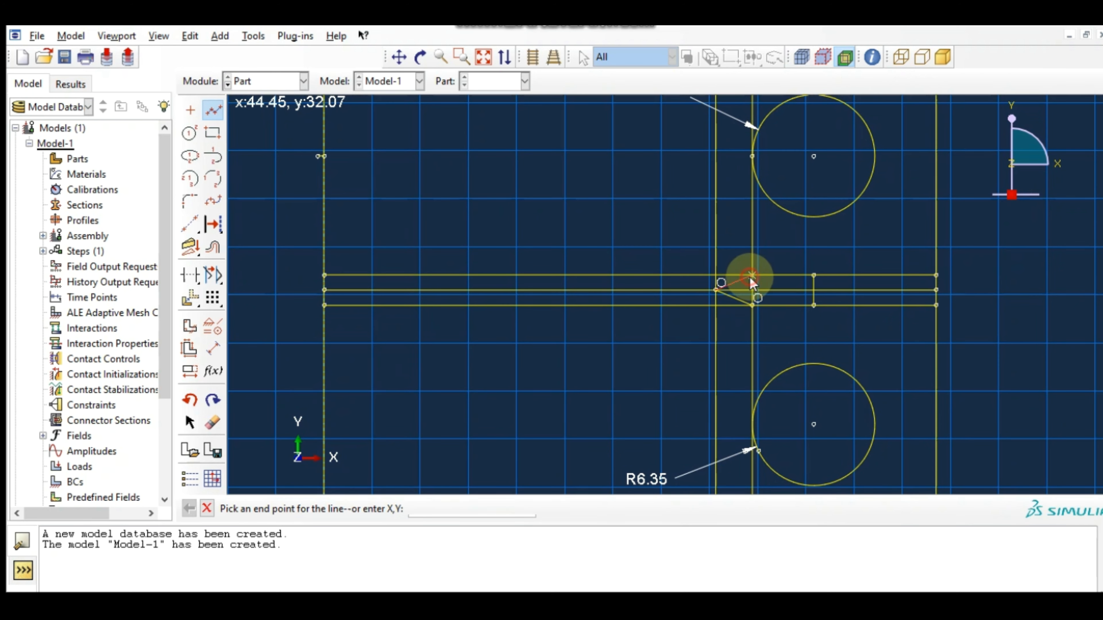
pyautogui.press('Escape')
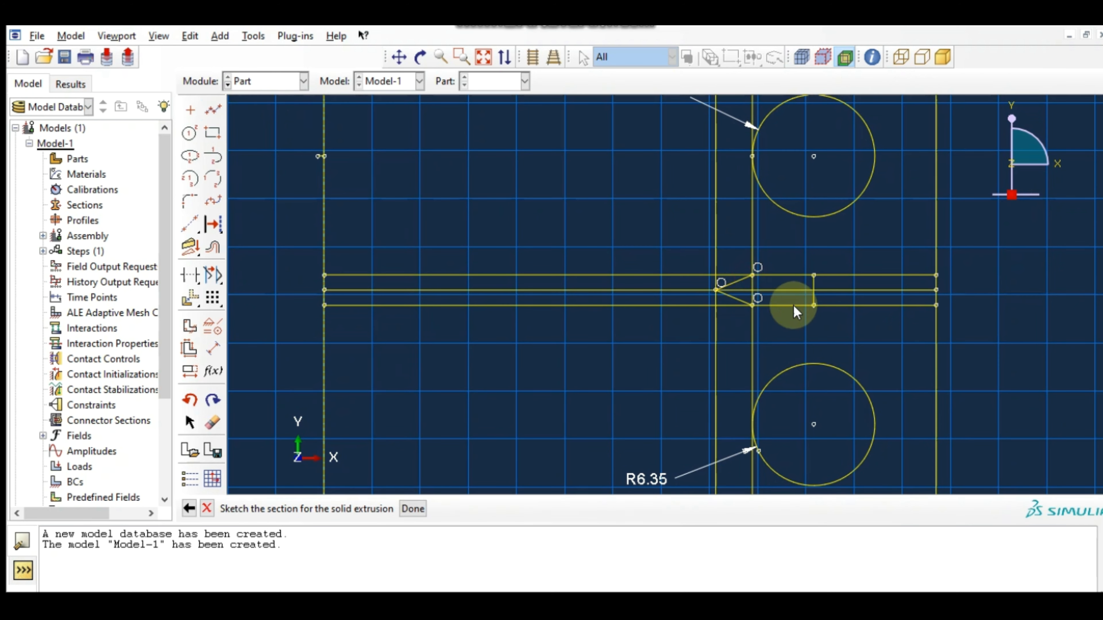
# - Trim the vertical and centre line segments inside the notch and the right edge segment across its opening
pyautogui.click(191, 280)
pyautogui.click(741, 291)
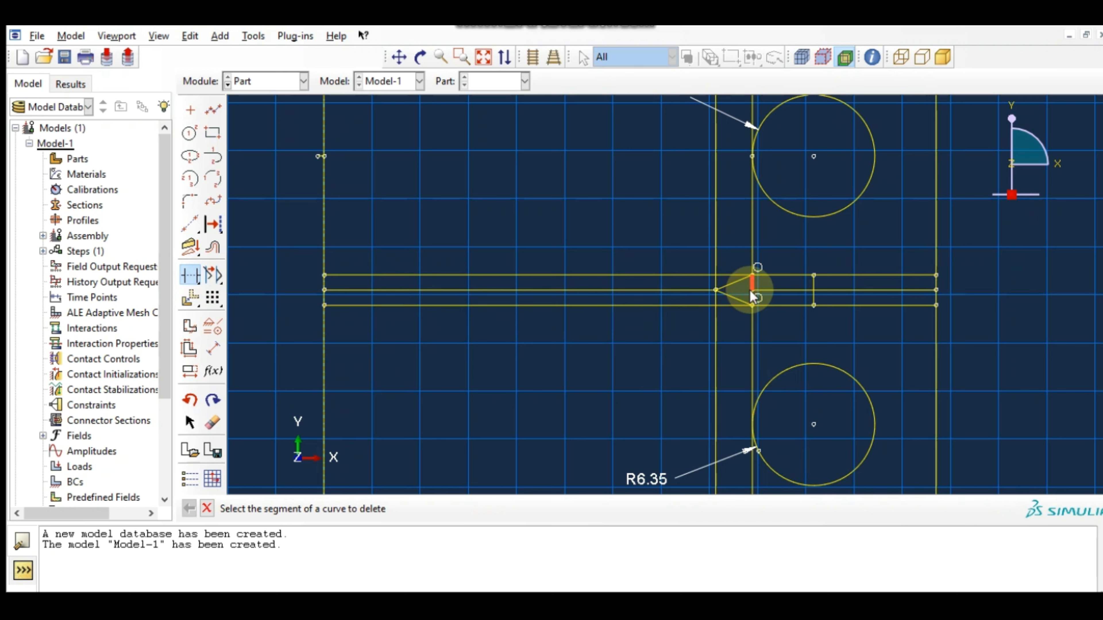
pyautogui.click(756, 294)
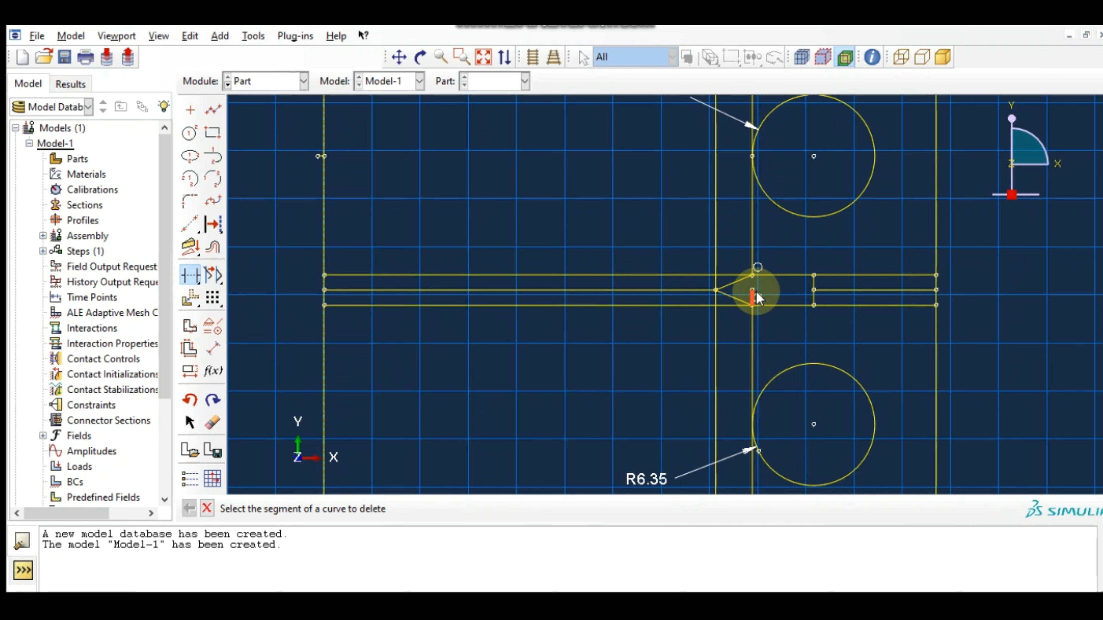
pyautogui.click(814, 289)
pyautogui.click(813, 295)
pyautogui.click(929, 294)
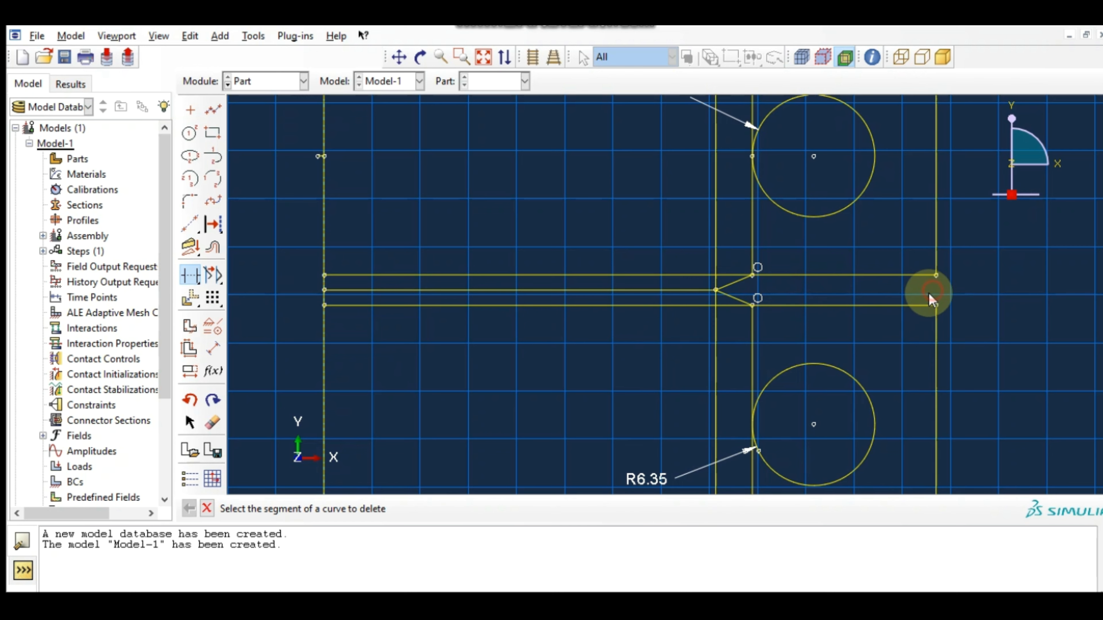
# - Trim the horizontal lines beyond the notch tip and the offset vertical segments at the tip and between notch and circles
pyautogui.click(722, 275)
pyautogui.click(714, 274)
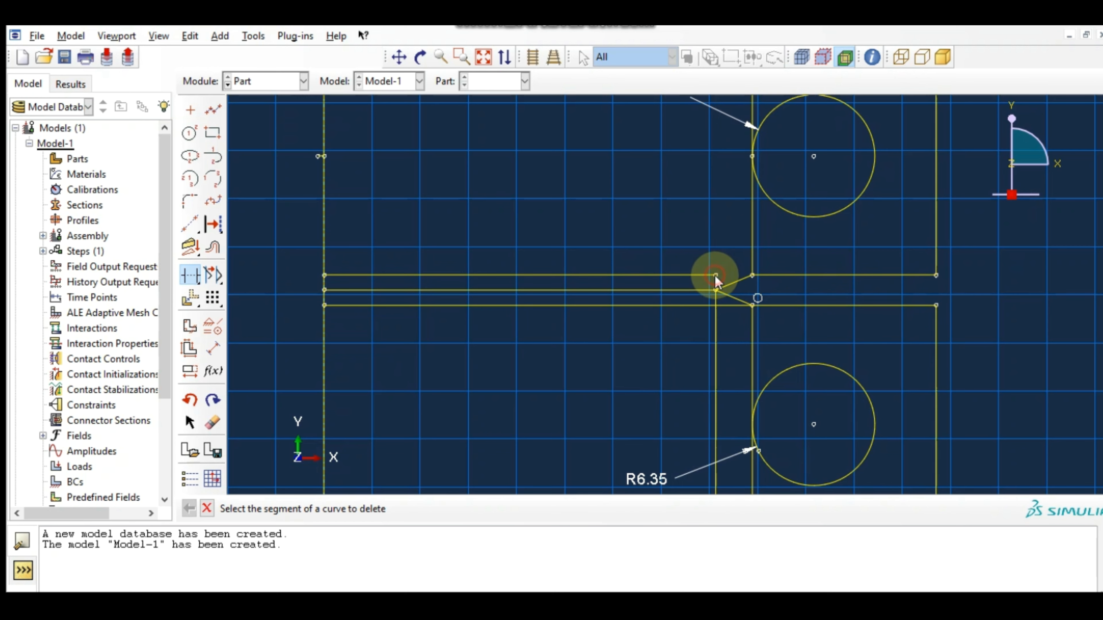
pyautogui.click(702, 277)
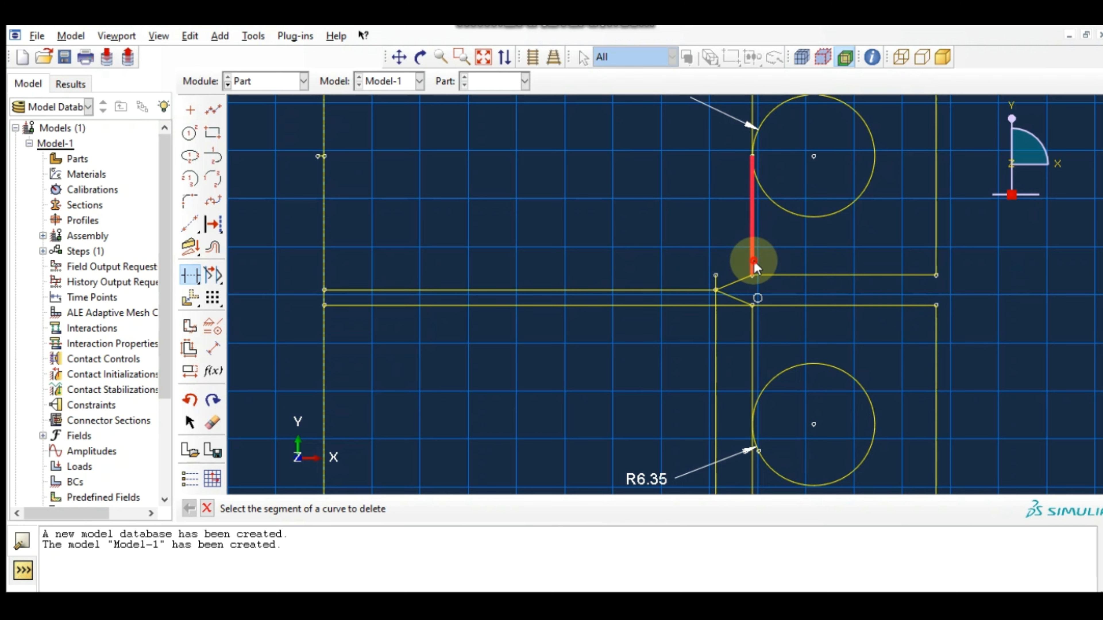
pyautogui.click(707, 289)
pyautogui.scroll(2, 716, 298)
pyautogui.click(716, 322)
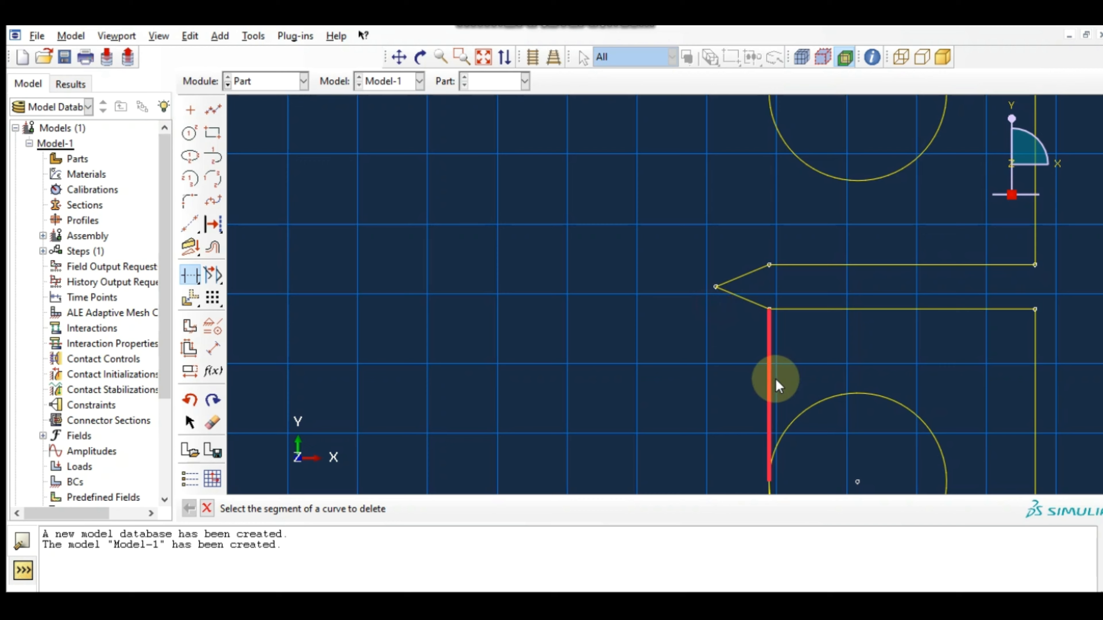
pyautogui.click(770, 377)
# - Trim the remaining offset vertical segments beside the two circles up to the rectangle's top and bottom edges
pyautogui.scroll(-3, 853, 395)
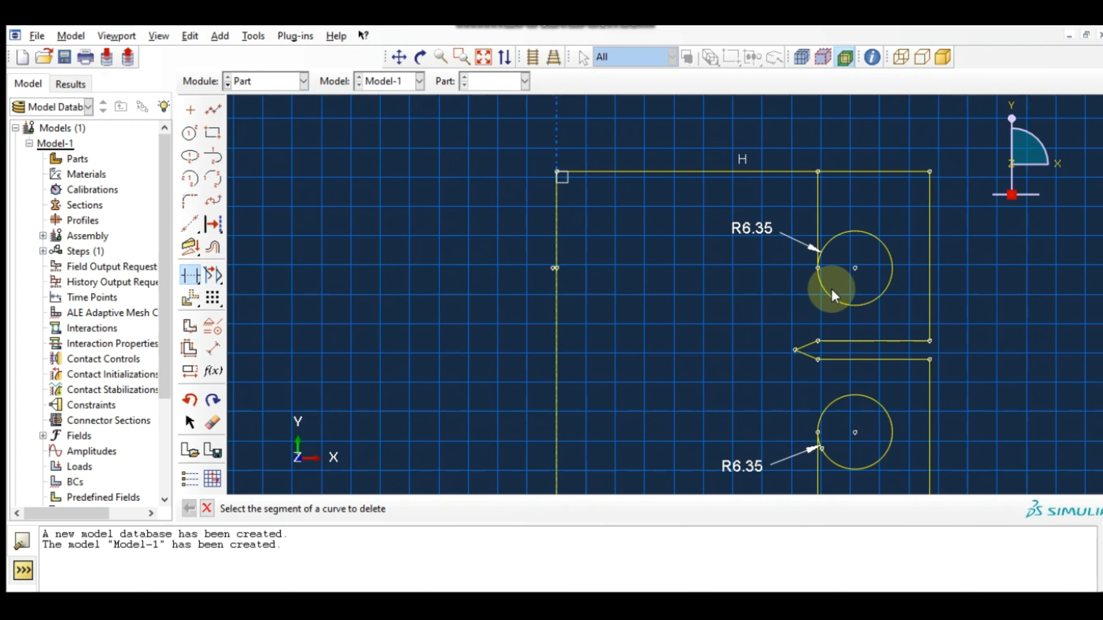
pyautogui.scroll(3, 874, 399)
pyautogui.scroll(-5, 824, 450)
pyautogui.click(808, 482)
pyautogui.scroll(-5, 886, 467)
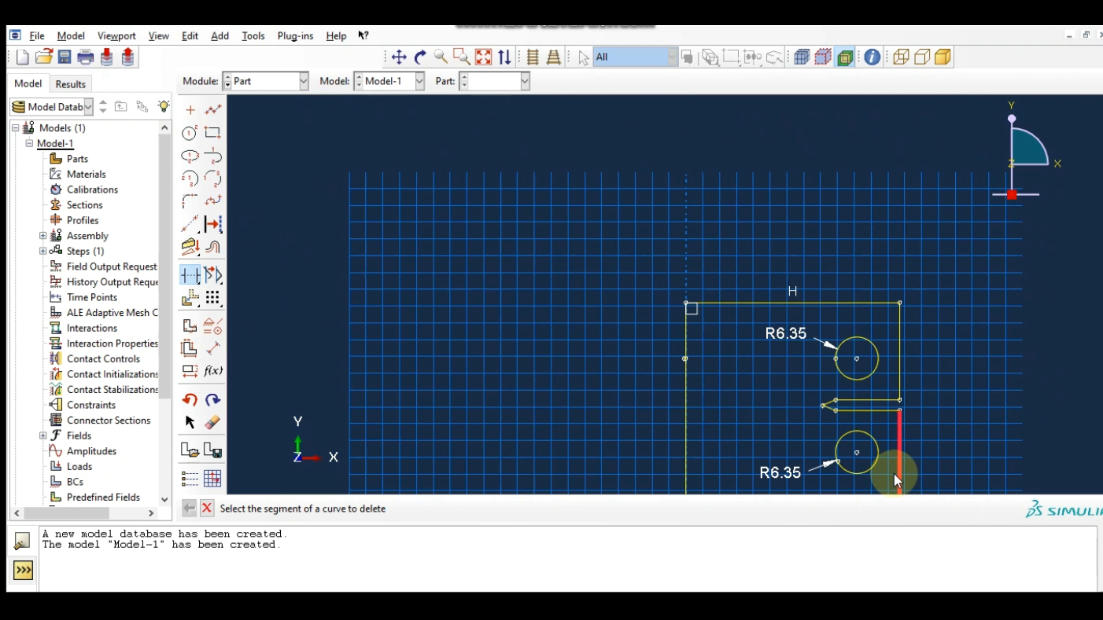
pyautogui.click(483, 58)
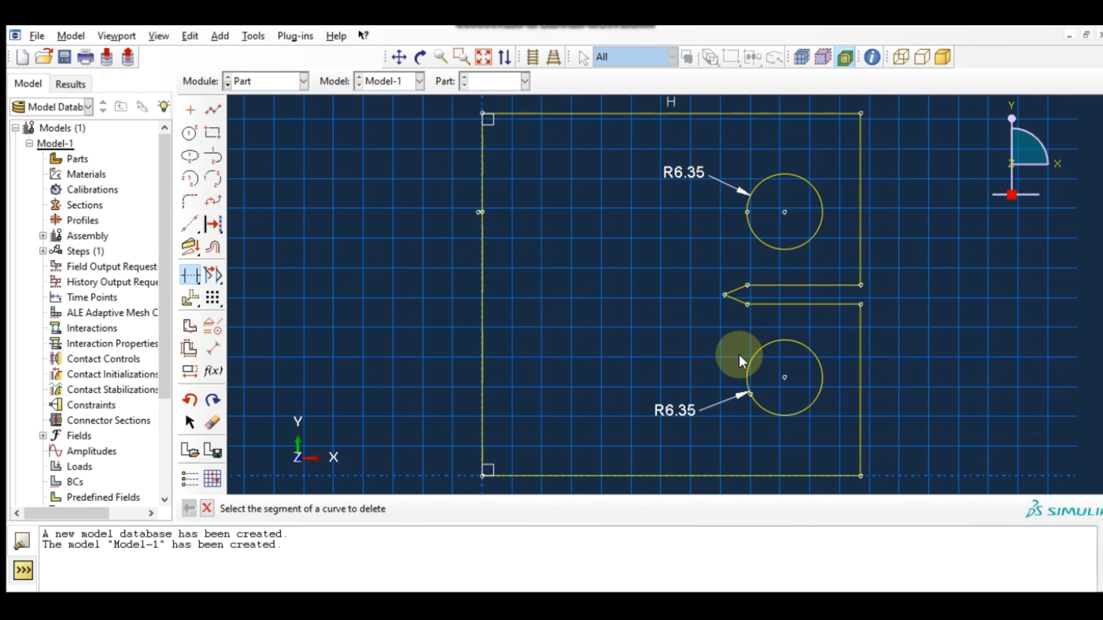
# - Delete the upper circle's radius dimension
pyautogui.click(208, 424)
pyautogui.click(683, 167)
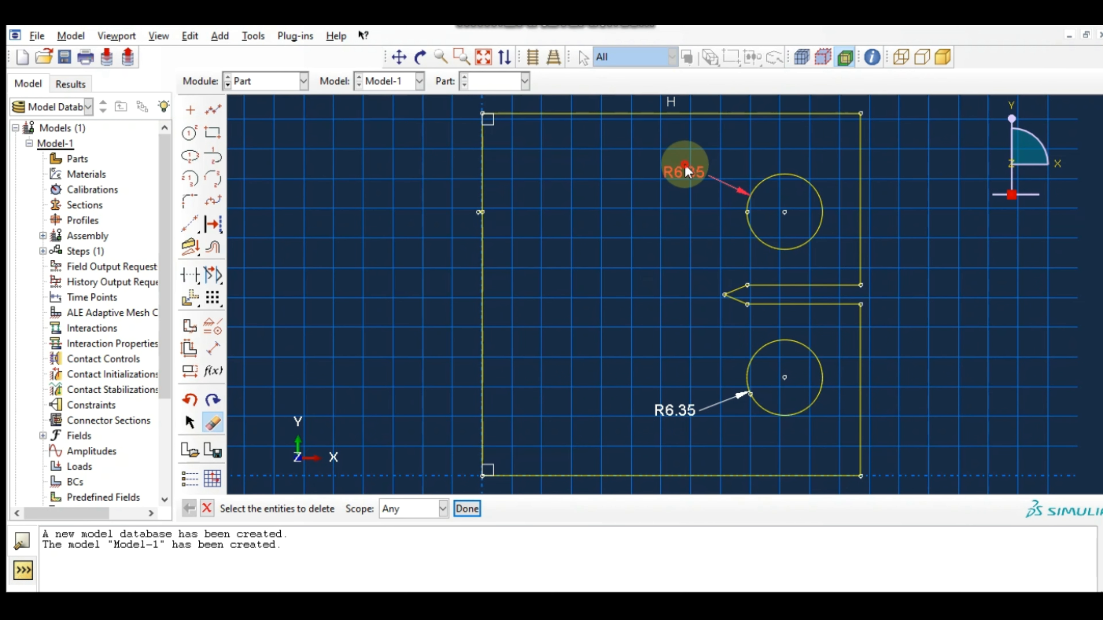
pyautogui.click(467, 509)
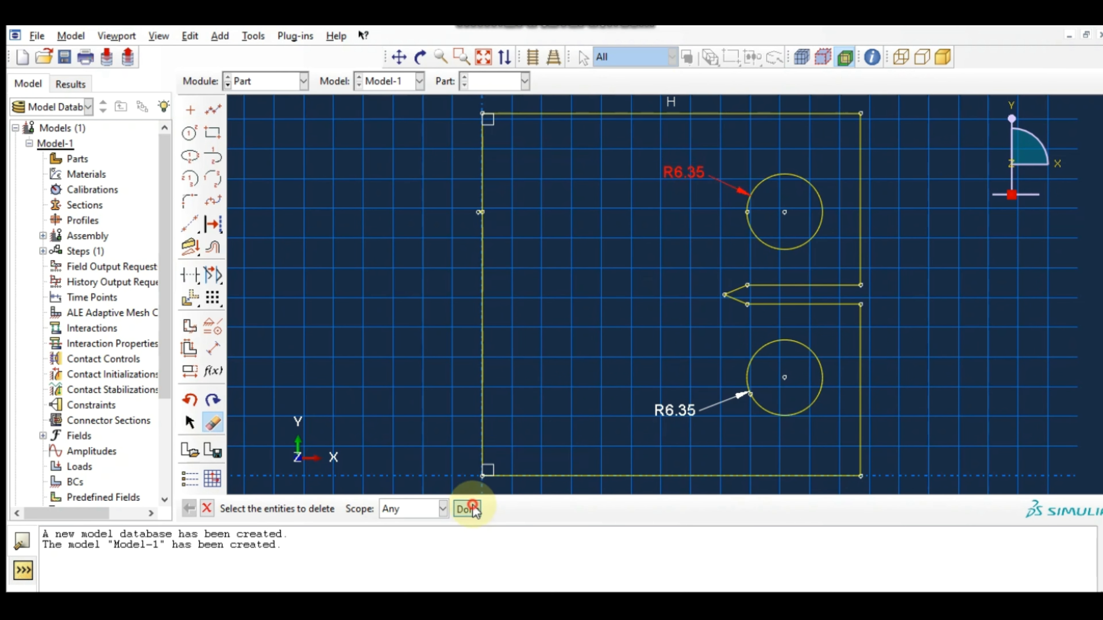
# - Delete the lower circle's radius dimension
pyautogui.click(663, 417)
pyautogui.click(459, 509)
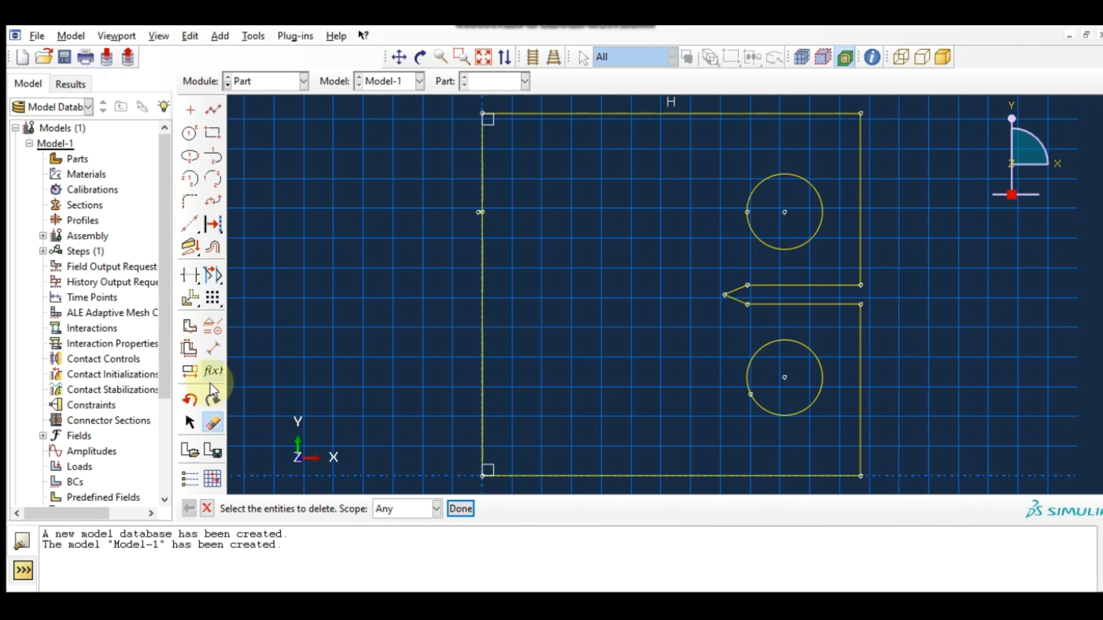
# - Dimension the specimen outline's overall width along the top edge and its overall height along the left edge
pyautogui.click(213, 349)
pyautogui.click(482, 114)
pyautogui.click(856, 114)
pyautogui.press('Return')
pyautogui.click(504, 153)
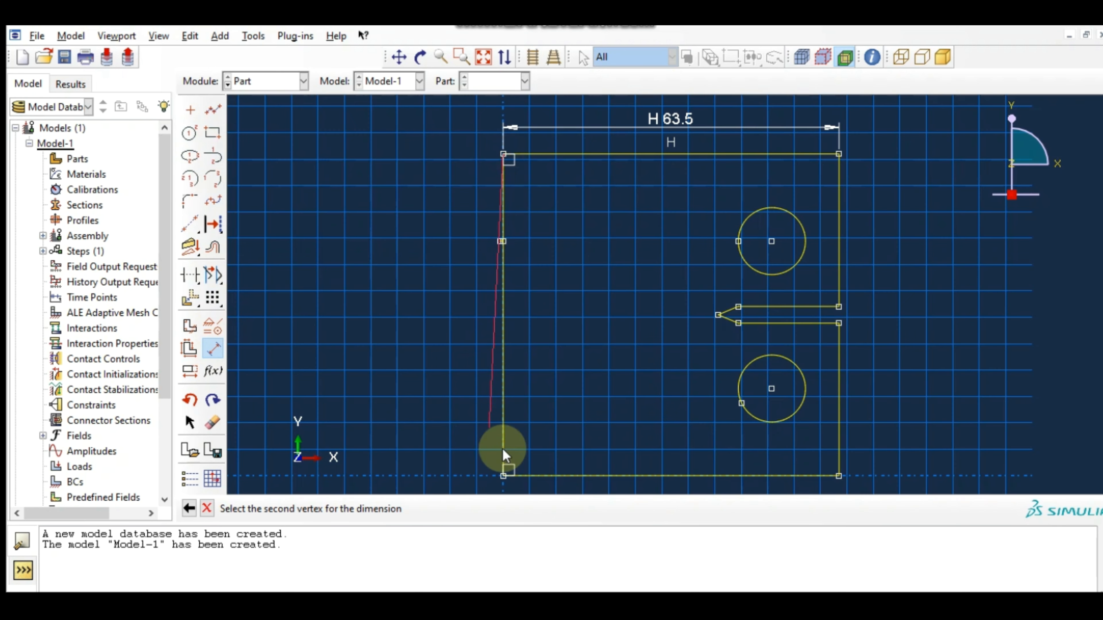
pyautogui.click(504, 475)
pyautogui.click(454, 451)
pyautogui.press('Return')
# - Dimension the horizontal distance from the lower circle's centre to the outline's right edge, and the lower circle's radius
pyautogui.click(772, 389)
pyautogui.click(812, 476)
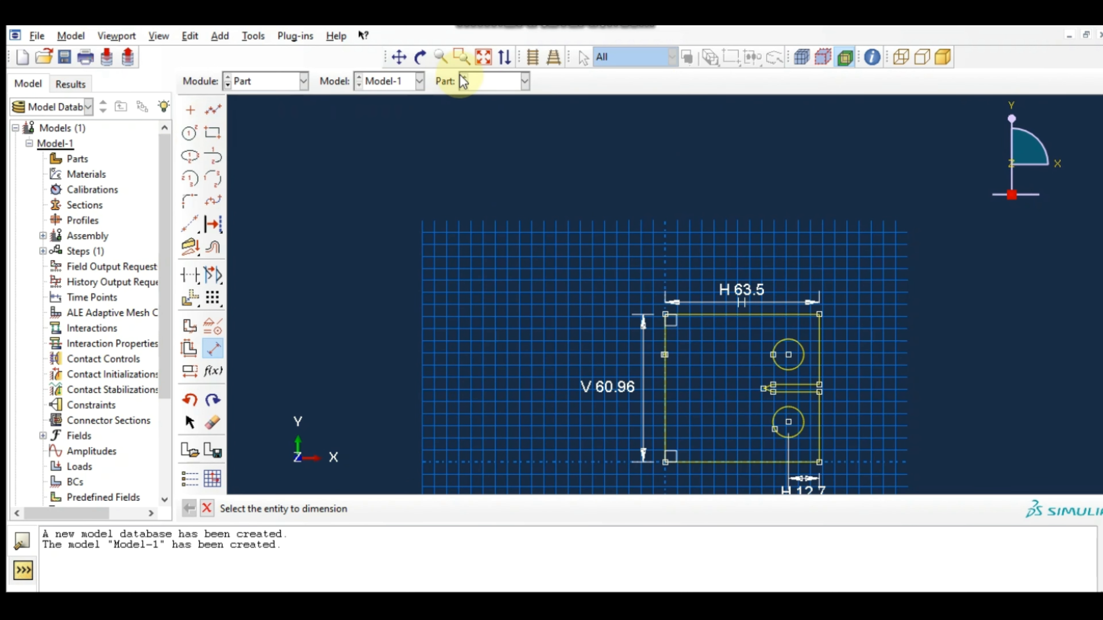
pyautogui.click(483, 57)
pyautogui.click(807, 367)
pyautogui.click(887, 420)
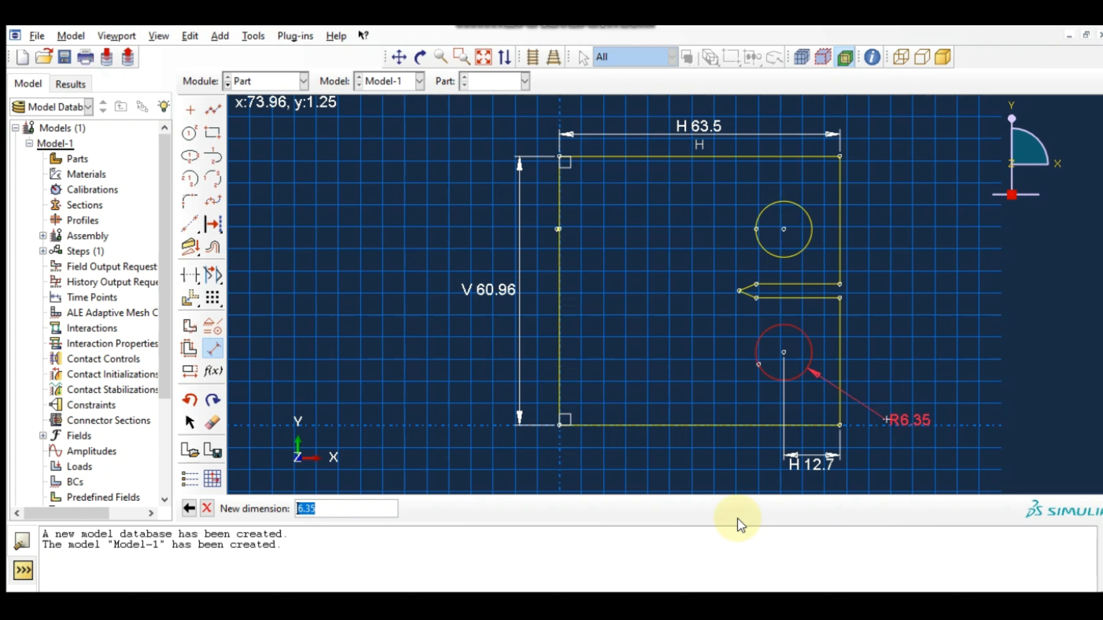
pyautogui.press('Return')
# - Dimension the V-tip's horizontal length below the notch and the notch's straight upper edge up to the outline's right edge
pyautogui.click(744, 289)
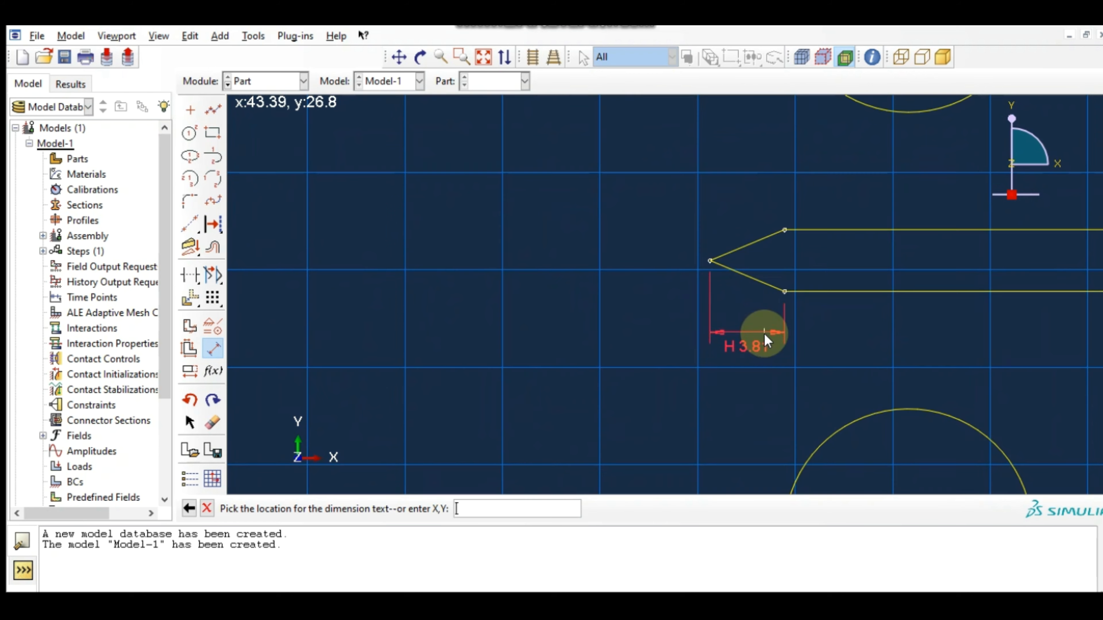
pyautogui.click(763, 343)
pyautogui.scroll(-5, 795, 319)
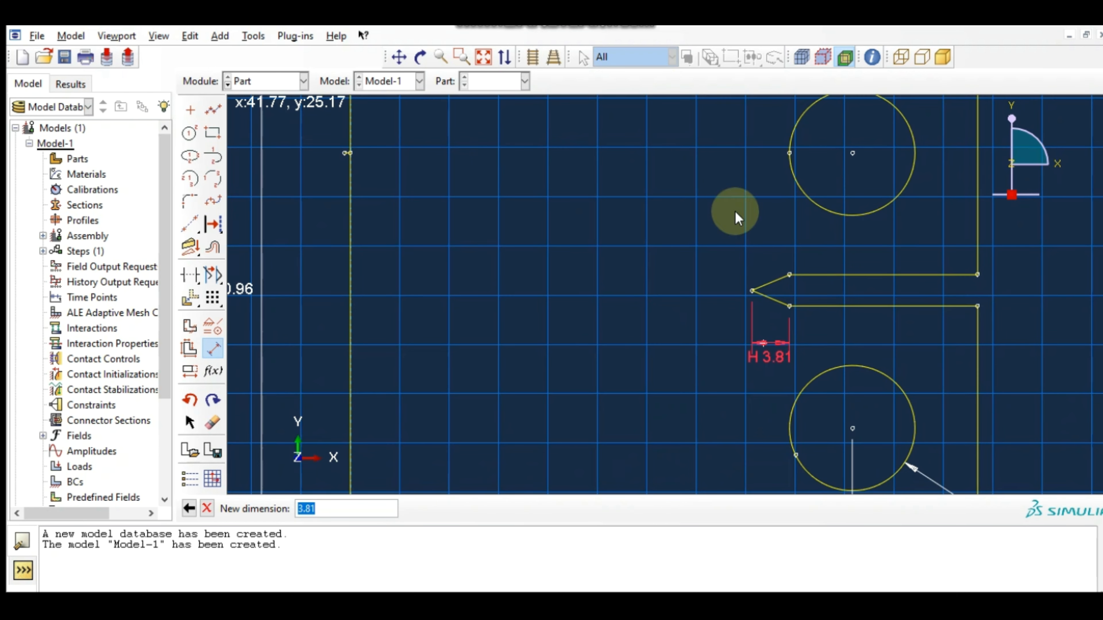
pyautogui.press('Return')
pyautogui.click(789, 273)
pyautogui.click(978, 273)
pyautogui.scroll(-6, 938, 316)
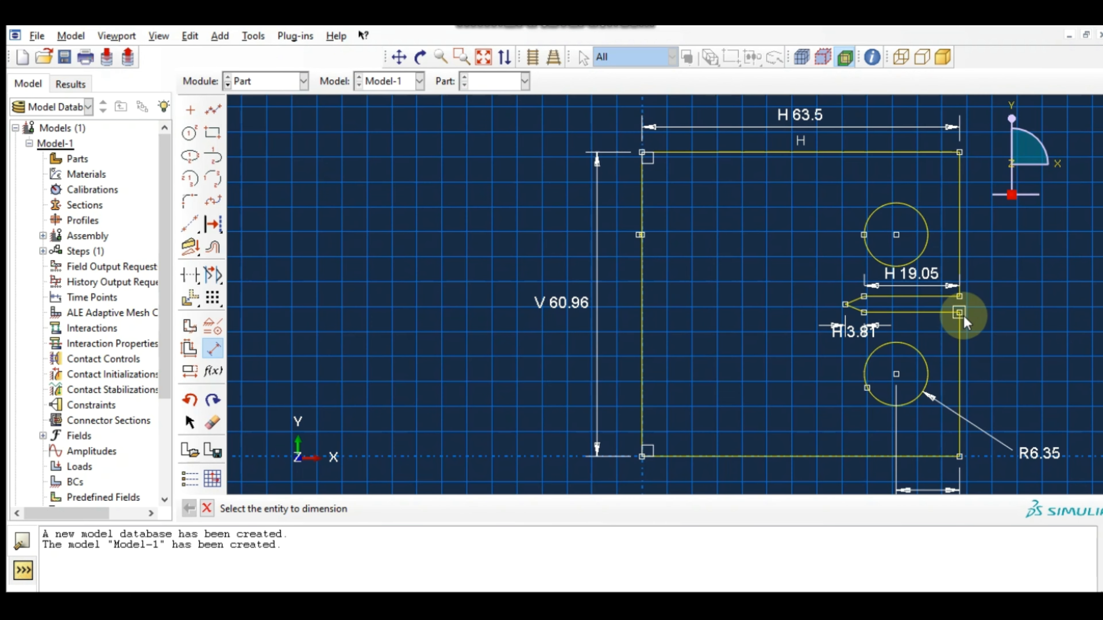
# - Dimension the right edge's height below the notch and the vertical distance from the upper circle's centre to the outline's top-right corner
pyautogui.click(960, 313)
pyautogui.click(960, 455)
pyautogui.click(1071, 384)
pyautogui.press('Return')
pyautogui.click(483, 57)
pyautogui.click(727, 225)
pyautogui.click(786, 149)
pyautogui.click(849, 204)
pyautogui.press('Return')
pyautogui.click(207, 508)
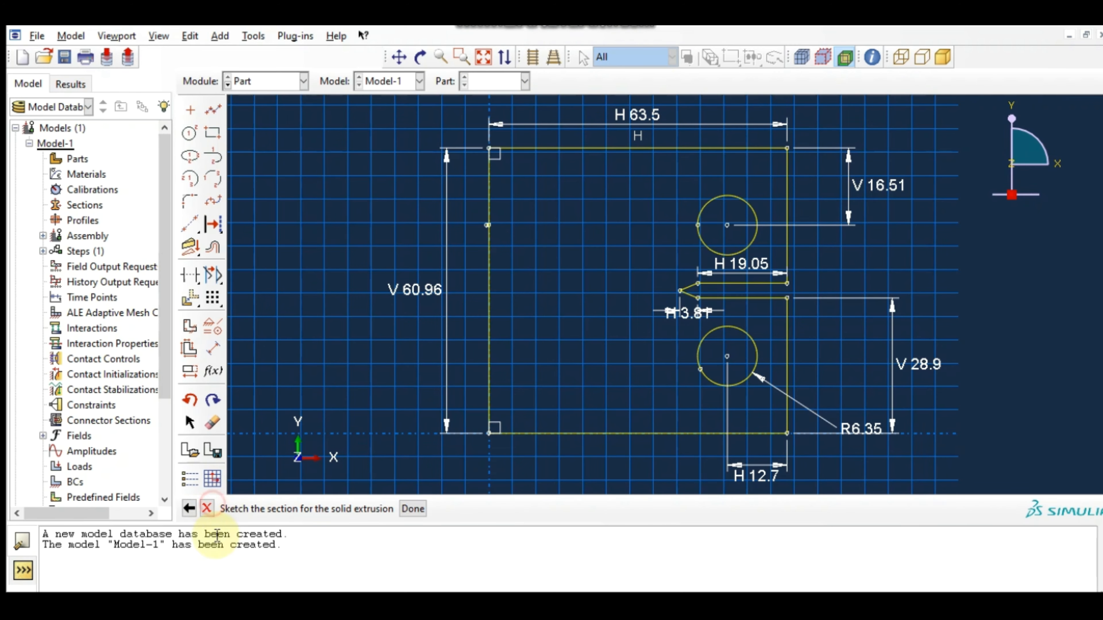
# - Finish the specimen sketch and extrude it as a blind solid with a depth of 25.4
pyautogui.click(411, 509)
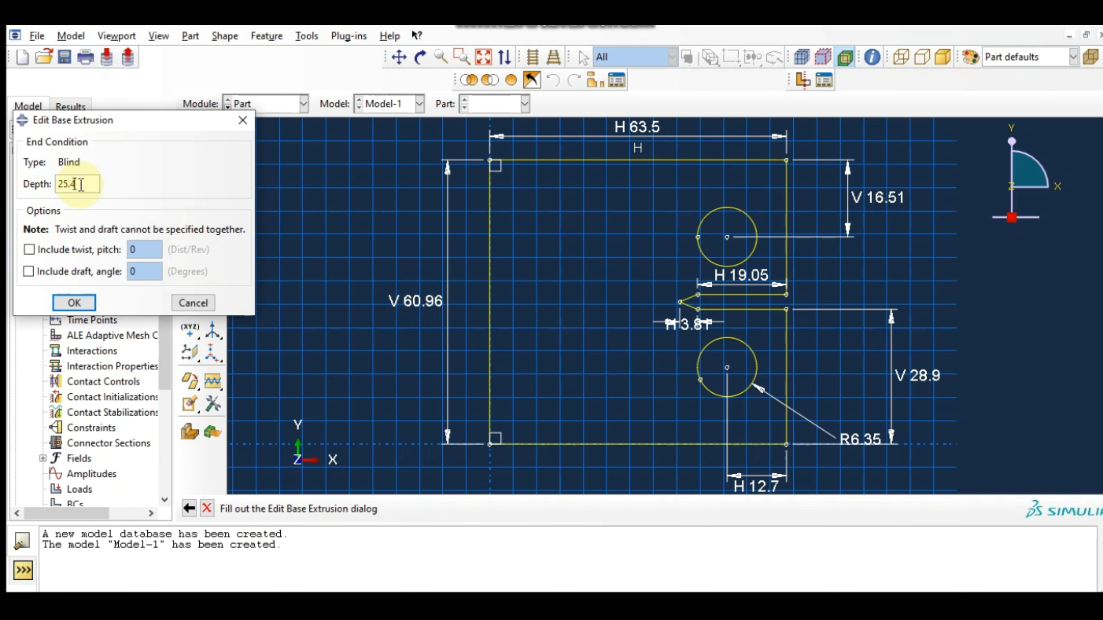
pyautogui.write('25.4')
pyautogui.click(74, 302)
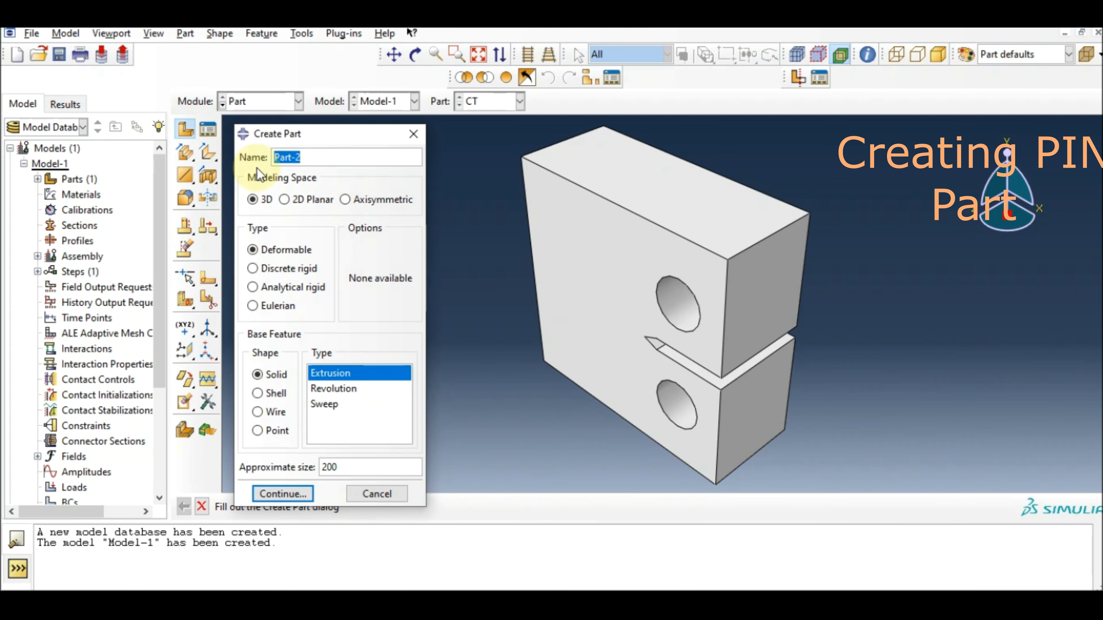
# - Create a 3D analytical rigid revolved part named Pin with an approximate size of 60
pyautogui.write('Pin')
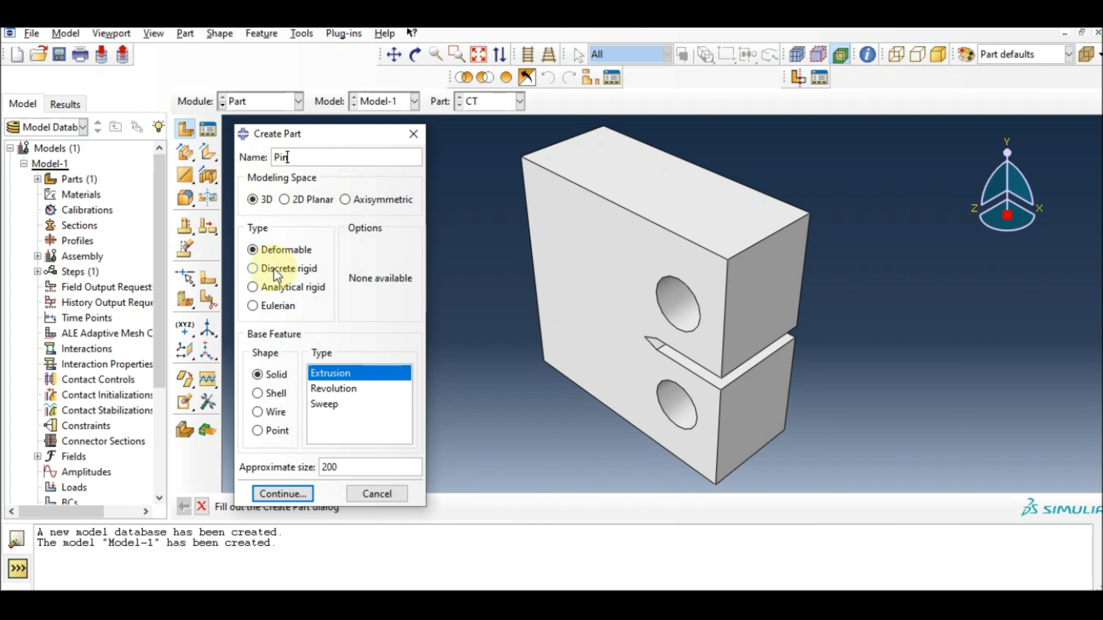
pyautogui.click(252, 287)
pyautogui.click(256, 374)
pyautogui.doubleClick(360, 466)
pyautogui.write('60')
pyautogui.click(282, 494)
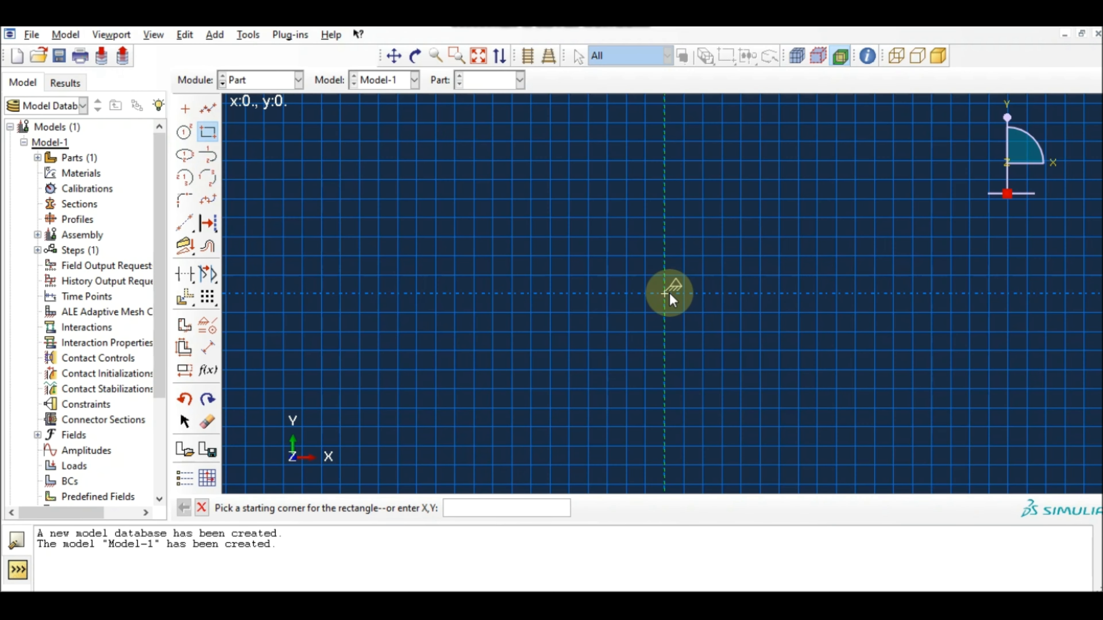
# - Sketch a rectangle from the origin, 6.35 wide and as tall as the specimen's 25.4 thickness
pyautogui.click(669, 293)
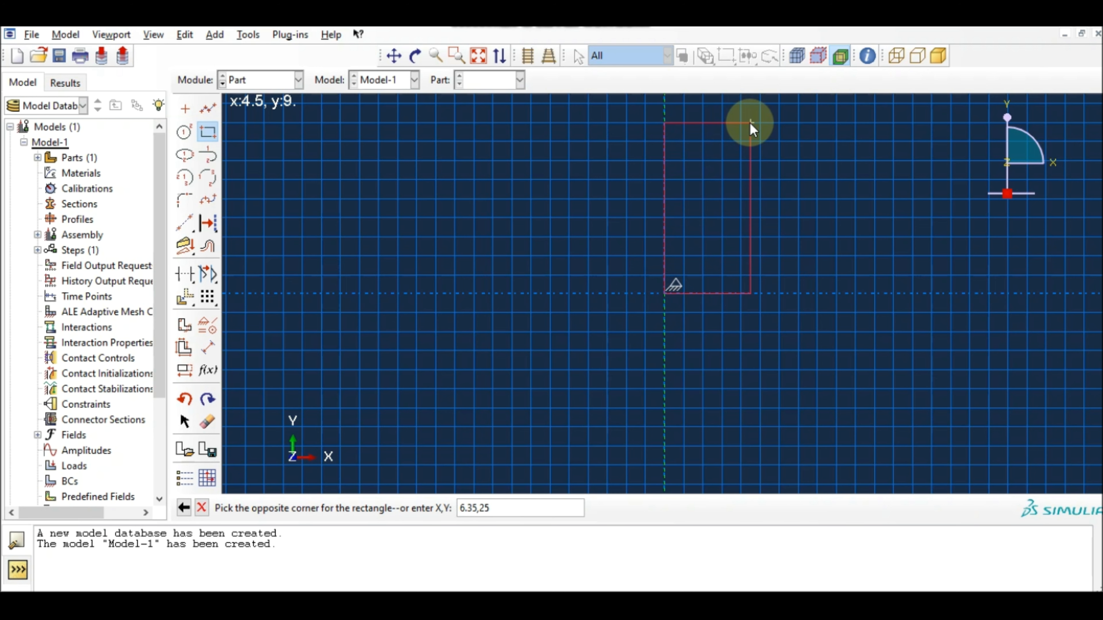
pyautogui.press('Return')
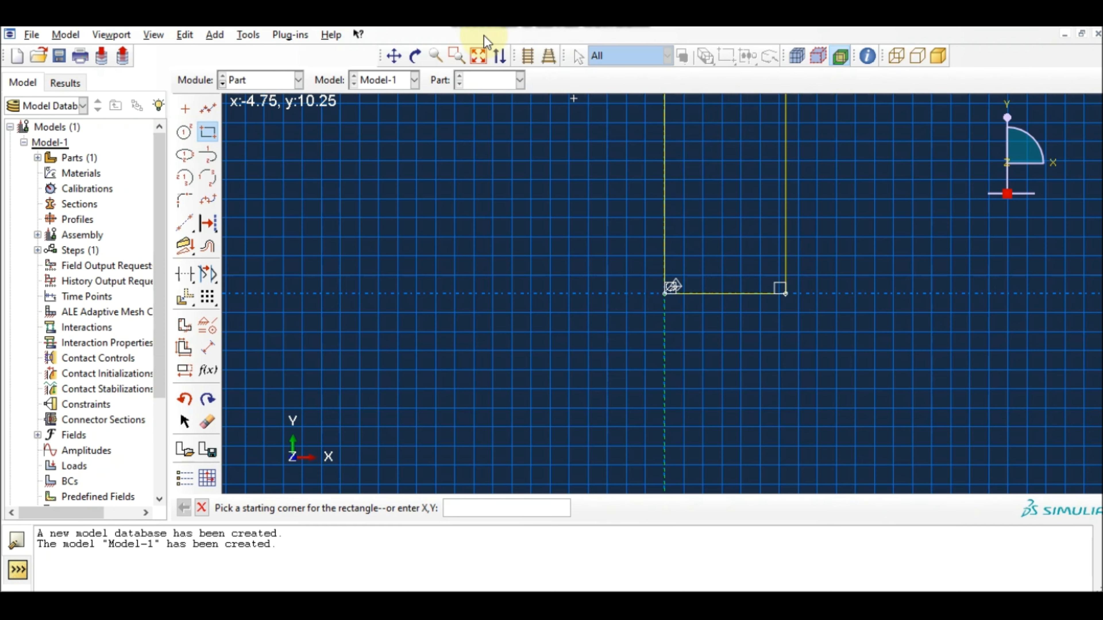
pyautogui.click(478, 56)
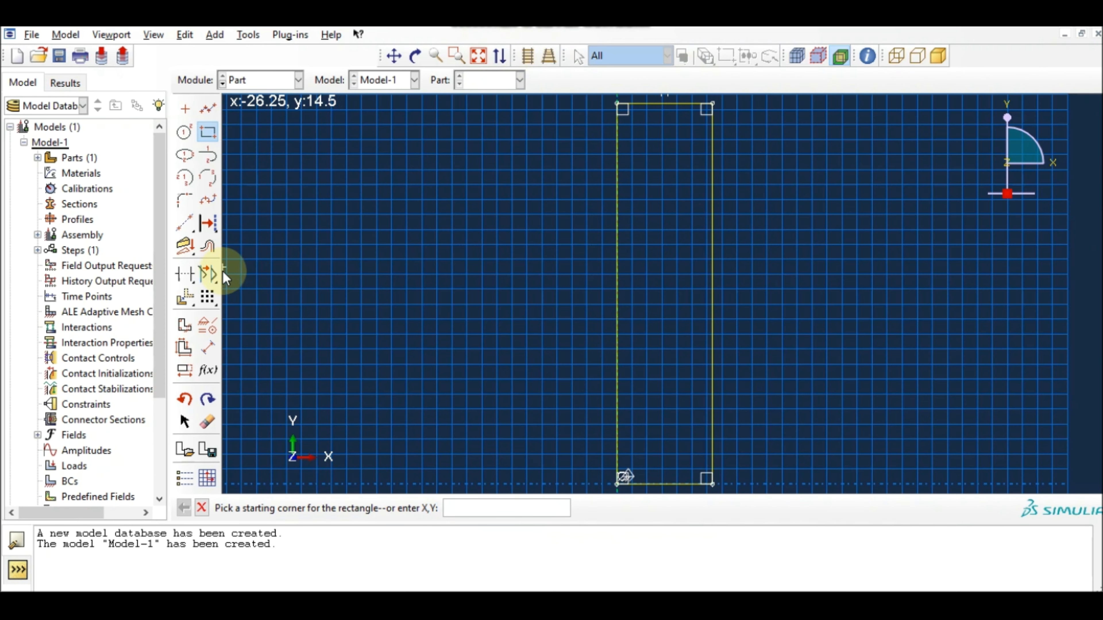
# - Convert the rectangle's left edge on the revolution axis to construction geometry and finish the sketch to build the revolved pin
pyautogui.click(210, 224)
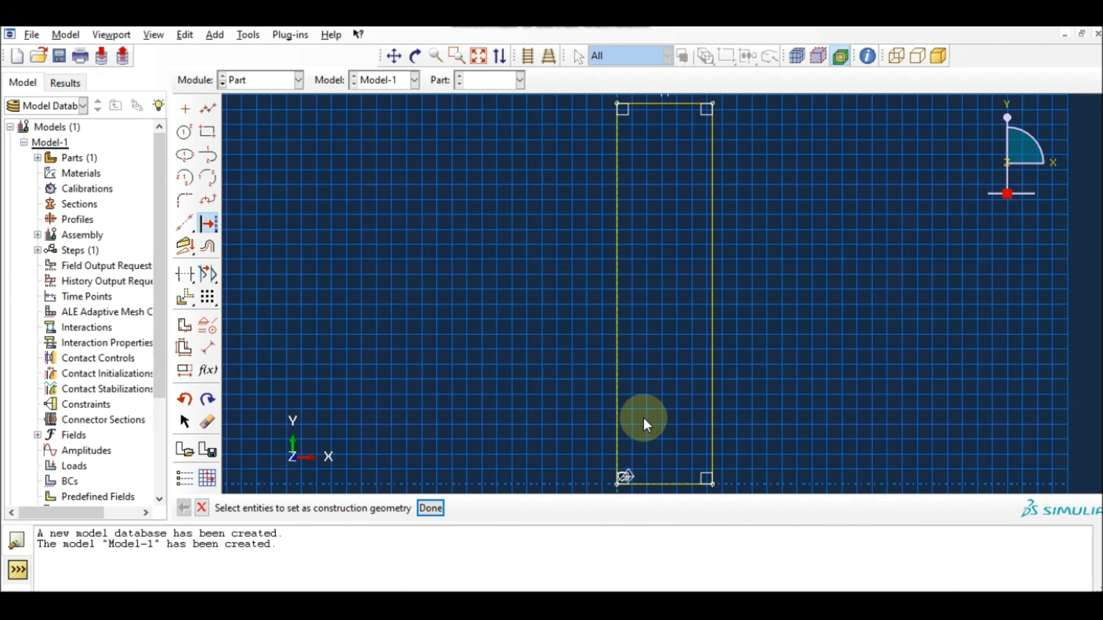
pyautogui.click(617, 415)
pyautogui.click(438, 507)
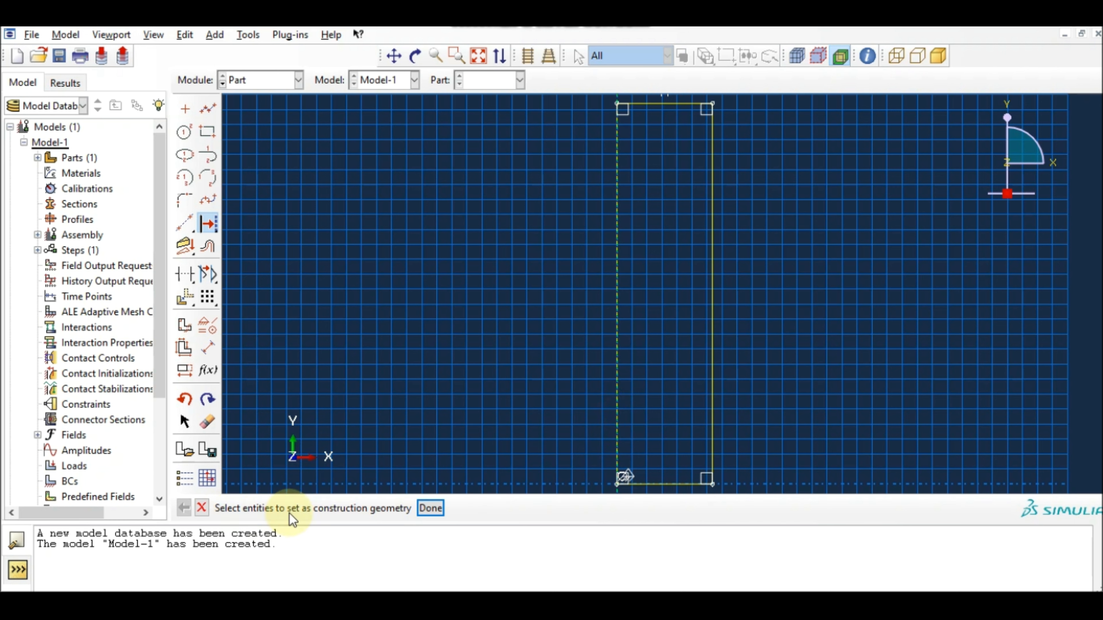
pyautogui.click(429, 508)
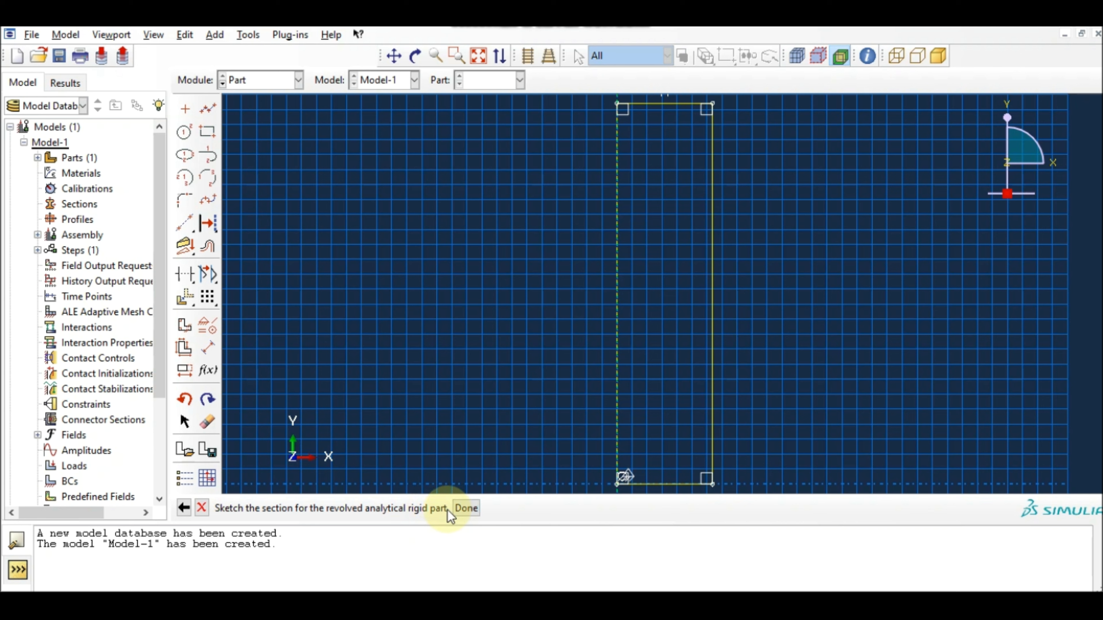
pyautogui.click(464, 507)
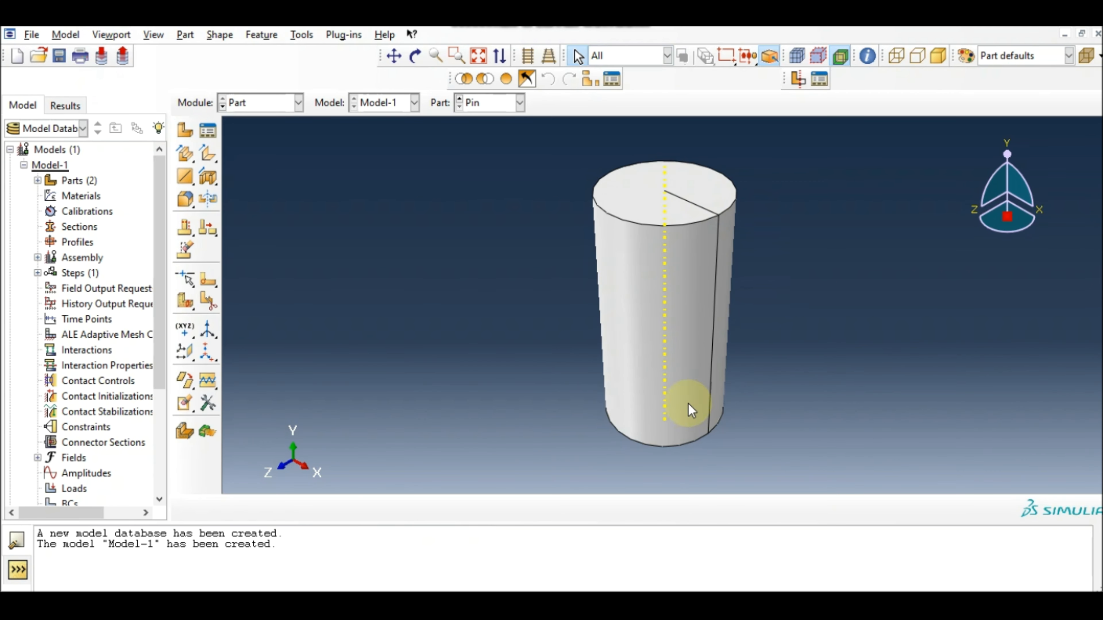
# - Add a reference point on the pin's axis at coordinates 0,12.7,0
pyautogui.click(302, 37)
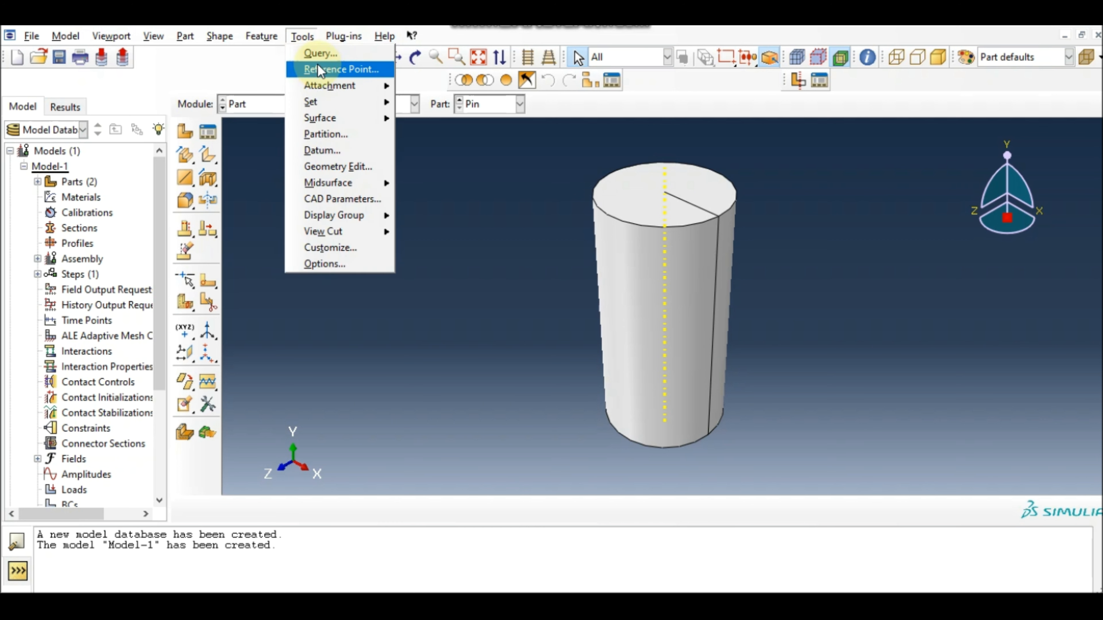
pyautogui.click(330, 66)
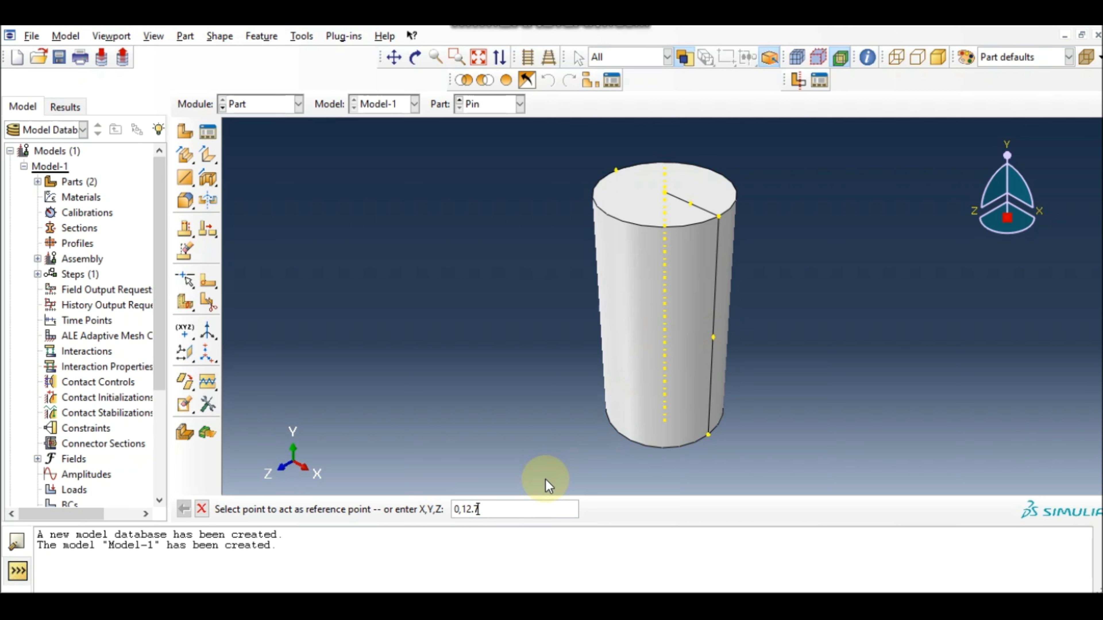
pyautogui.write('0,12.7,0')
pyautogui.press('Return')
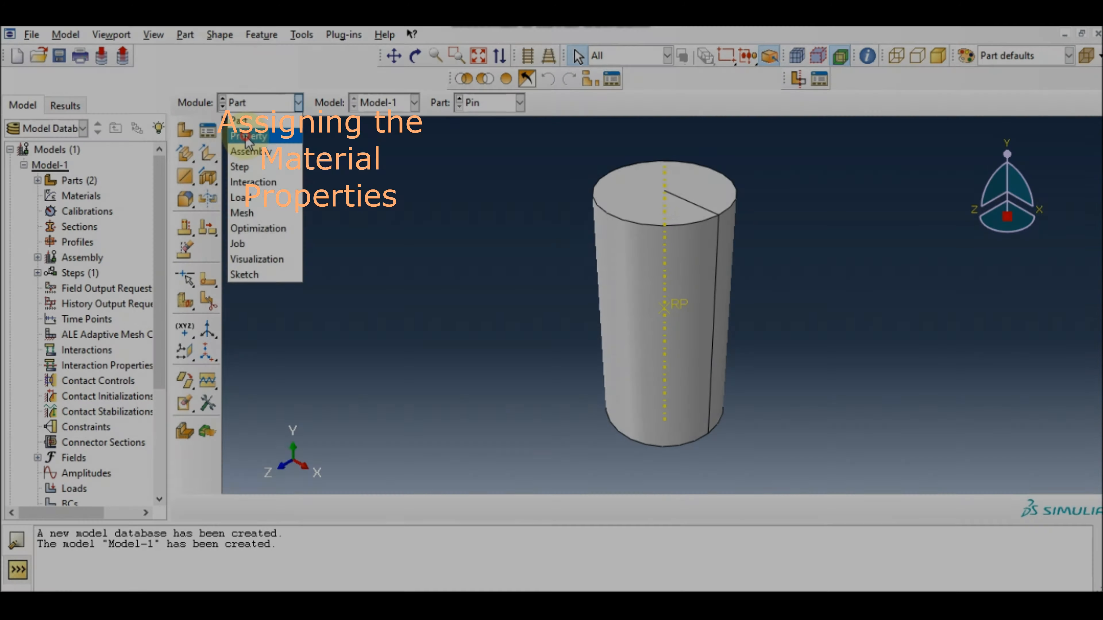
# - Switch to the Property module and start a new material named Solder
pyautogui.click(246, 132)
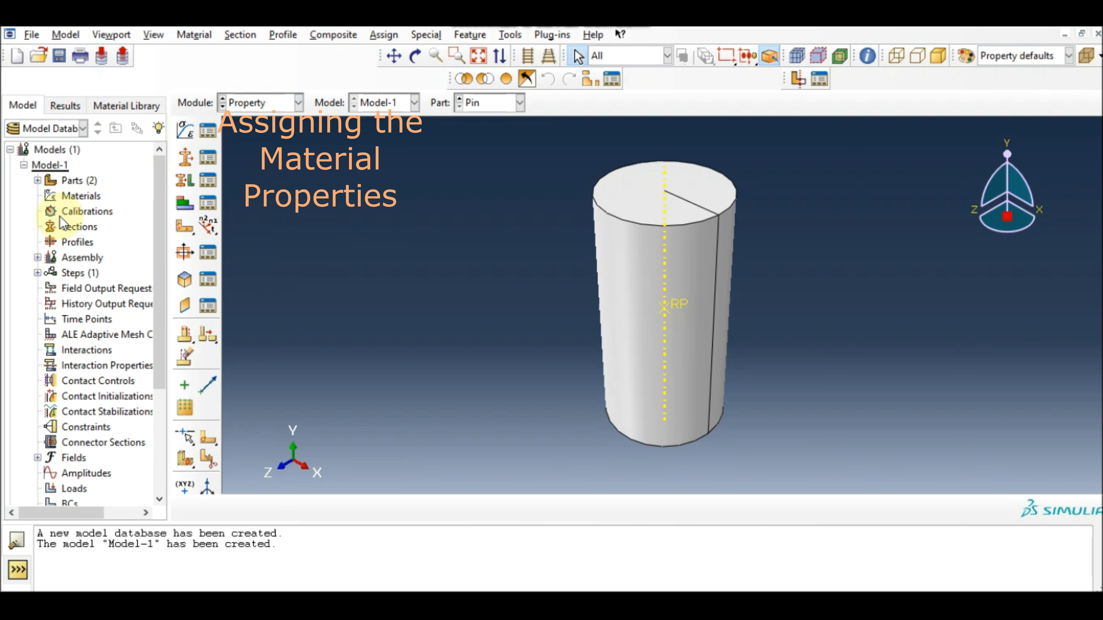
pyautogui.click(182, 130)
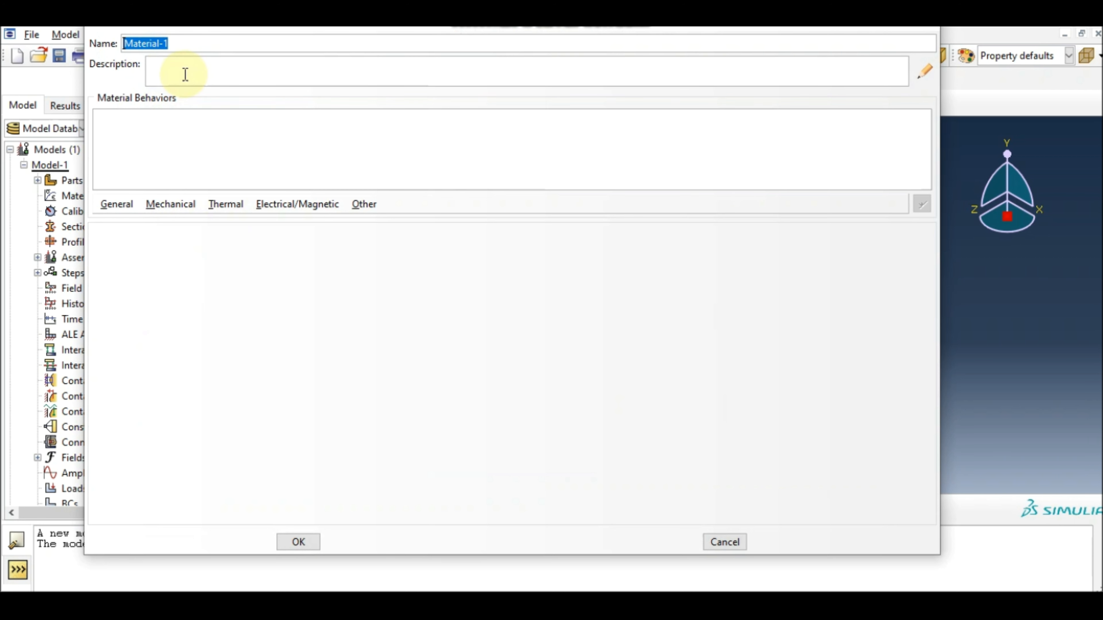
pyautogui.write('Solder')
# - Add isotropic elastic behavior to Solder with a Young's modulus of 10000 and a Poisson's ratio of 0.35
pyautogui.click(171, 204)
pyautogui.moveTo(320, 225)
pyautogui.click(374, 218)
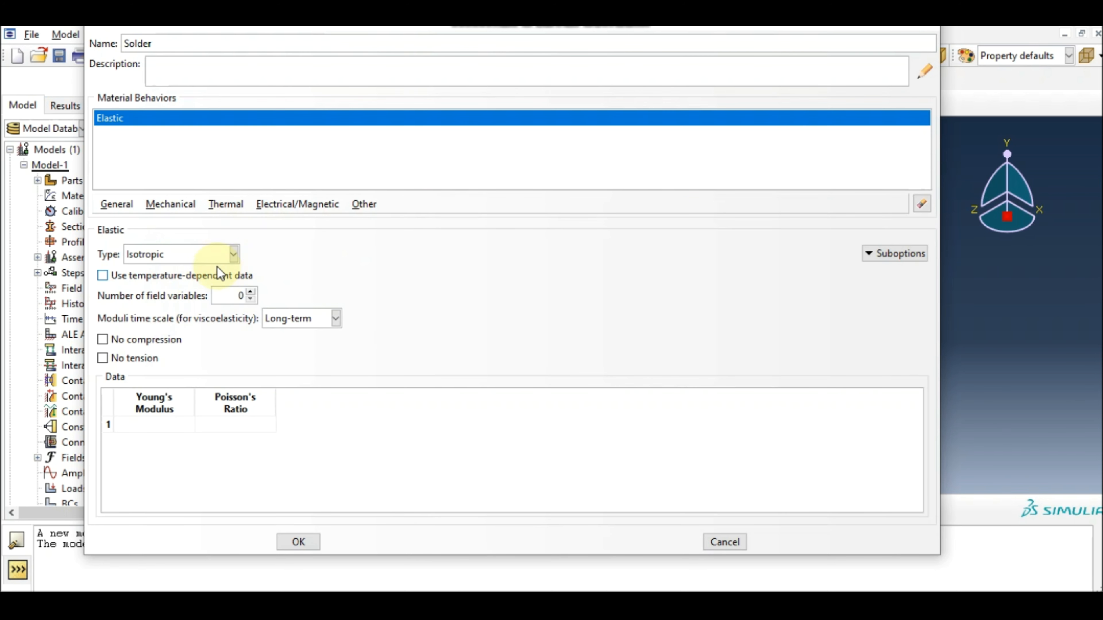
pyautogui.click(176, 424)
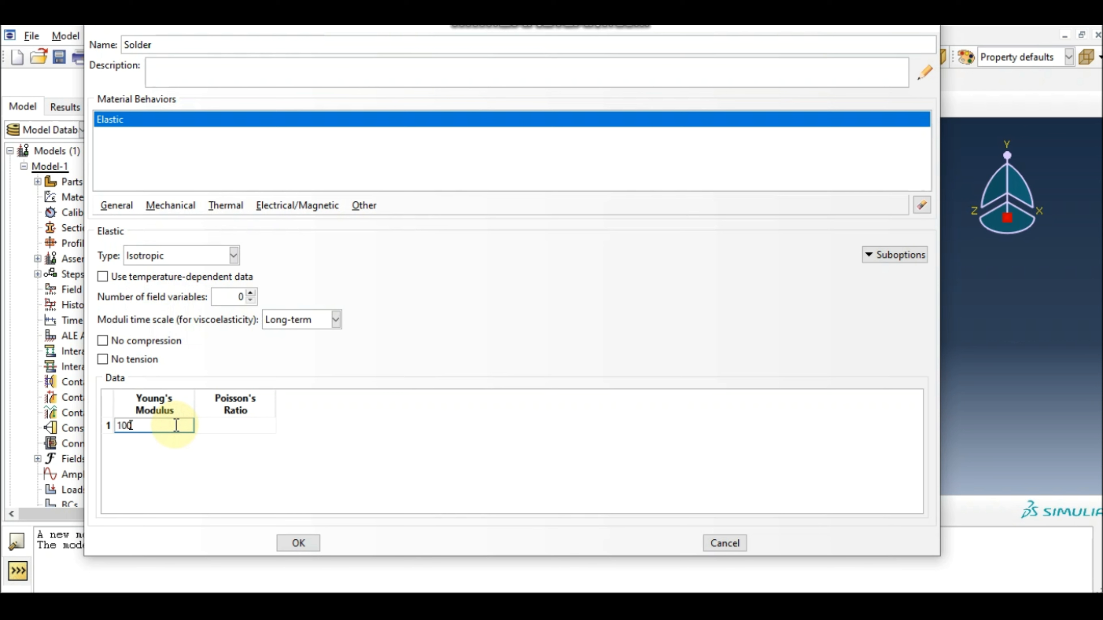
pyautogui.press('Tab')
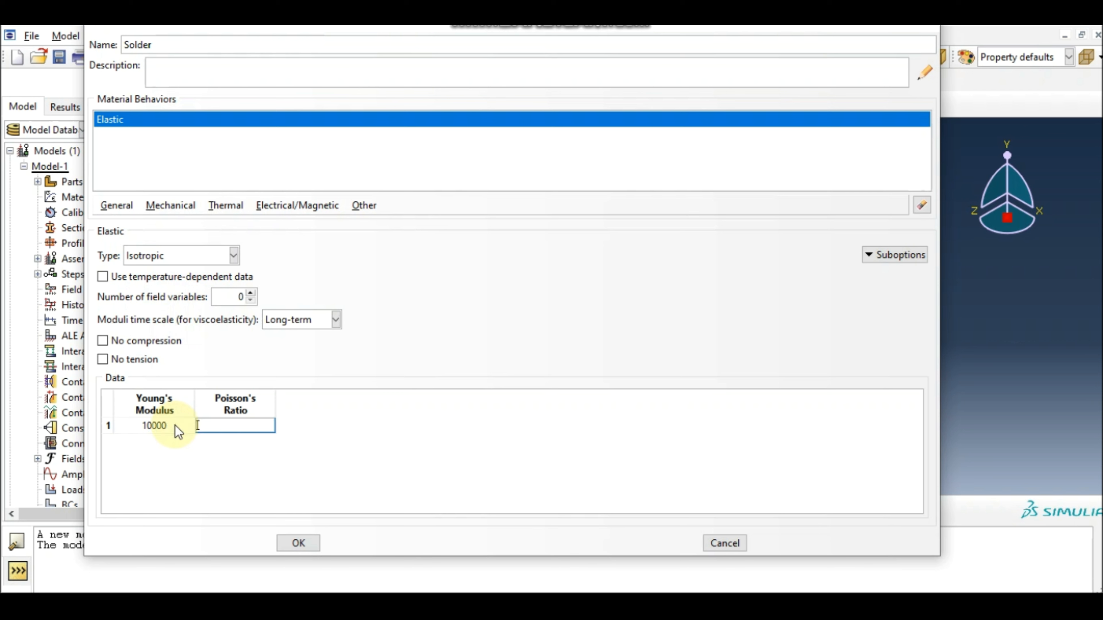
pyautogui.write('0.35')
# - Add isotropic plastic behavior to Solder and fill in 40 yield stress and plastic strain rows, from 23.4167 at 0 to 30 at 0.01479
pyautogui.click(190, 205)
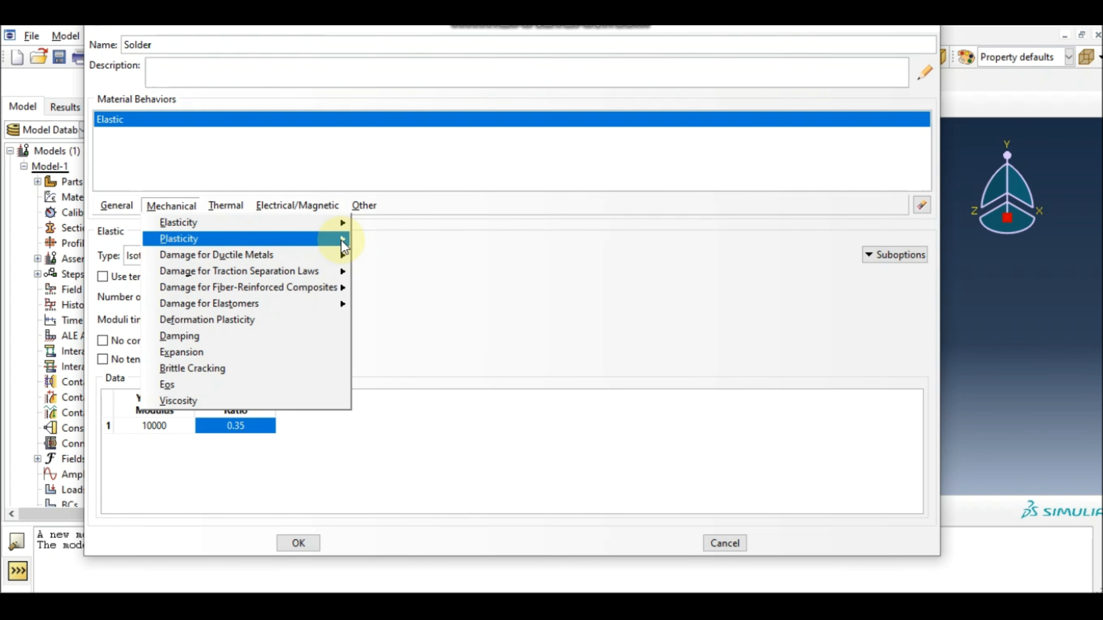
pyautogui.click(380, 240)
pyautogui.click(169, 386)
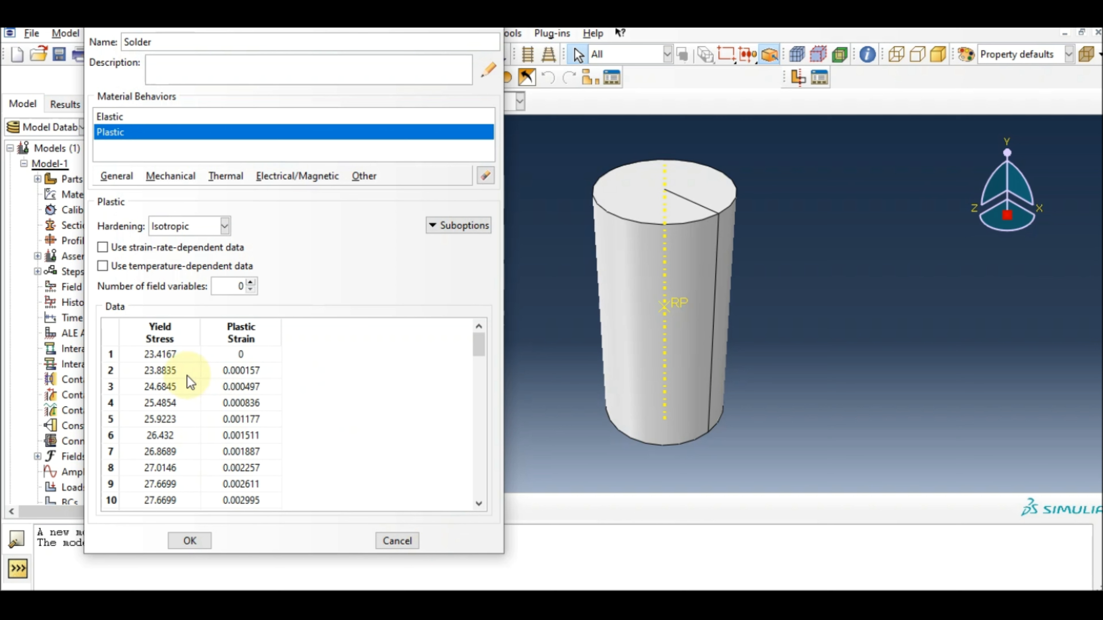
# - Review the yield stress and plastic strain rows in Solder's plasticity table
pyautogui.scroll(-1, 207, 395)
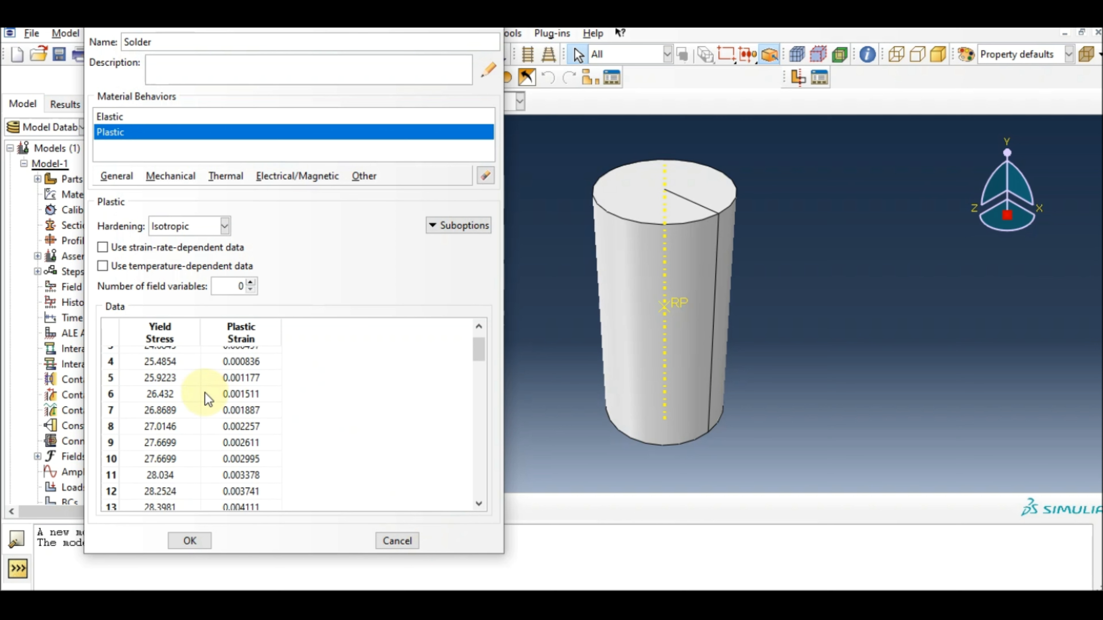
pyautogui.scroll(-7, 206, 397)
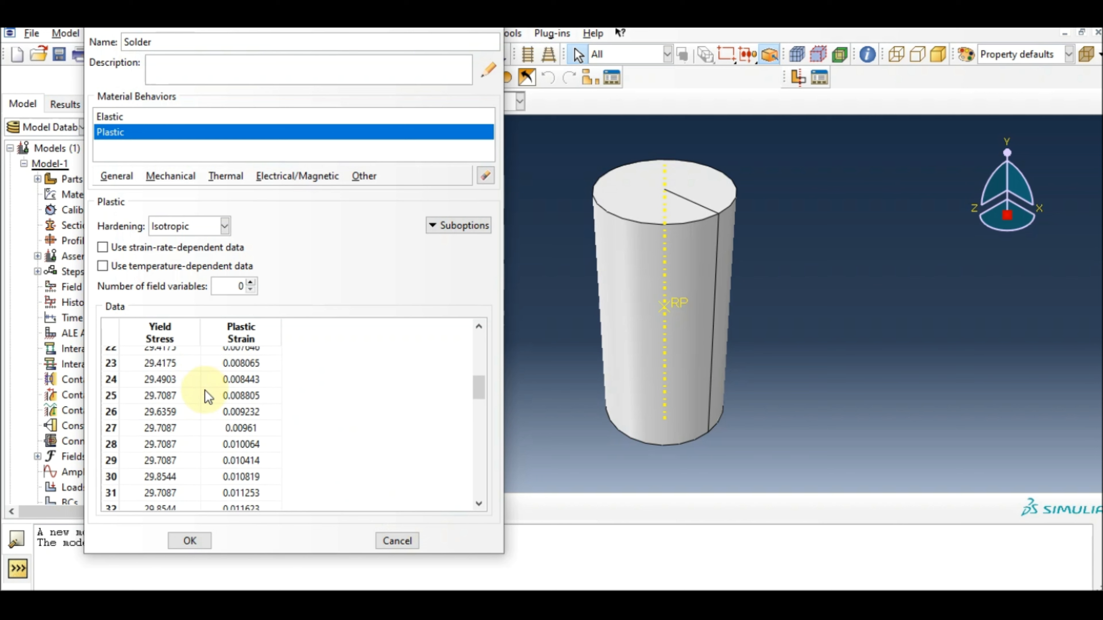
pyautogui.scroll(-4, 206, 395)
pyautogui.scroll(1, 206, 396)
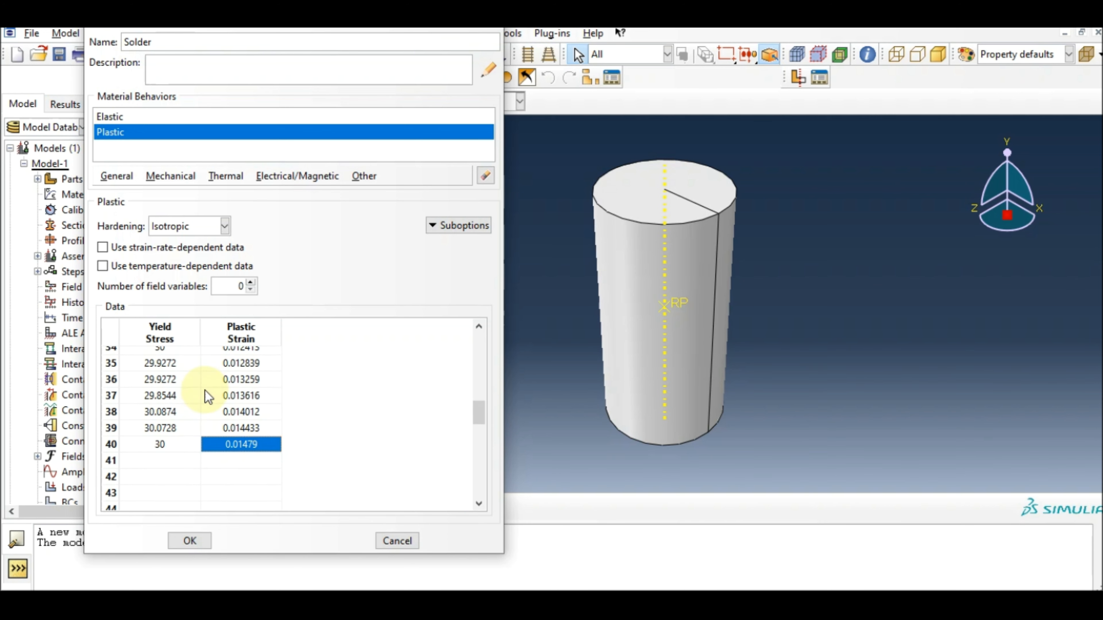
pyautogui.click(235, 463)
pyautogui.scroll(3, 210, 437)
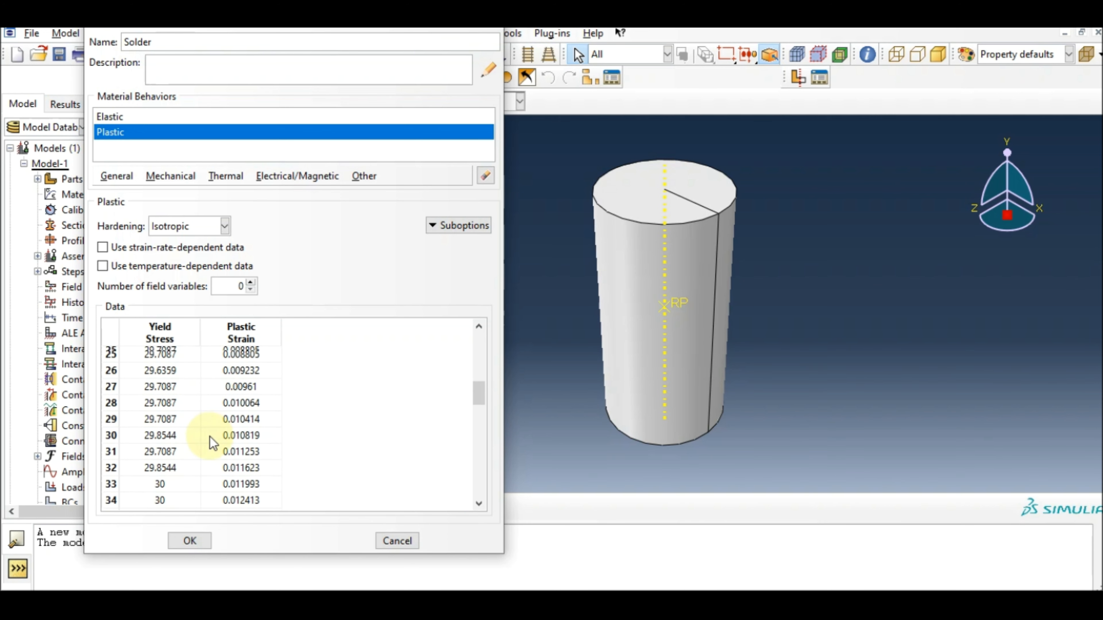
pyautogui.scroll(3, 206, 471)
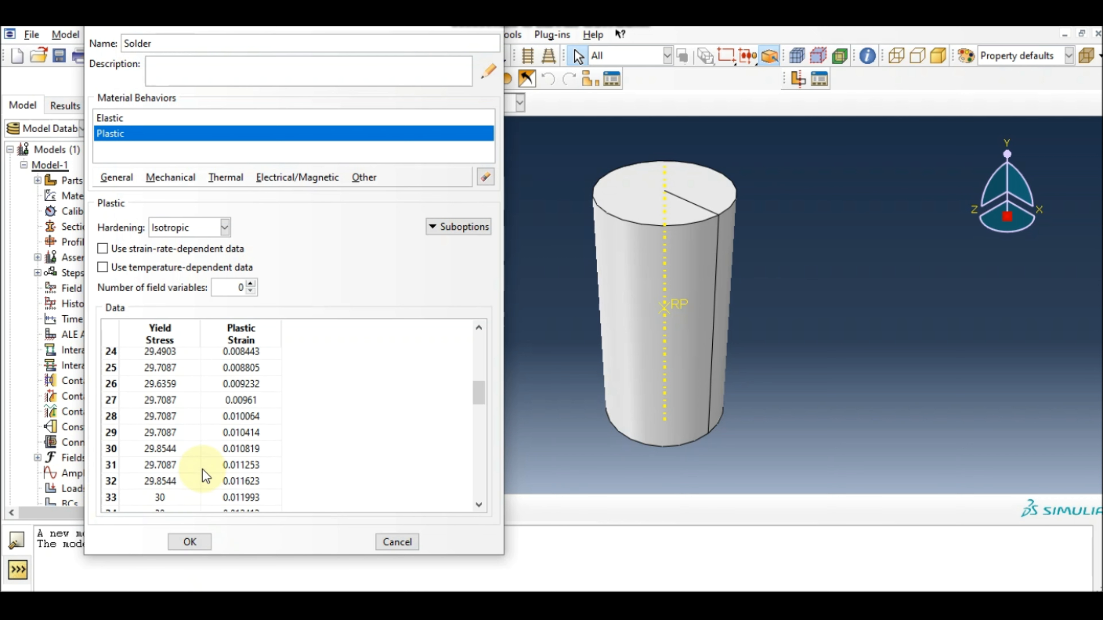
pyautogui.scroll(3, 204, 474)
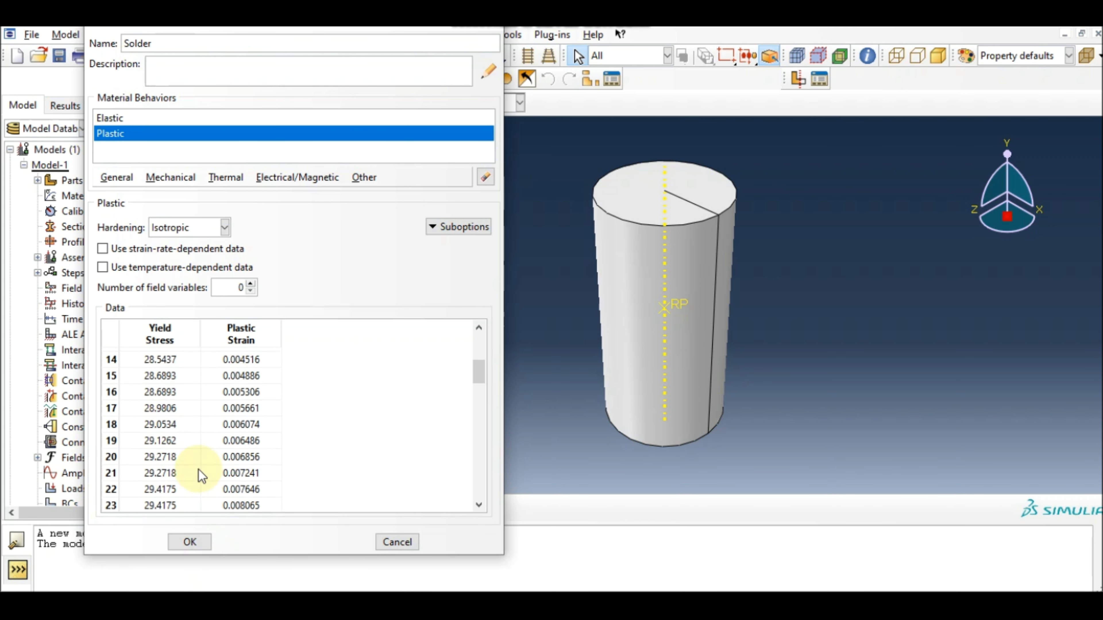
# - Finish the Solder material, create a solid homogeneous section named Solder that uses it, and display the CT part
pyautogui.click(189, 541)
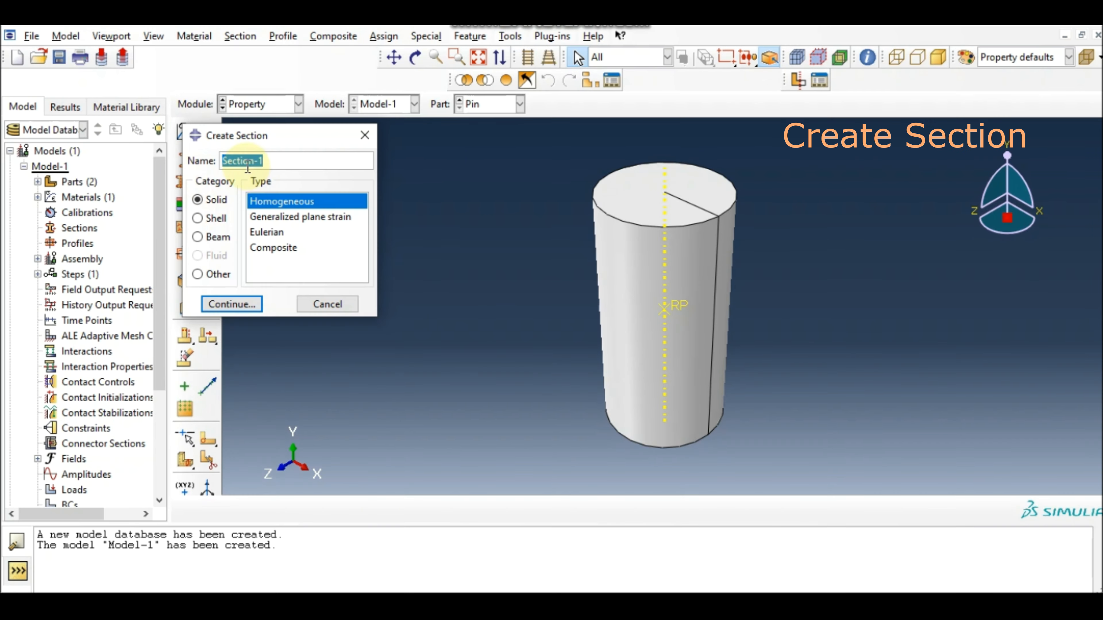
pyautogui.write('Solder')
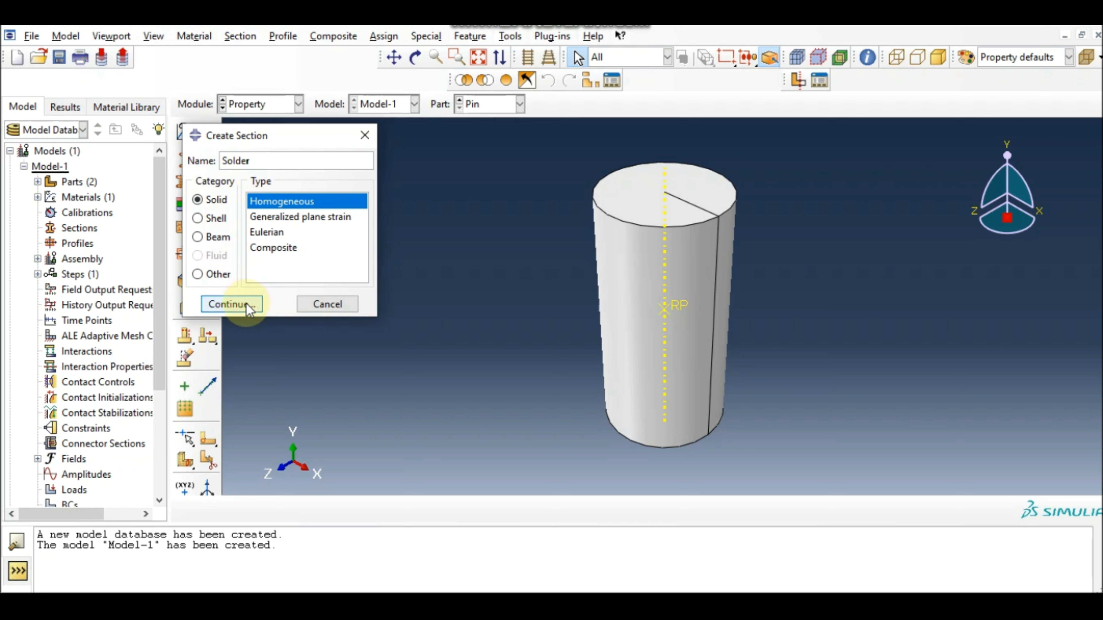
pyautogui.click(254, 304)
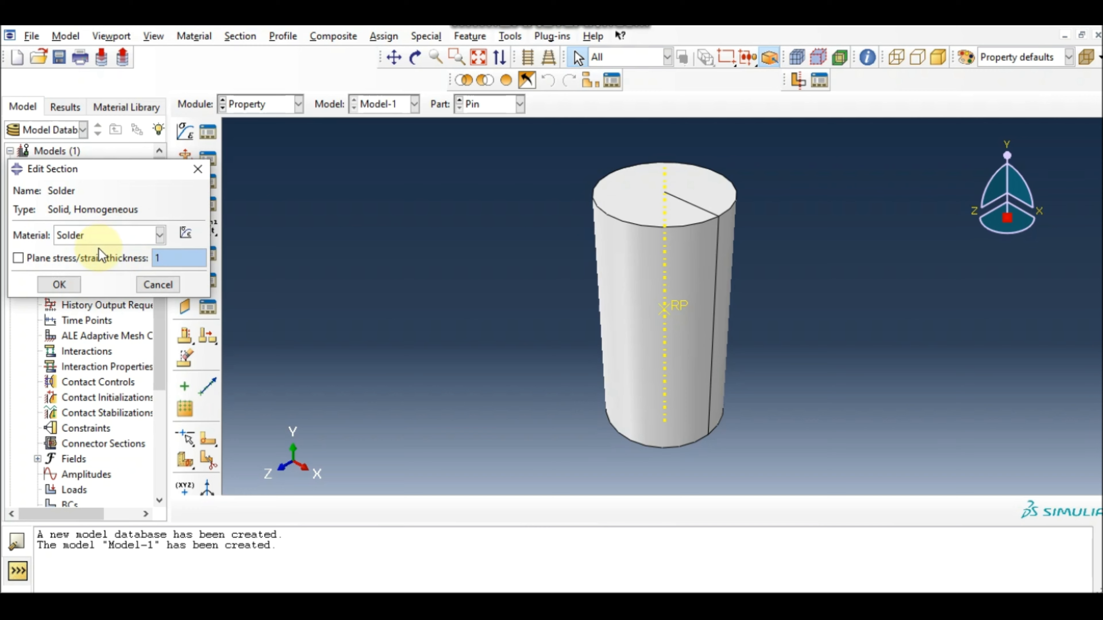
pyautogui.click(519, 104)
pyautogui.click(493, 120)
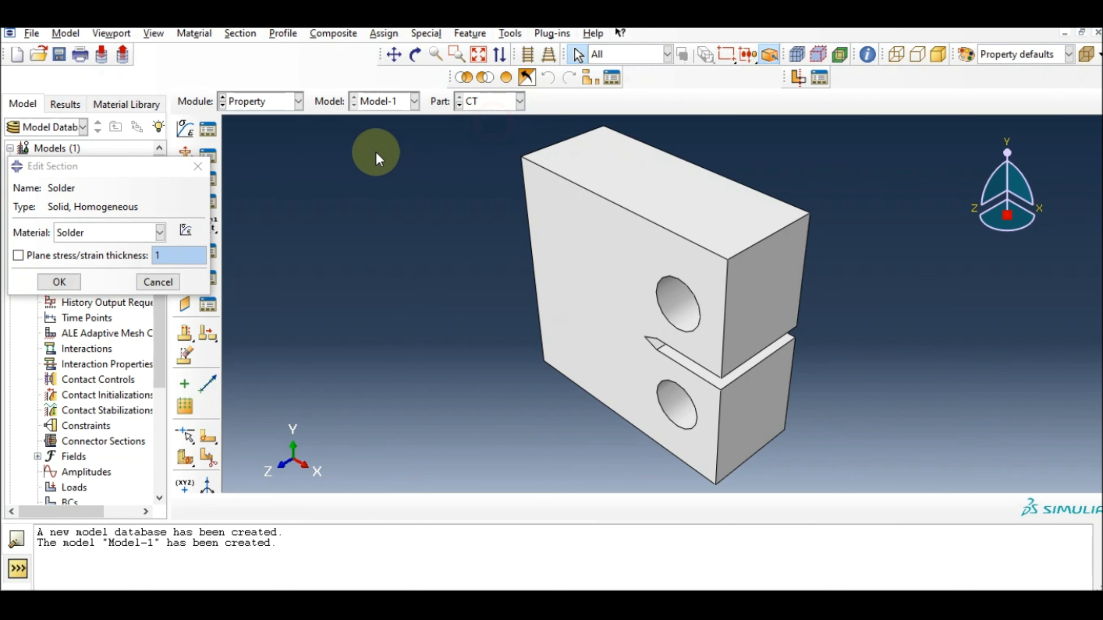
pyautogui.click(74, 283)
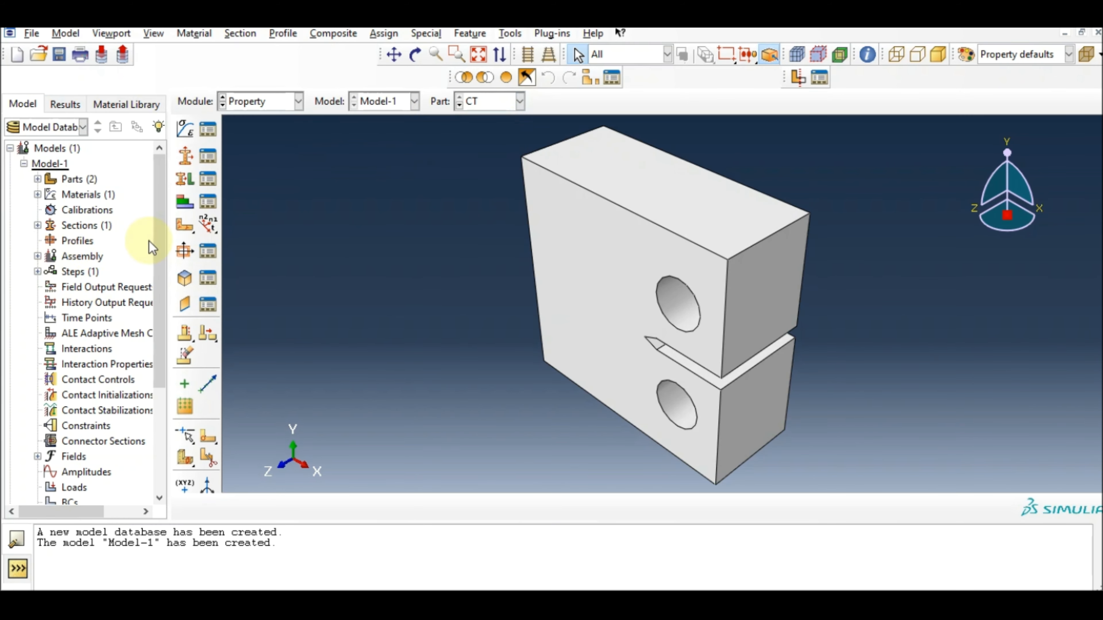
# - Assign the Solder section to the whole CT part
pyautogui.click(184, 181)
pyautogui.moveTo(498, 127); pyautogui.dragTo(799, 485)
pyautogui.click(498, 509)
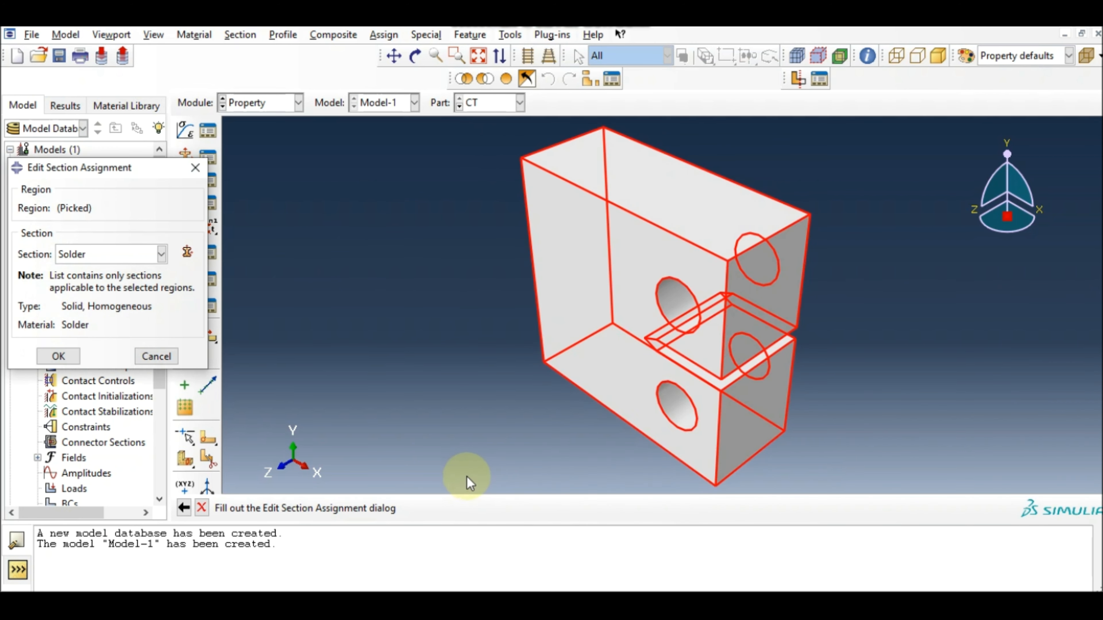
pyautogui.click(59, 356)
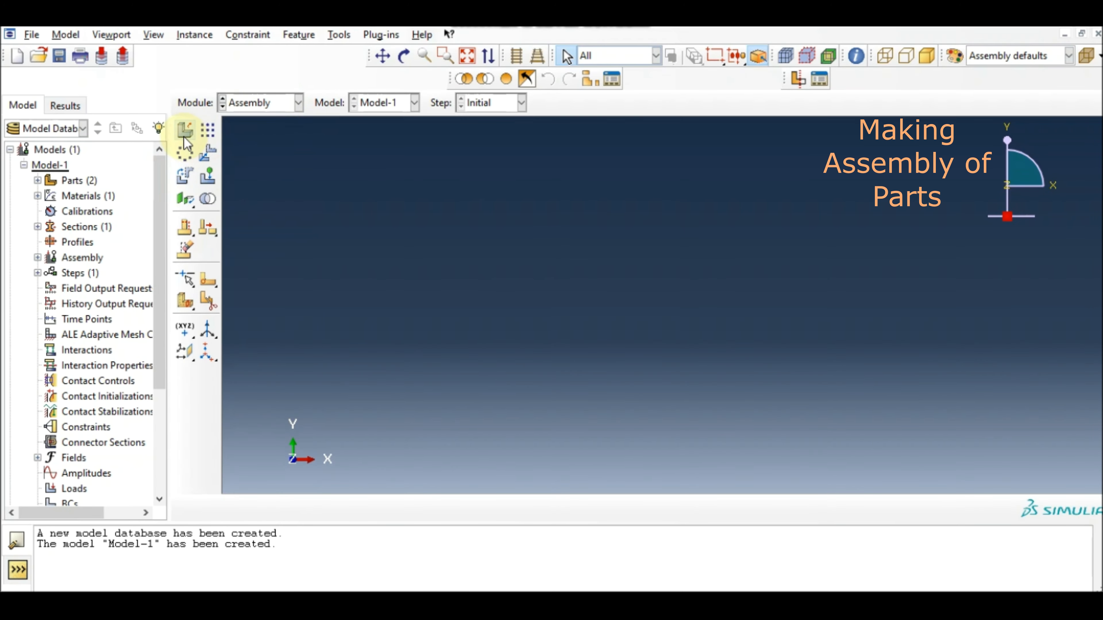
# - In the Assembly module, create dependent instances of the CT part once and the Pin part twice
pyautogui.click(185, 132)
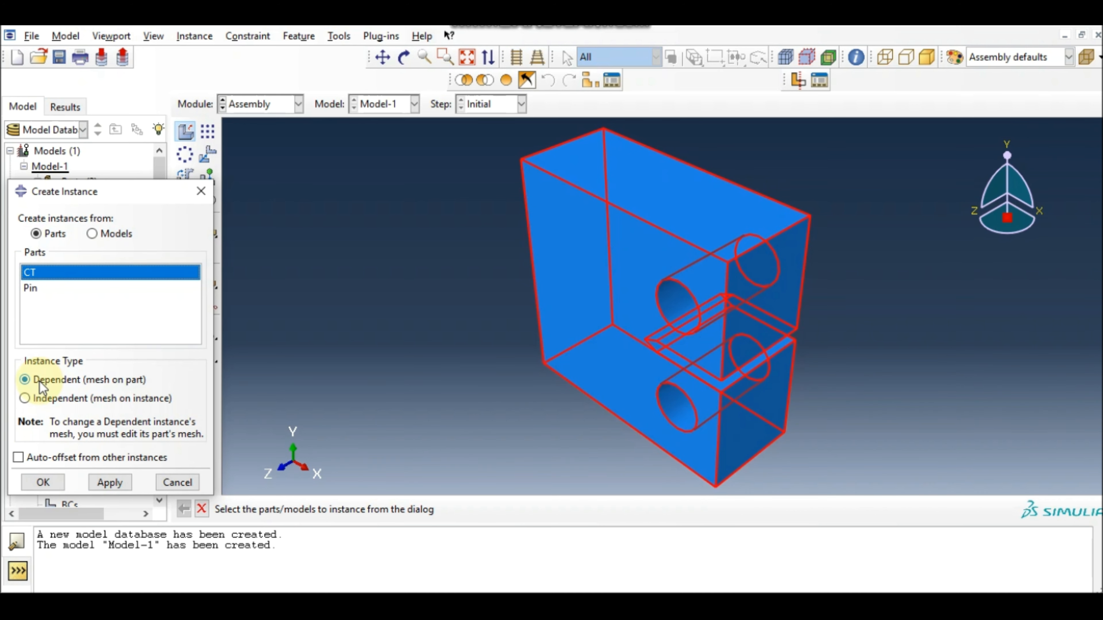
pyautogui.click(104, 481)
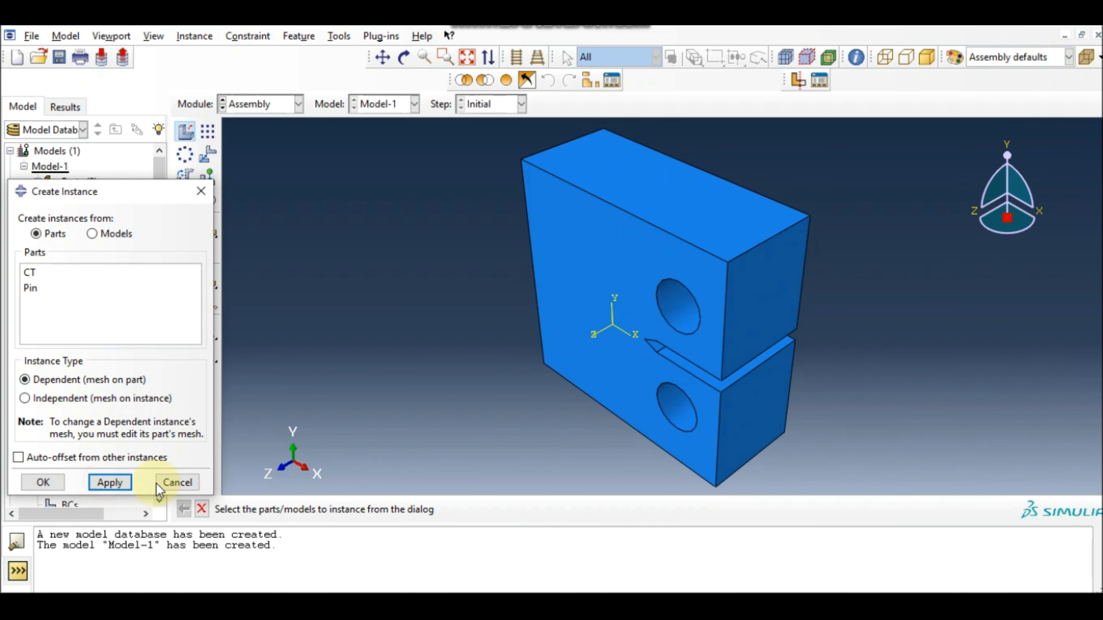
pyautogui.click(35, 288)
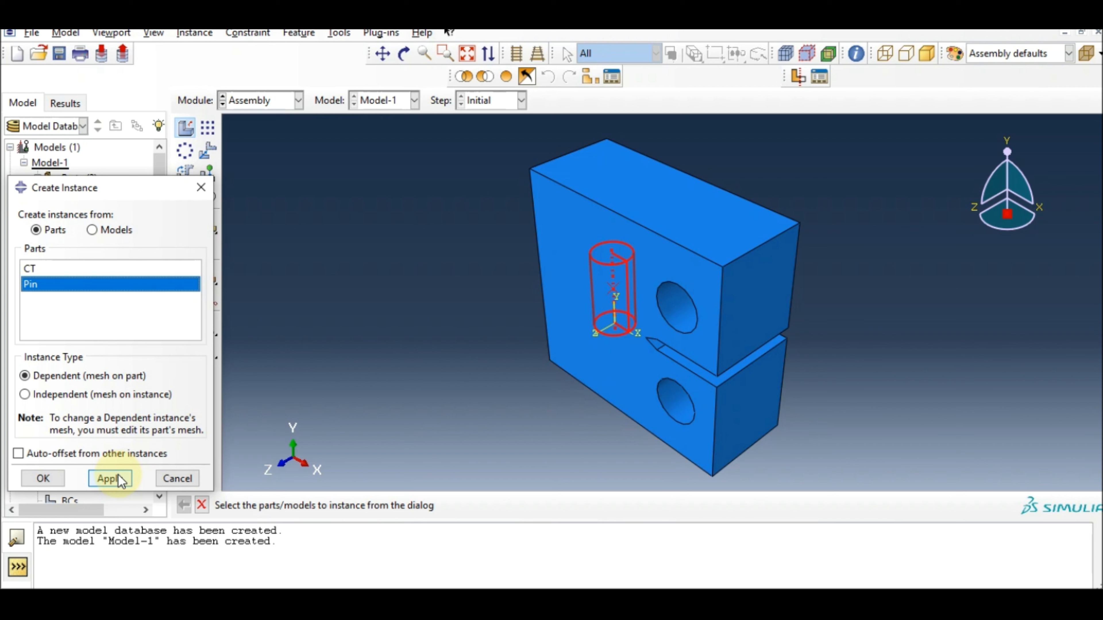
pyautogui.click(118, 478)
pyautogui.click(35, 285)
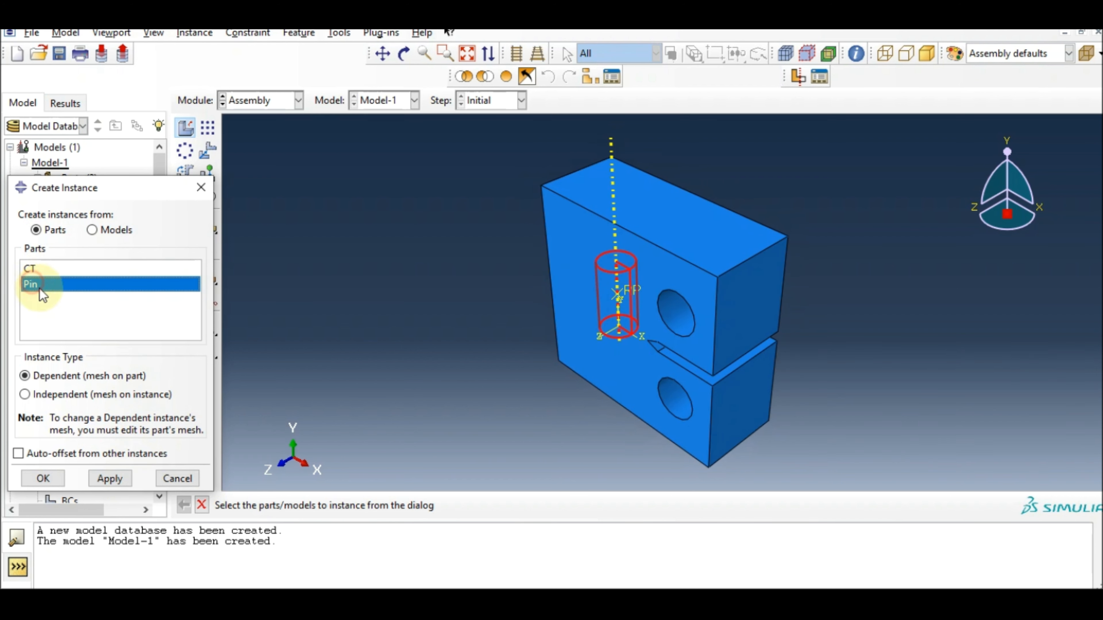
pyautogui.click(114, 473)
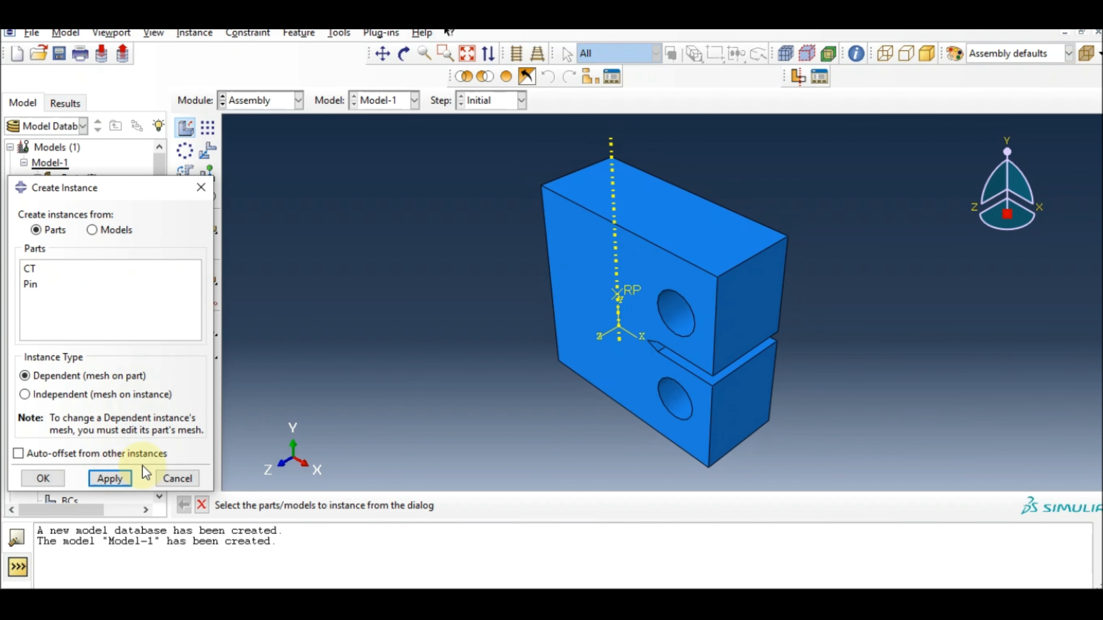
pyautogui.click(174, 478)
# - Translate one of the two coincident pin instances from its reference point to 72.0,12.5,0.0
pyautogui.click(403, 54)
pyautogui.moveTo(574, 384); pyautogui.dragTo(742, 336)
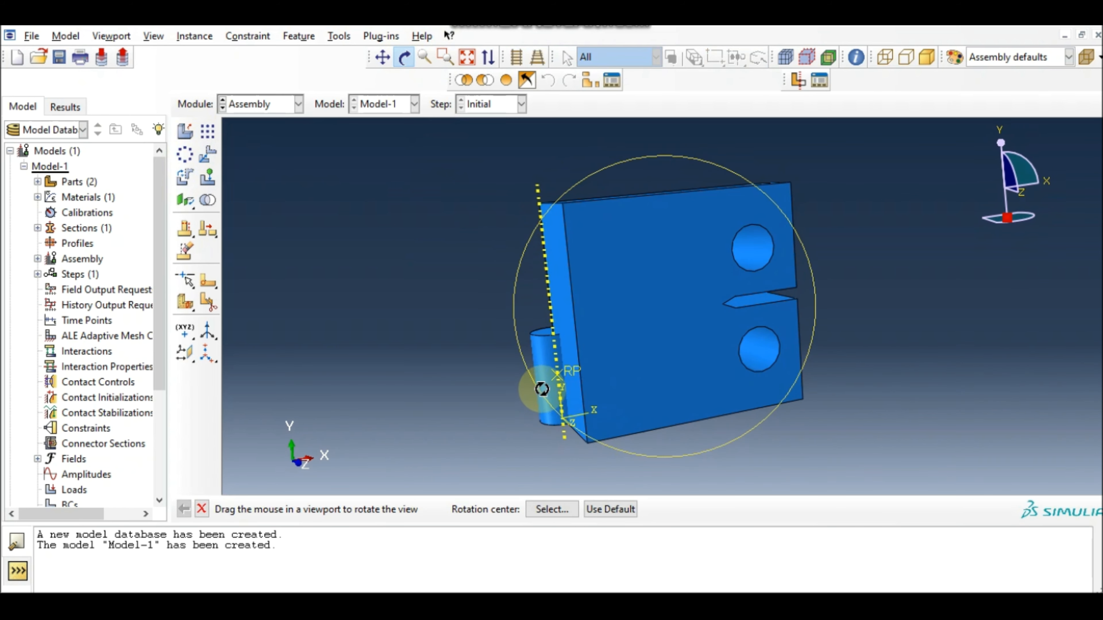
pyautogui.scroll(3, 541, 388)
pyautogui.click(403, 56)
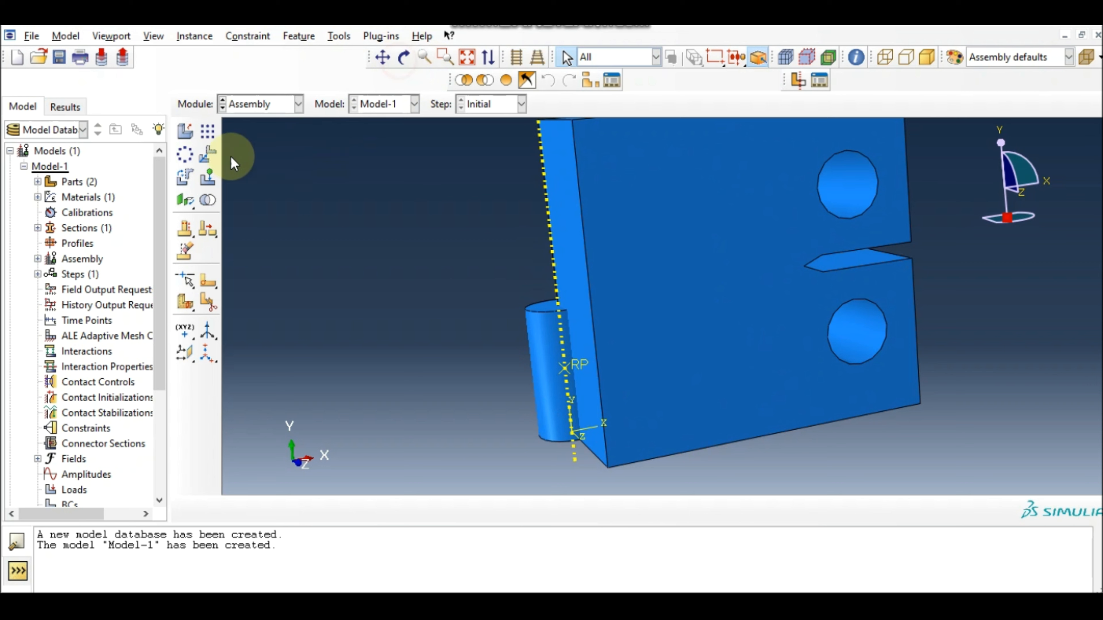
pyautogui.click(208, 154)
pyautogui.click(556, 415)
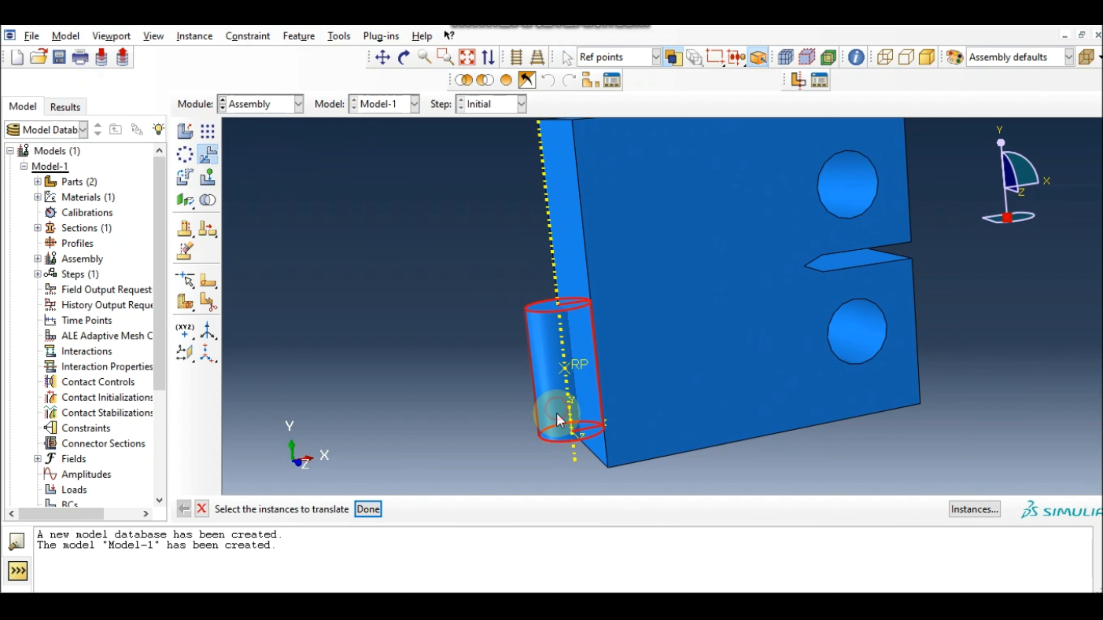
pyautogui.click(367, 510)
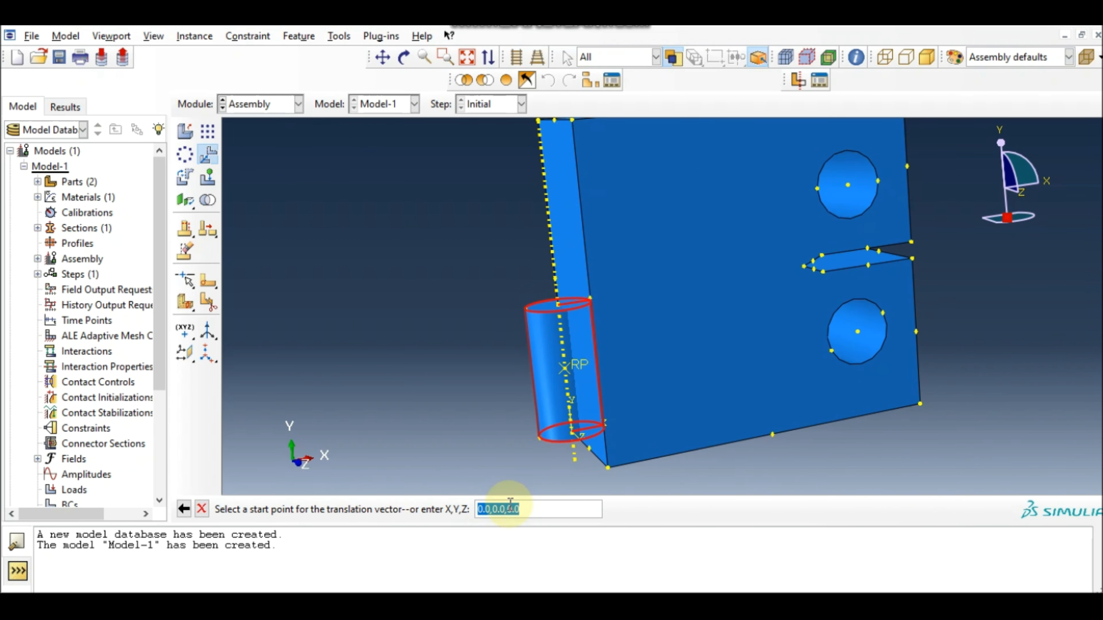
pyautogui.click(577, 368)
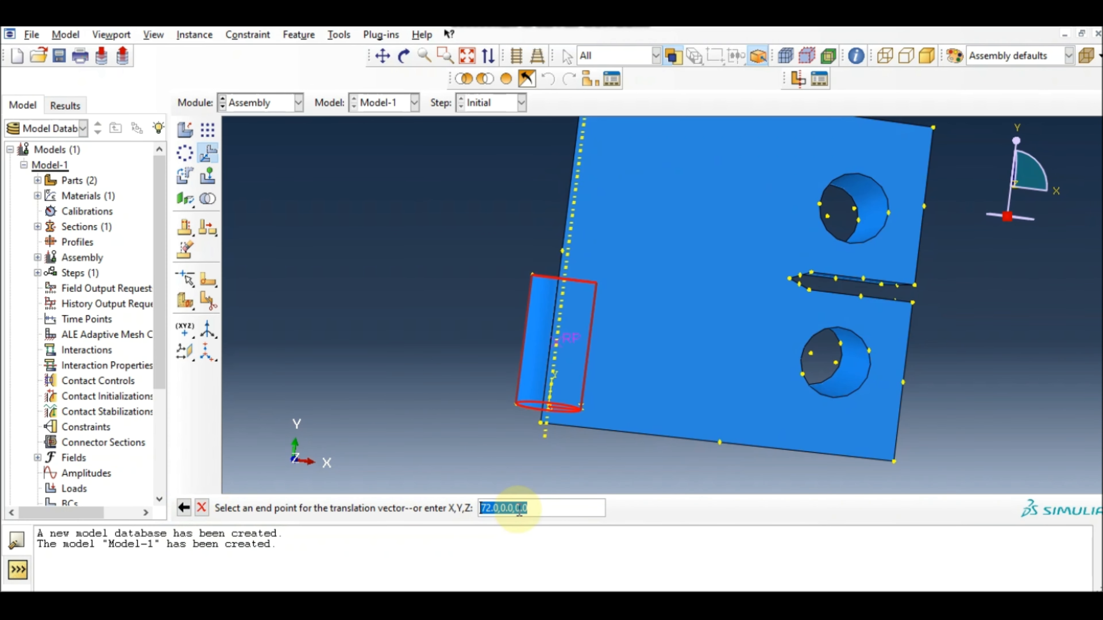
pyautogui.write('72.0,0.0,0.0')
pyautogui.press('BackSpace')
pyautogui.press('BackSpace')
pyautogui.press('BackSpace')
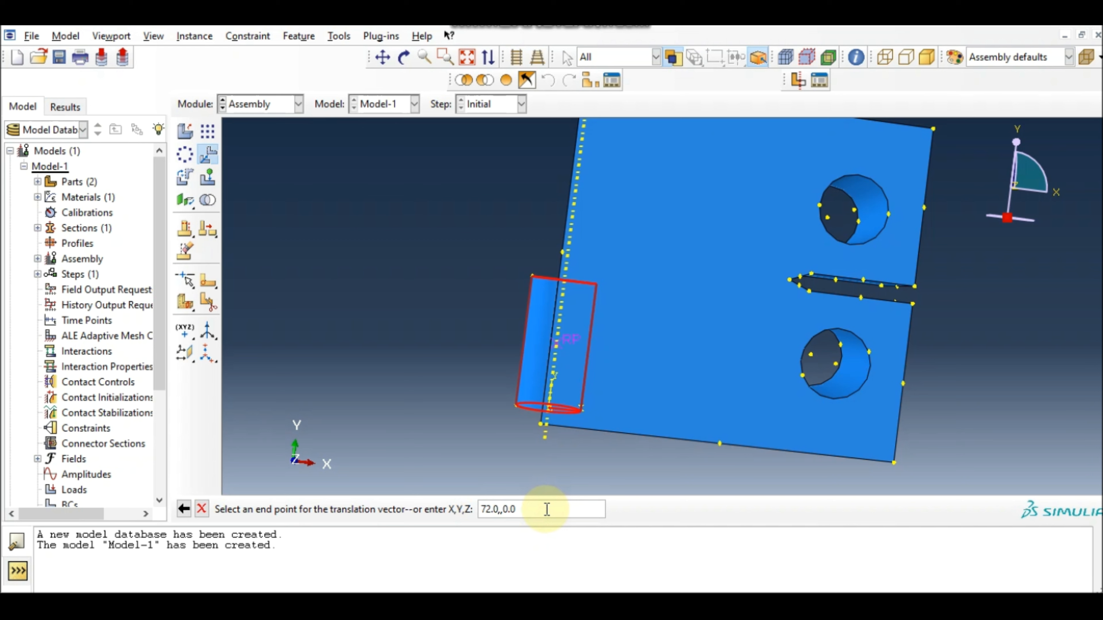
pyautogui.write('12.5')
pyautogui.press('Return')
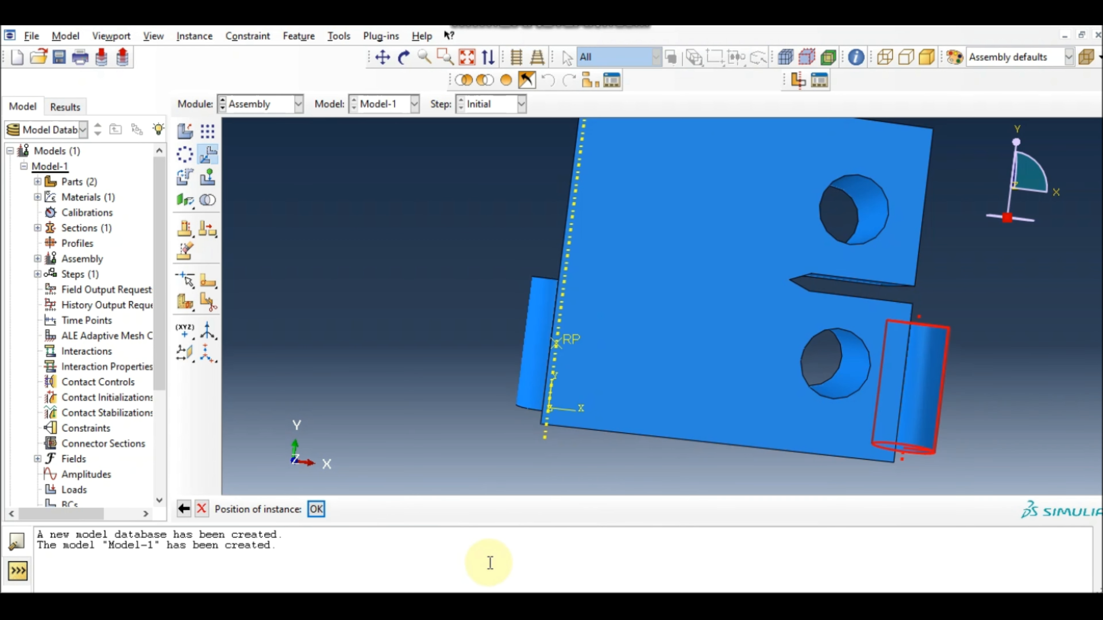
pyautogui.click(403, 57)
pyautogui.moveTo(707, 173); pyautogui.dragTo(667, 207)
pyautogui.click(320, 509)
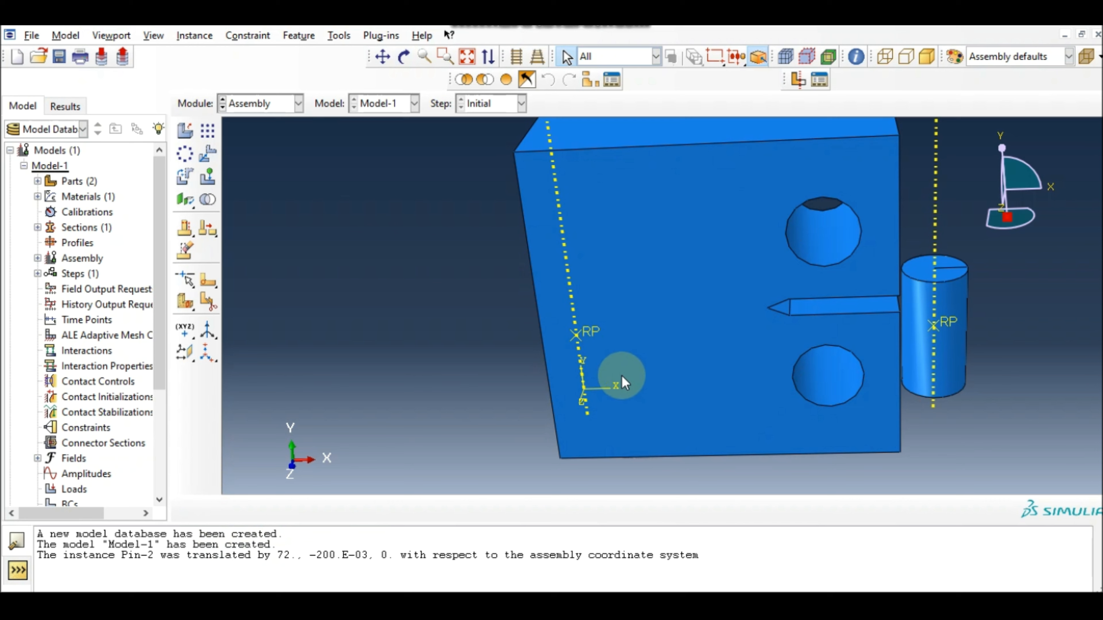
# - Translate the pin instance remaining at the origin from its reference point to 85,12.5,0
pyautogui.click(404, 57)
pyautogui.moveTo(473, 204); pyautogui.dragTo(508, 339)
pyautogui.click(207, 153)
pyautogui.click(521, 418)
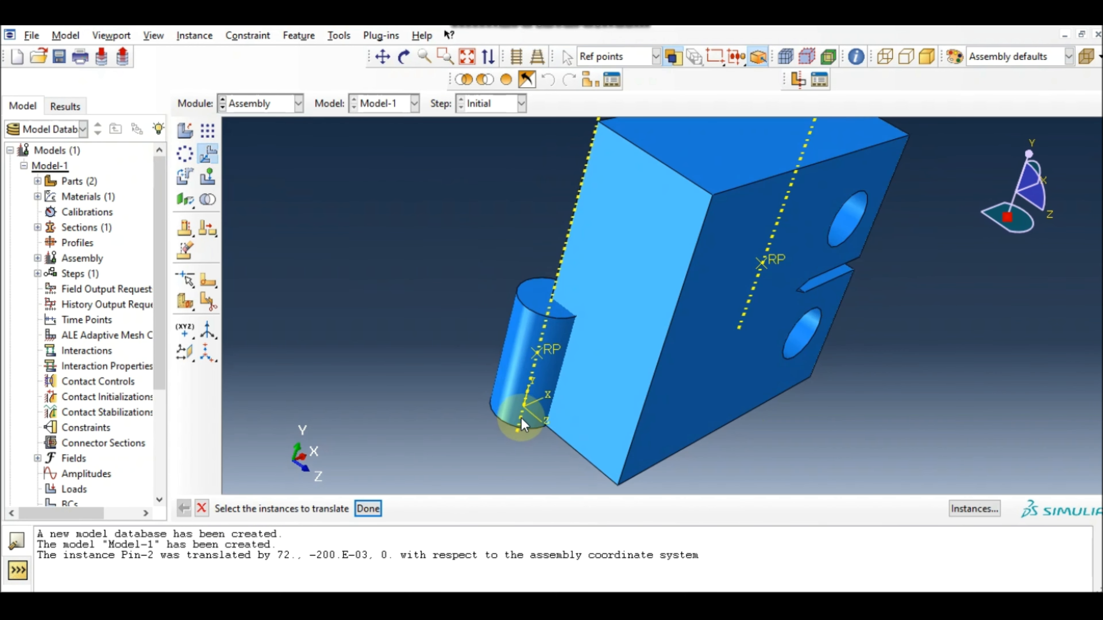
pyautogui.click(372, 509)
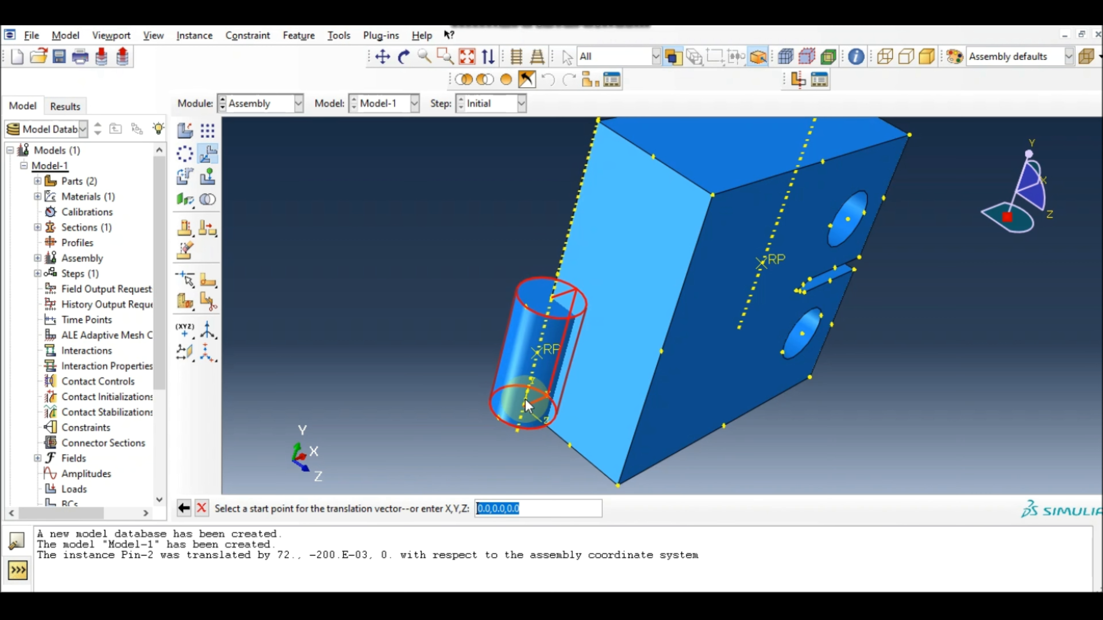
pyautogui.click(546, 352)
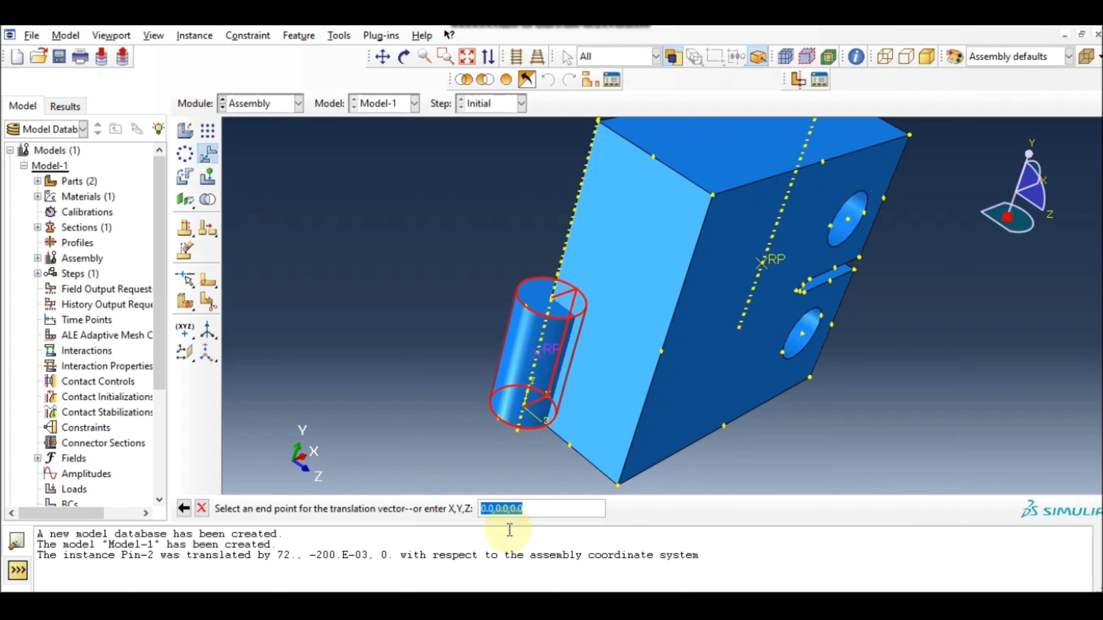
pyautogui.write('85,12.5,0')
pyautogui.press('Return')
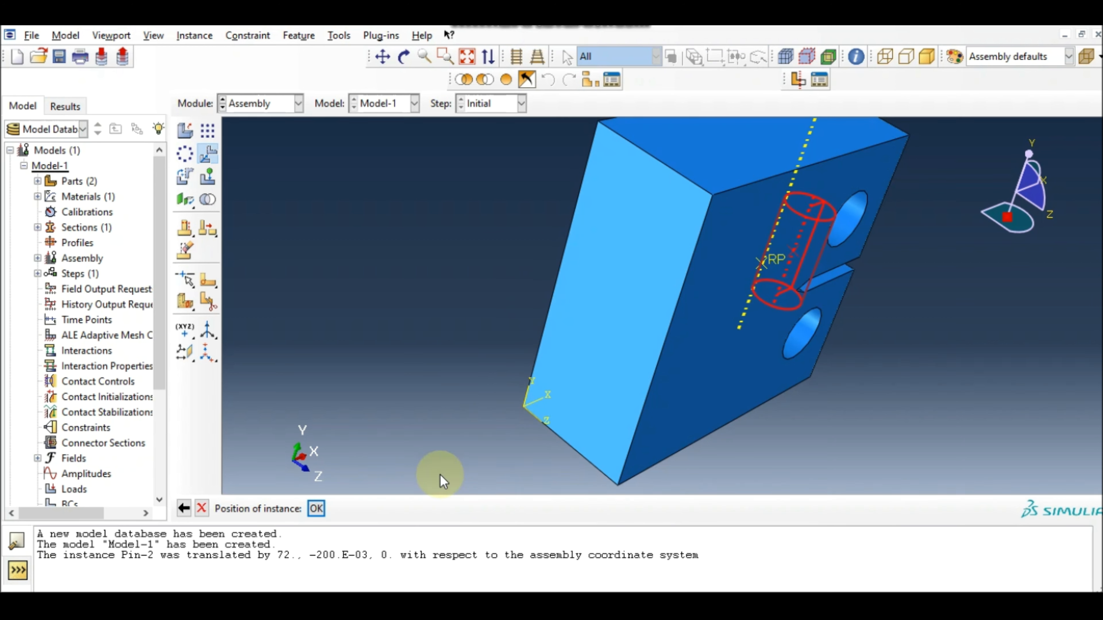
pyautogui.click(315, 508)
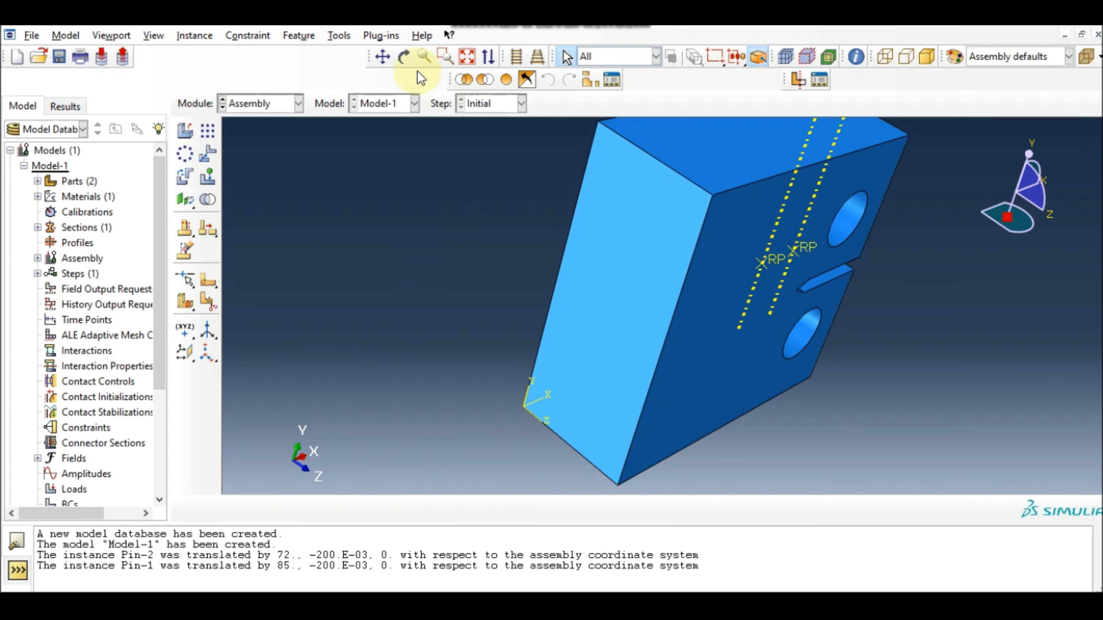
# - Apply a parallel face constraint between the end face of the pin nearer the specimen and the CT front face, keeping the arrow direction
pyautogui.click(403, 57)
pyautogui.moveTo(813, 320); pyautogui.dragTo(777, 334)
pyautogui.press('Escape')
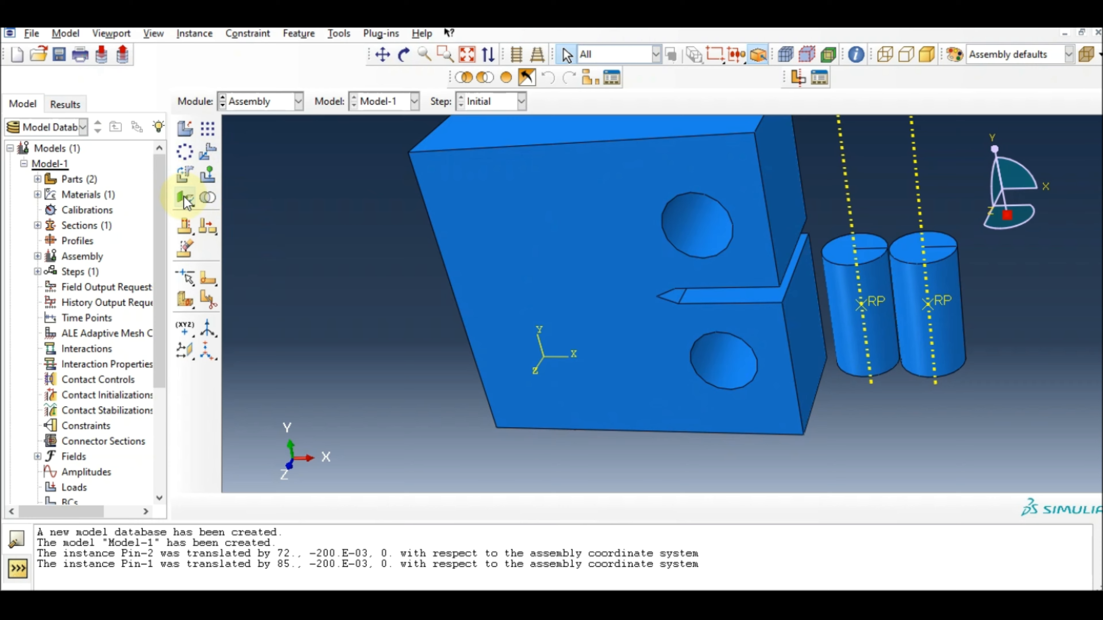
pyautogui.click(186, 201)
pyautogui.click(852, 248)
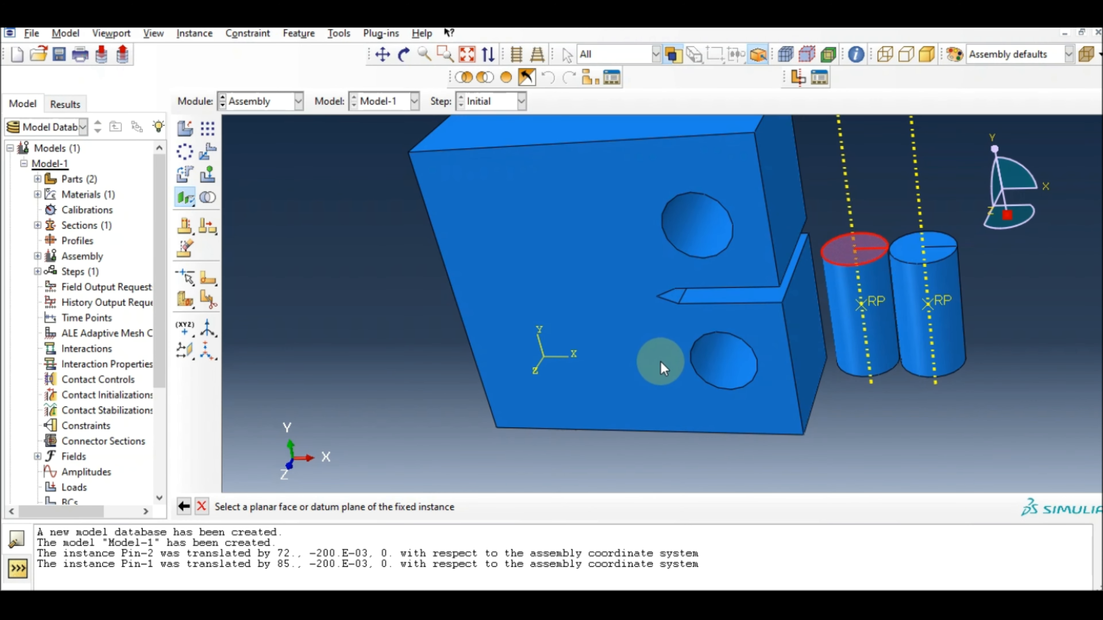
pyautogui.click(623, 345)
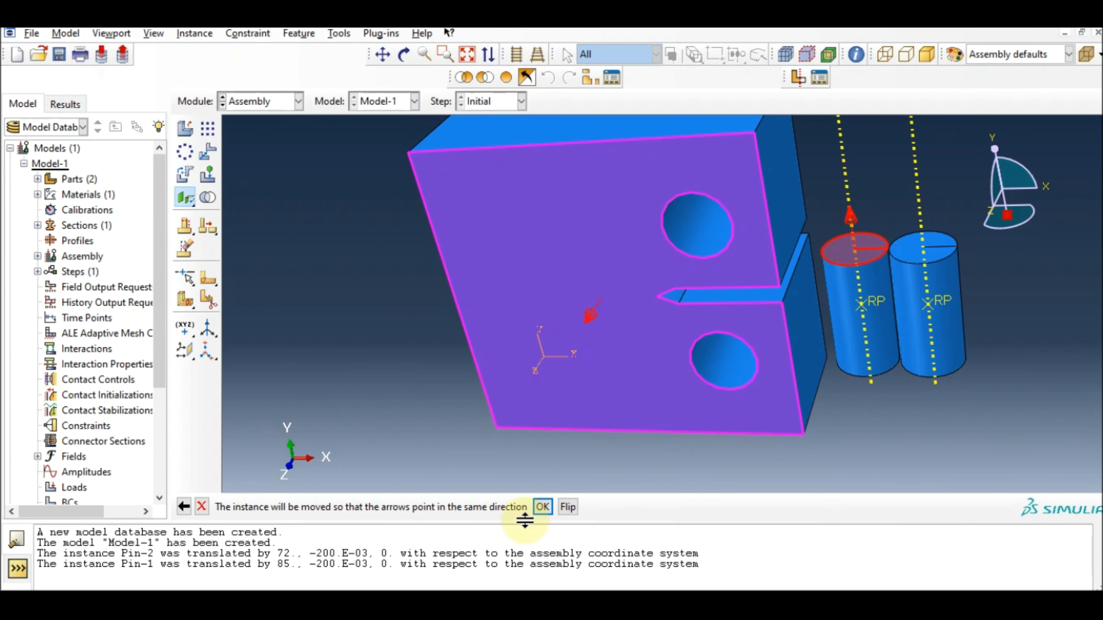
pyautogui.click(542, 506)
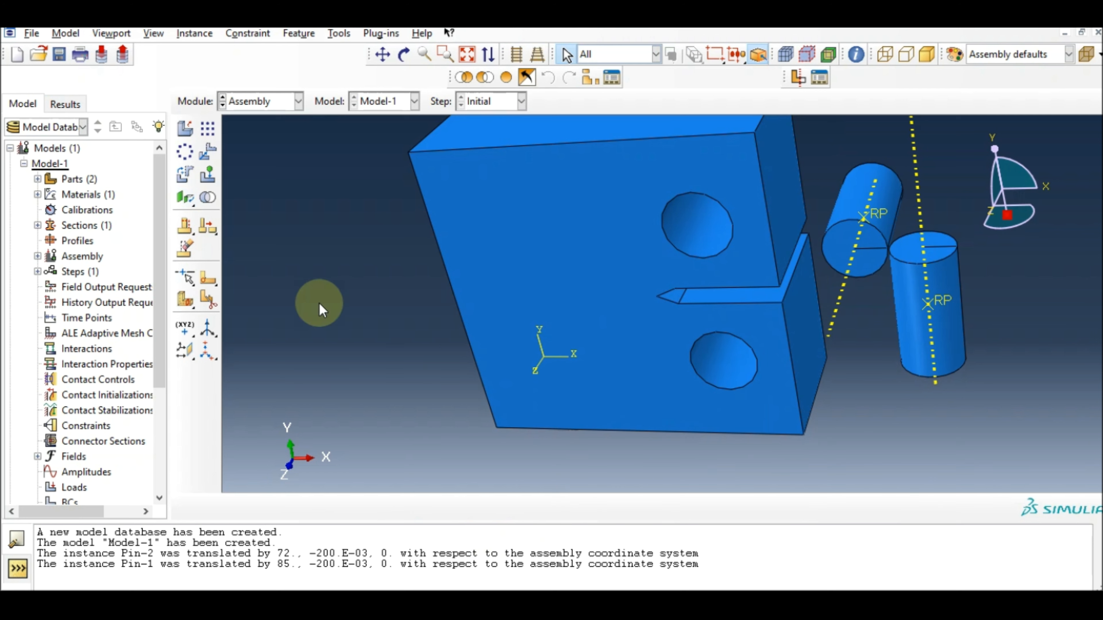
# - Apply a parallel face constraint between the outer pin's end face and the CT front face, keeping the arrow direction
pyautogui.click(186, 198)
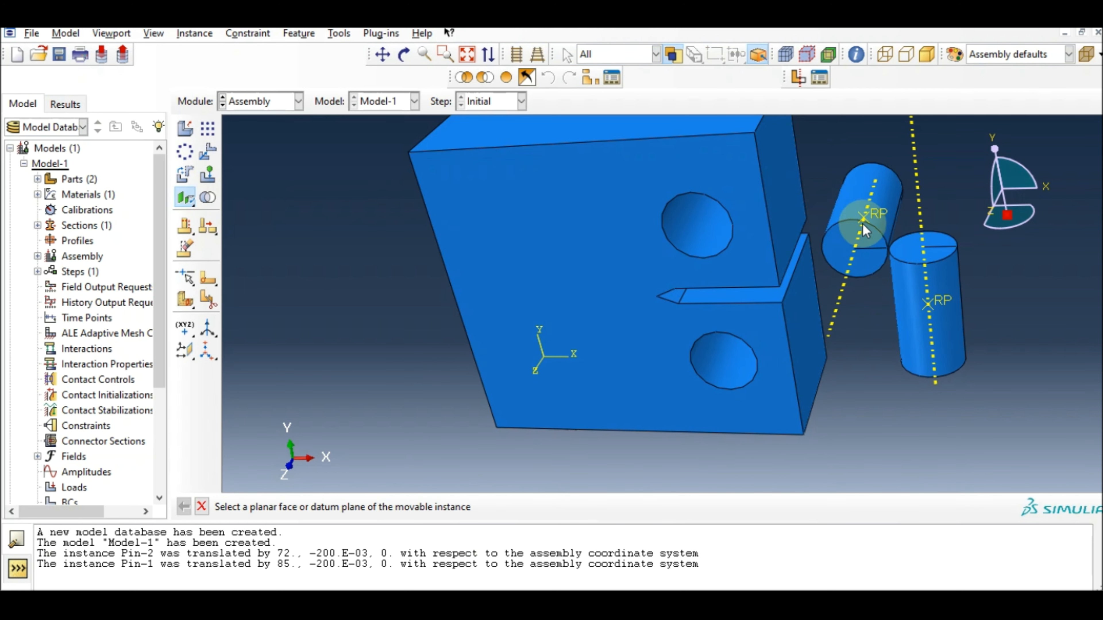
pyautogui.click(912, 247)
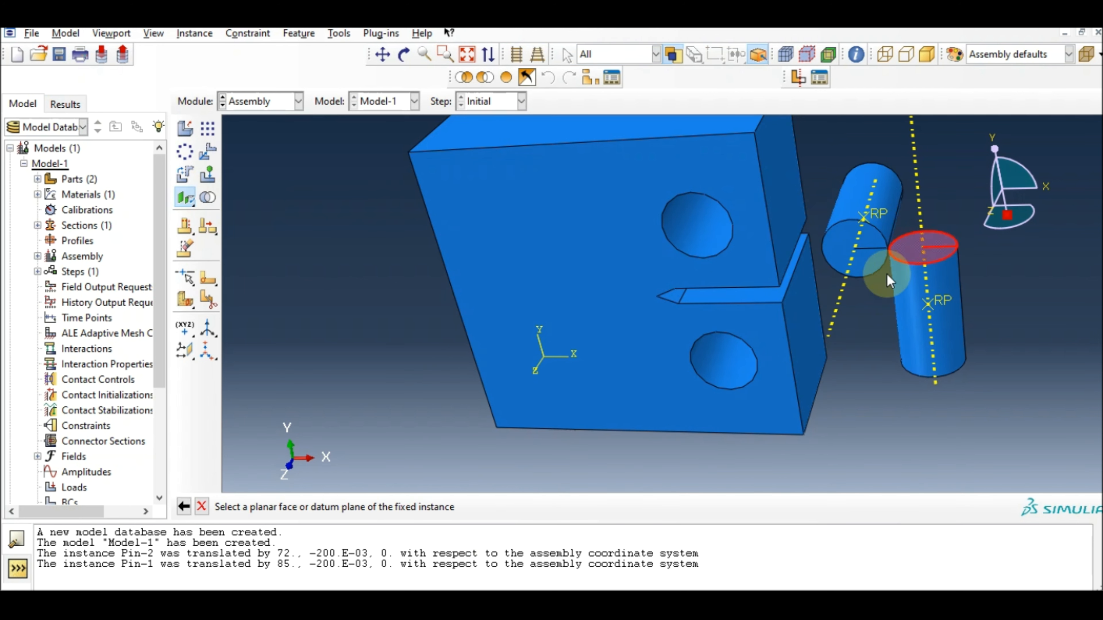
pyautogui.click(581, 363)
pyautogui.click(542, 507)
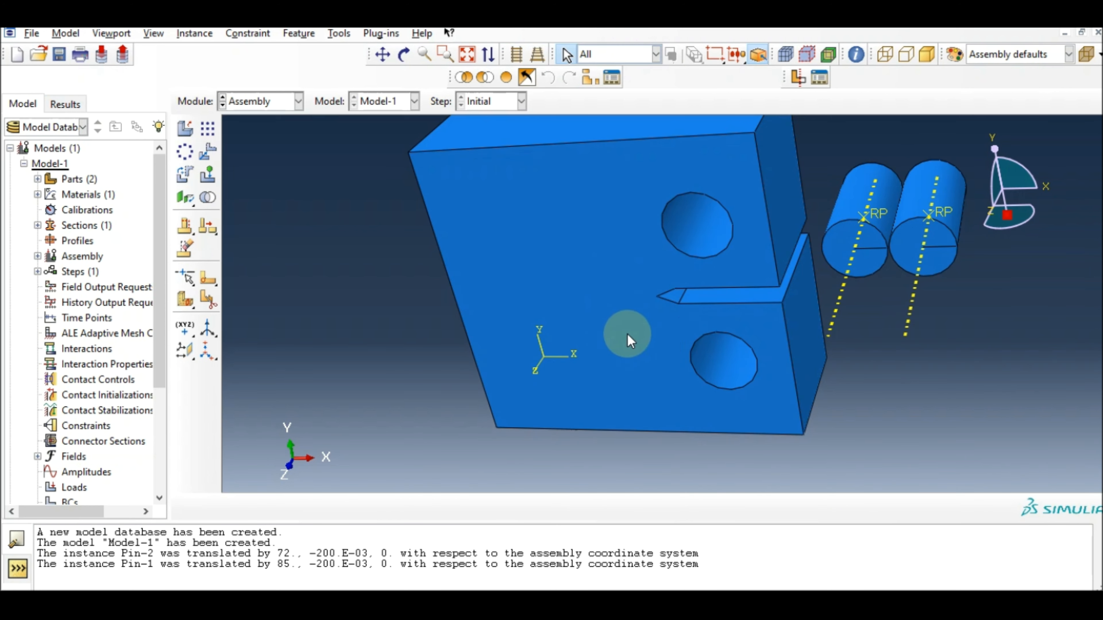
# - Translate the pin instance nearer the specimen from its front face centre to the front centre point of the upper hole
pyautogui.click(467, 54)
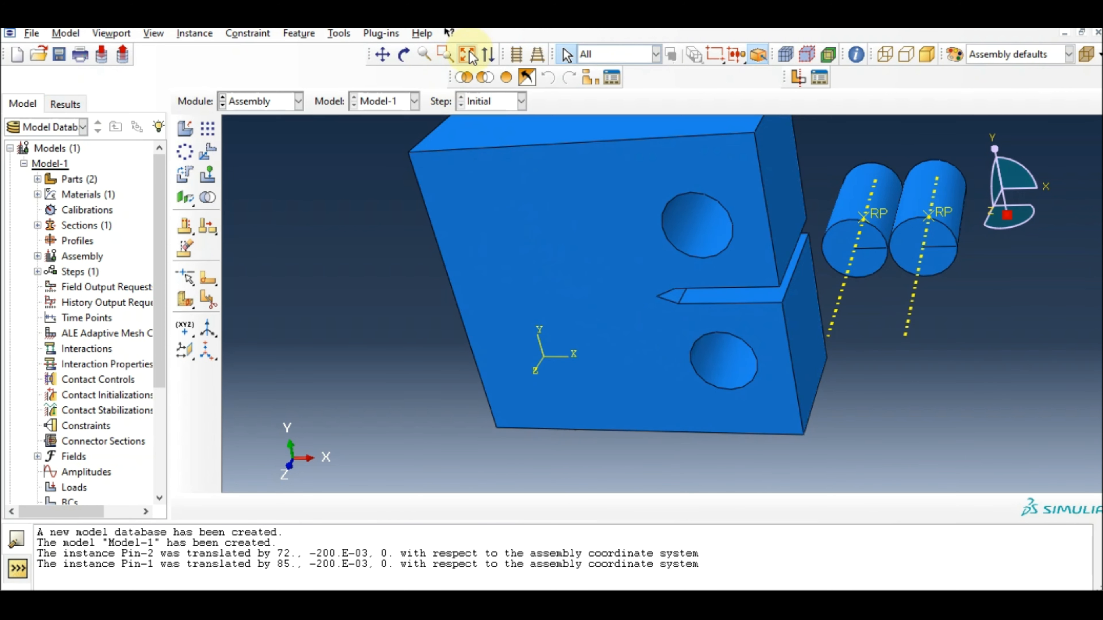
pyautogui.click(403, 55)
pyautogui.moveTo(553, 326); pyautogui.dragTo(606, 262)
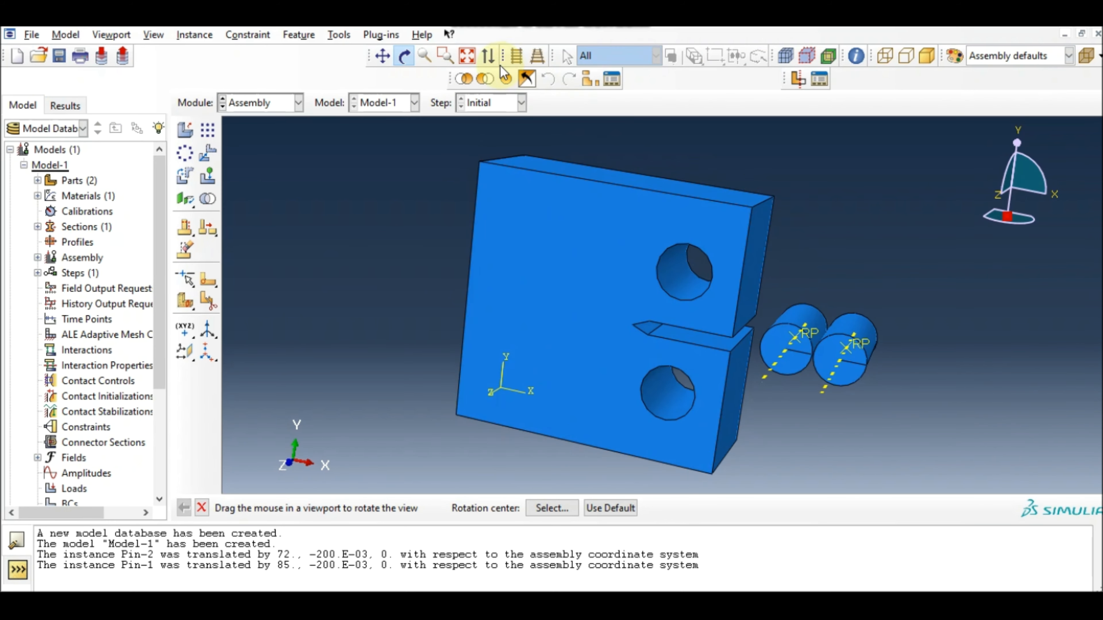
pyautogui.click(207, 152)
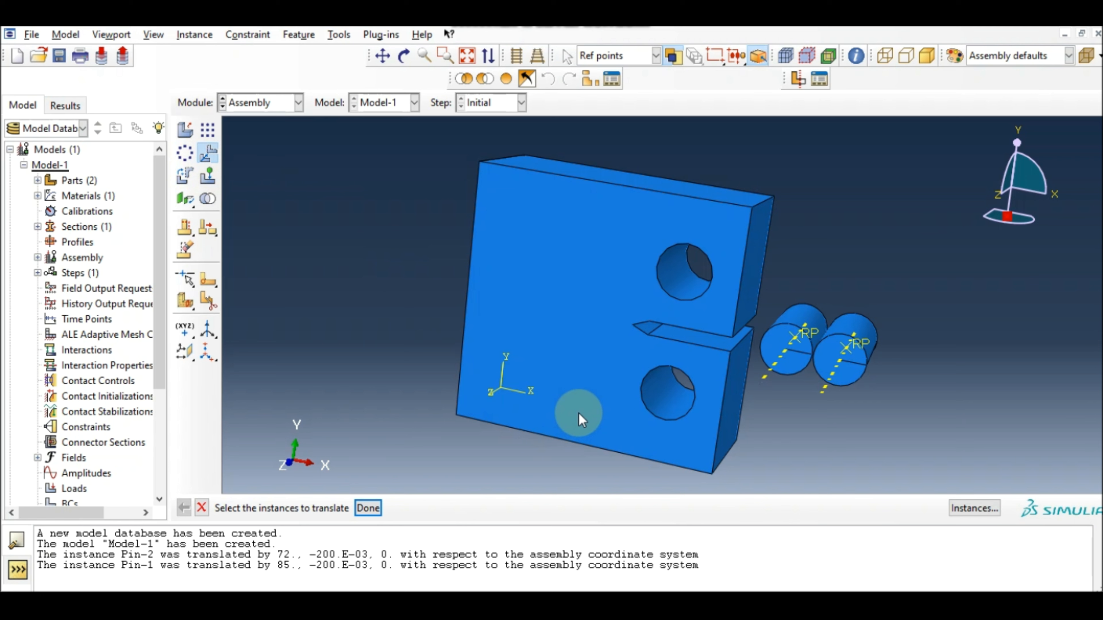
pyautogui.click(780, 343)
pyautogui.scroll(3, 780, 346)
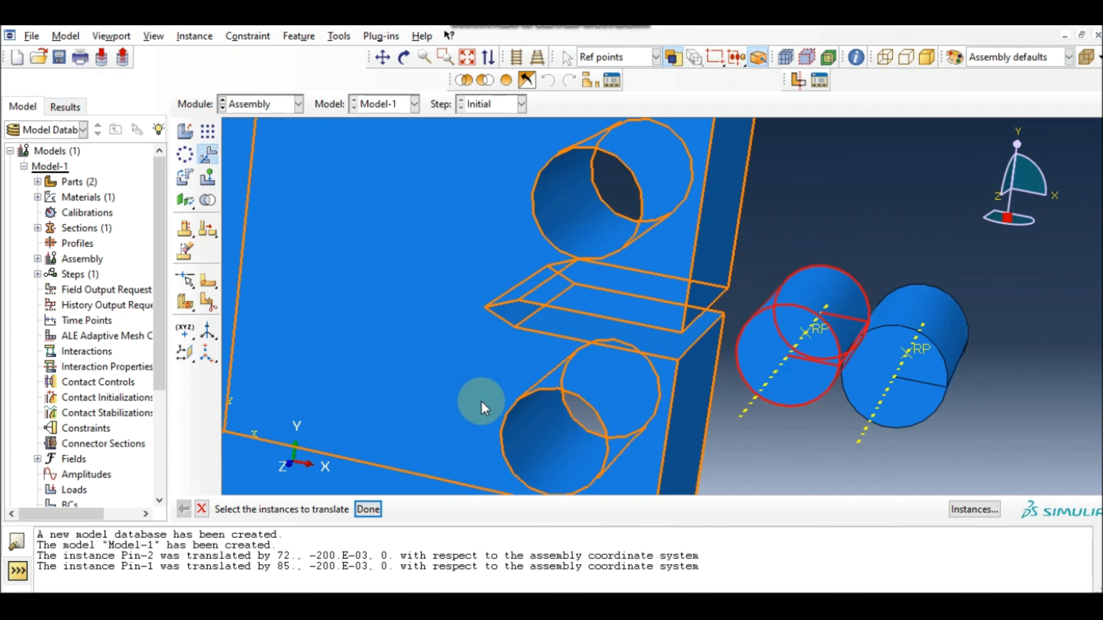
pyautogui.click(369, 509)
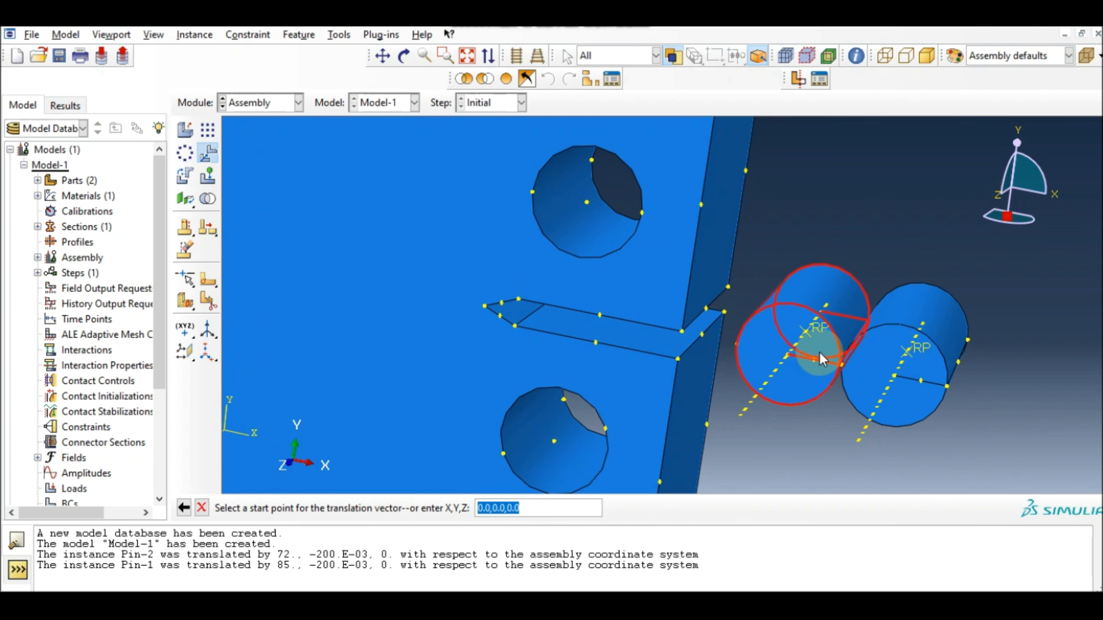
pyautogui.click(785, 354)
pyautogui.click(404, 56)
pyautogui.moveTo(789, 274); pyautogui.dragTo(785, 293)
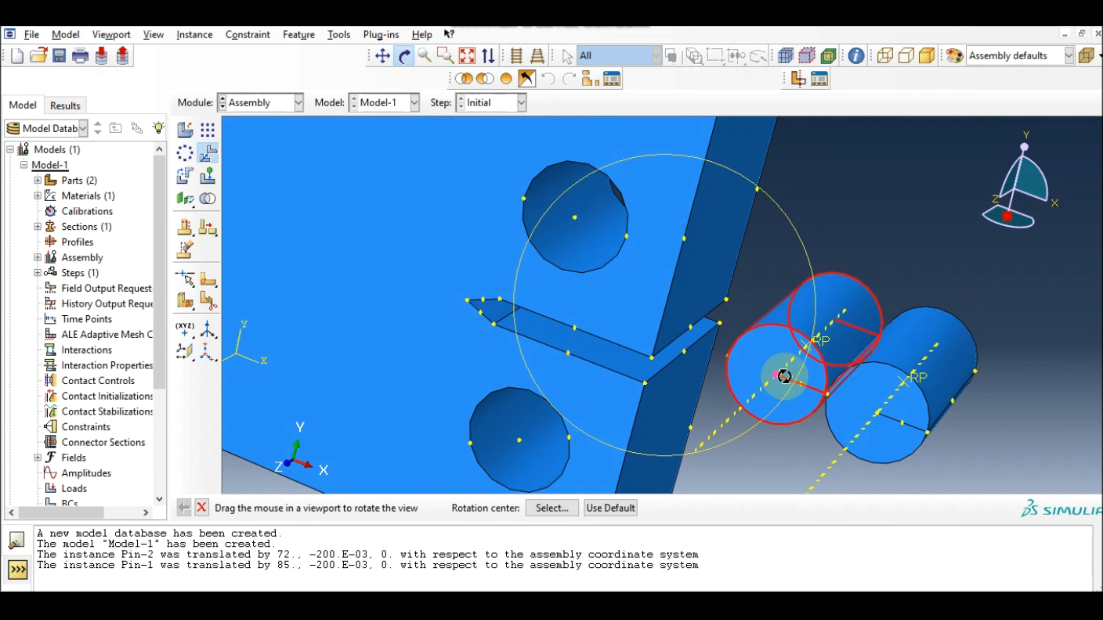
pyautogui.click(406, 56)
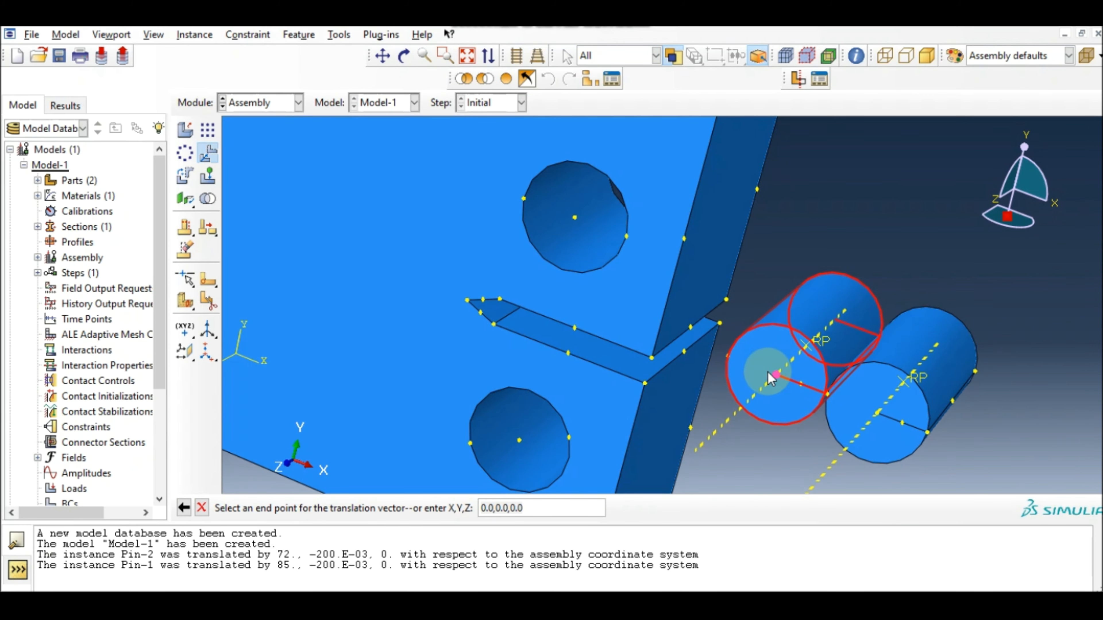
pyautogui.click(575, 218)
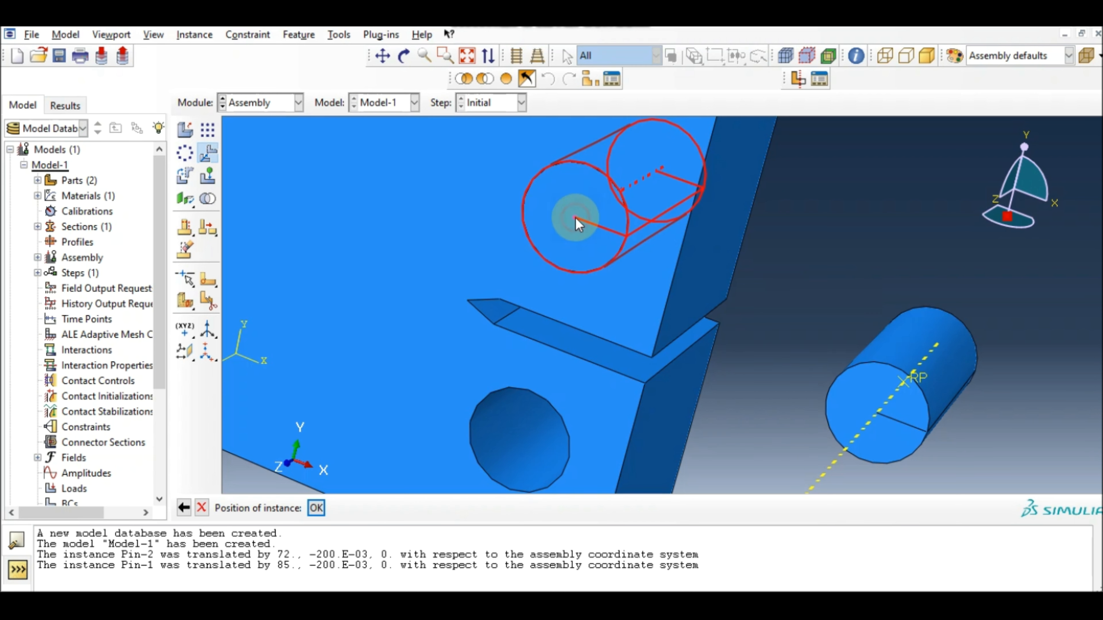
pyautogui.click(318, 507)
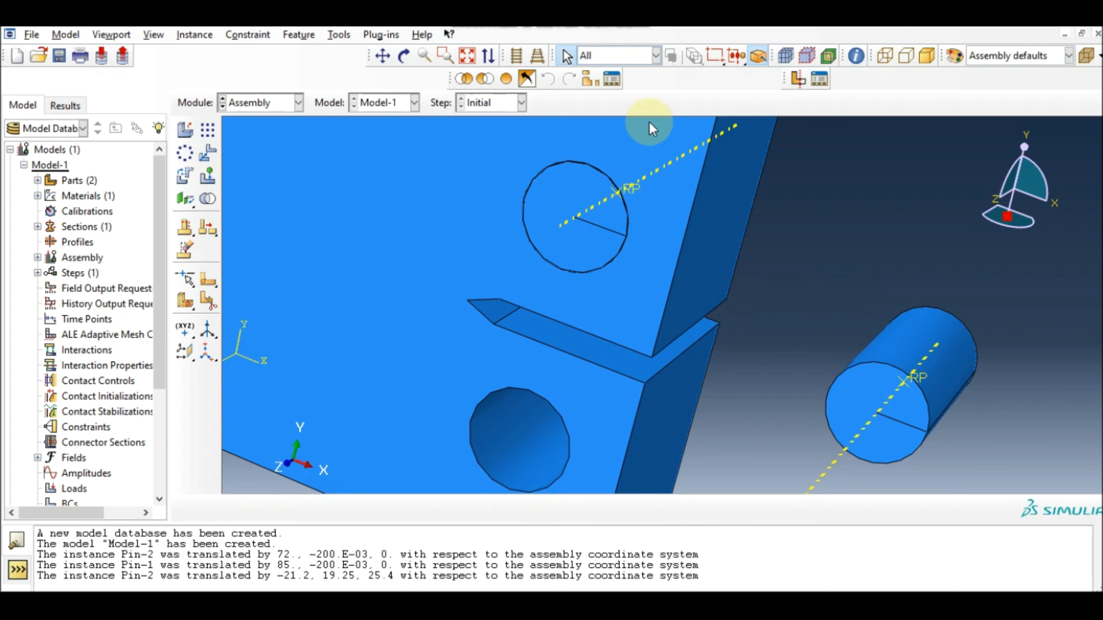
# - Translate the remaining outer pin instance from its front face centre to the front centre point of the lower hole
pyautogui.click(408, 60)
pyautogui.click(469, 58)
pyautogui.moveTo(689, 318); pyautogui.dragTo(800, 352)
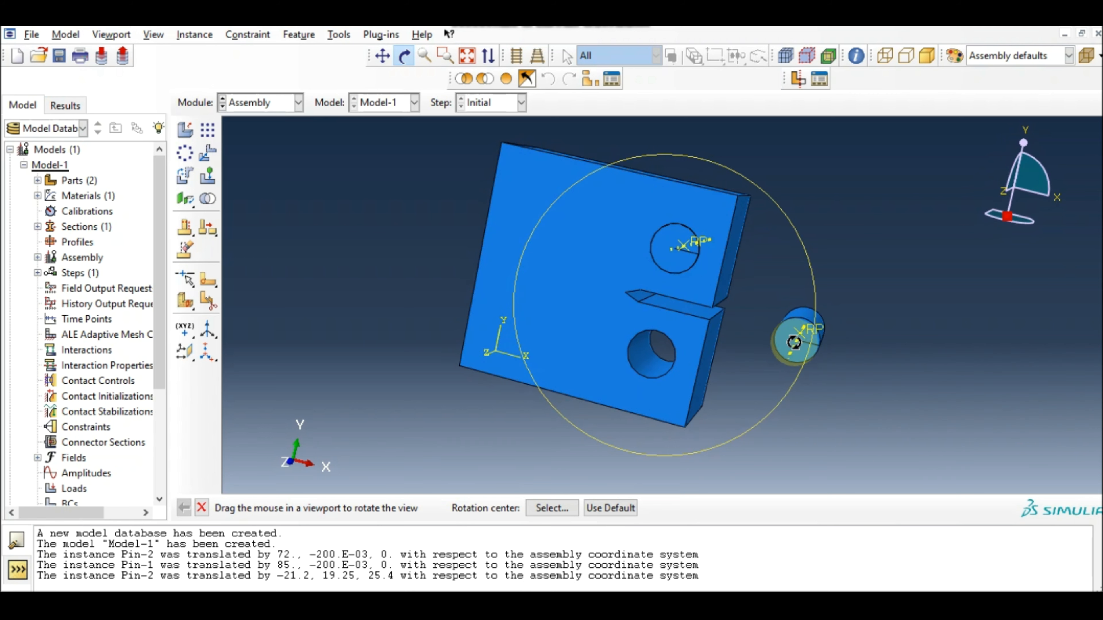
pyautogui.click(208, 153)
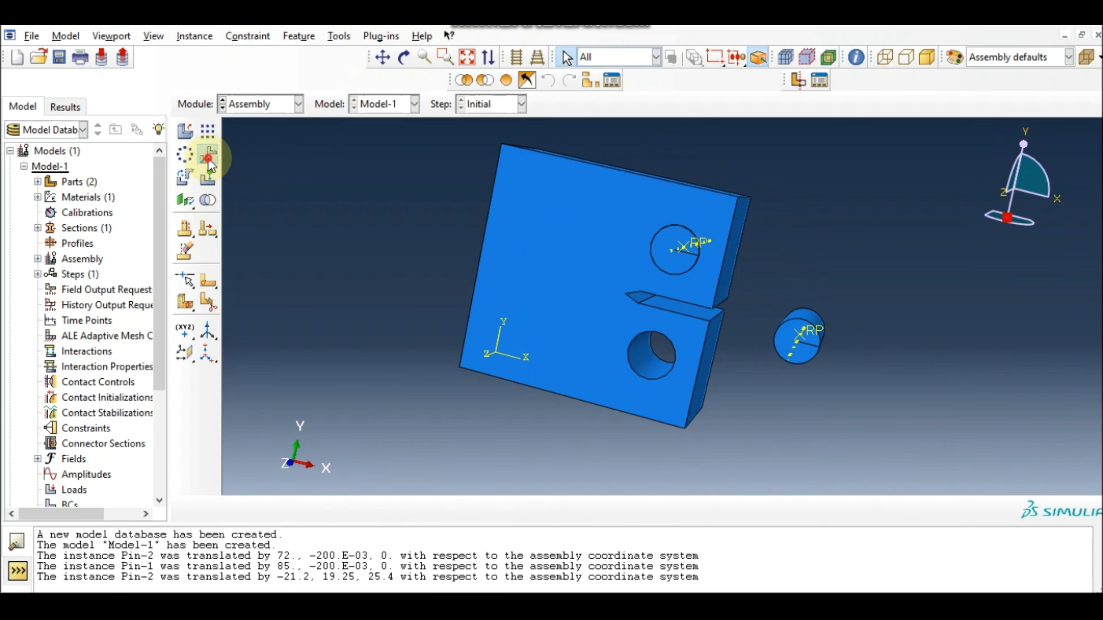
pyautogui.click(802, 357)
pyautogui.click(368, 509)
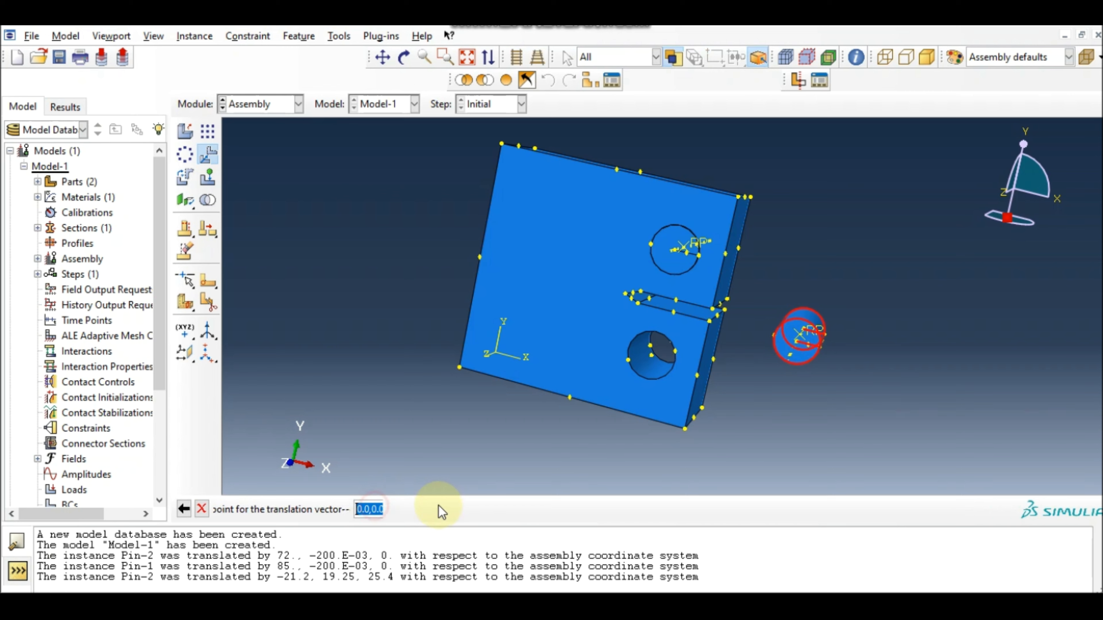
pyautogui.scroll(-5, 810, 347)
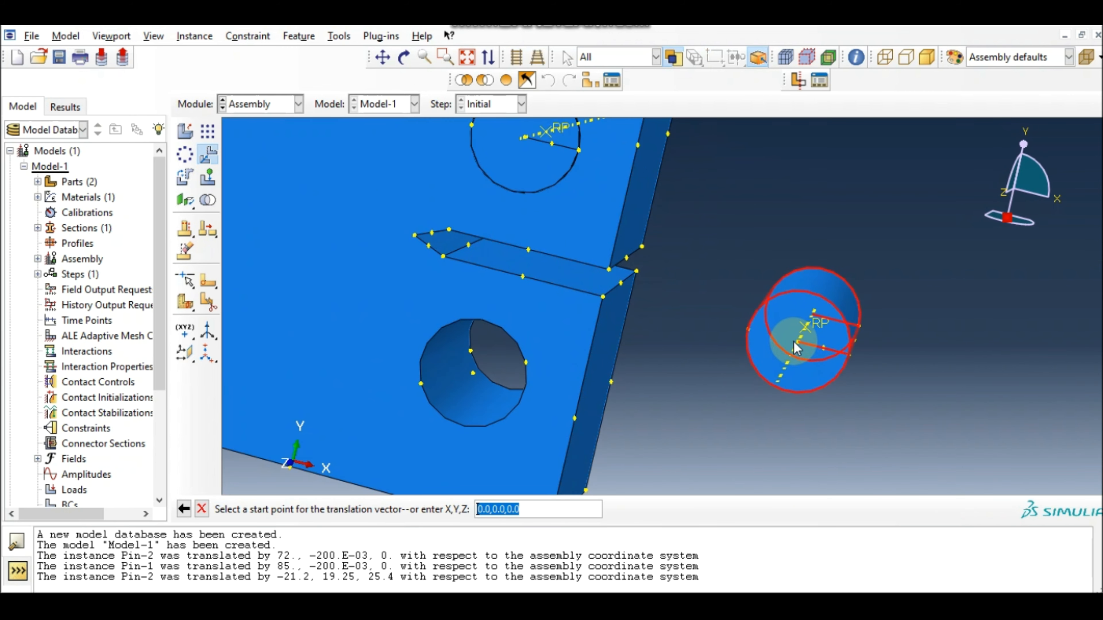
pyautogui.click(799, 343)
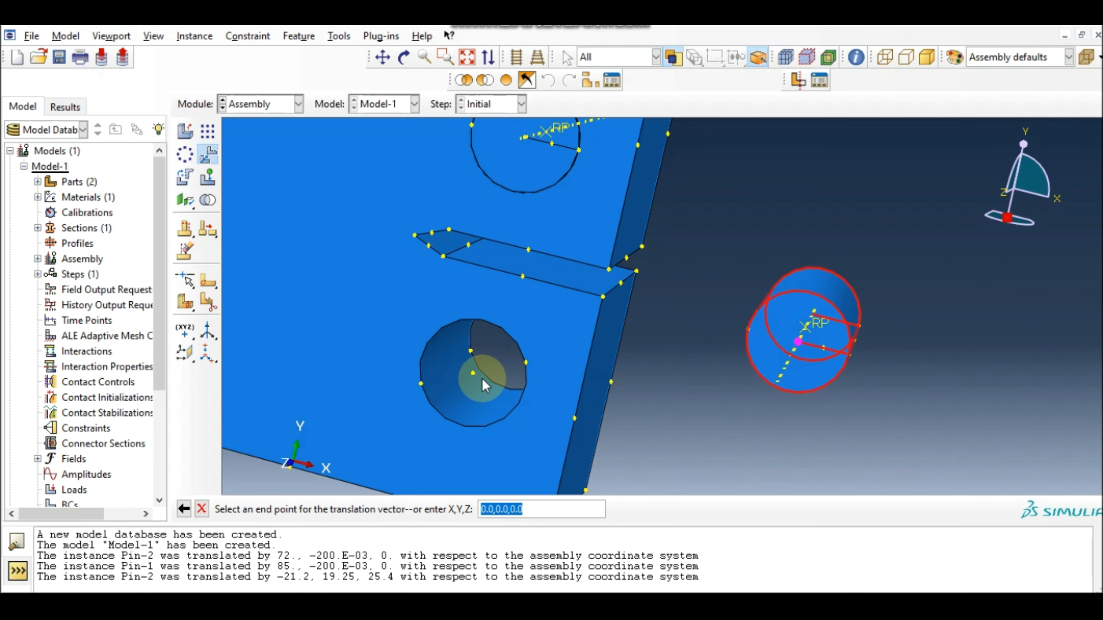
pyautogui.click(474, 375)
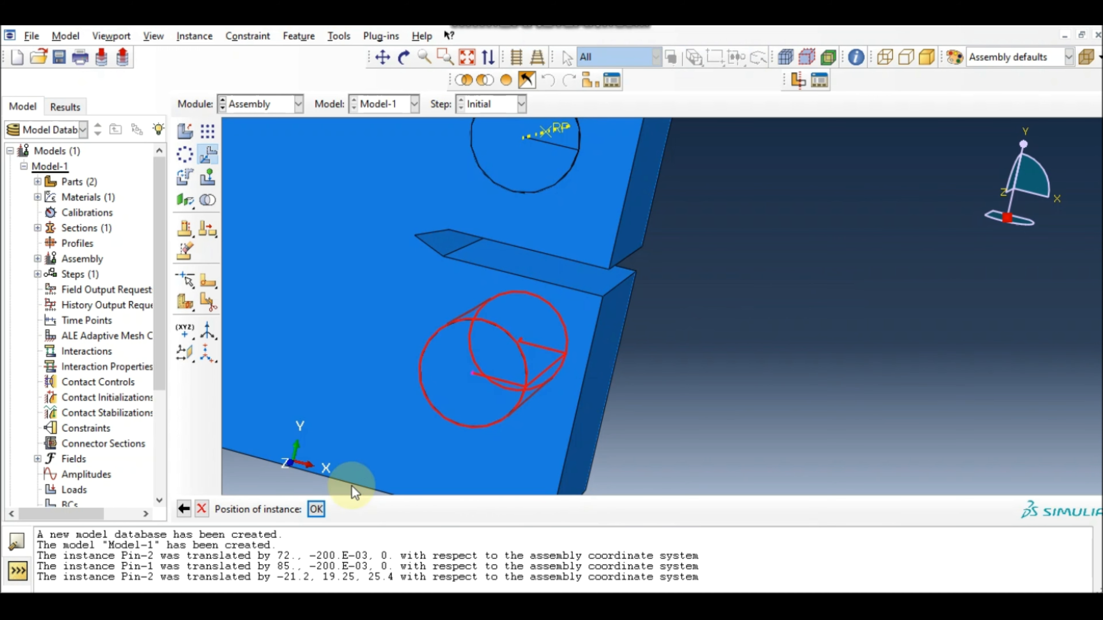
pyautogui.click(315, 509)
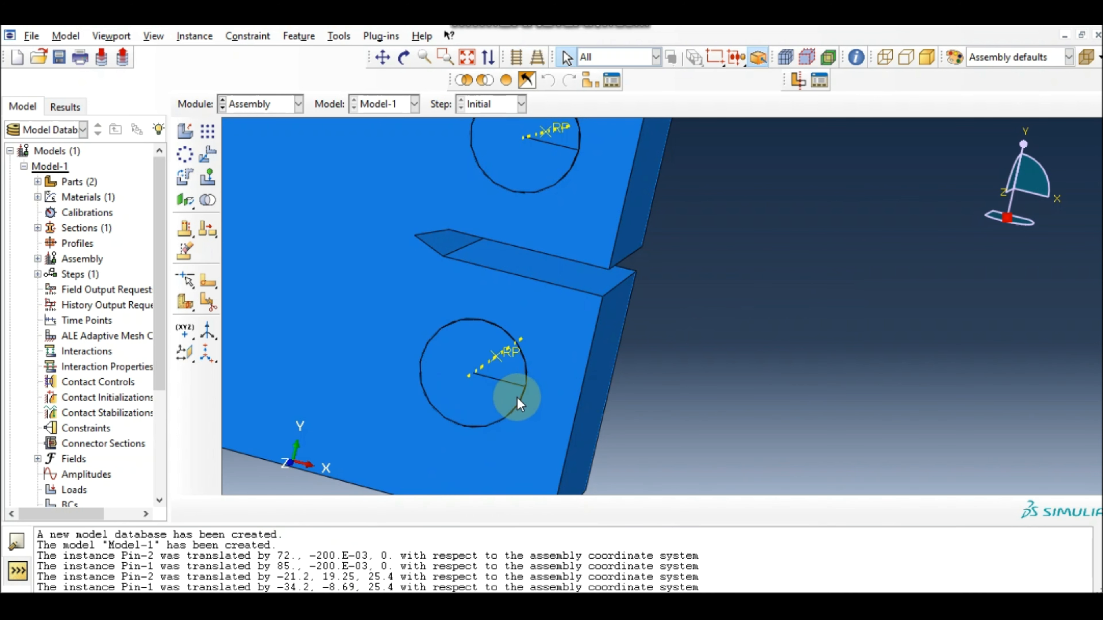
# - Create a Static, General analysis step after Initial with a time period of 1.2
pyautogui.scroll(-4, 517, 397)
pyautogui.click(468, 57)
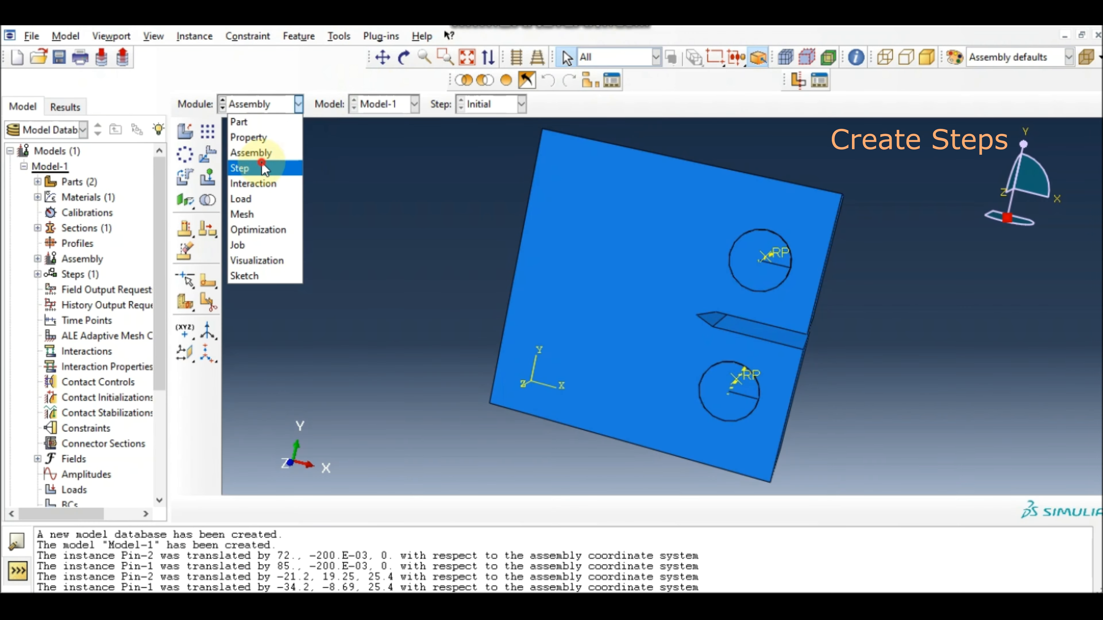
pyautogui.click(261, 163)
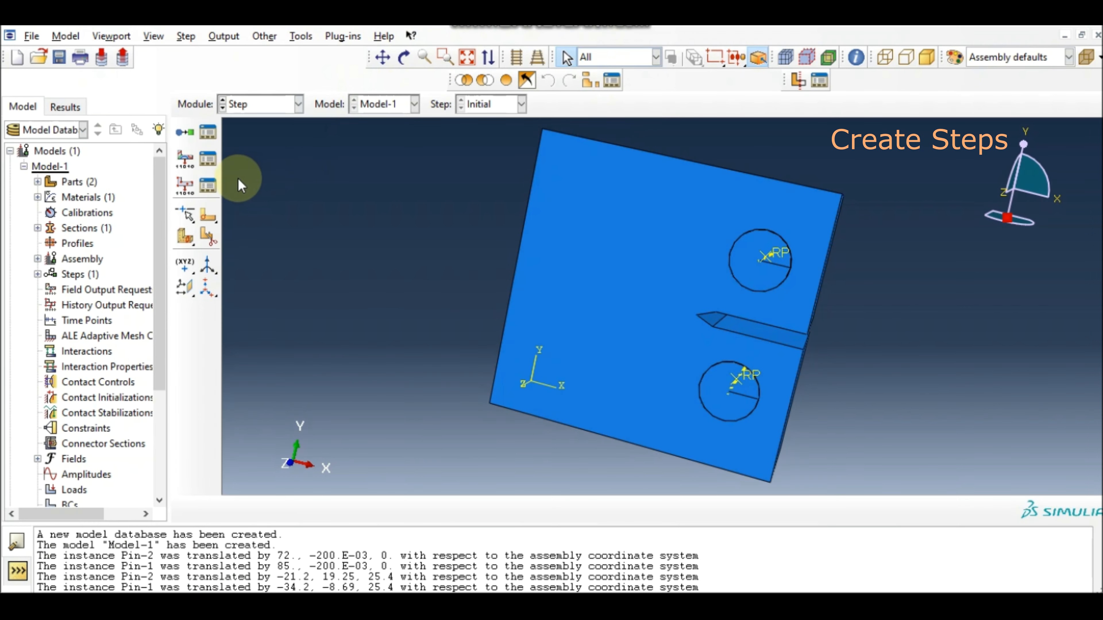
pyautogui.click(187, 134)
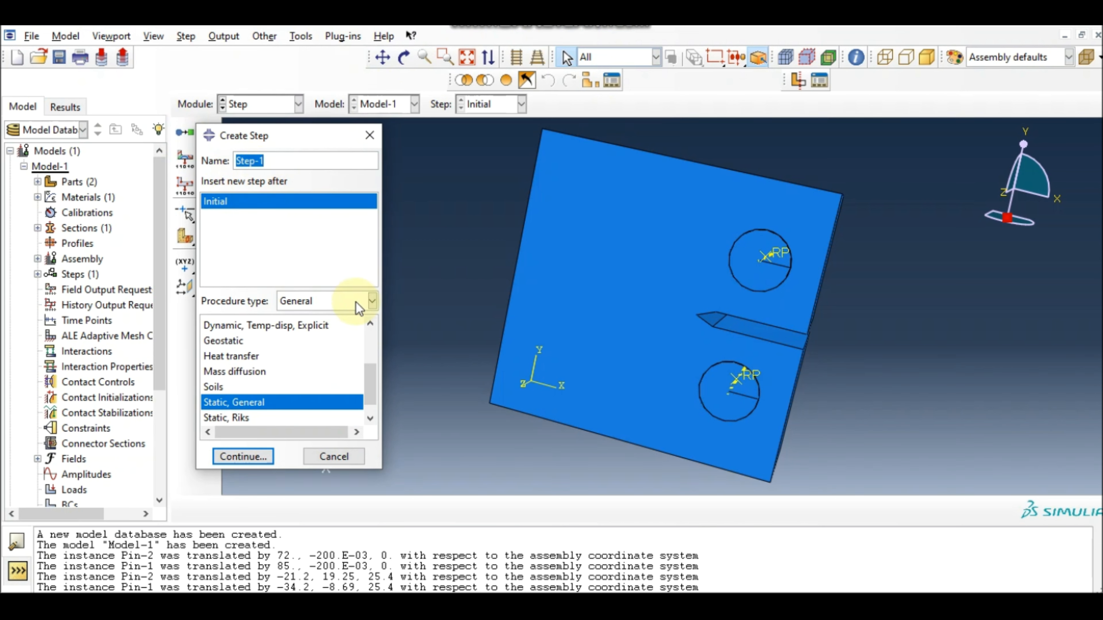
pyautogui.click(372, 306)
pyautogui.click(314, 317)
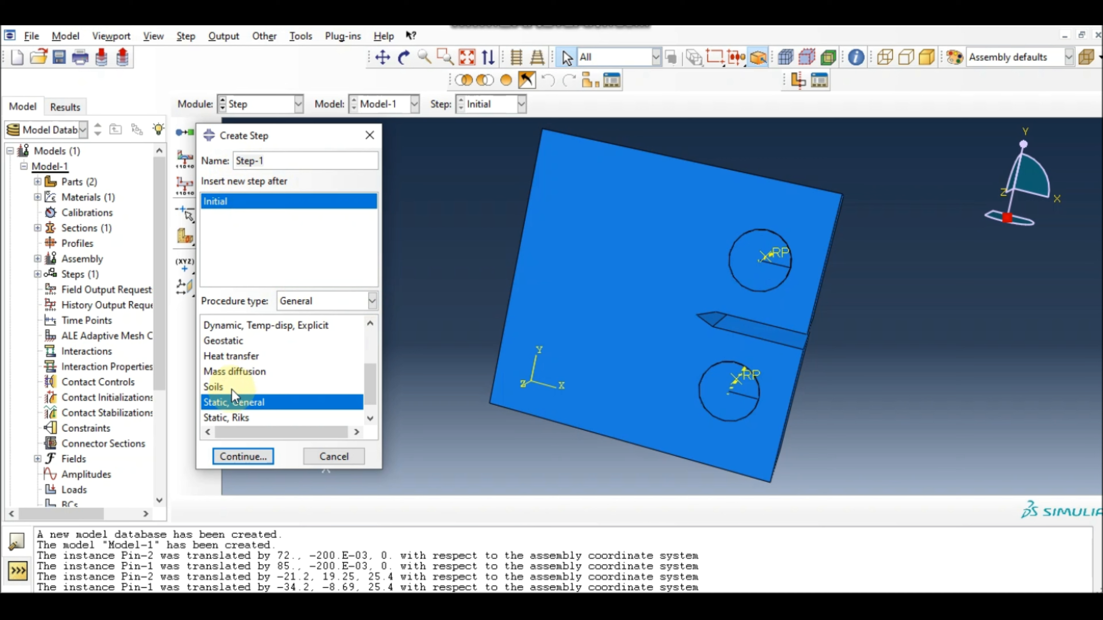
pyautogui.click(243, 456)
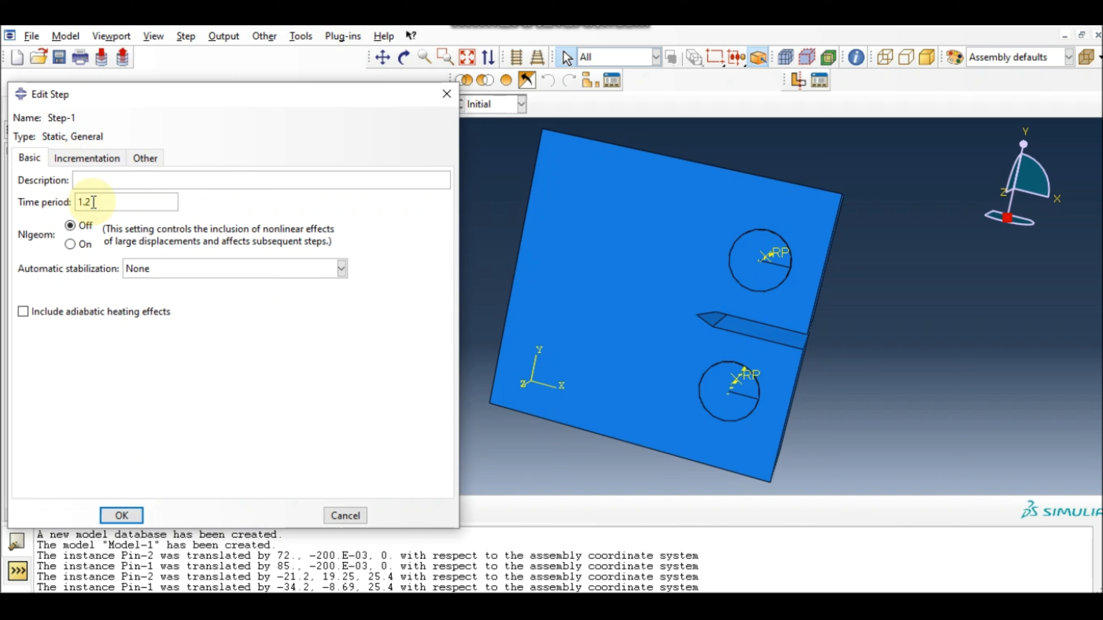
# - Set the step's increment sizes to 0.05 initial, 0.00001 minimum and 1 maximum, and save the step
pyautogui.click(106, 158)
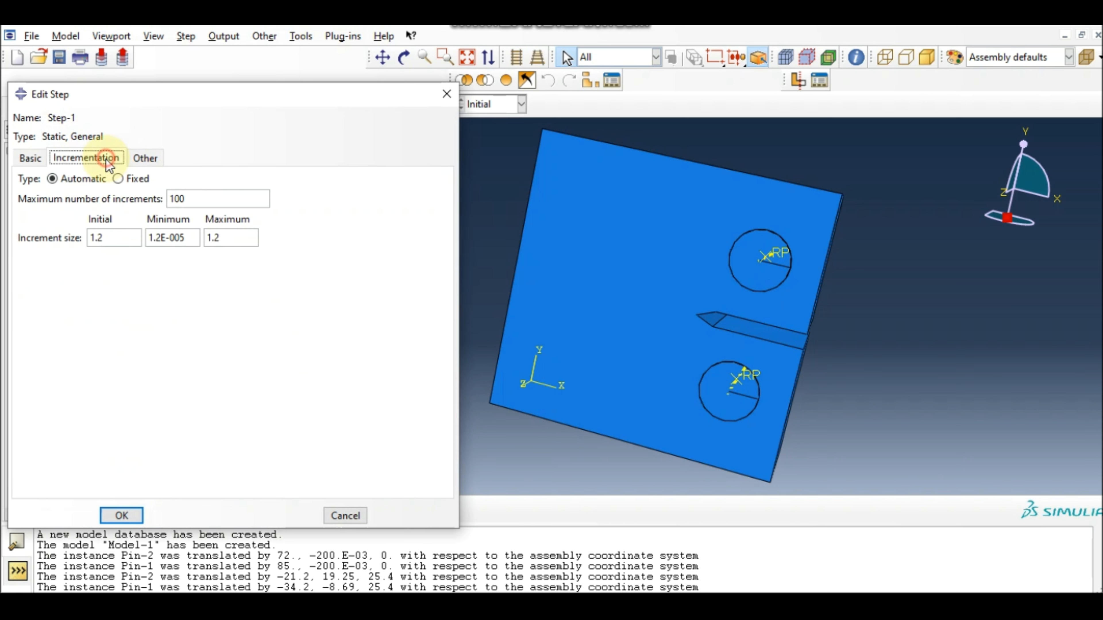
pyautogui.click(103, 242)
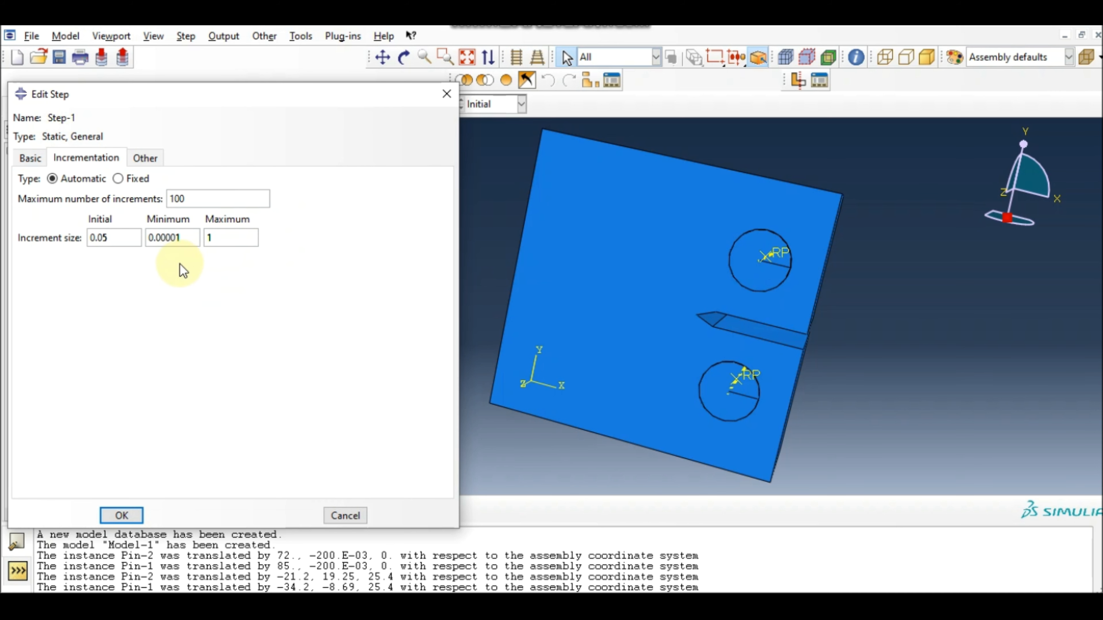
pyautogui.click(122, 515)
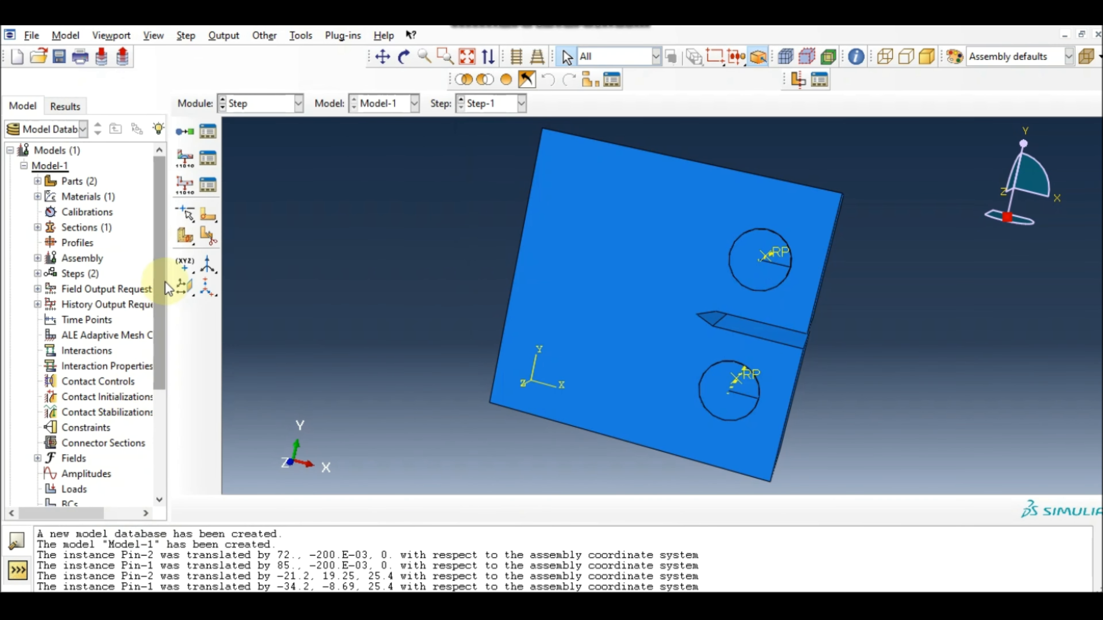
# - Edit the F-Output-1 field output request to include total strain components (E) and exclude logarithmic strain components (LE)
pyautogui.click(207, 158)
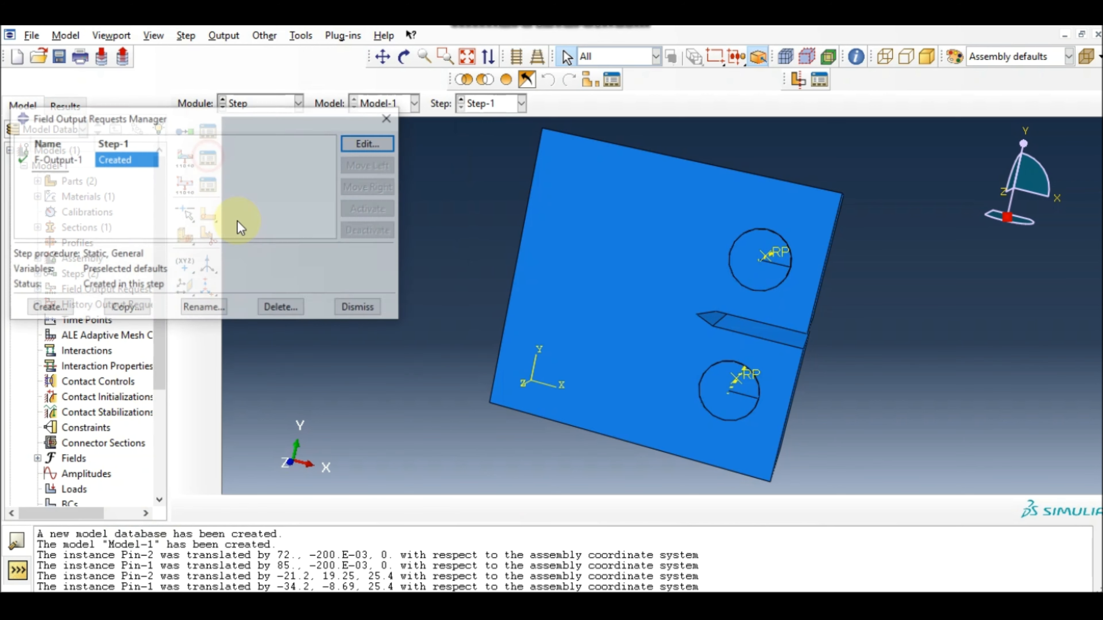
pyautogui.click(369, 149)
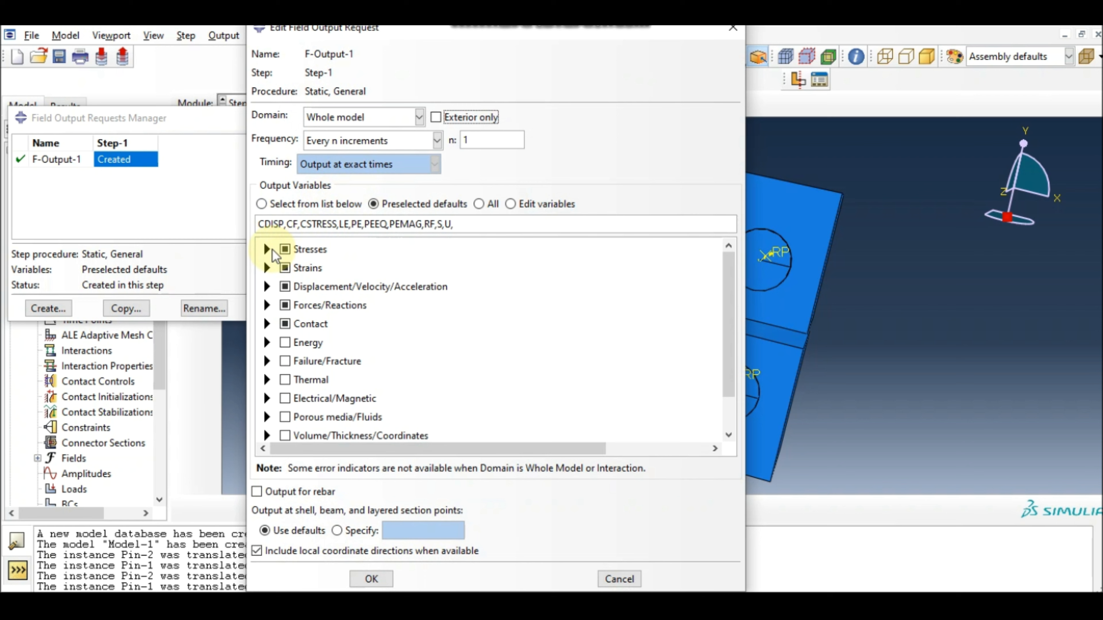
pyautogui.click(268, 250)
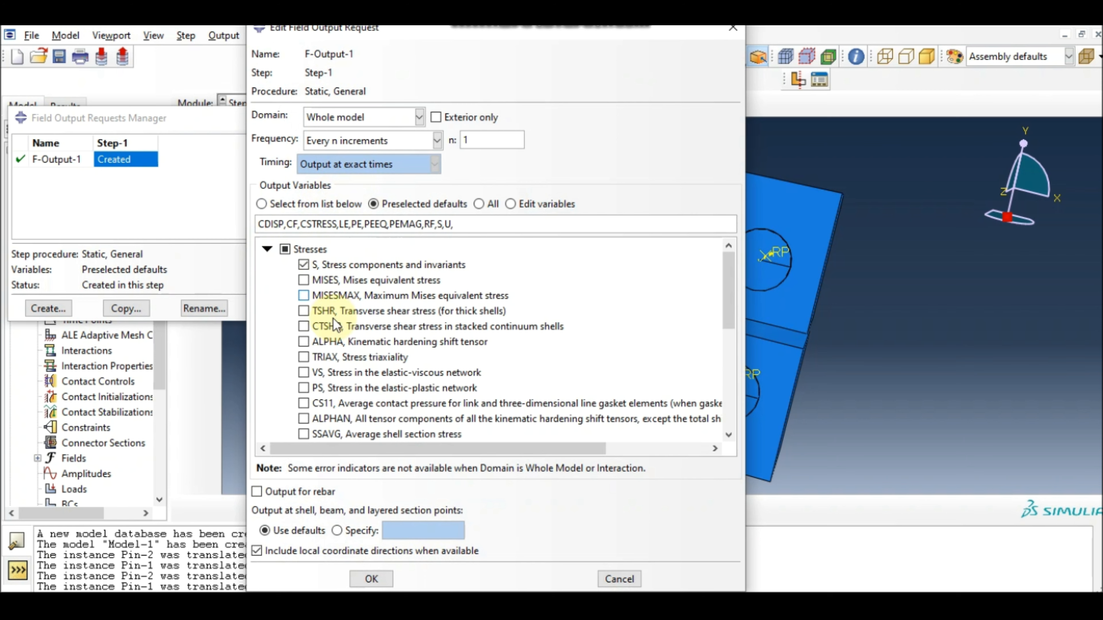
pyautogui.scroll(-4, 335, 324)
pyautogui.scroll(3, 330, 312)
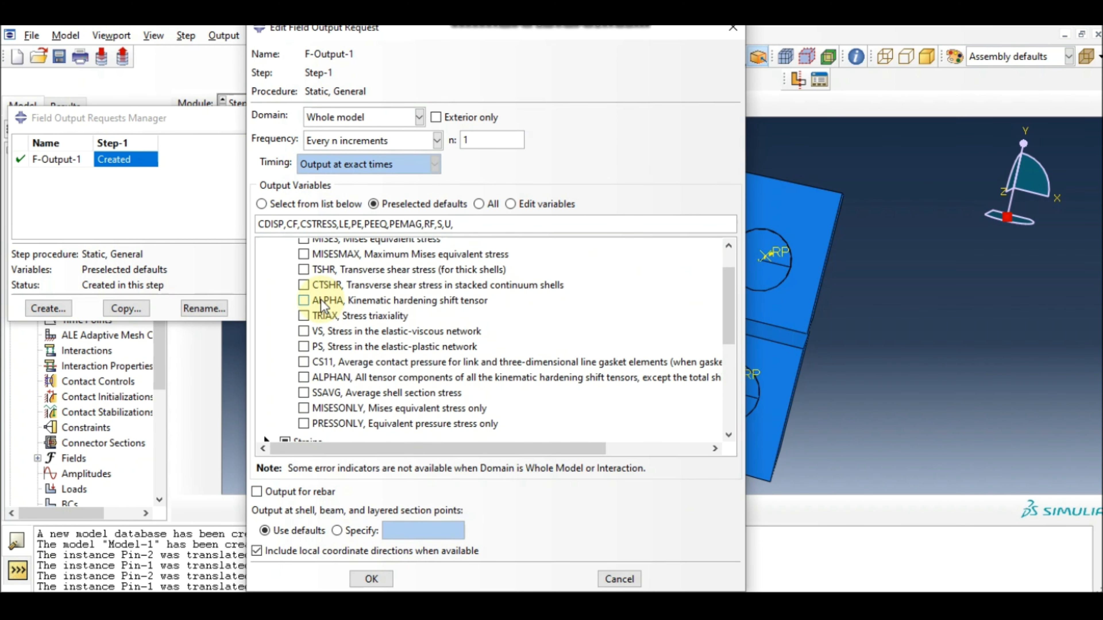
pyautogui.scroll(1, 324, 304)
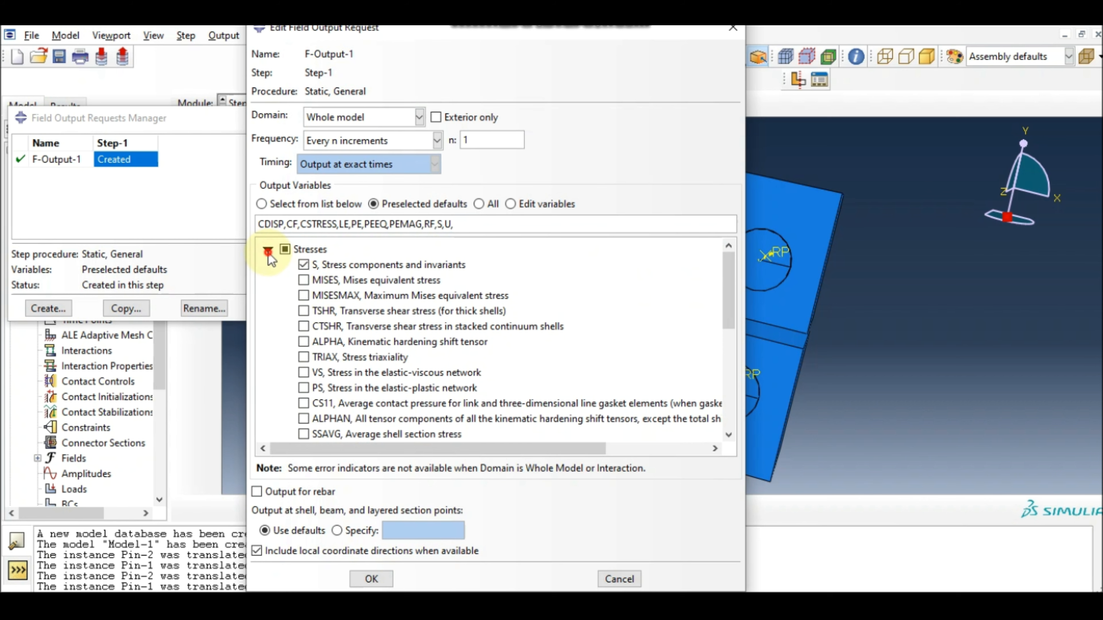
pyautogui.click(267, 250)
pyautogui.click(267, 267)
pyautogui.click(303, 283)
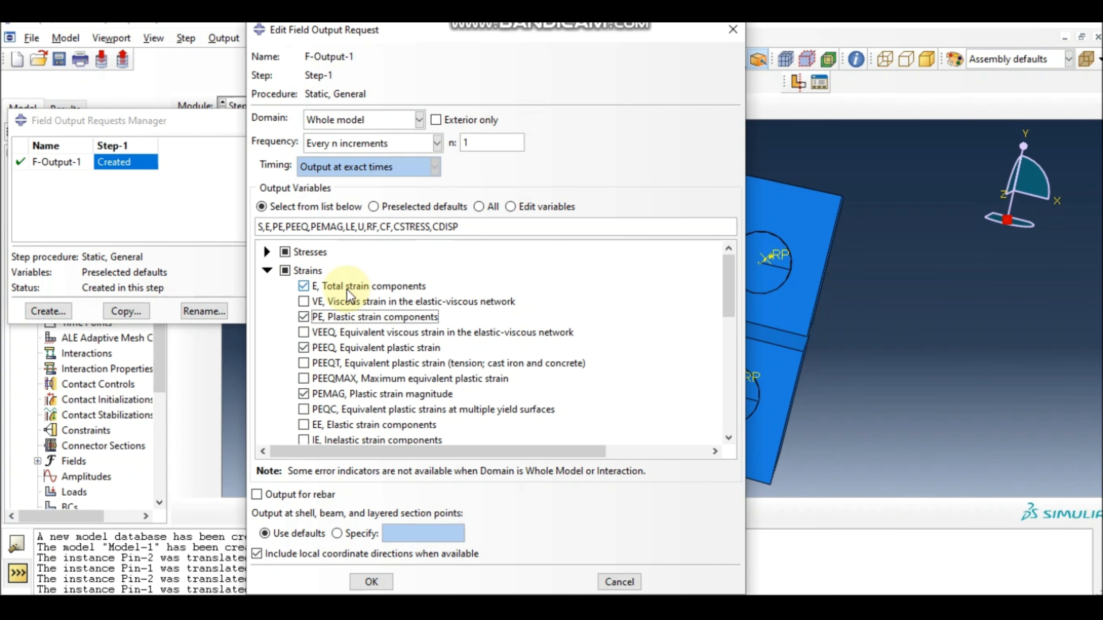
pyautogui.scroll(-3, 357, 388)
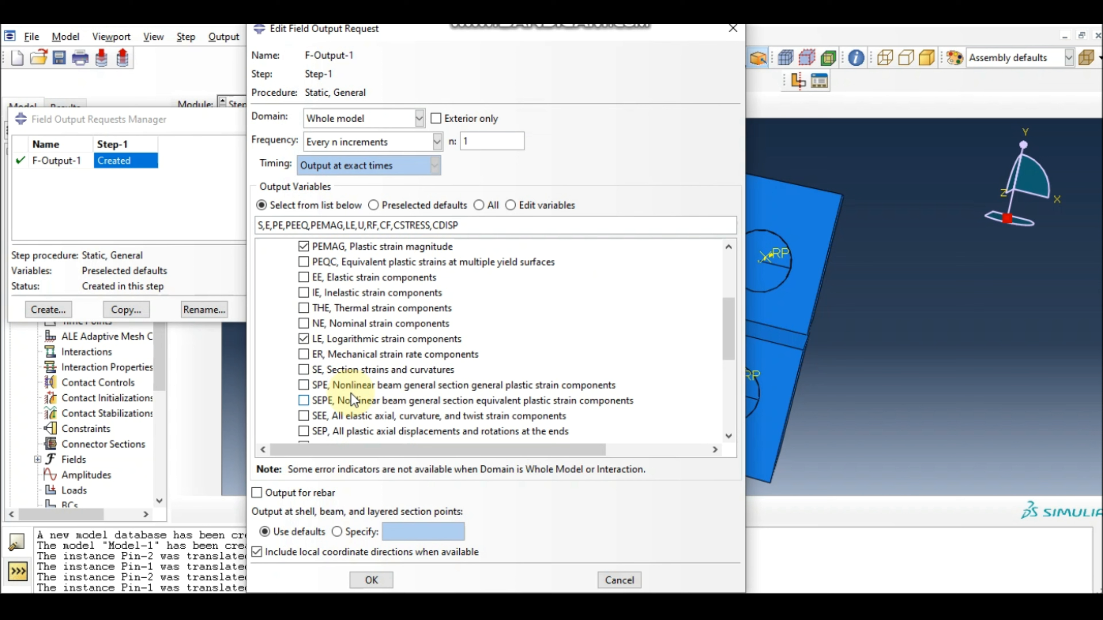
pyautogui.click(303, 339)
# - Add rotations (UR) to the displacement variables of the field output request
pyautogui.scroll(-1, 342, 381)
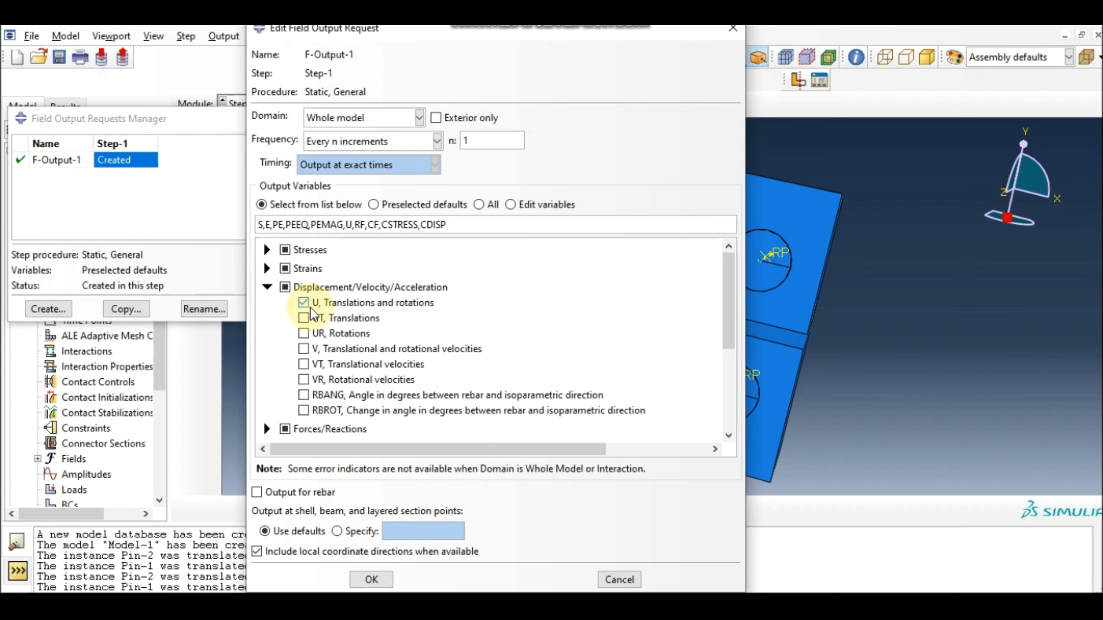
pyautogui.click(305, 335)
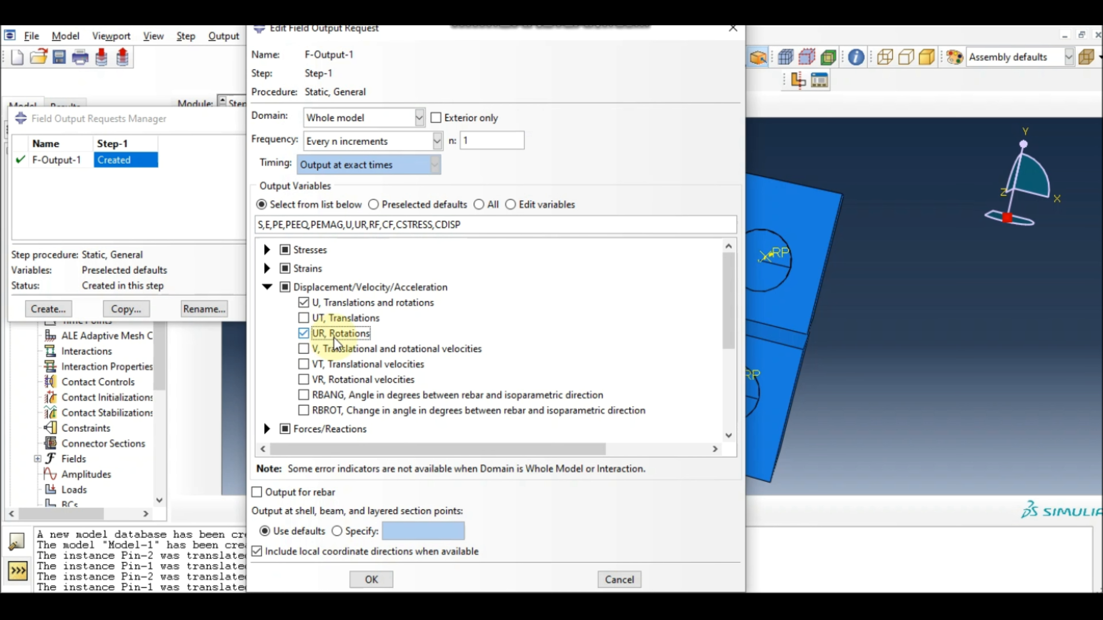
pyautogui.click(267, 287)
# - Check the contact variables of the field output request, save the request and close its manager
pyautogui.click(267, 306)
pyautogui.scroll(-1, 272, 265)
pyautogui.click(267, 256)
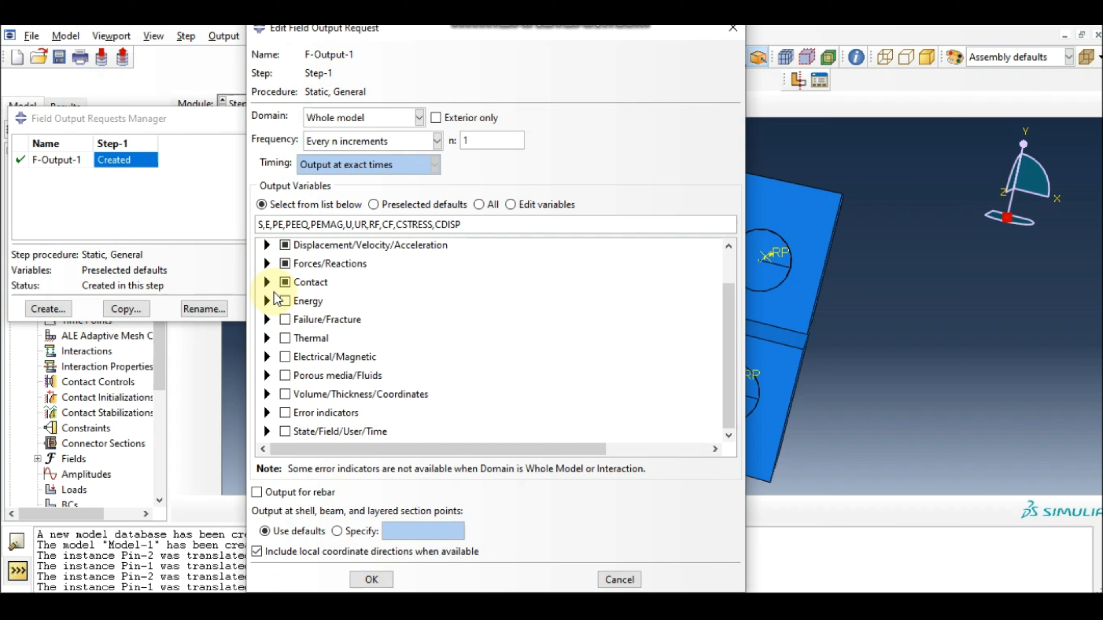
pyautogui.click(267, 282)
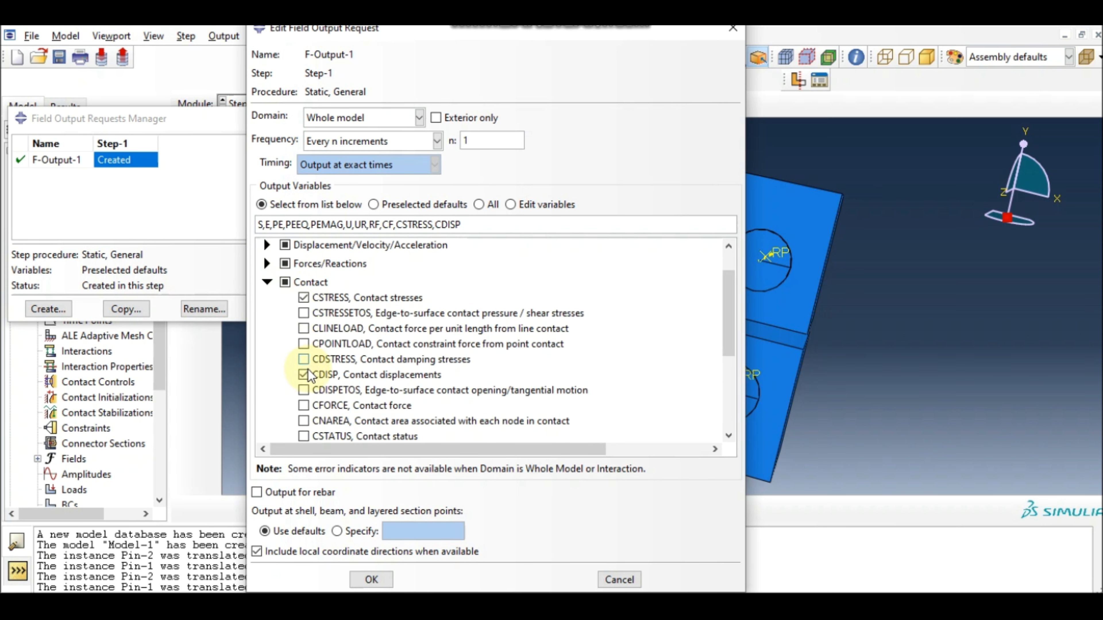
pyautogui.scroll(-3, 340, 377)
pyautogui.scroll(3, 290, 302)
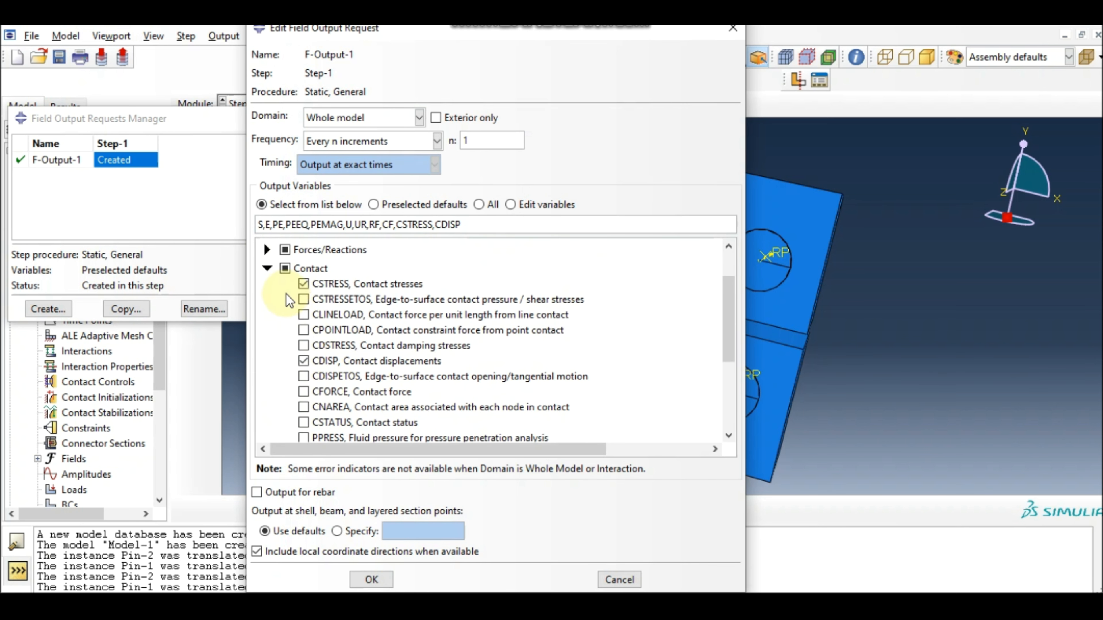
pyautogui.click(267, 268)
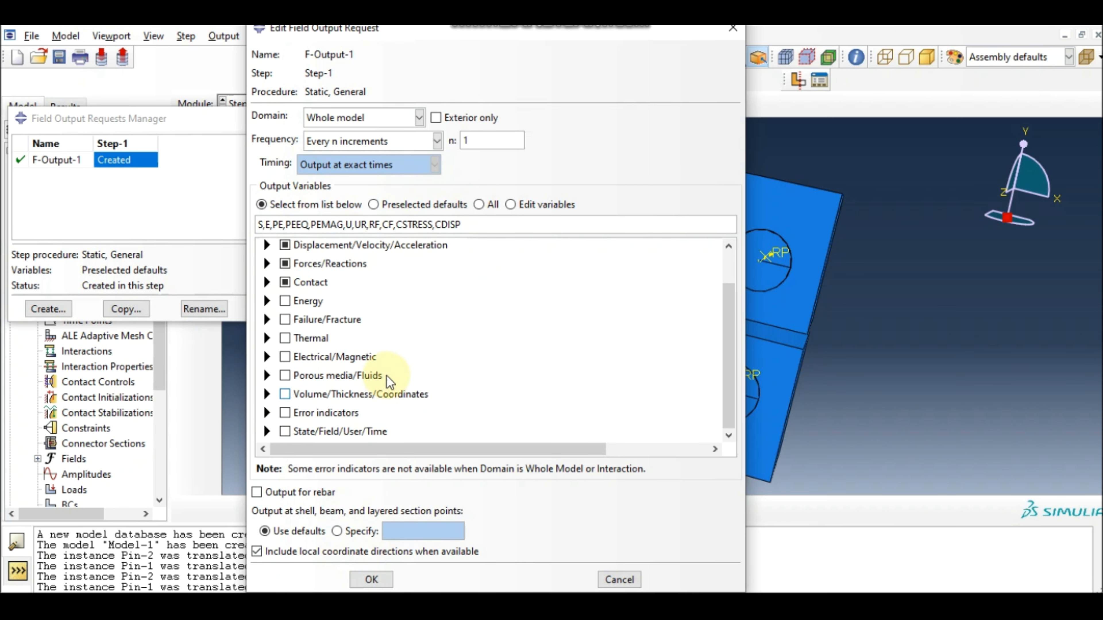
pyautogui.click(378, 580)
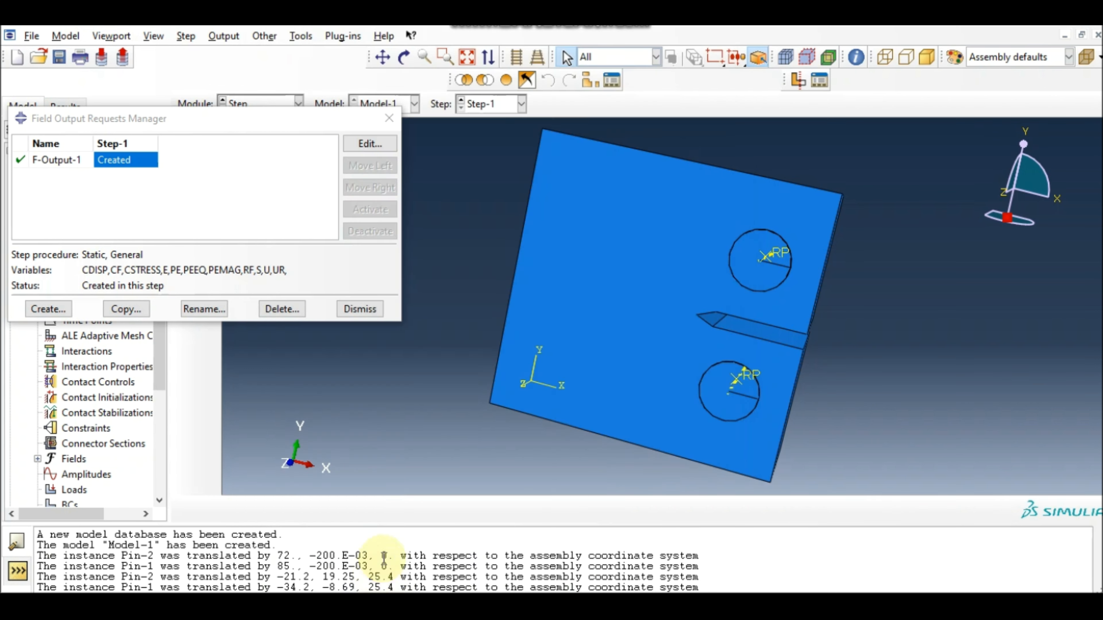
pyautogui.click(353, 308)
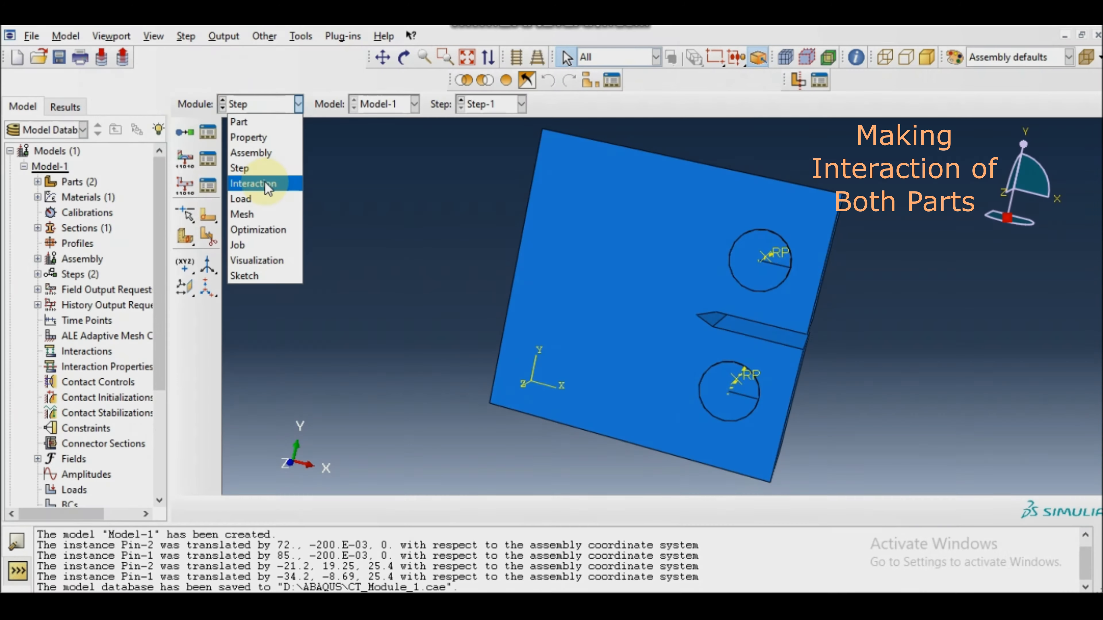
pyautogui.click(266, 184)
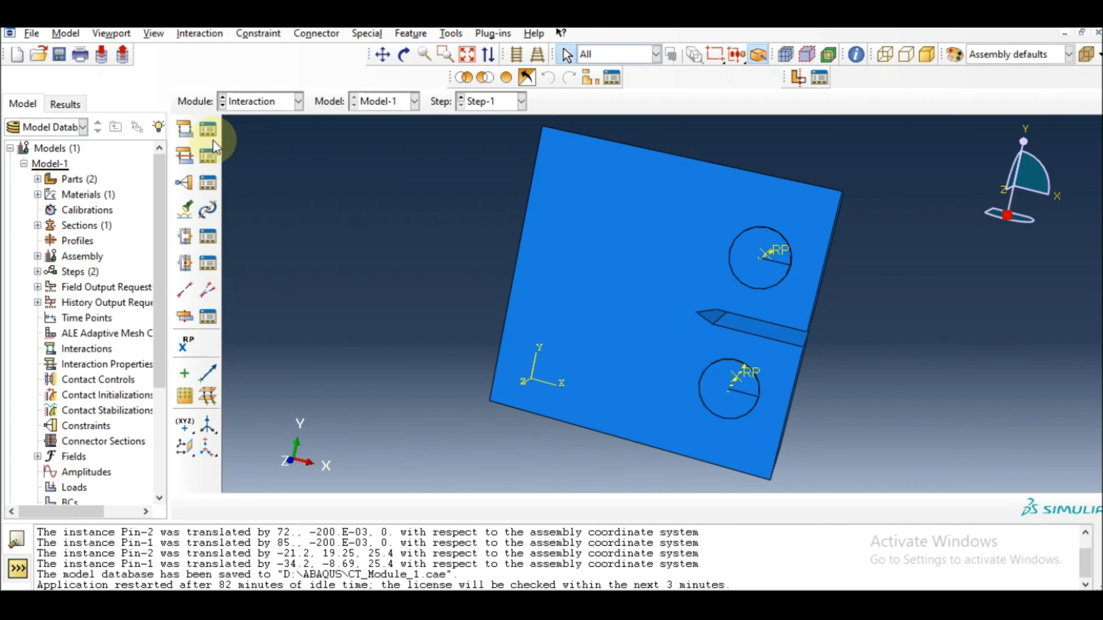
pyautogui.click(298, 101)
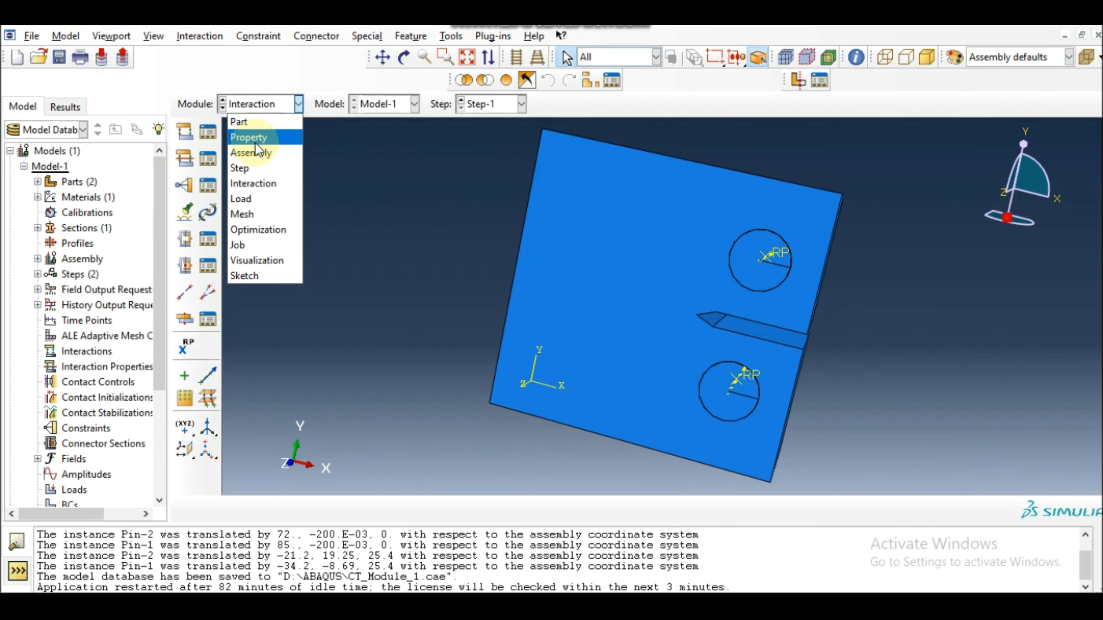
pyautogui.click(256, 144)
# - In the assembly, translate Pin-1 and Pin-2 together from the lower pin's centre point to end point 0,0,-25.4
pyautogui.click(298, 104)
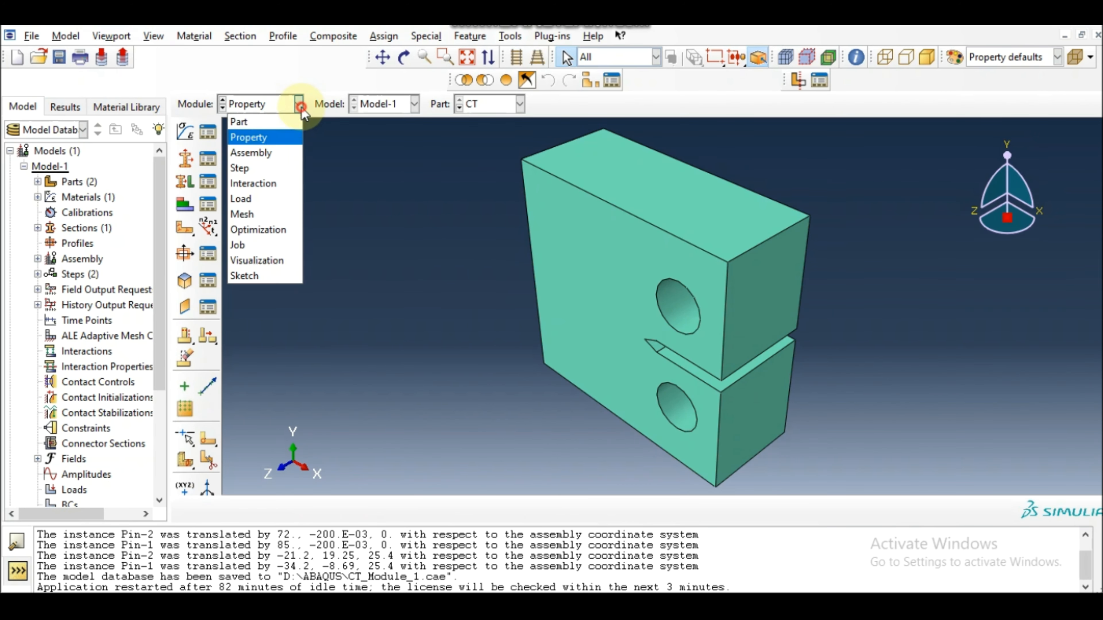
pyautogui.click(258, 154)
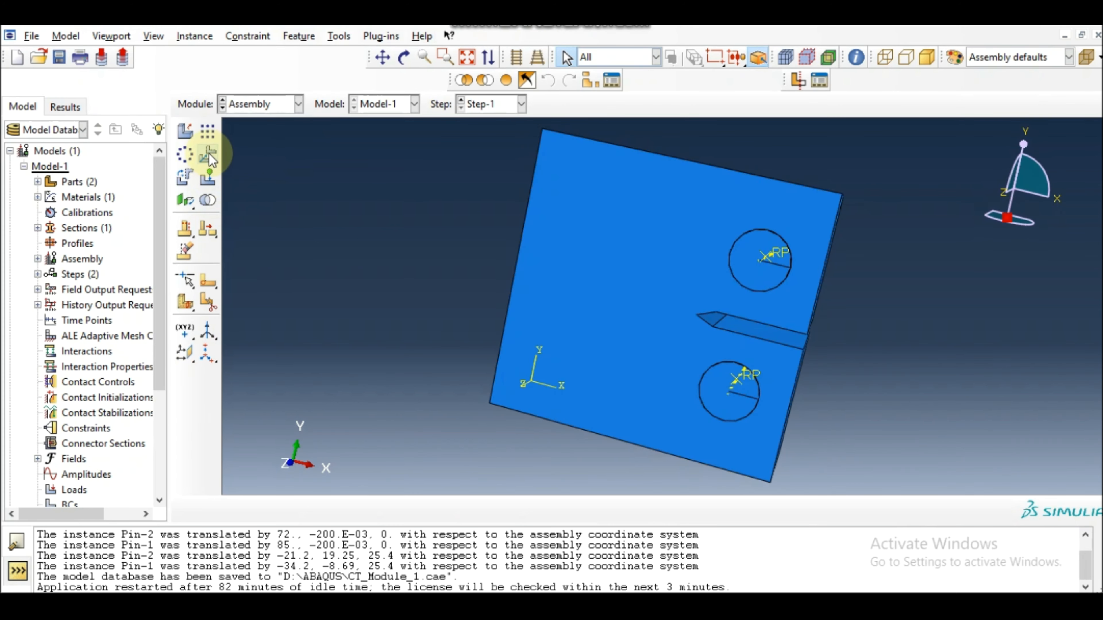
pyautogui.click(208, 155)
pyautogui.click(974, 508)
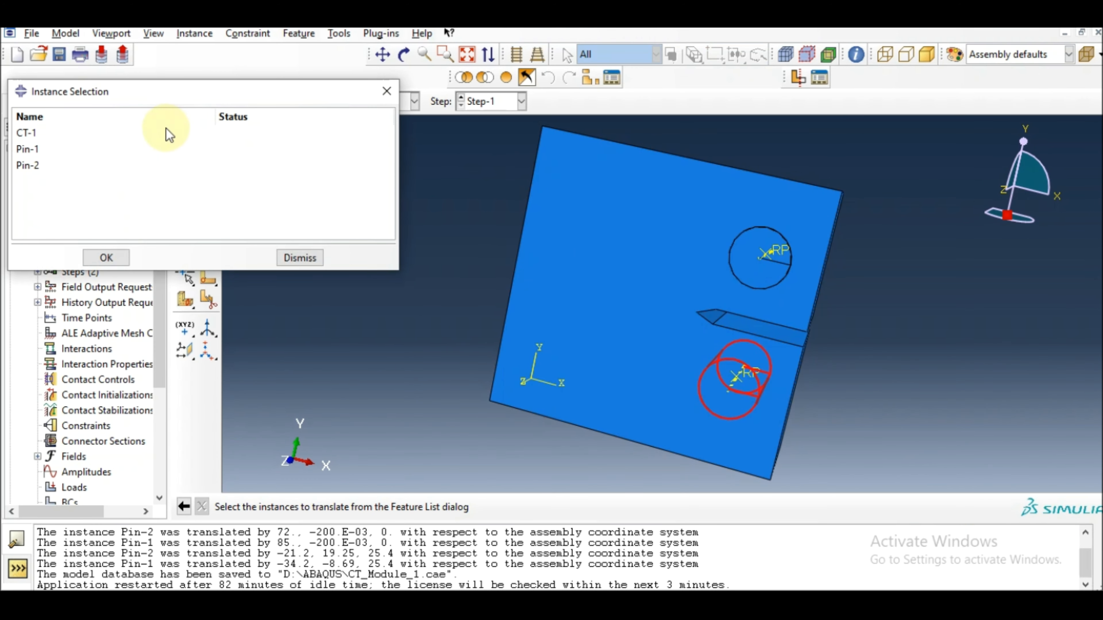
pyautogui.click(31, 150)
pyautogui.keyDown('shift'); pyautogui.click(39, 166); pyautogui.keyUp('shift')
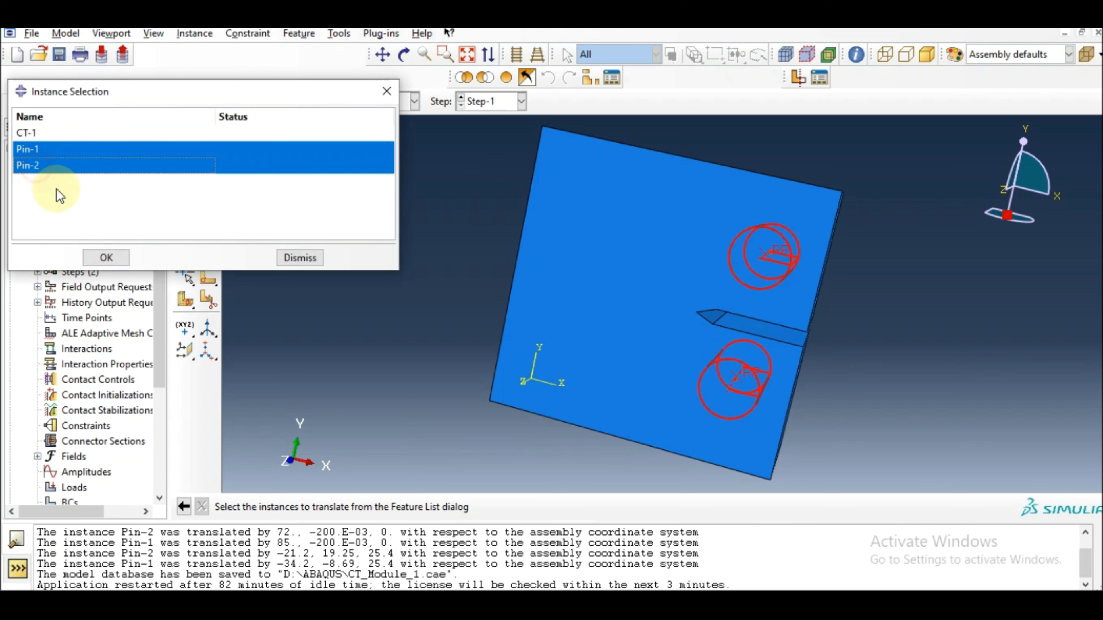
pyautogui.click(103, 258)
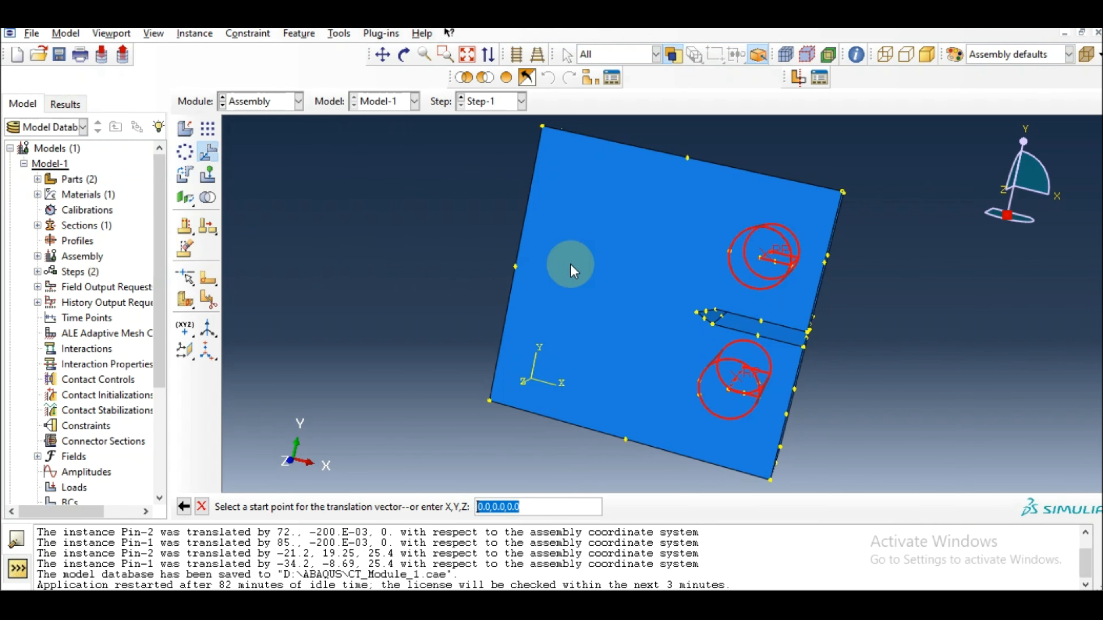
pyautogui.click(728, 392)
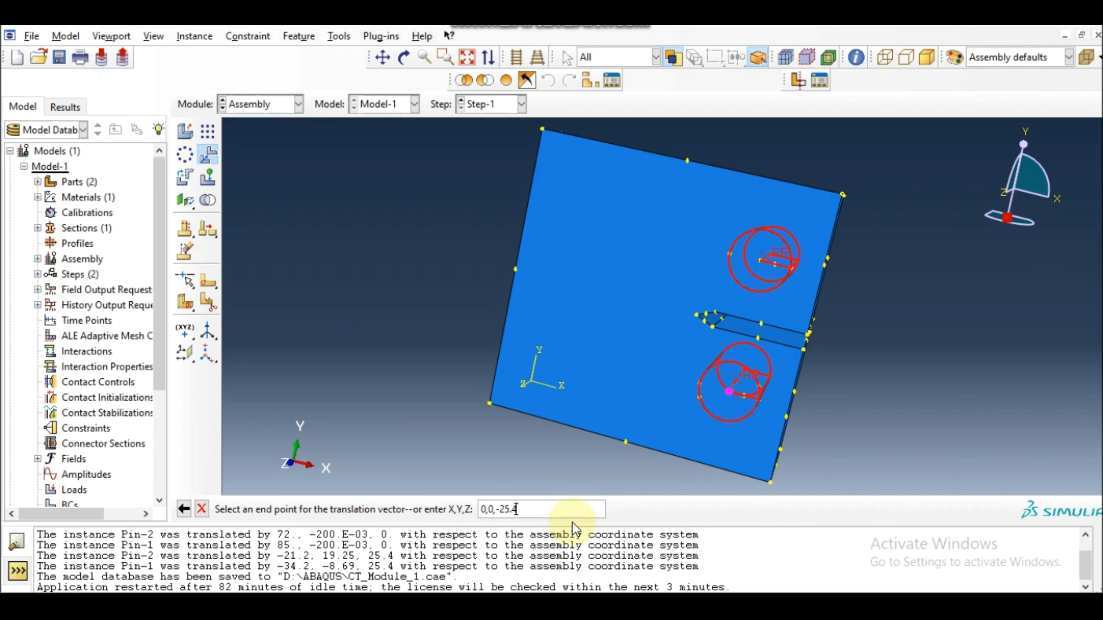
pyautogui.press('Return')
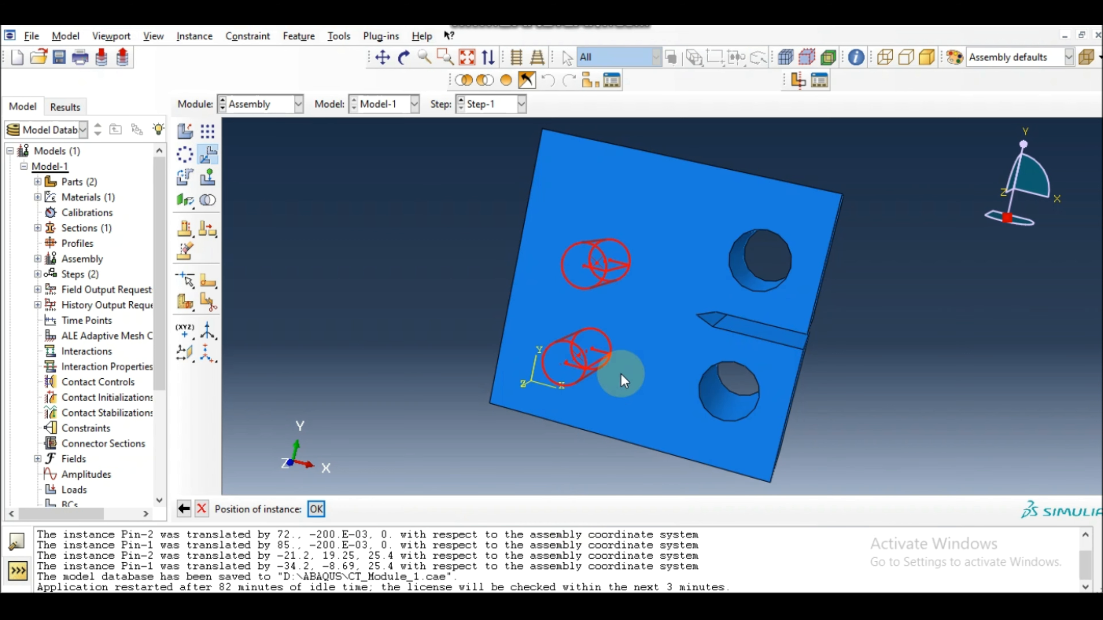
pyautogui.click(404, 57)
pyautogui.moveTo(425, 277); pyautogui.dragTo(436, 327)
pyautogui.press('Escape')
pyautogui.click(321, 514)
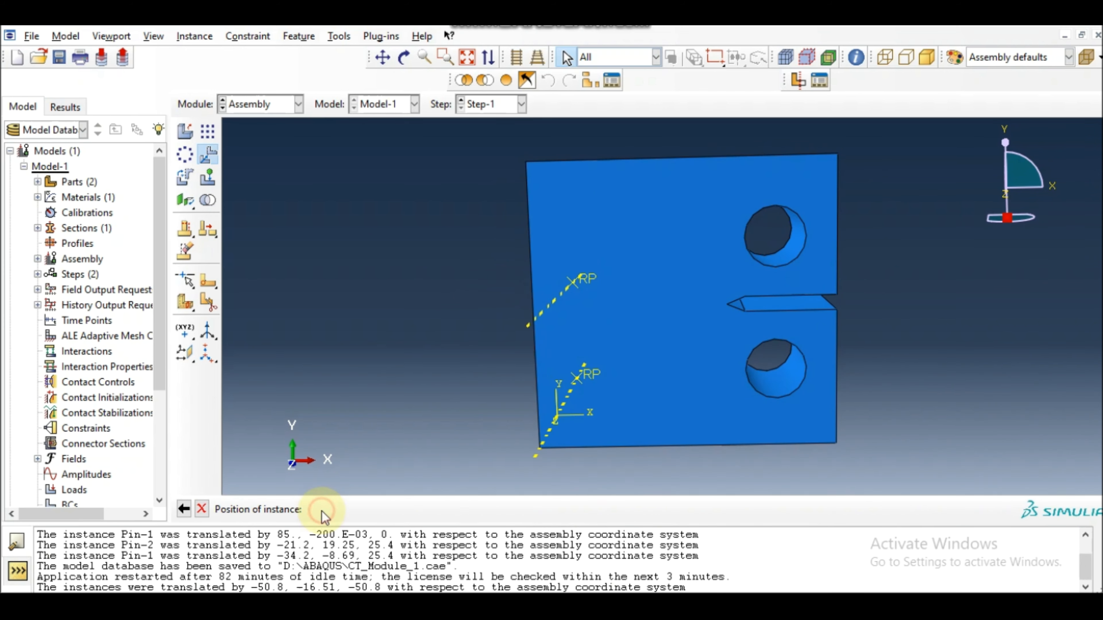
# - Start a Tie constraint in the Interaction module with the Brown side of the upper pin's surface as master
pyautogui.click(298, 105)
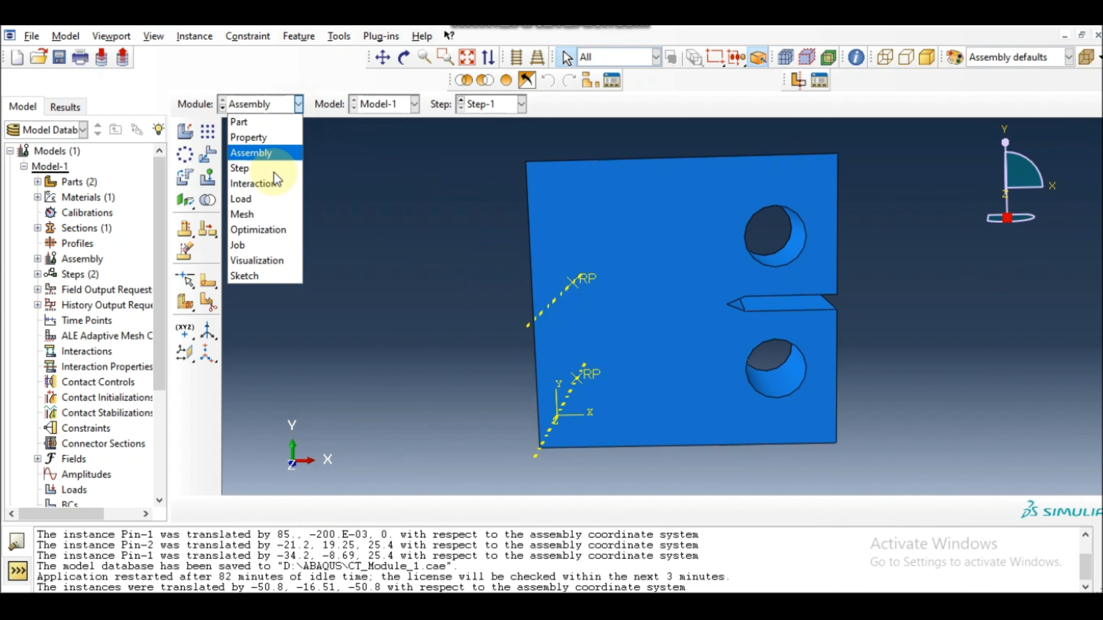
pyautogui.click(269, 183)
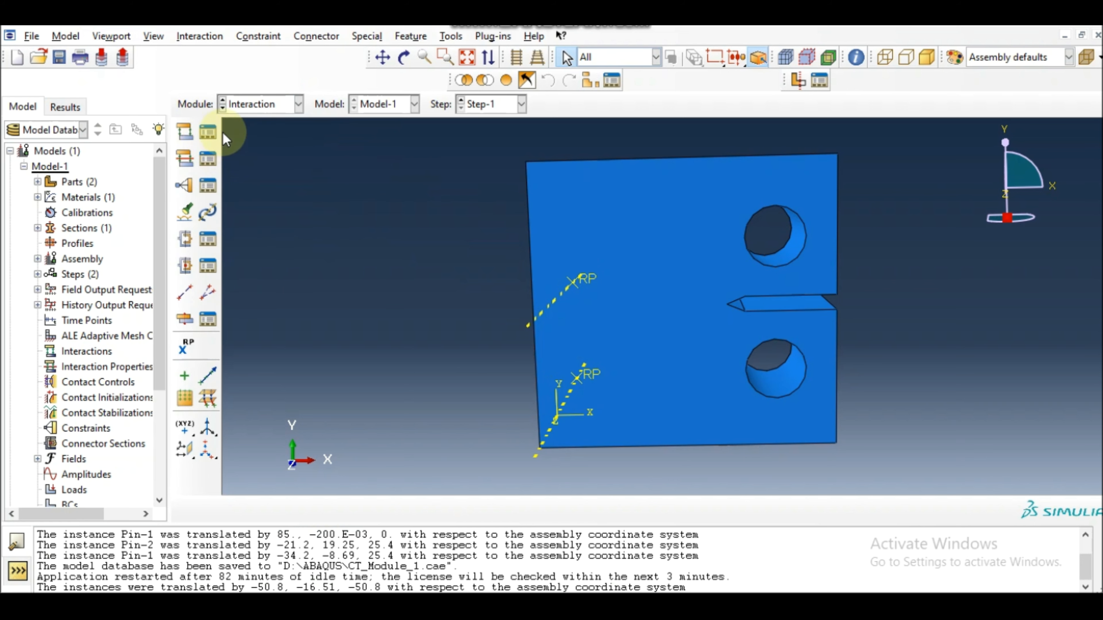
pyautogui.click(186, 188)
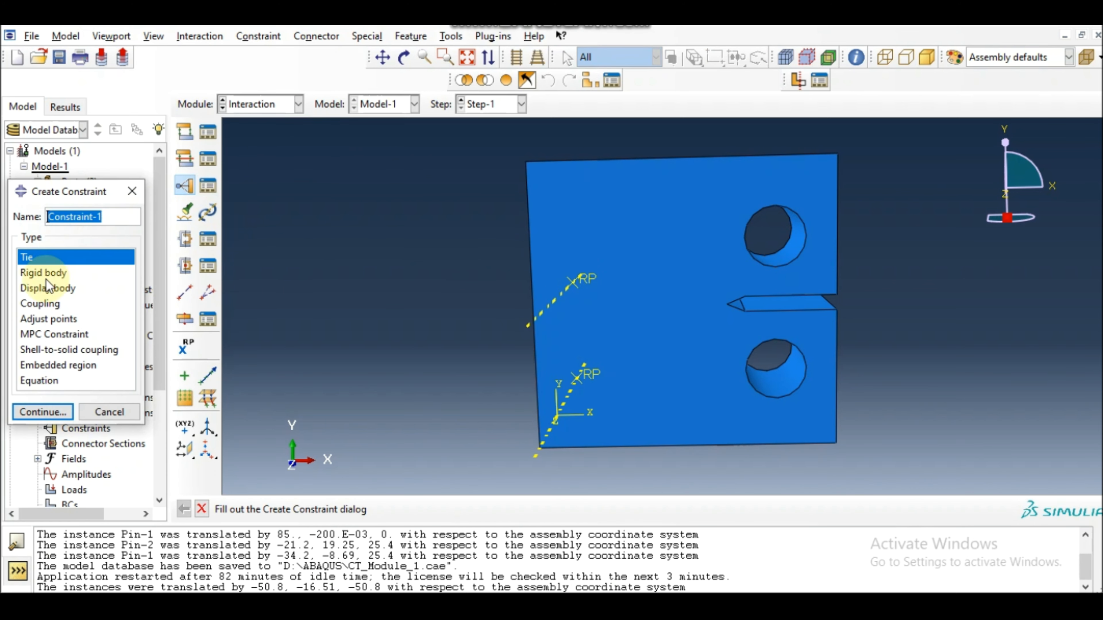
pyautogui.click(66, 411)
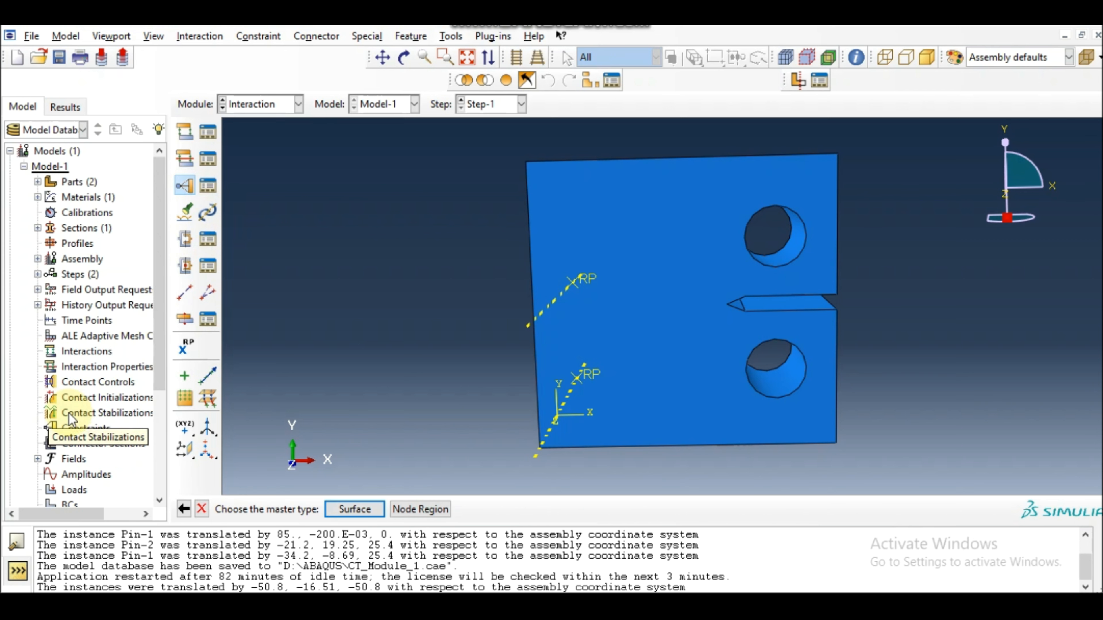
pyautogui.click(366, 512)
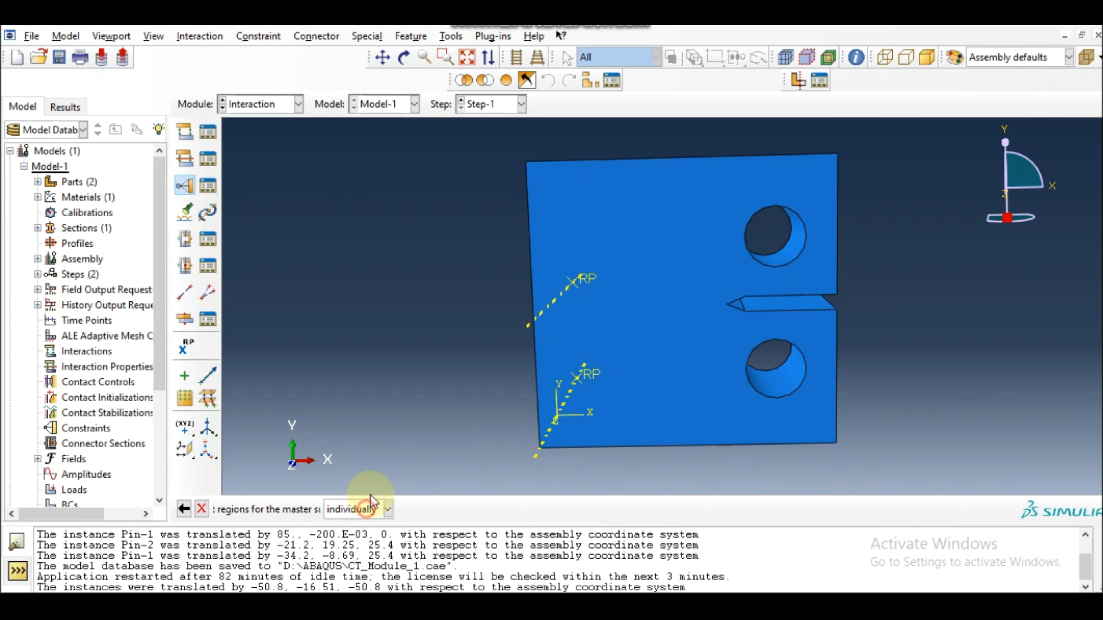
pyautogui.click(404, 61)
pyautogui.moveTo(492, 320); pyautogui.dragTo(535, 325)
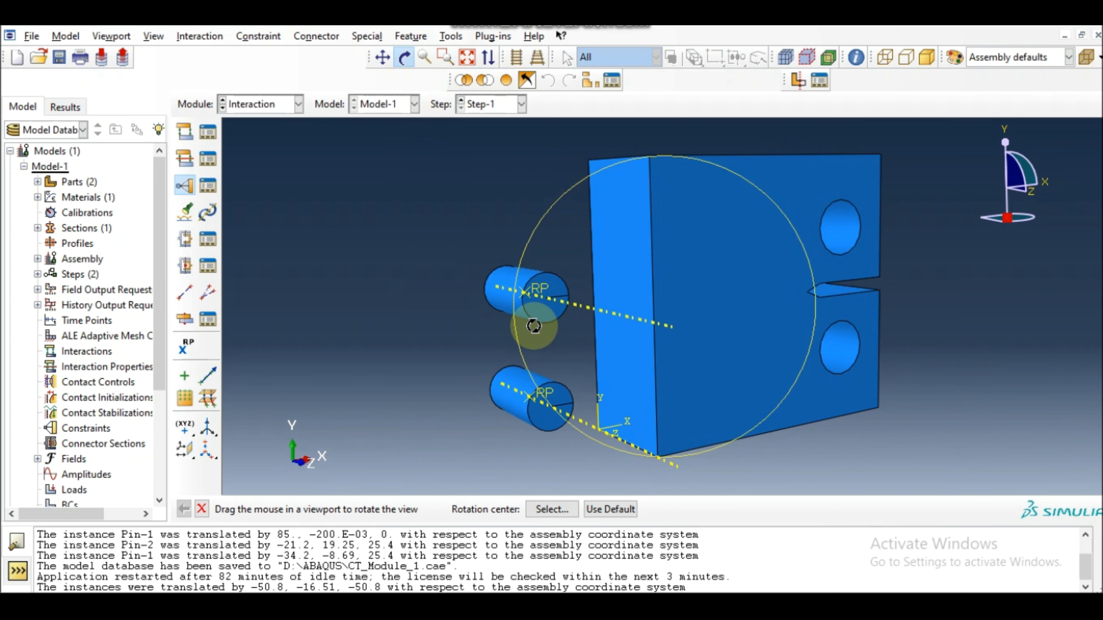
pyautogui.press('Escape')
pyautogui.click(510, 316)
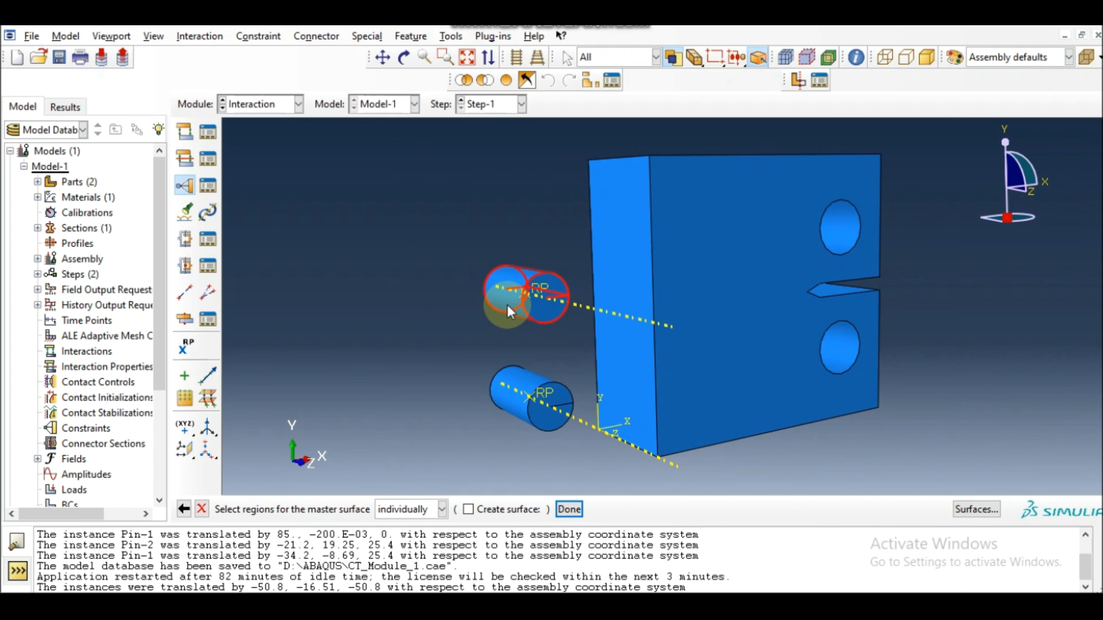
pyautogui.click(577, 510)
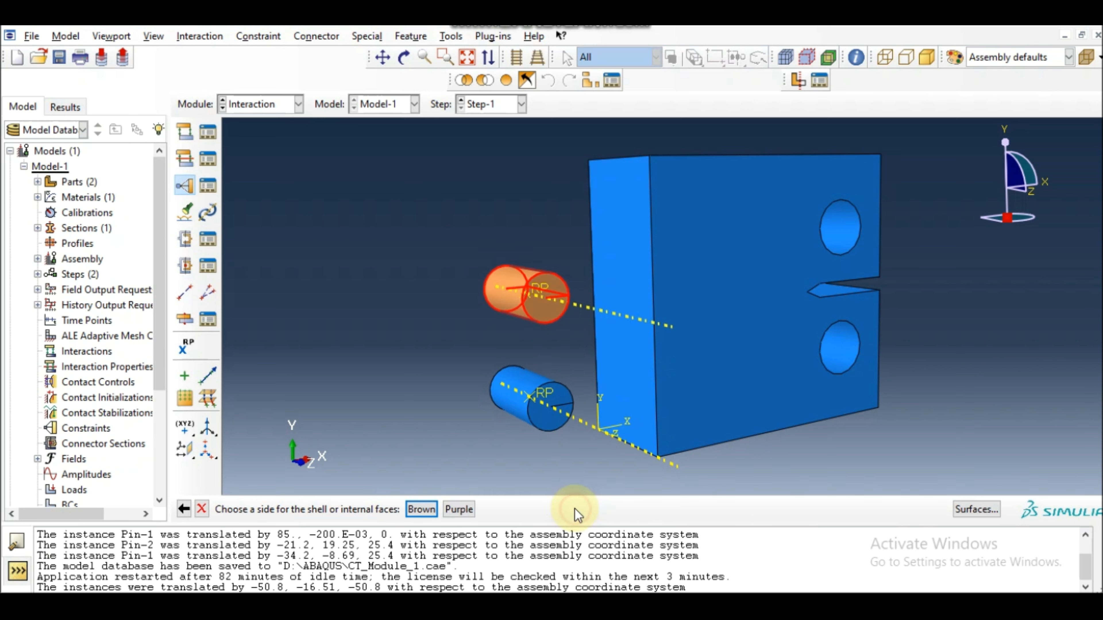
pyautogui.click(434, 510)
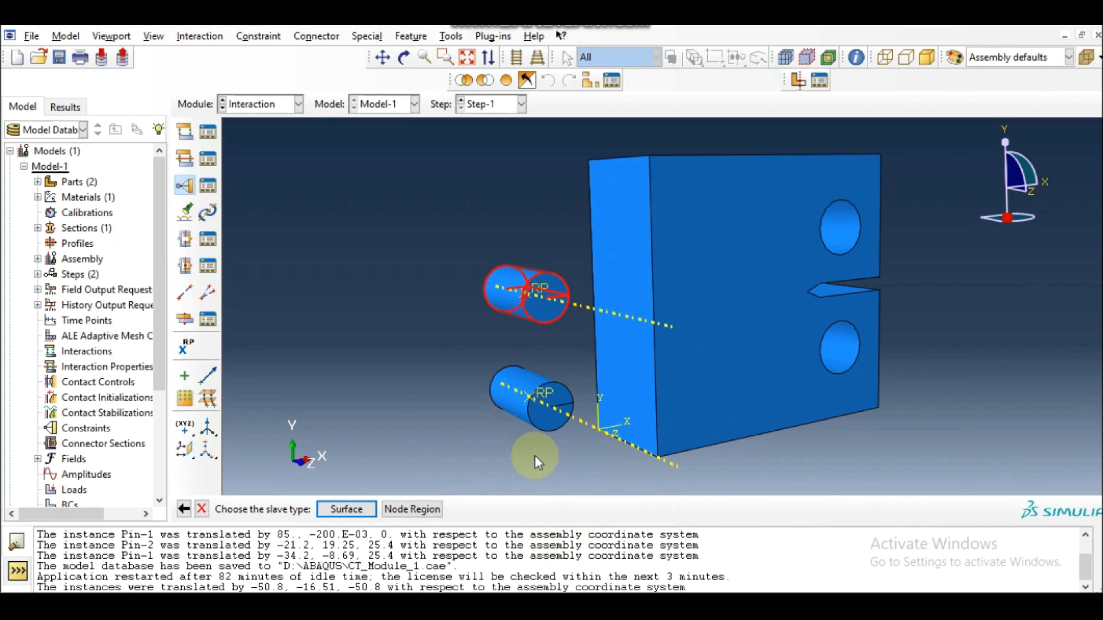
# - Assign the specimen's upper hole surface as the slave and save the tie constraint with its default settings
pyautogui.click(368, 516)
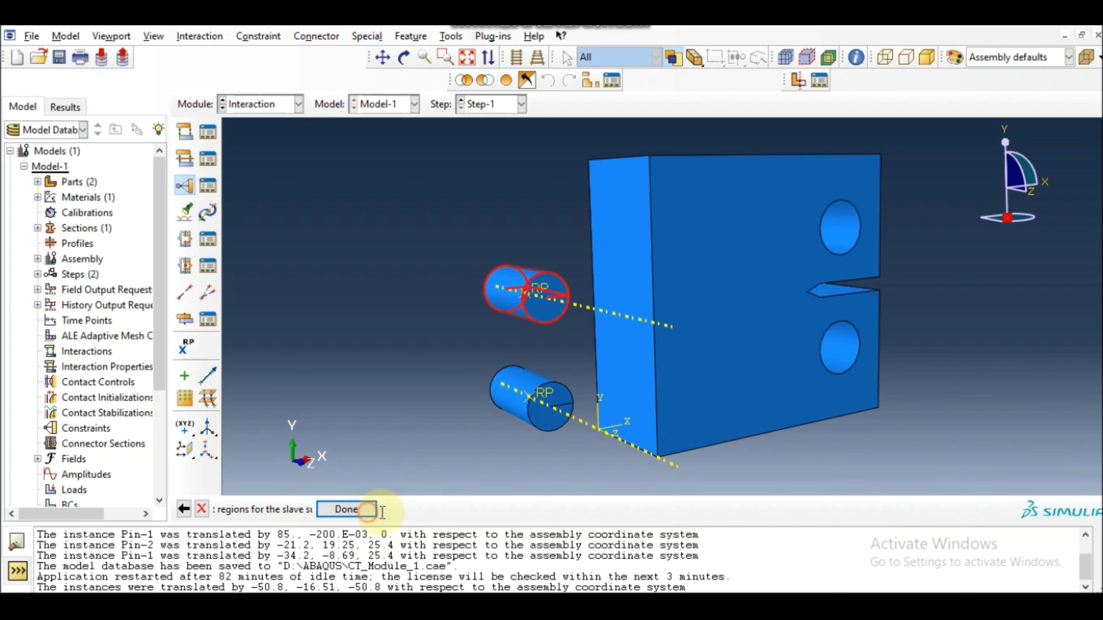
pyautogui.click(849, 236)
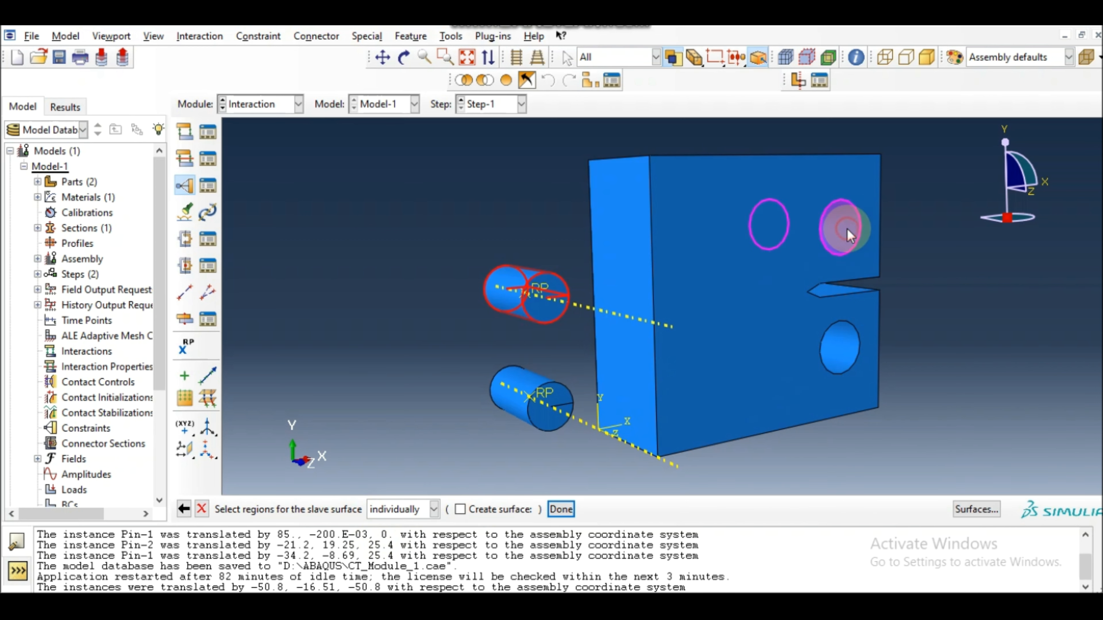
pyautogui.click(563, 510)
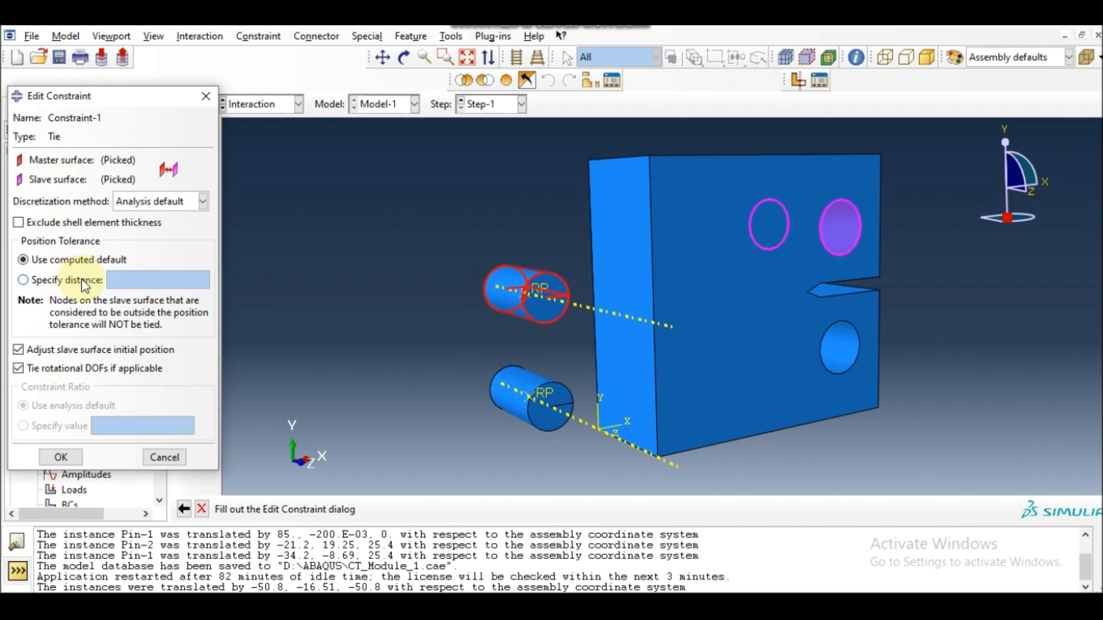
pyautogui.click(65, 456)
# - Start a second Tie constraint with the Brown side of the lower pin's surface as master
pyautogui.click(185, 185)
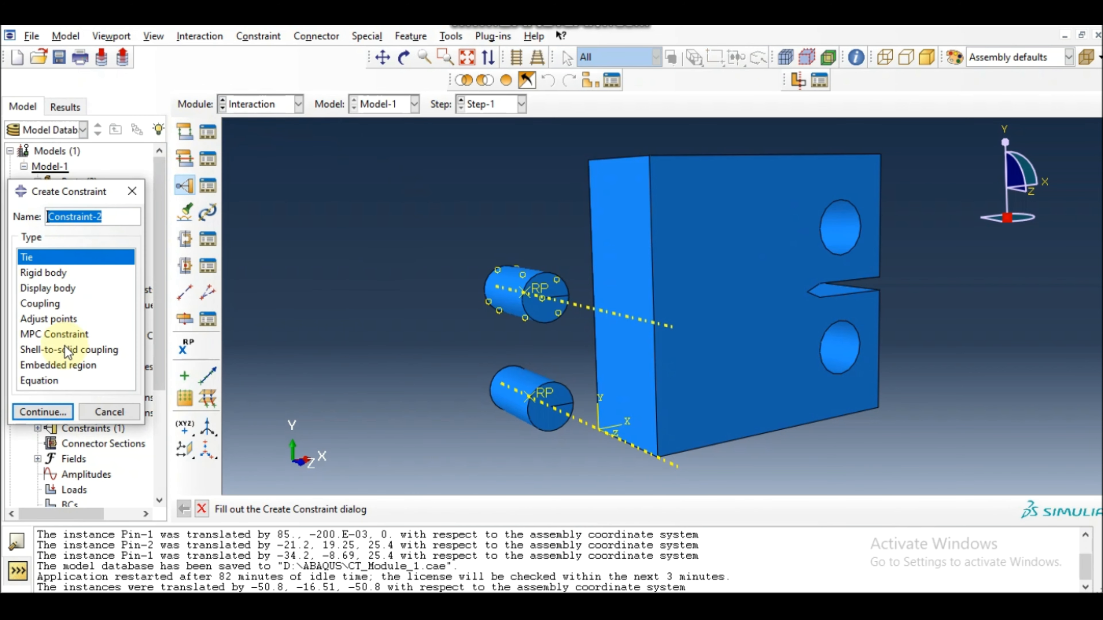
pyautogui.click(43, 412)
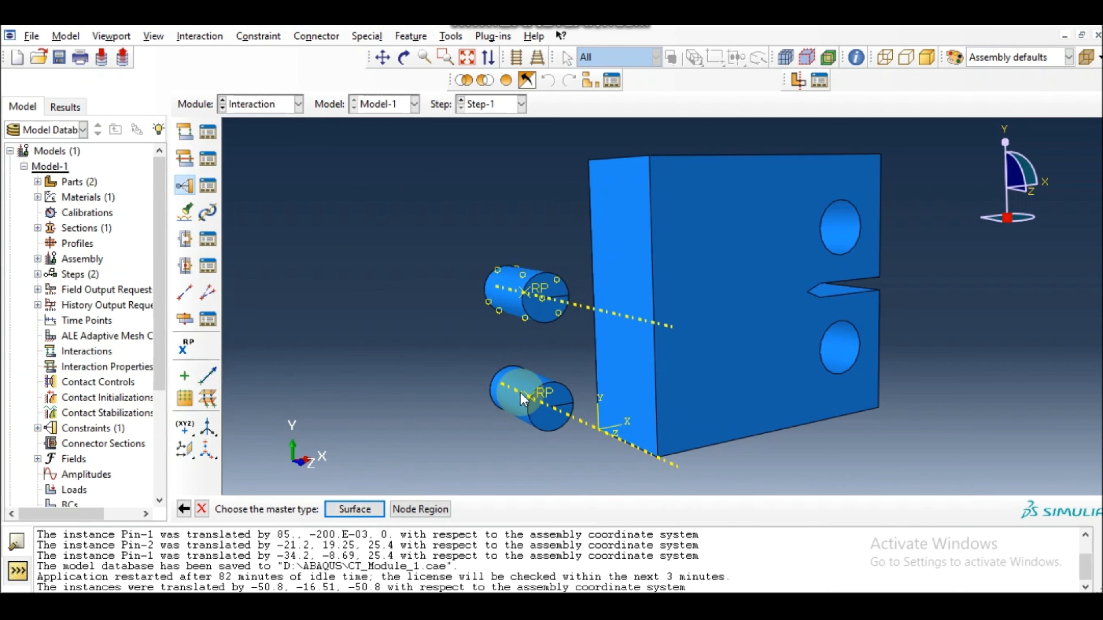
pyautogui.click(354, 510)
pyautogui.click(515, 410)
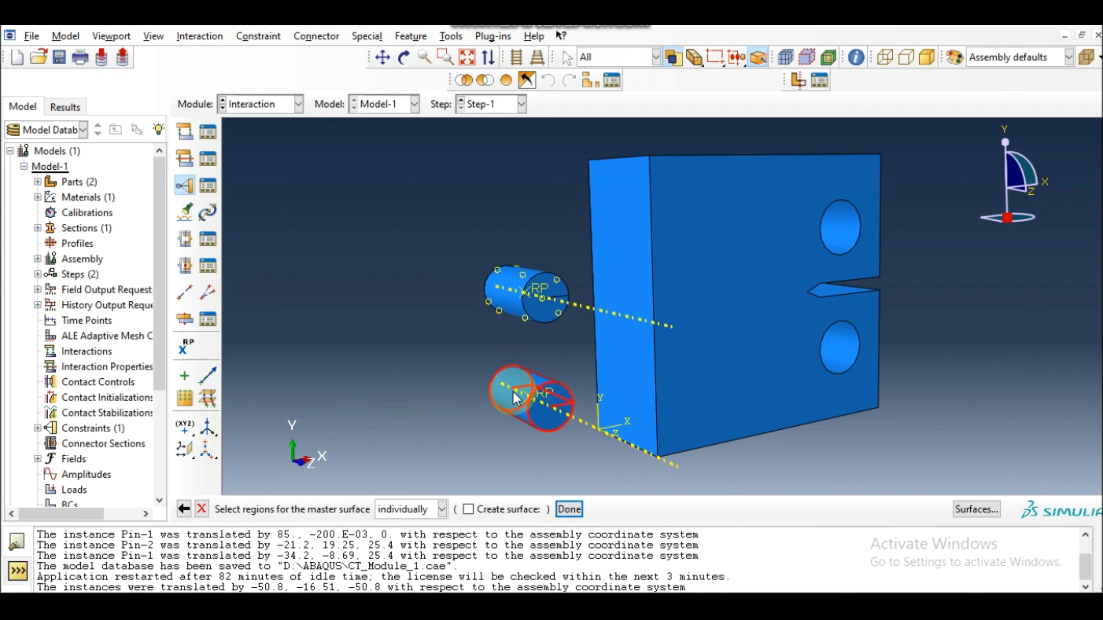
pyautogui.click(569, 509)
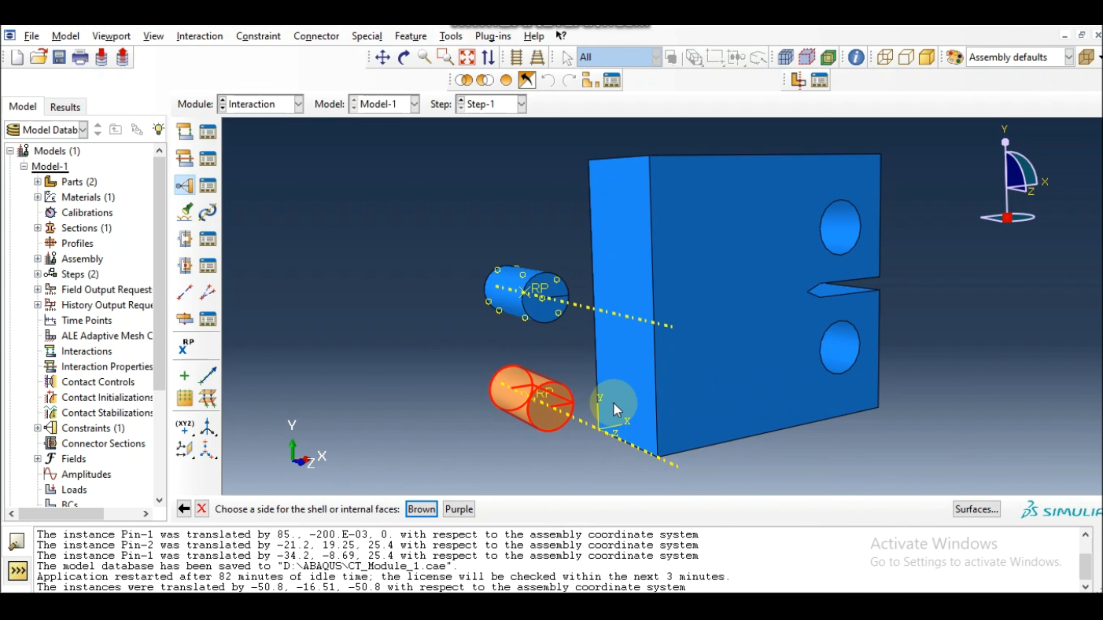
pyautogui.click(421, 509)
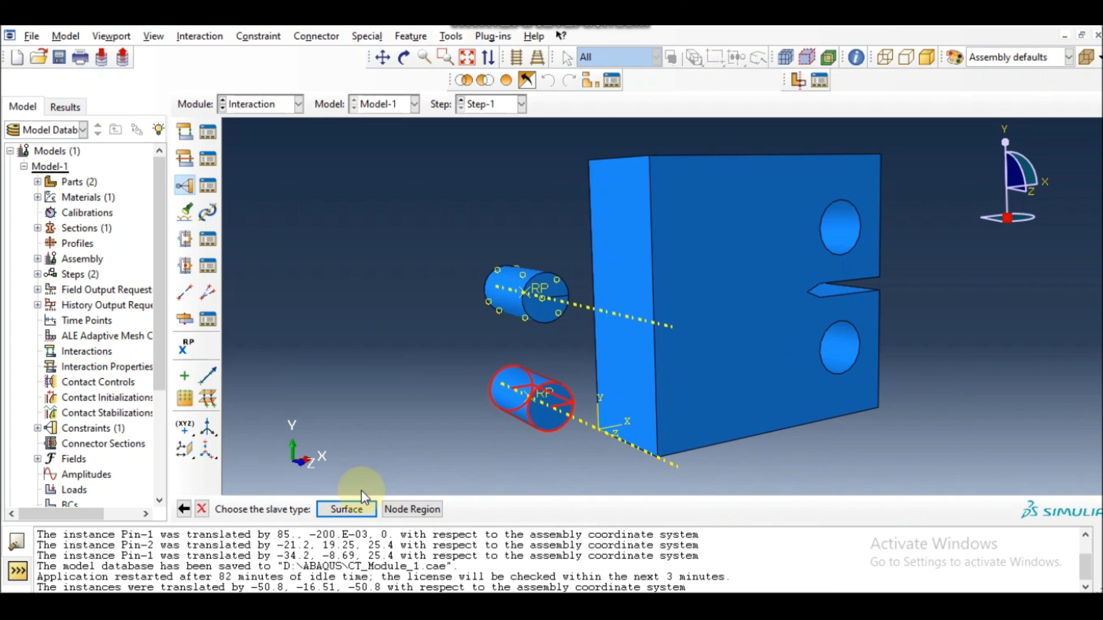
# - Assign the specimen's lower hole surface as the slave and save the second tie constraint with its default settings
pyautogui.click(351, 509)
pyautogui.click(842, 361)
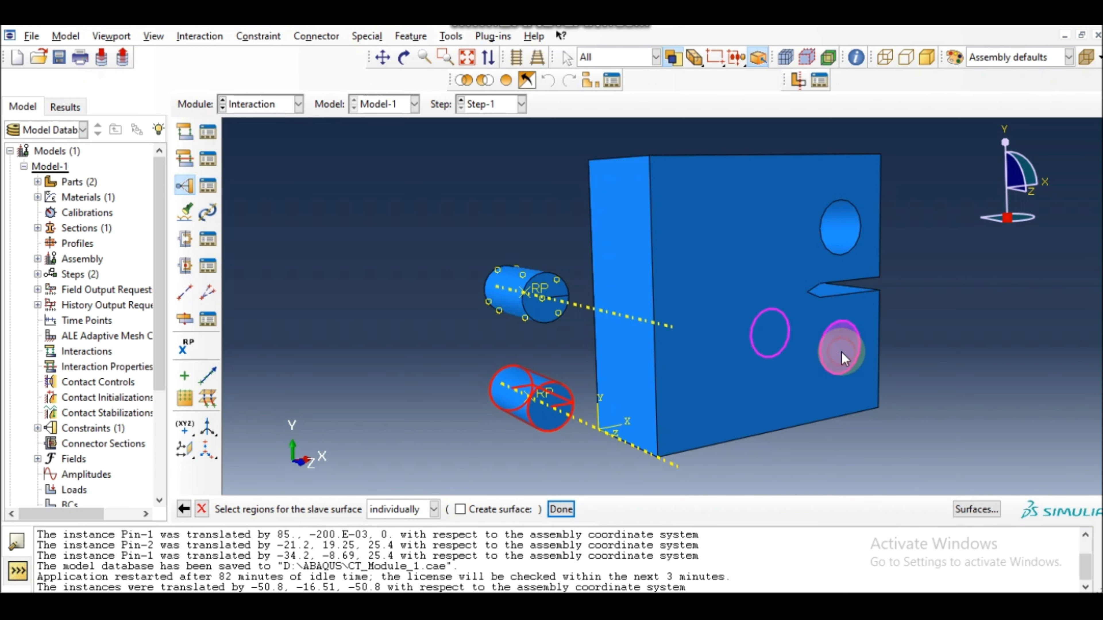
pyautogui.click(561, 509)
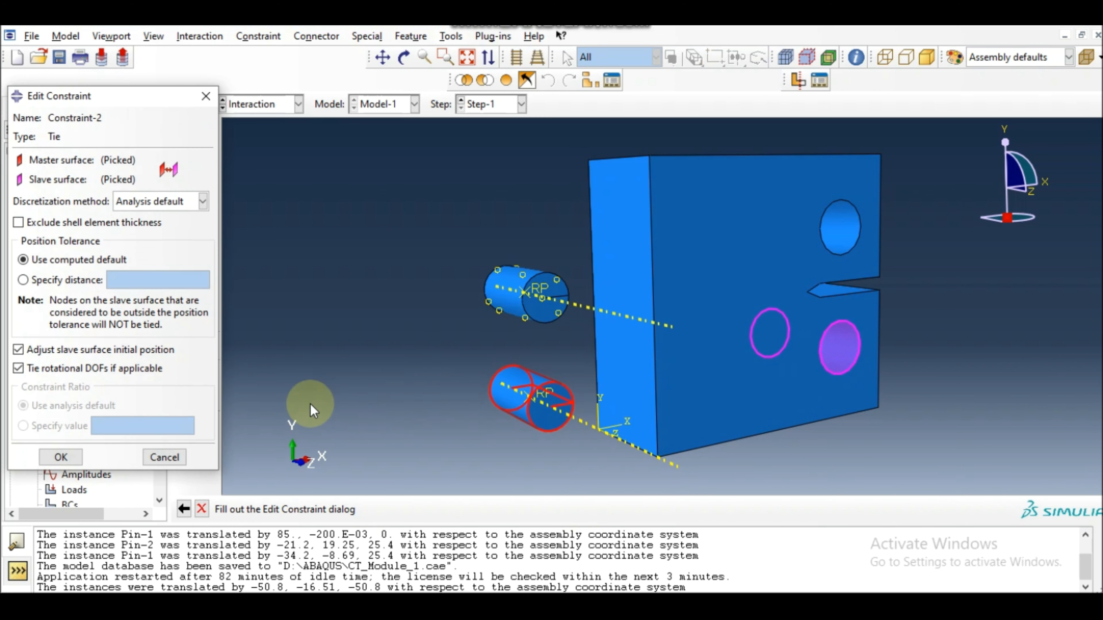
pyautogui.click(65, 456)
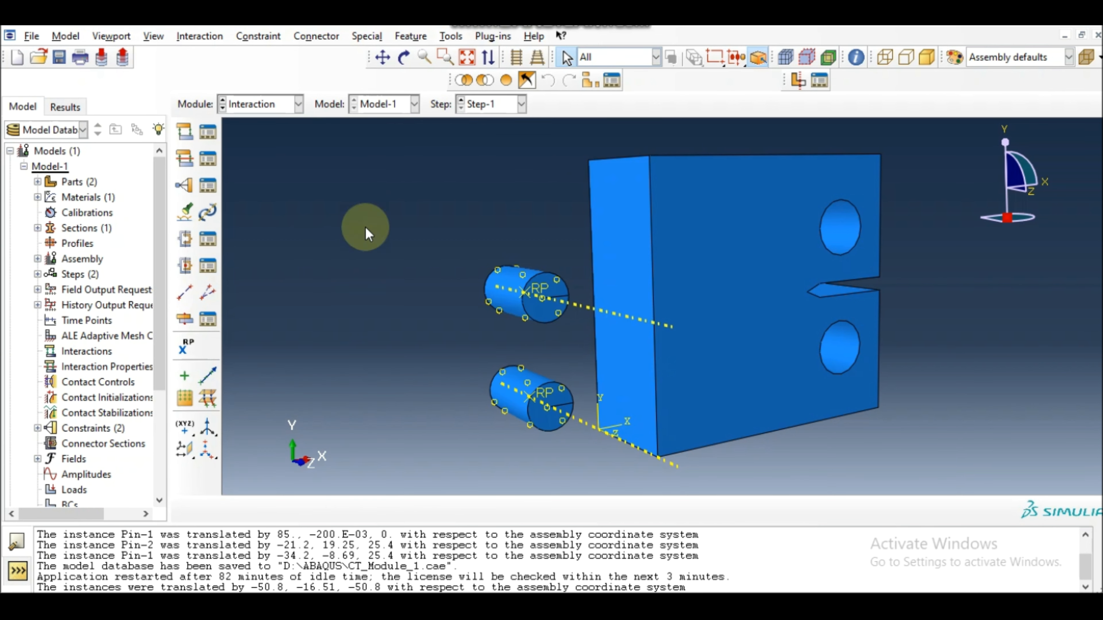
# - In the Assembly module, start a Translate Instance operation and select Pin-1 and Pin-2 as the instances
pyautogui.click(299, 106)
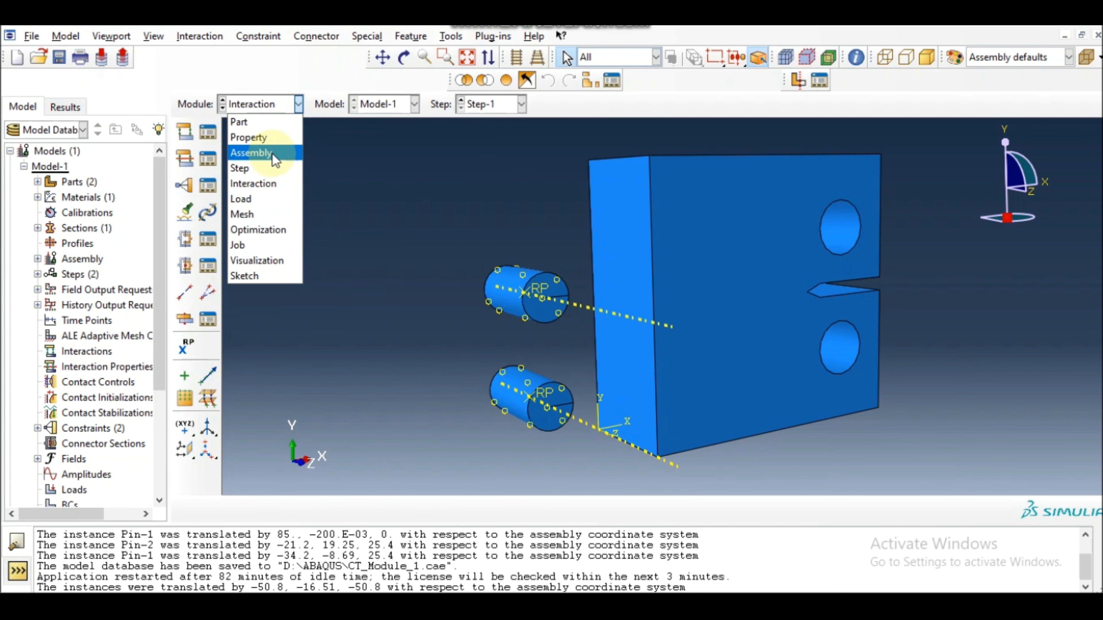
pyautogui.click(273, 153)
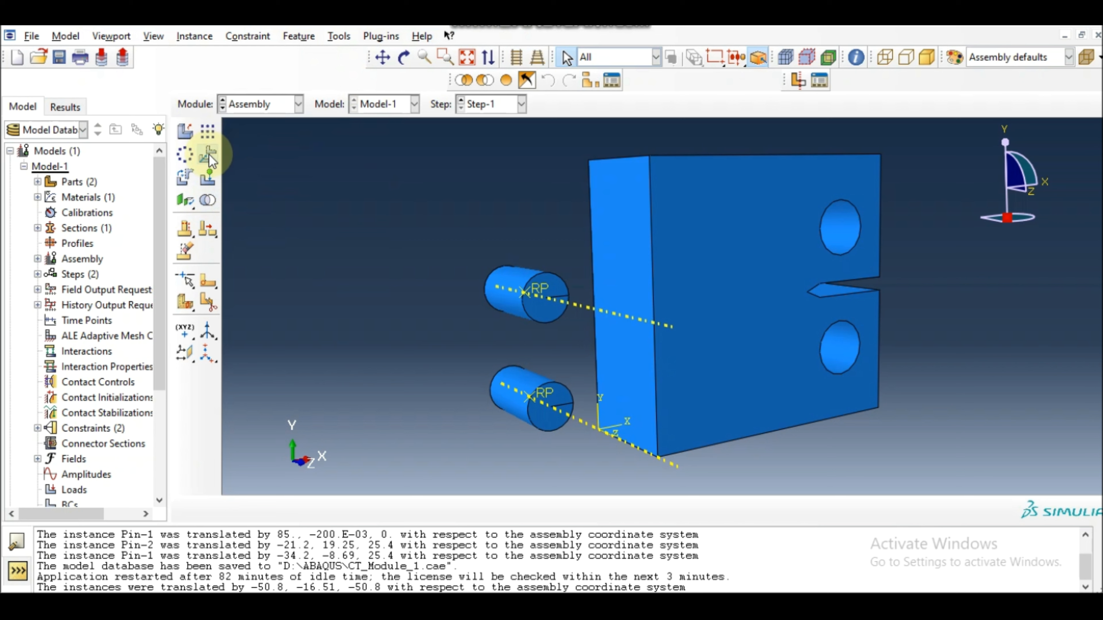
pyautogui.click(208, 154)
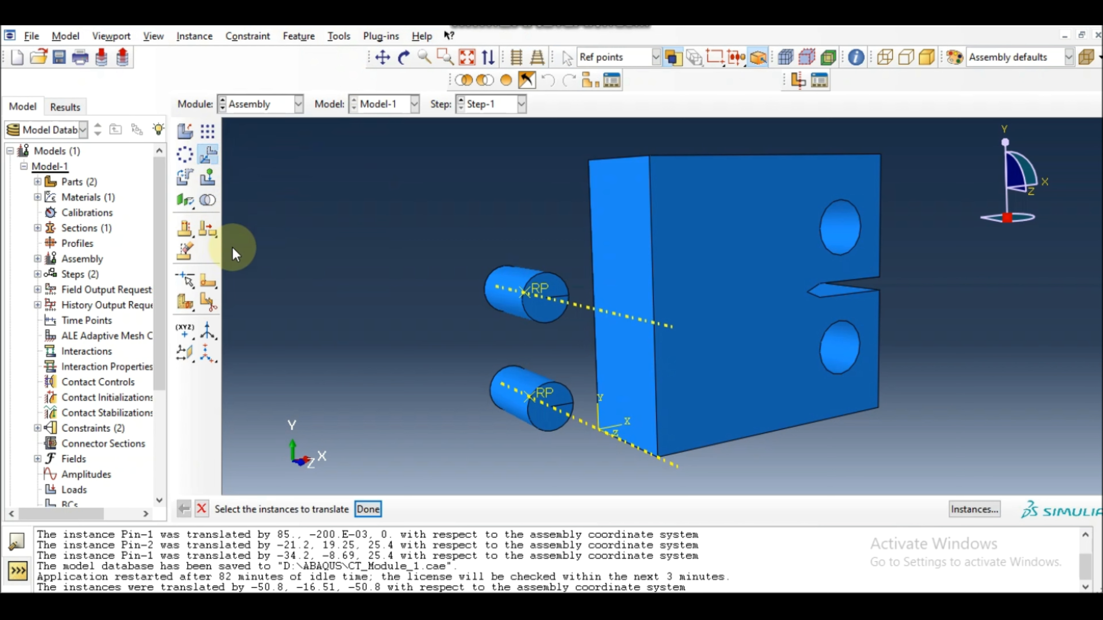
pyautogui.click(974, 509)
pyautogui.click(41, 152)
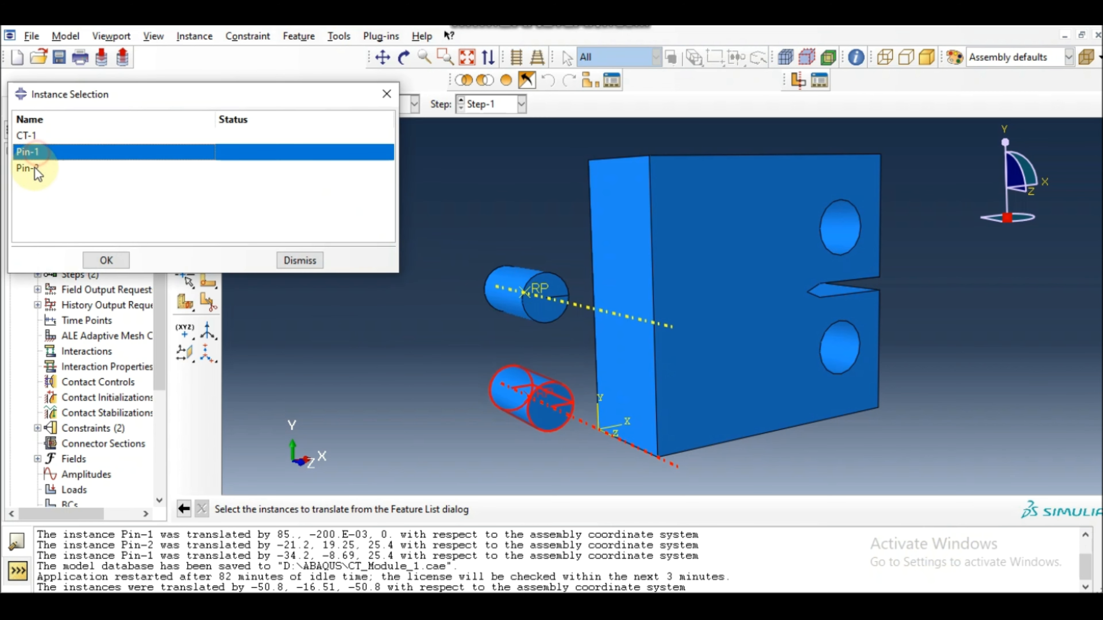
pyautogui.keyDown('ctrl'); pyautogui.click(30, 168); pyautogui.keyUp('ctrl')
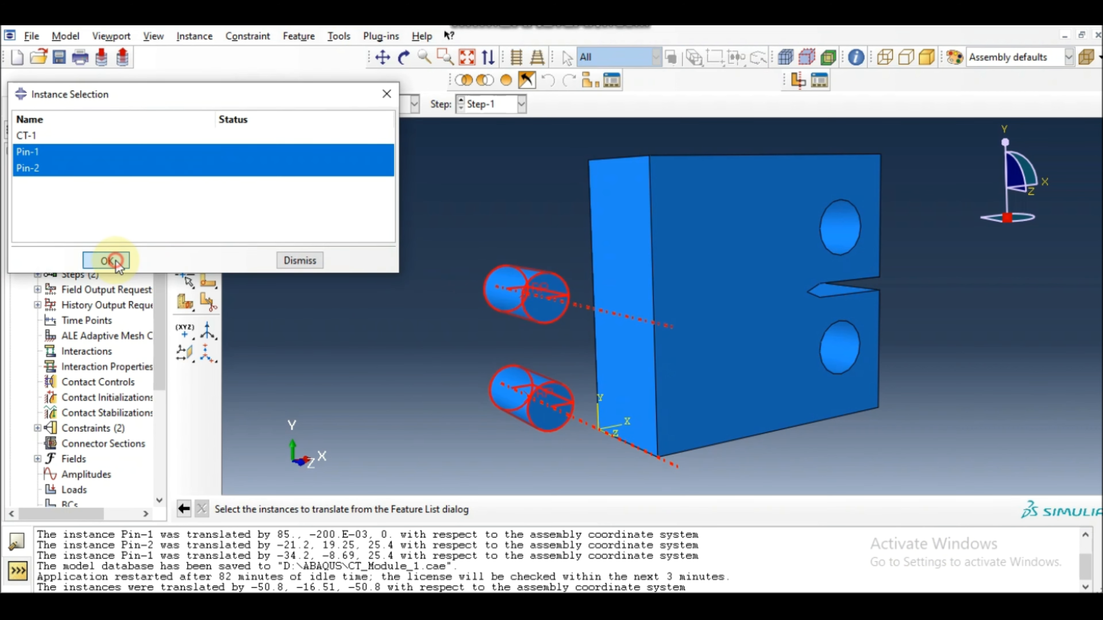
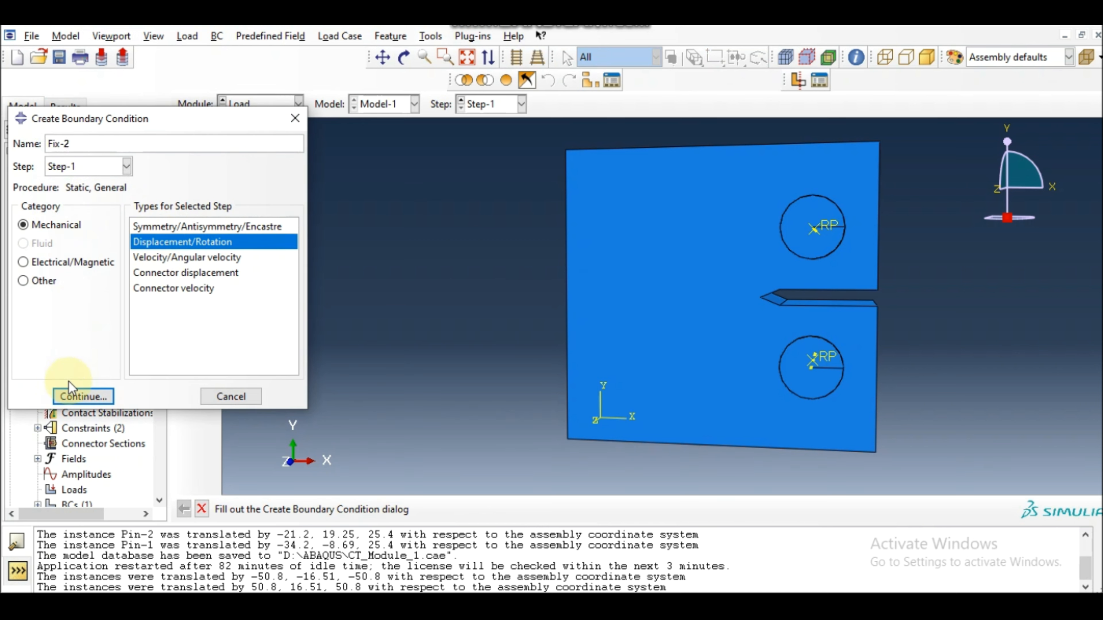
# - Apply the Displacement/Rotation boundary condition Fix-2 in Step-1 to the lower pin's reference point with U1, U2 and U3 set to 0
pyautogui.click(82, 395)
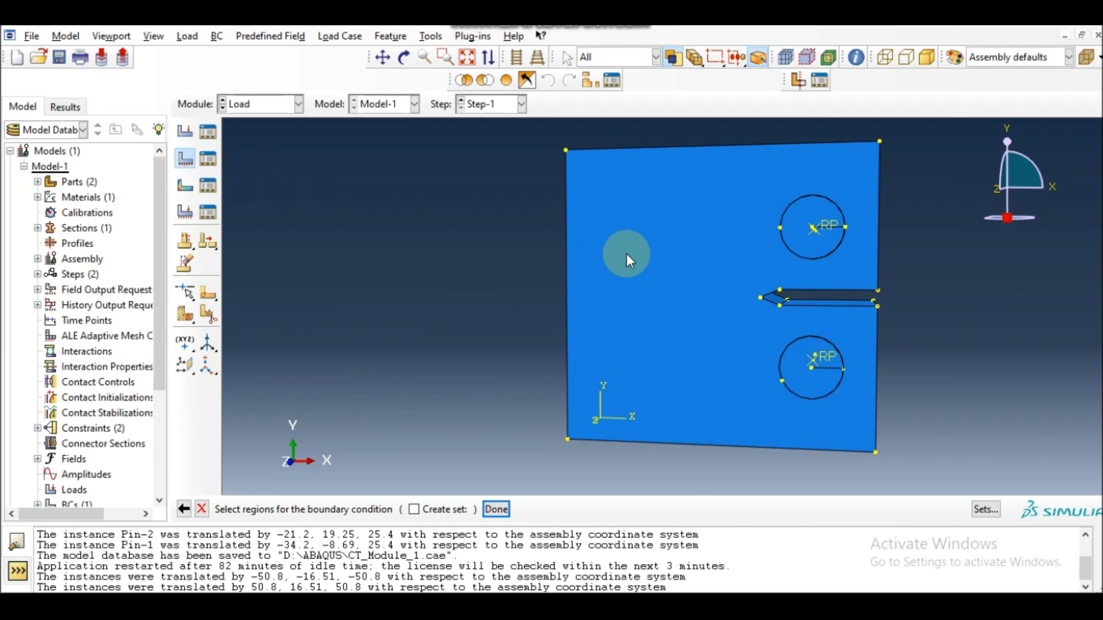
pyautogui.click(811, 369)
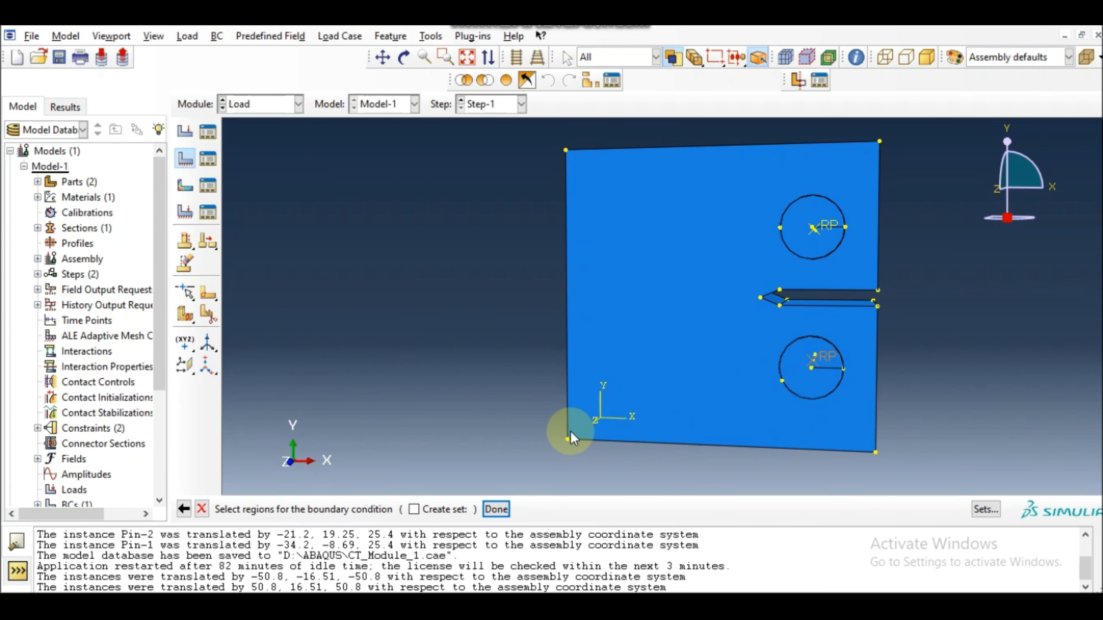
pyautogui.click(495, 509)
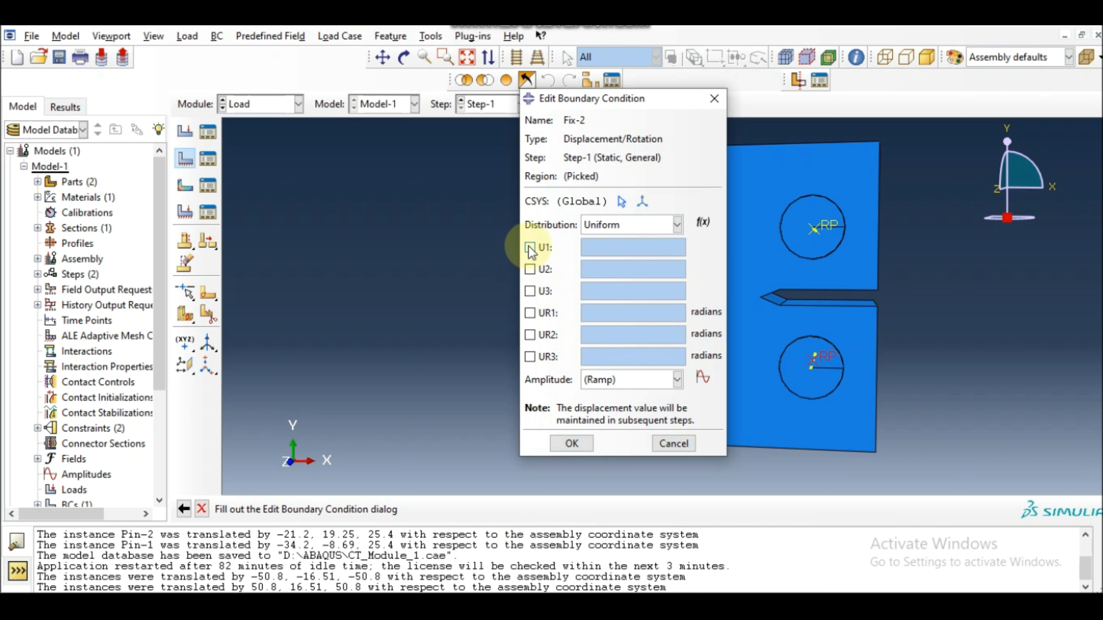
pyautogui.click(529, 247)
pyautogui.click(529, 269)
pyautogui.click(529, 291)
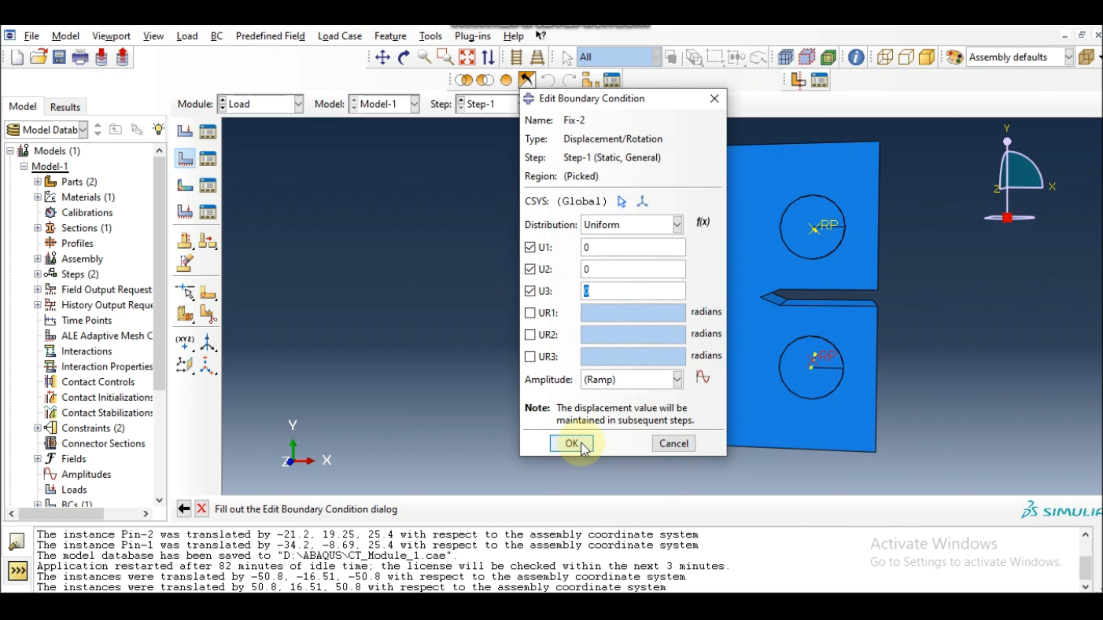
pyautogui.click(572, 443)
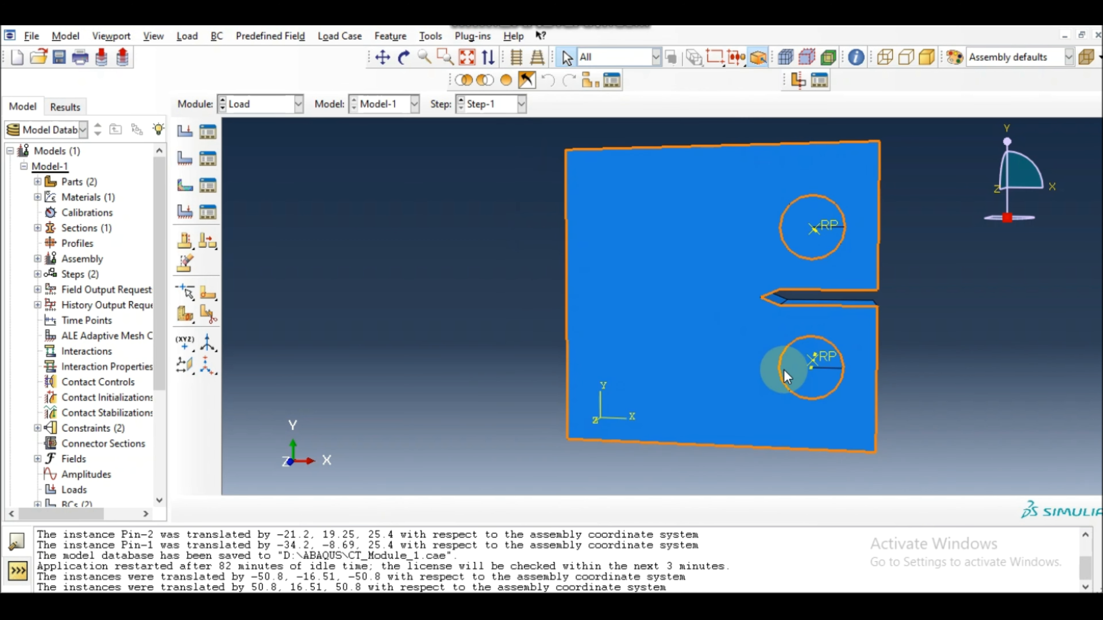
# - Create a Displacement/Rotation boundary condition named Disp in Step-1 on the upper pin's reference point with U2 set to 0.1
pyautogui.click(184, 161)
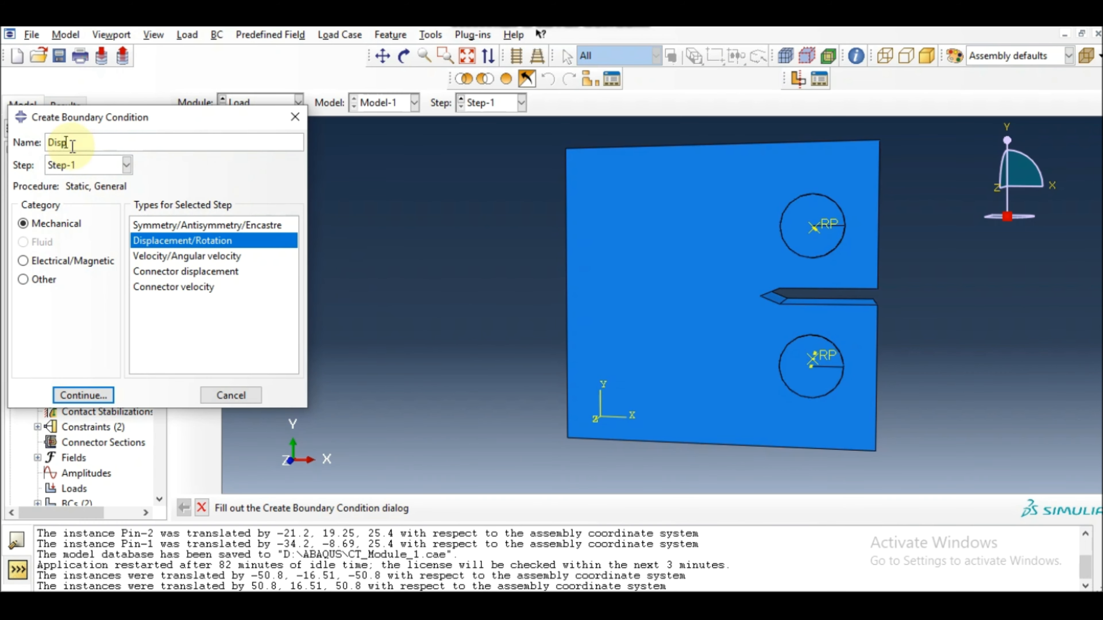
pyautogui.click(83, 394)
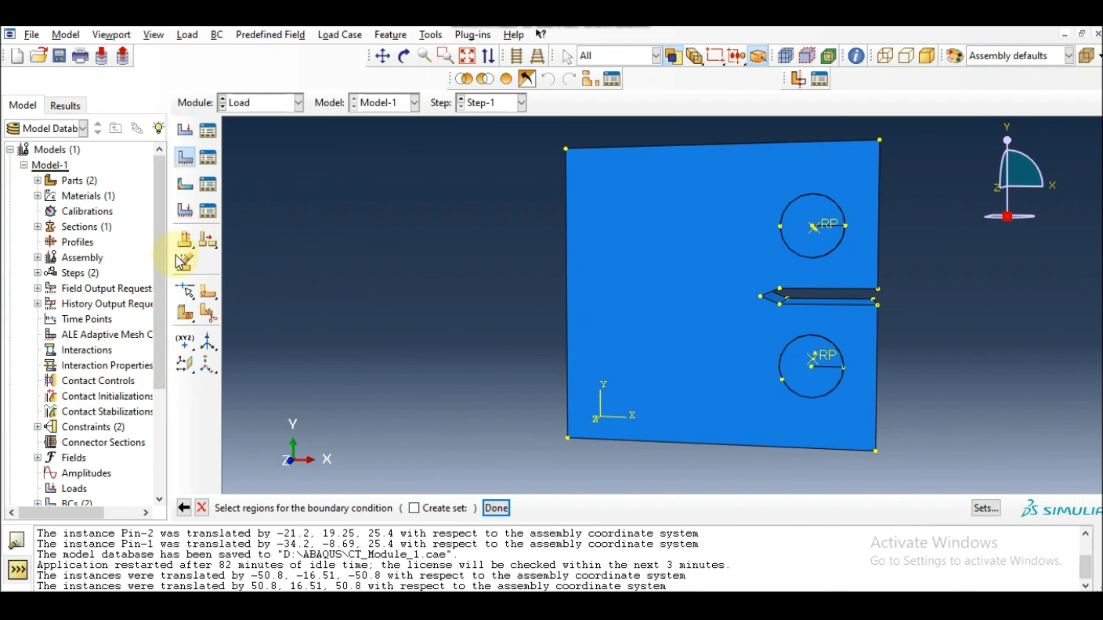
pyautogui.click(827, 222)
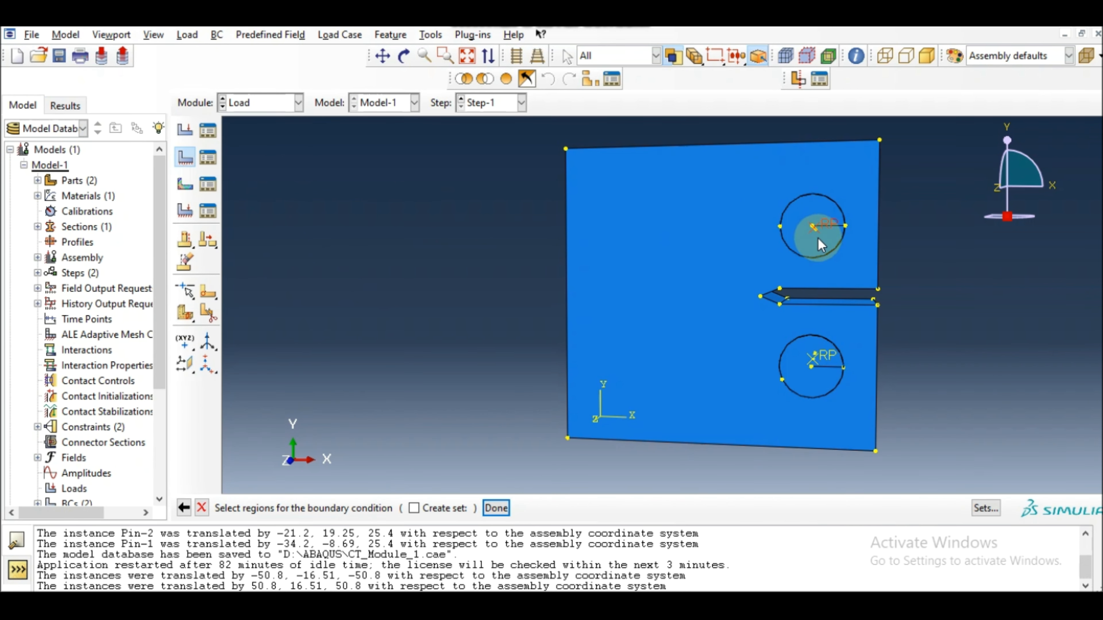
pyautogui.click(495, 508)
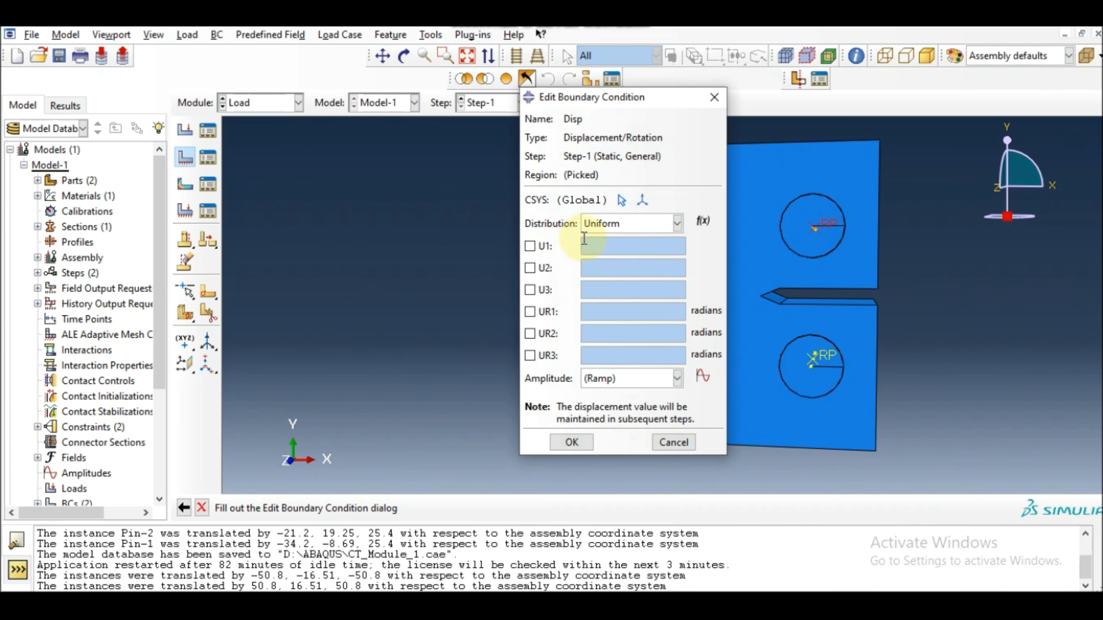
pyautogui.click(567, 268)
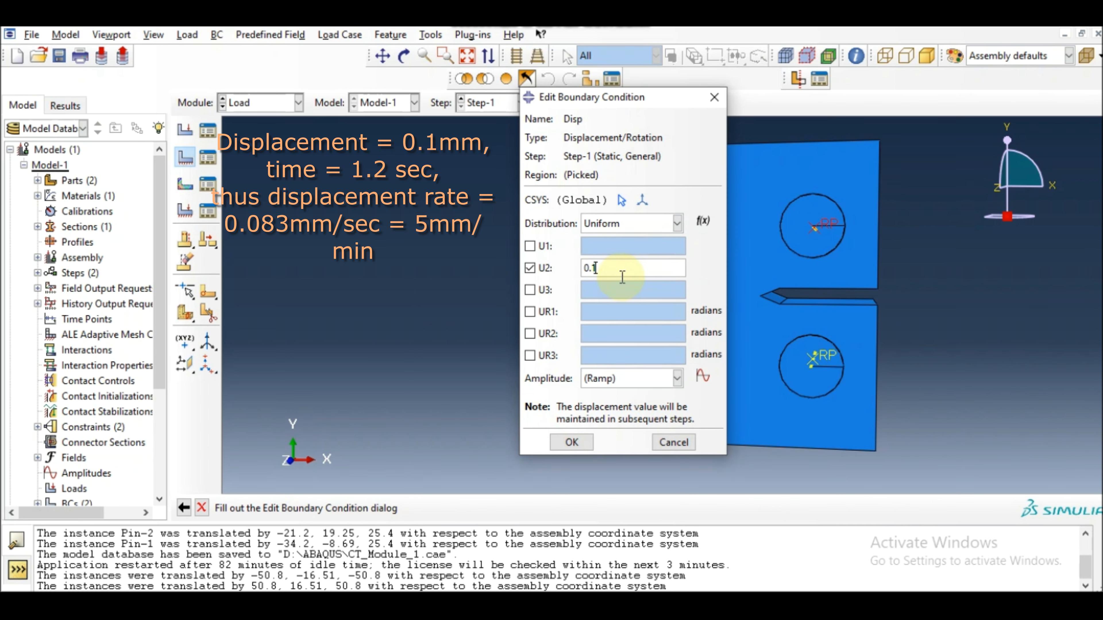
pyautogui.click(572, 442)
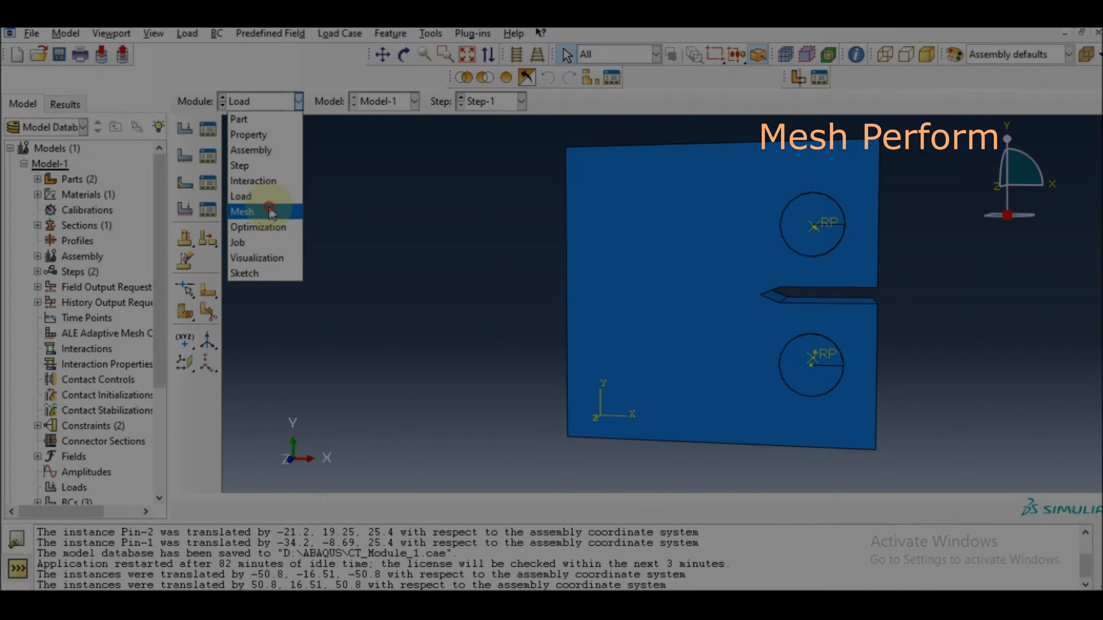
# - In the Mesh module, seed the CT part with an approximate global size of 2
pyautogui.click(246, 212)
pyautogui.click(529, 105)
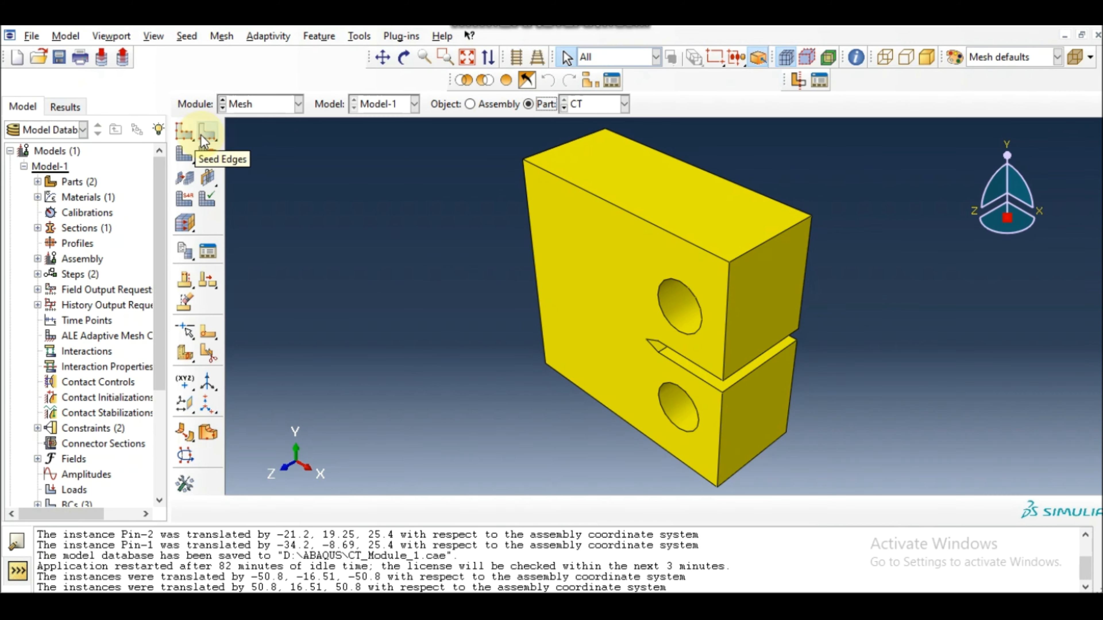
pyautogui.click(183, 133)
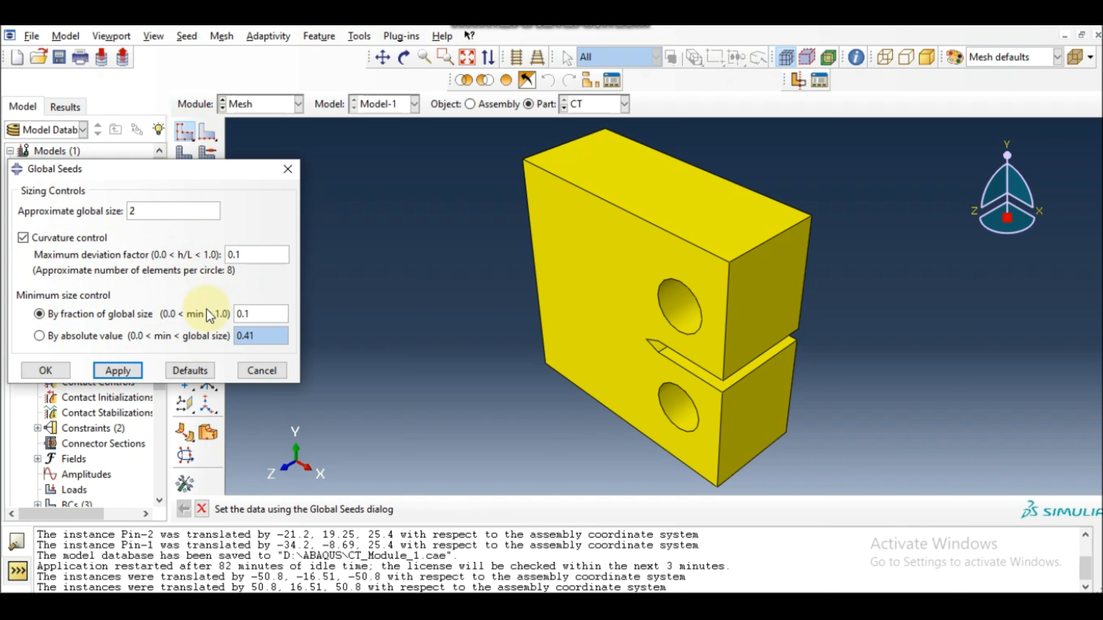
pyautogui.click(138, 367)
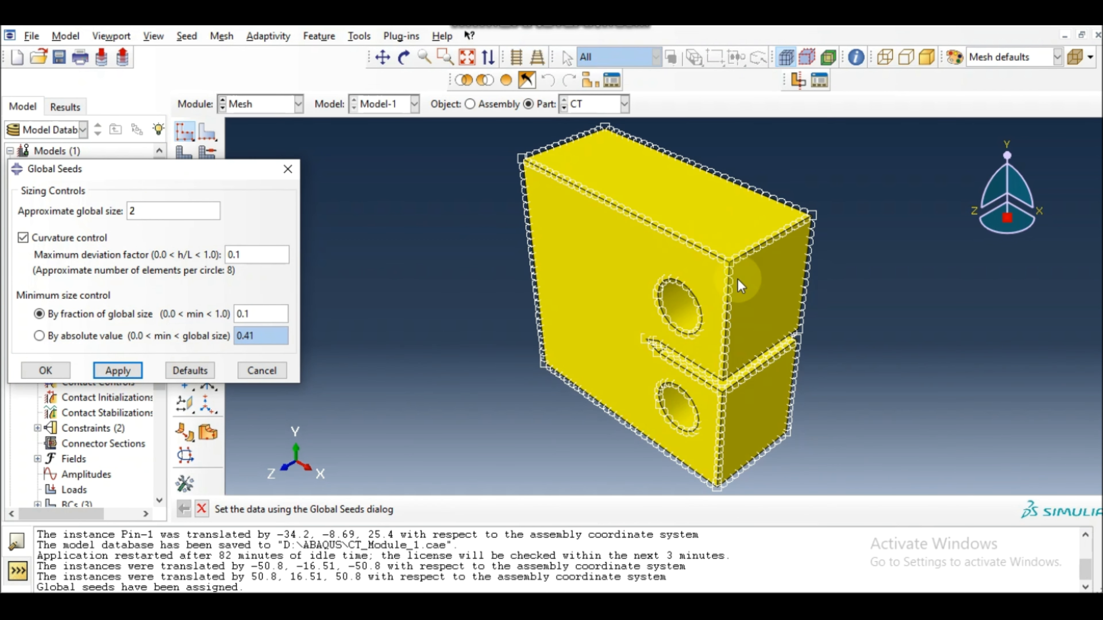
pyautogui.click(45, 371)
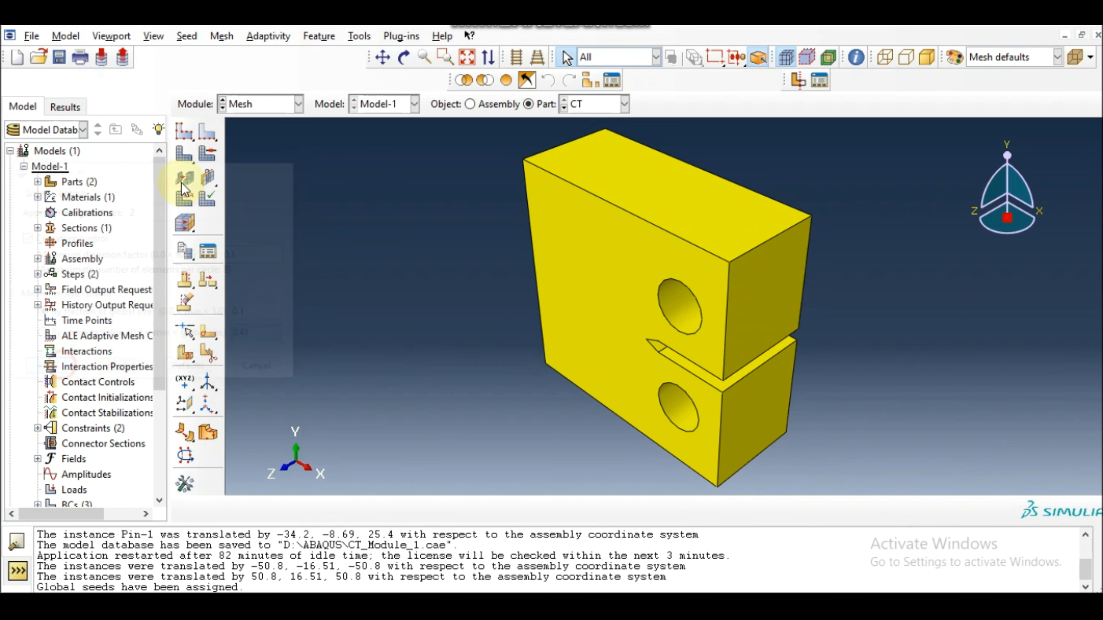
# - Use Hex, Sweep and Advancing front mesh controls on the CT part, and assign it the Explicit linear 3D Stress element type
pyautogui.click(208, 154)
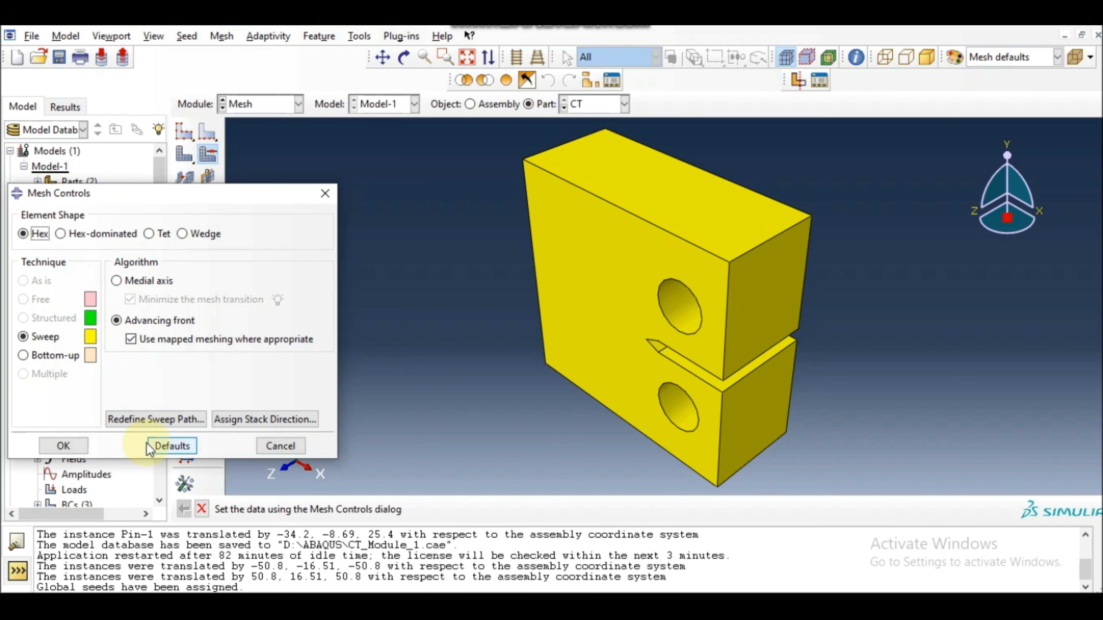
pyautogui.click(64, 446)
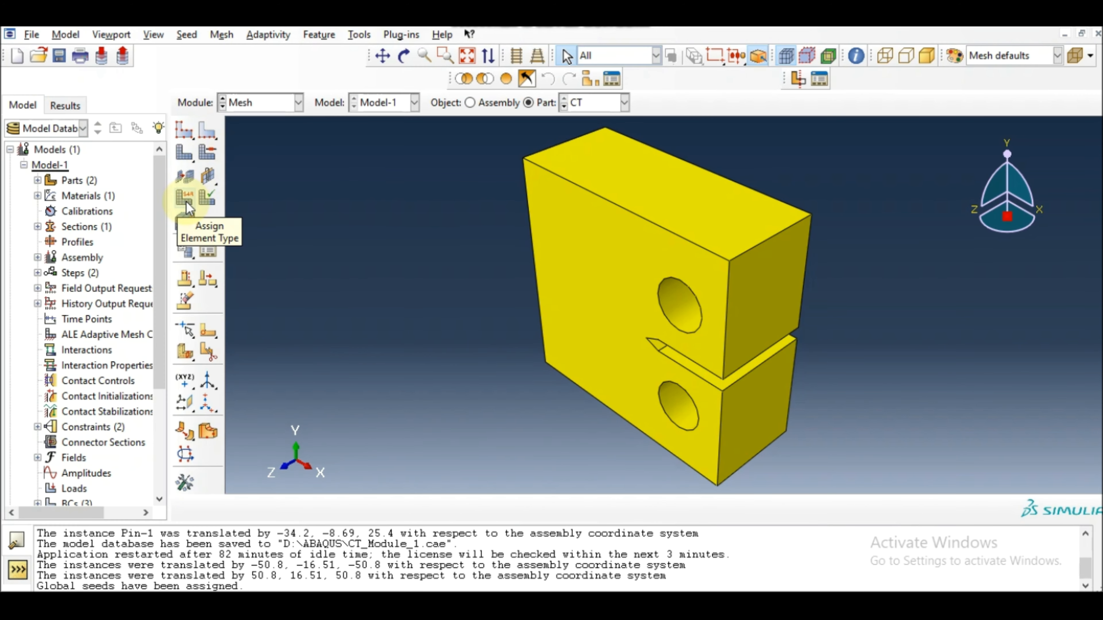
pyautogui.click(186, 200)
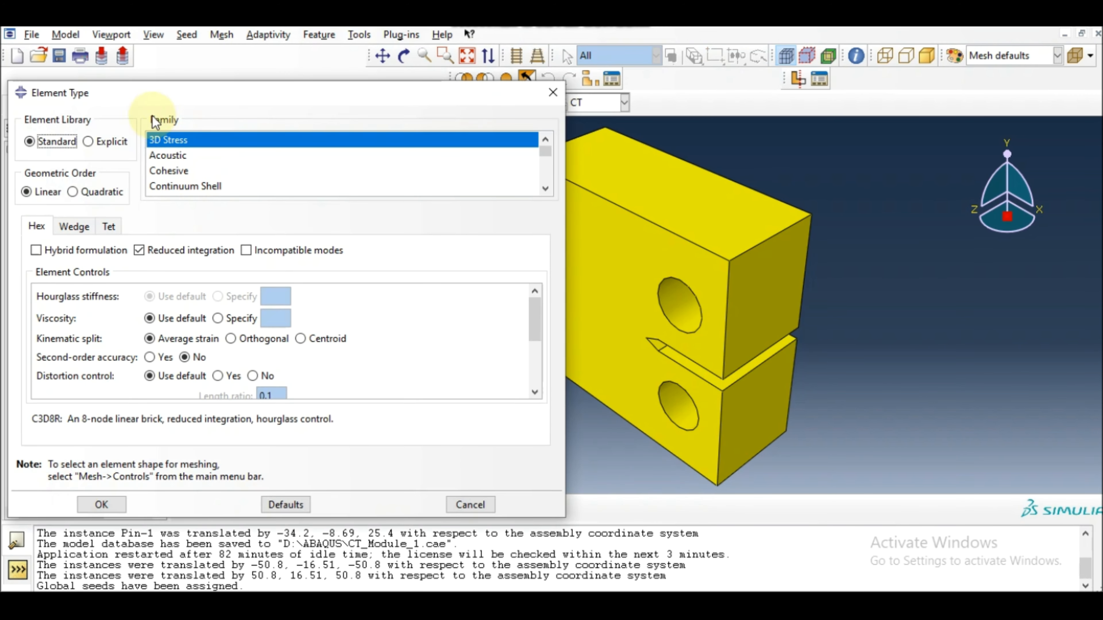
pyautogui.click(94, 142)
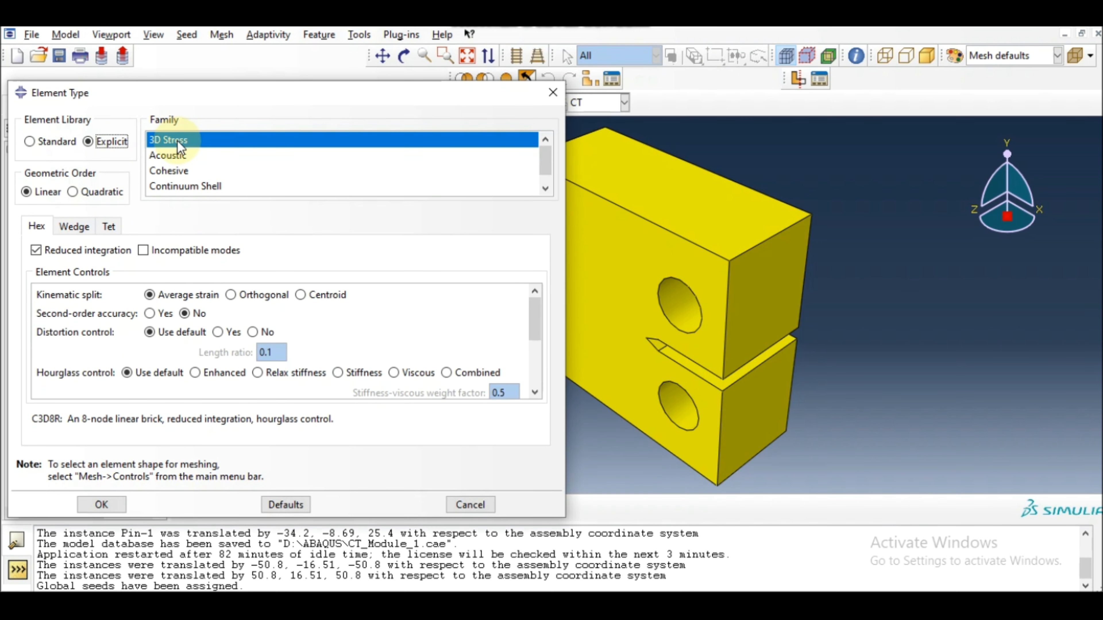
pyautogui.click(108, 505)
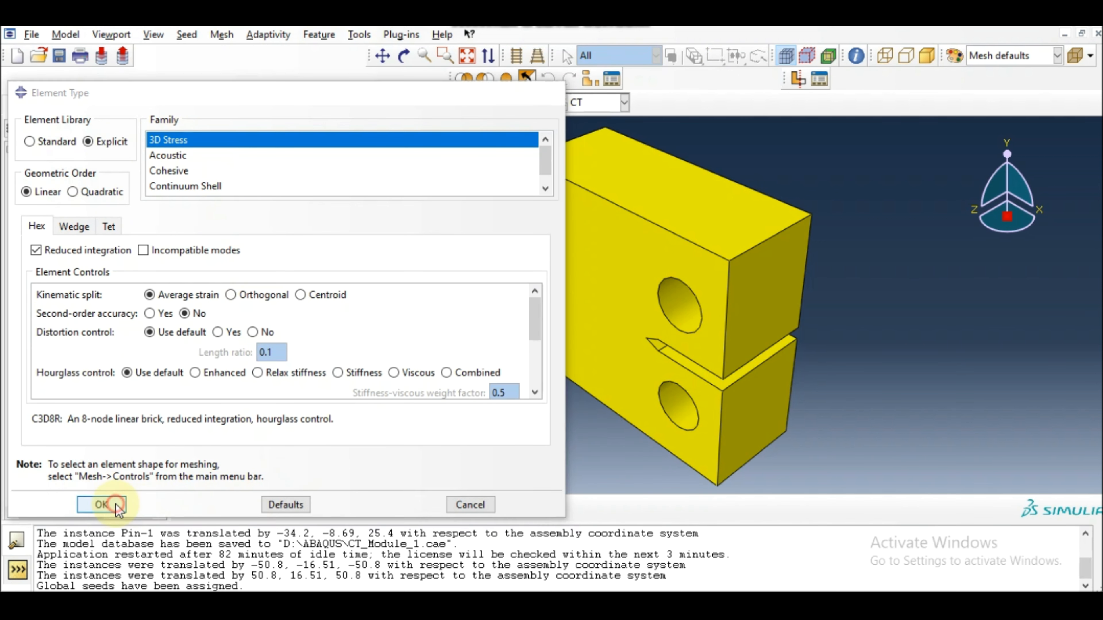
# - Generate the mesh on the CT part and inspect it around the holes and notch
pyautogui.click(188, 148)
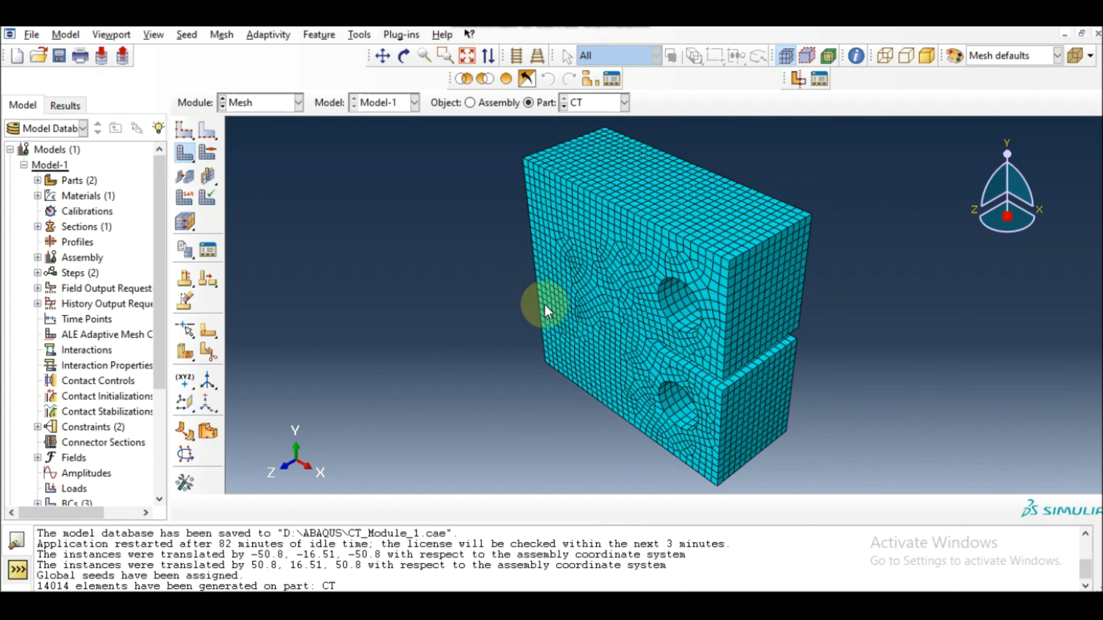
pyautogui.click(405, 56)
pyautogui.moveTo(712, 415); pyautogui.dragTo(725, 256)
pyautogui.moveTo(737, 343)
pyautogui.mouseDown()
pyautogui.moveTo(716, 334)
pyautogui.moveTo(731, 332)
pyautogui.mouseUp()
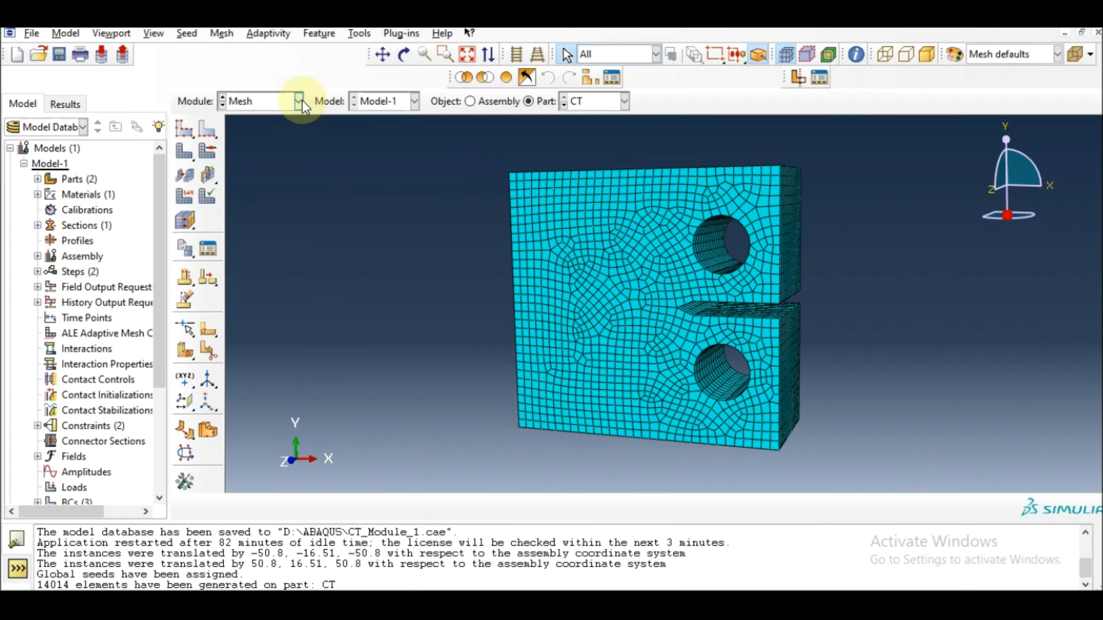
# - In the Job module, create a full-analysis job named Compact_Test from Model-1, keeping the default job settings
pyautogui.click(302, 101)
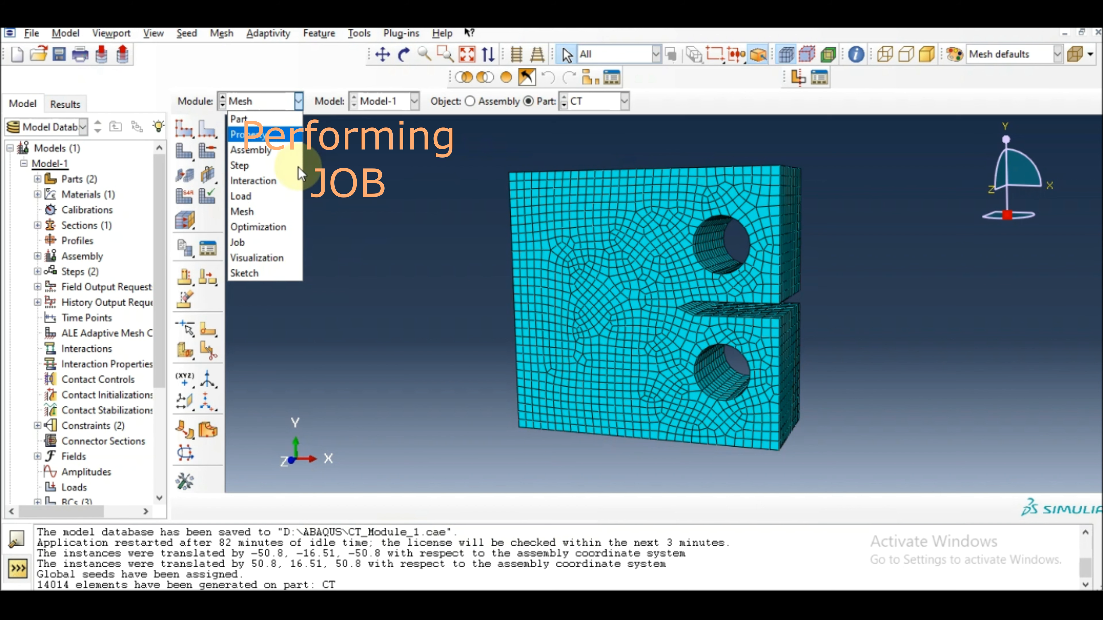
pyautogui.click(261, 236)
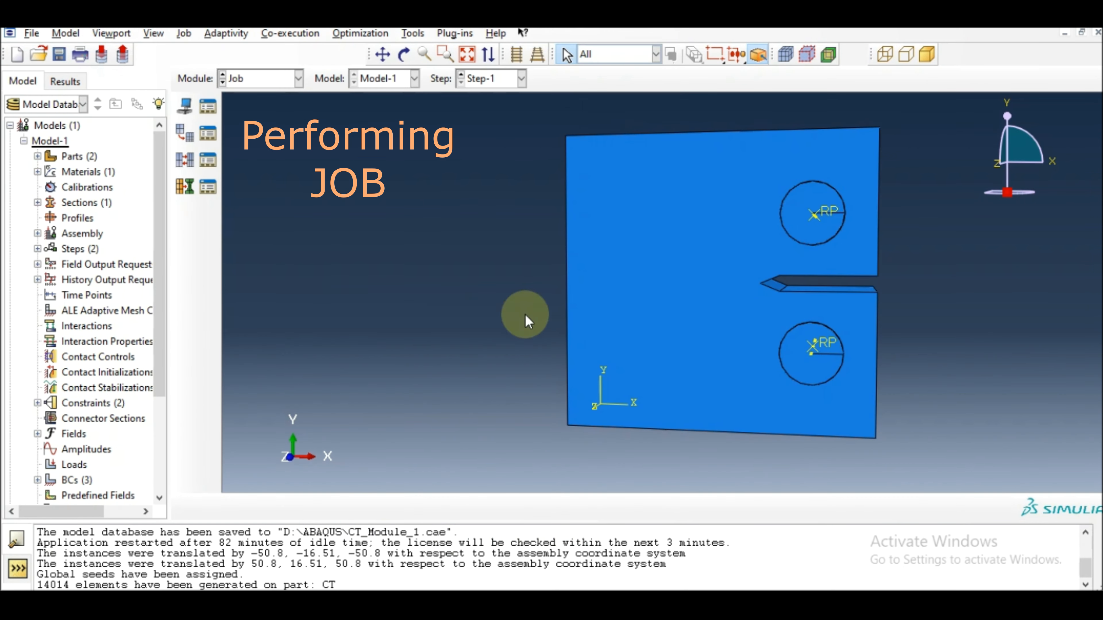
pyautogui.click(189, 110)
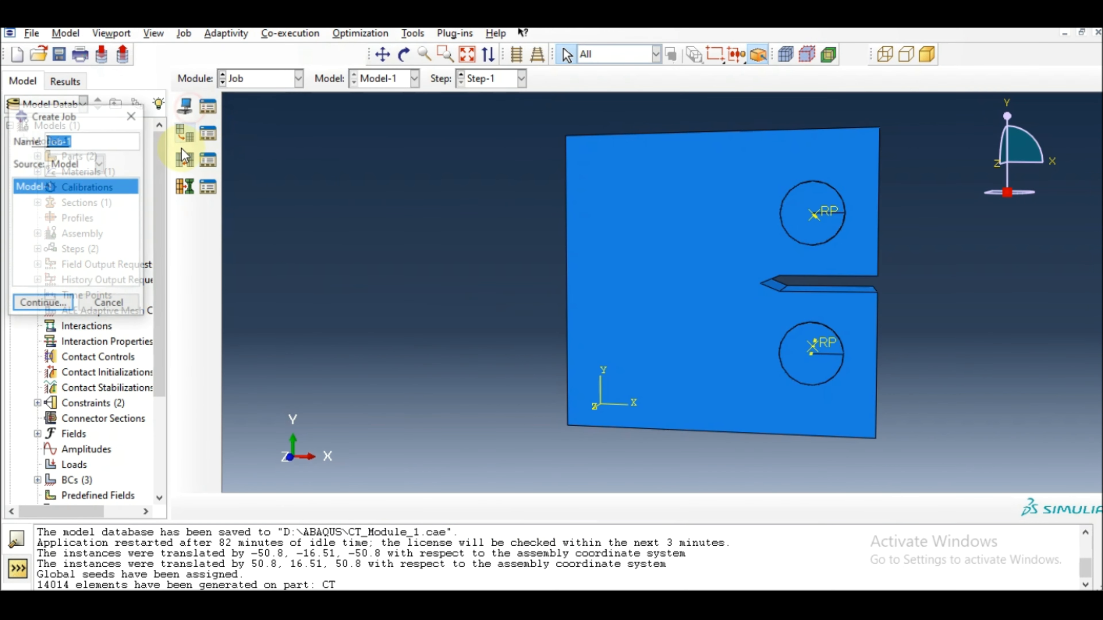
pyautogui.write('Compact_Test')
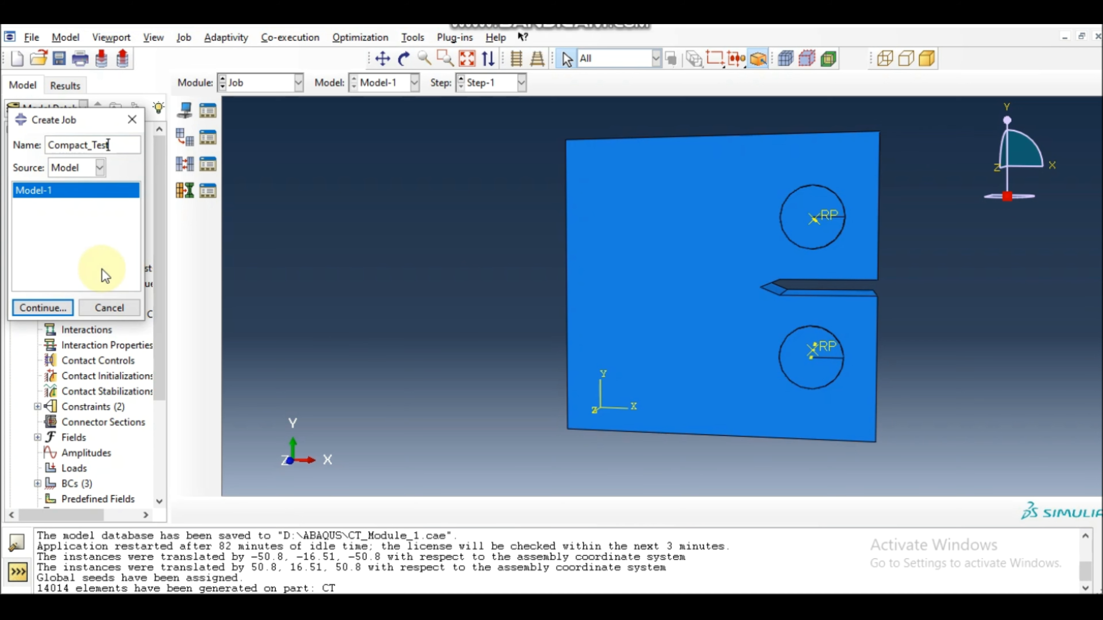
pyautogui.click(35, 308)
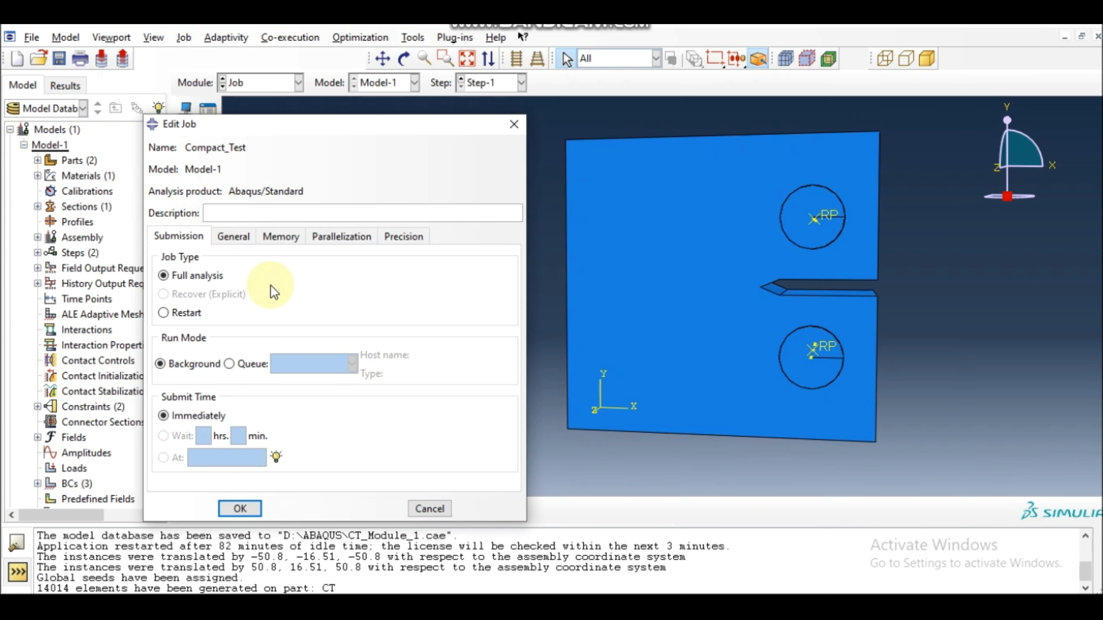
pyautogui.click(247, 235)
pyautogui.click(281, 236)
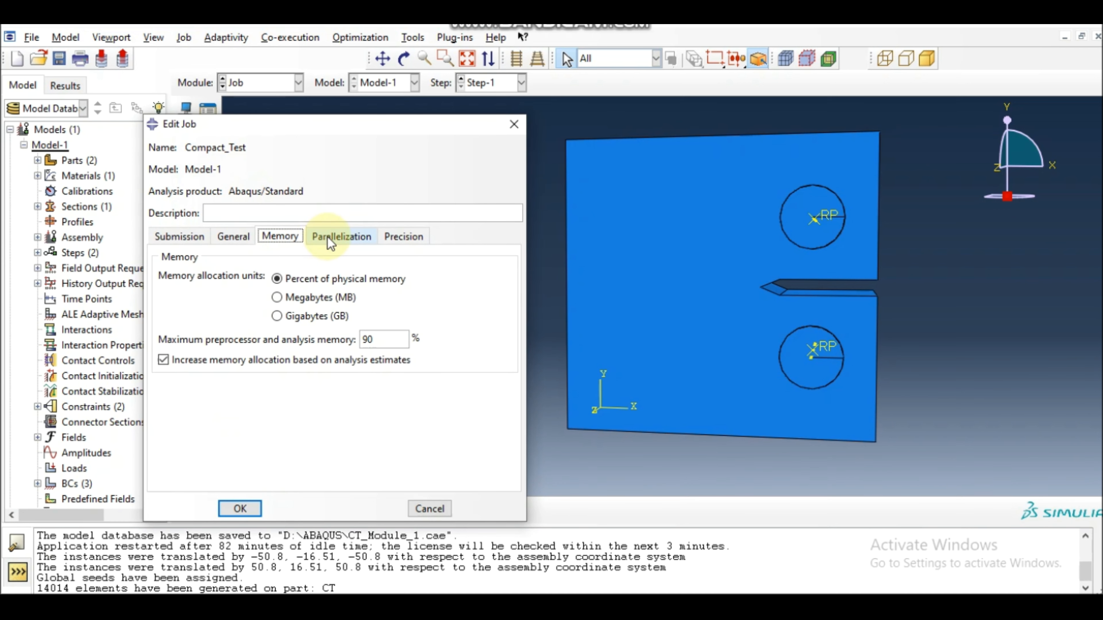
pyautogui.click(341, 237)
pyautogui.click(402, 237)
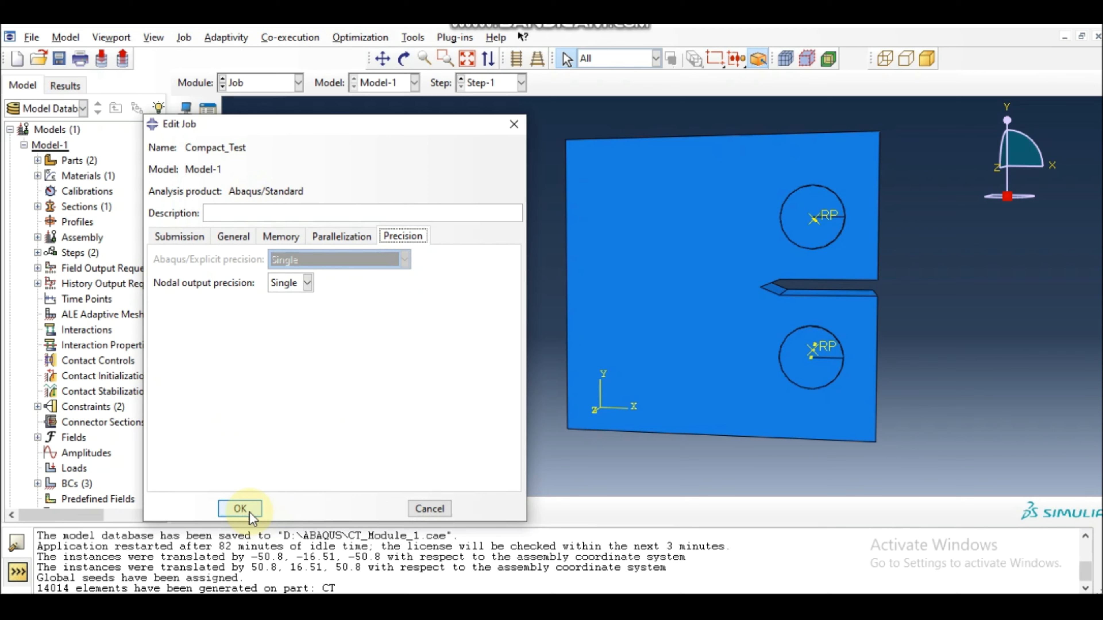
pyautogui.click(240, 508)
# - Run a data check on the Compact_Test job and submit it for analysis
pyautogui.click(208, 109)
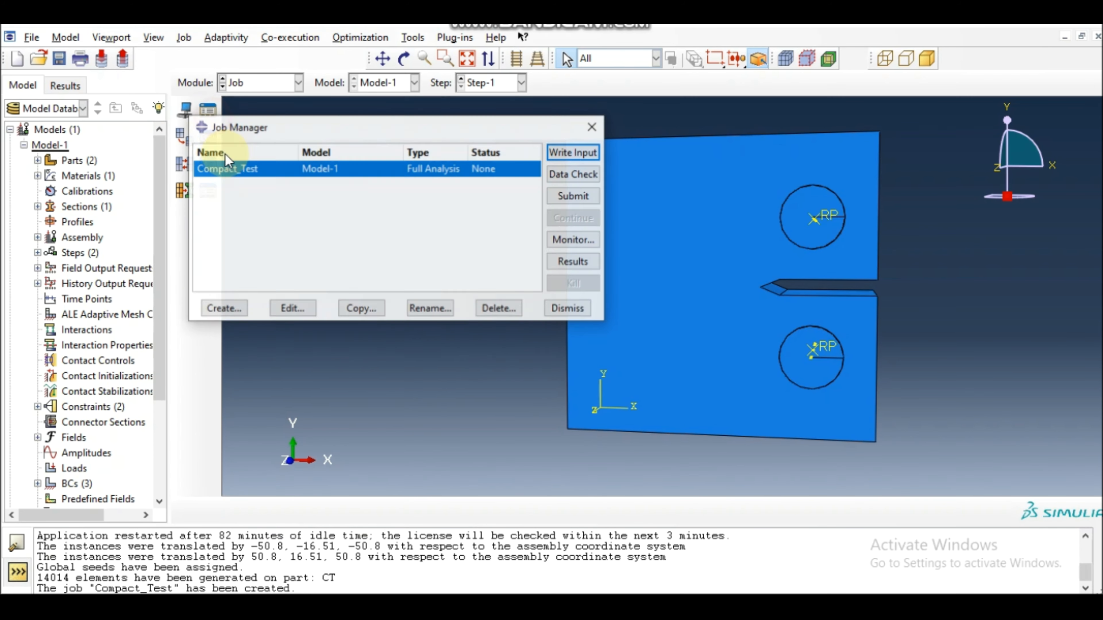
pyautogui.click(580, 174)
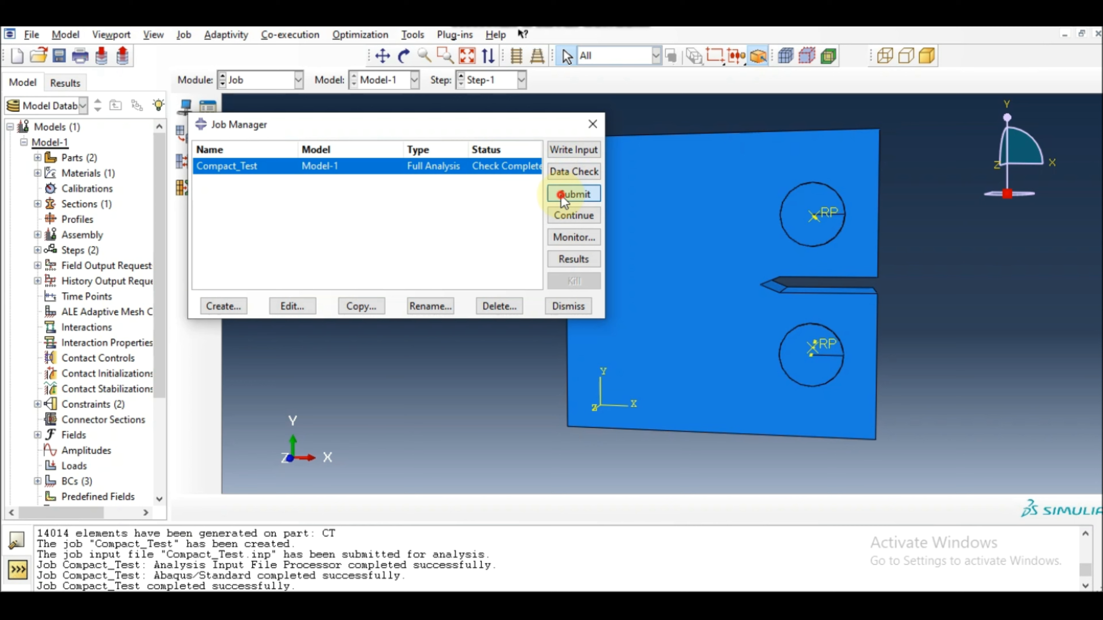
pyautogui.click(561, 196)
pyautogui.click(65, 369)
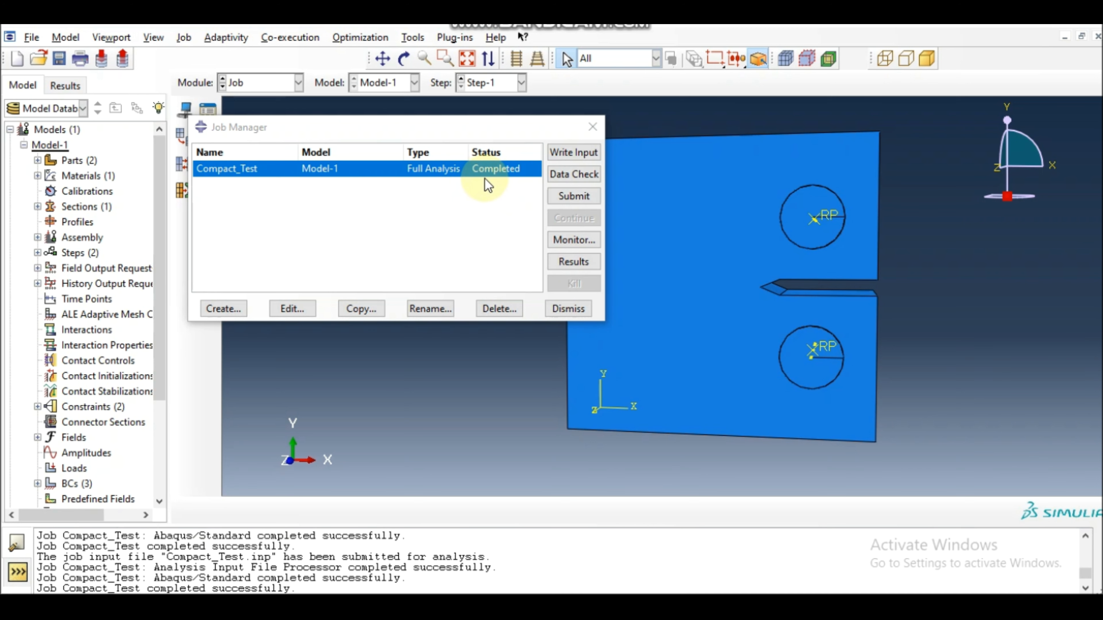
# - Monitor the Compact_Test job, enlarge its increment table and log to review them, and close the monitor
pyautogui.click(572, 241)
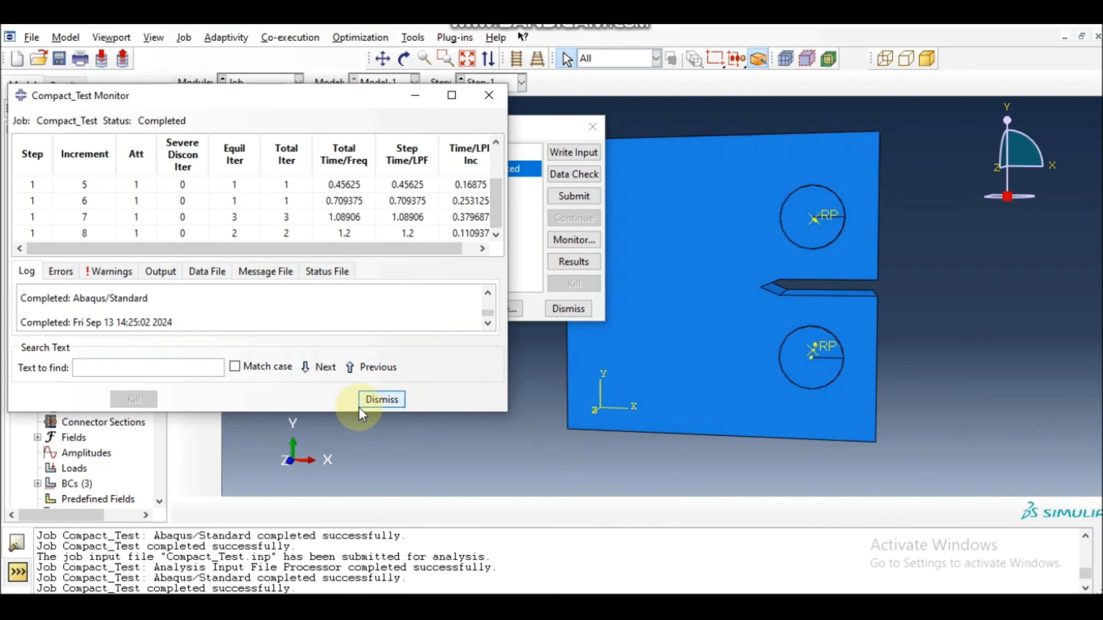
pyautogui.moveTo(344, 415); pyautogui.dragTo(369, 538)
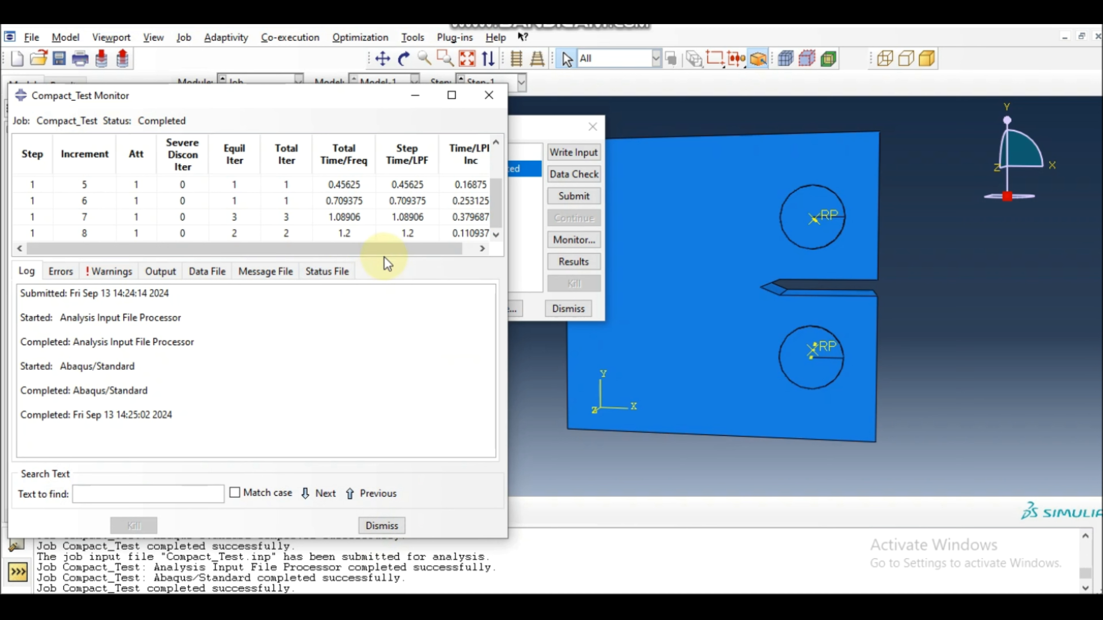
pyautogui.moveTo(383, 260); pyautogui.dragTo(382, 370)
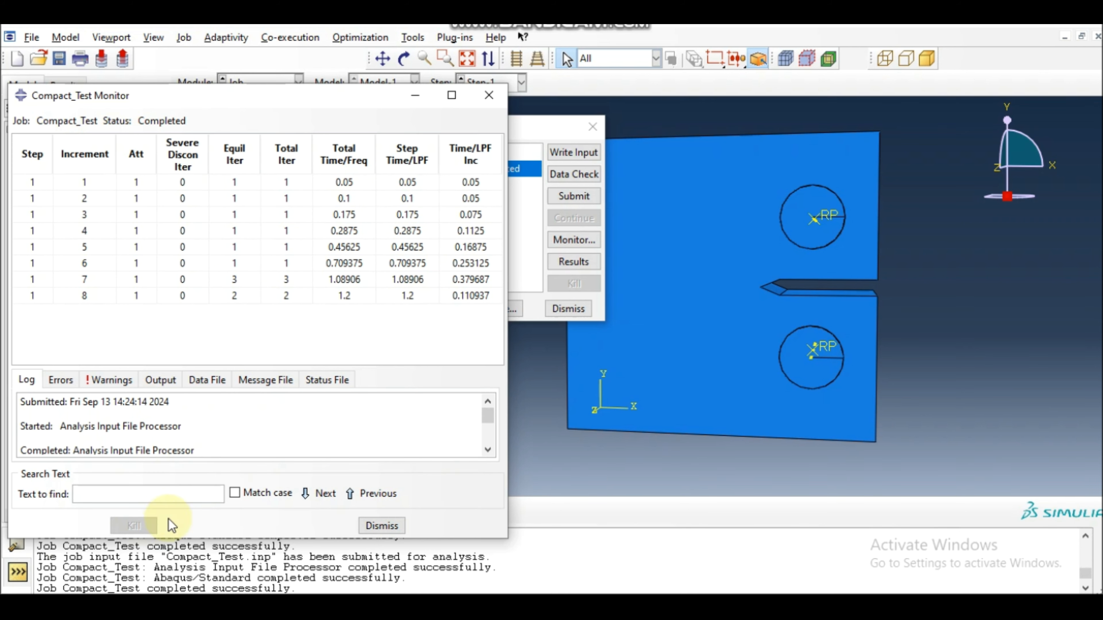
pyautogui.click(382, 526)
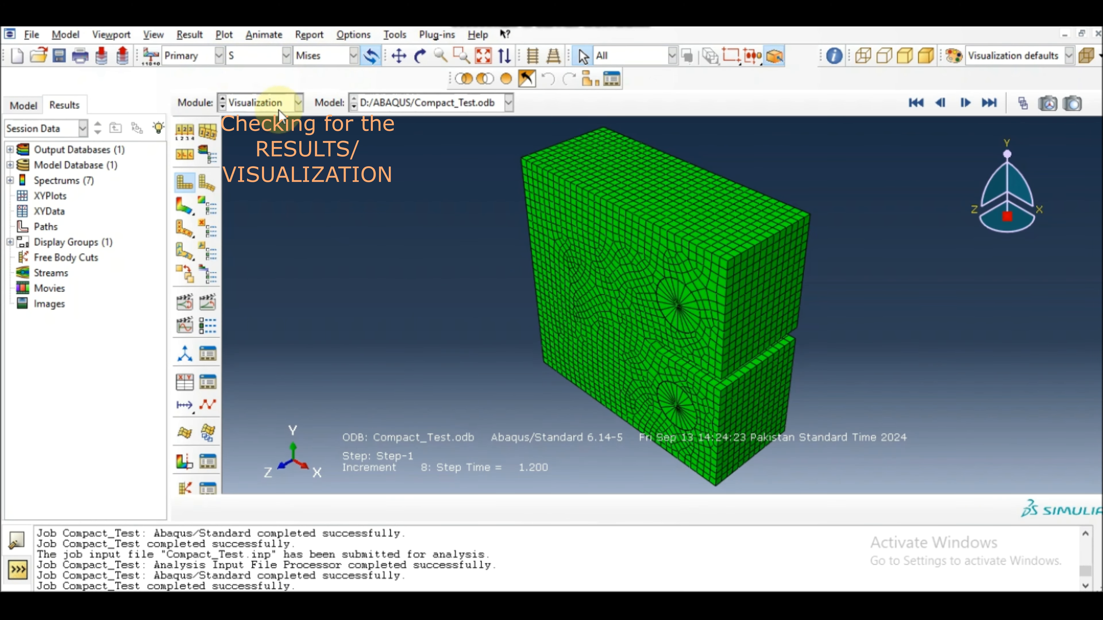
# - Open the results in Compact_Test.odb and plot the deformed shape of the specimen, inspecting the opened notch
pyautogui.click(287, 58)
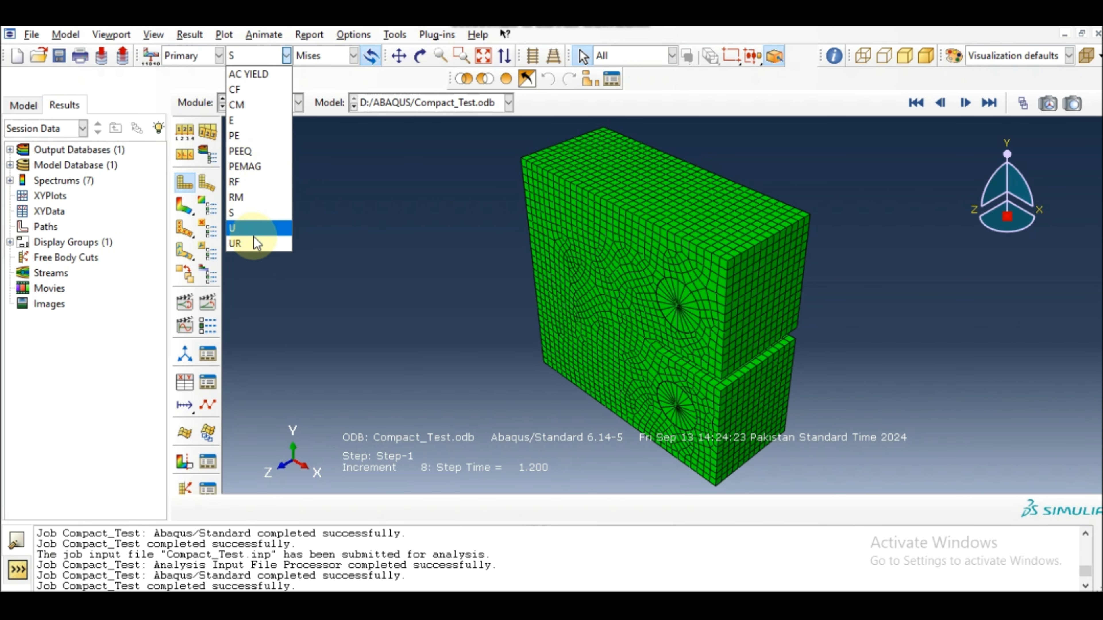
pyautogui.click(238, 209)
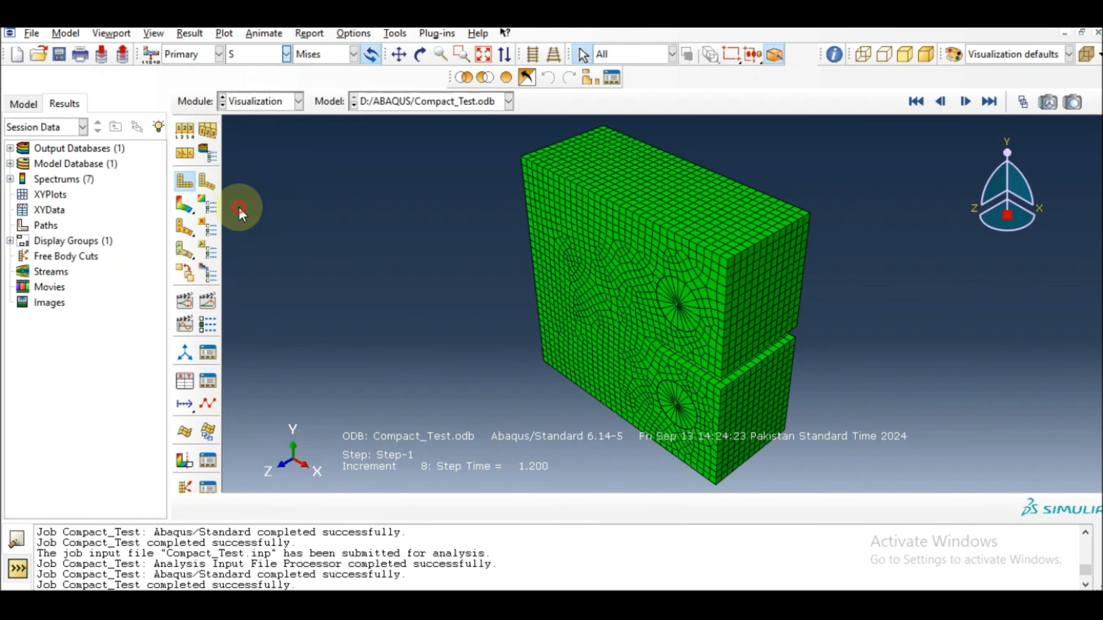
pyautogui.click(213, 183)
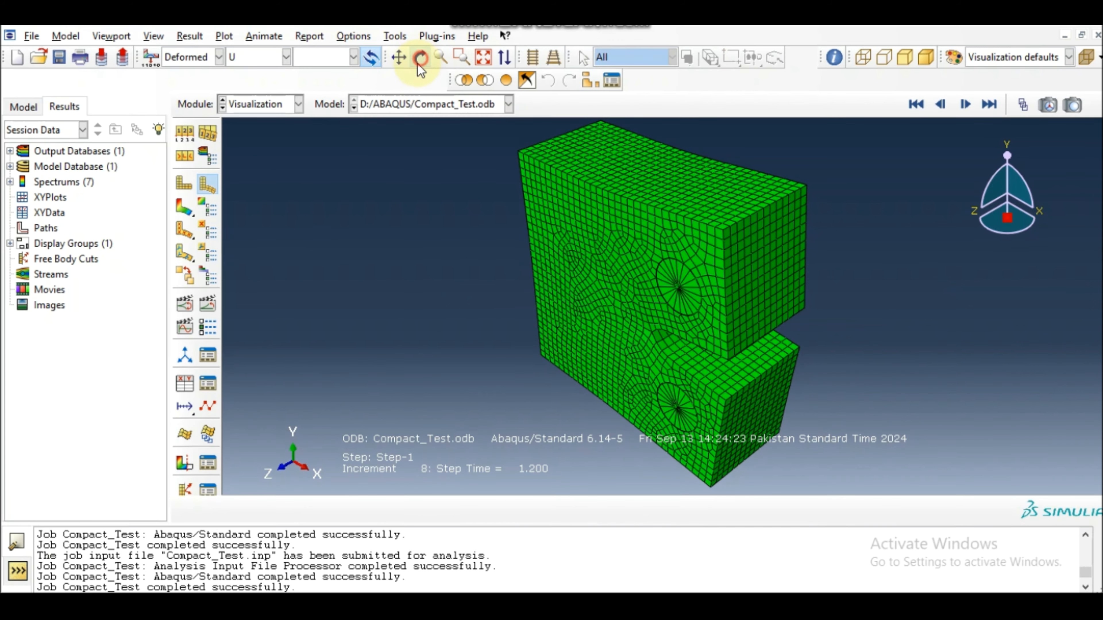
pyautogui.click(419, 63)
pyautogui.moveTo(571, 362); pyautogui.dragTo(663, 361)
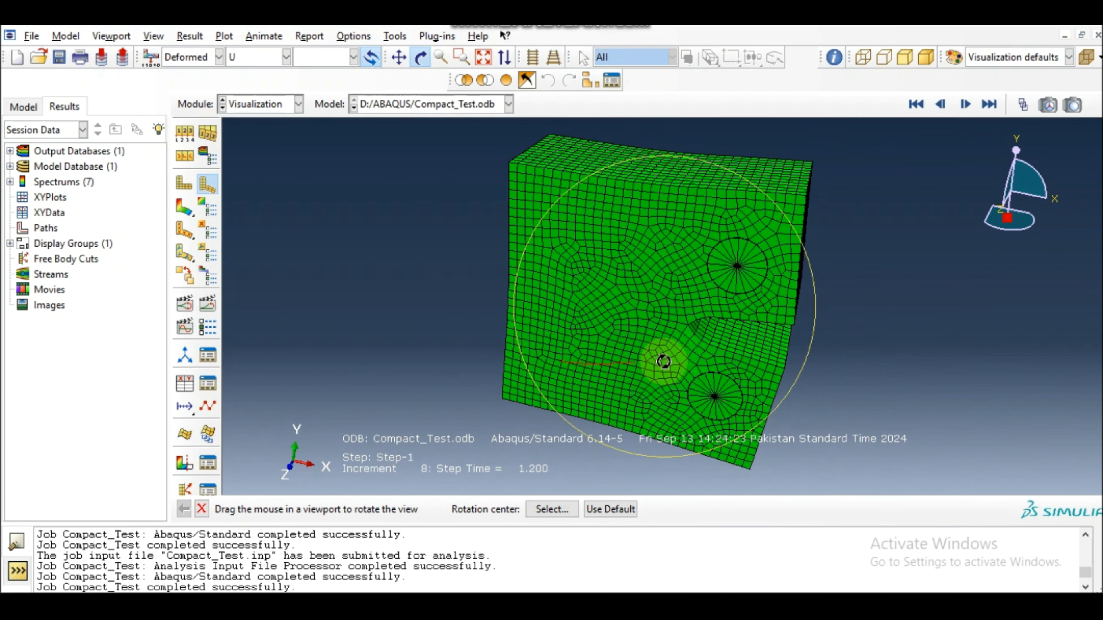
pyautogui.moveTo(793, 335); pyautogui.dragTo(743, 212)
pyautogui.moveTo(563, 292); pyautogui.dragTo(564, 278)
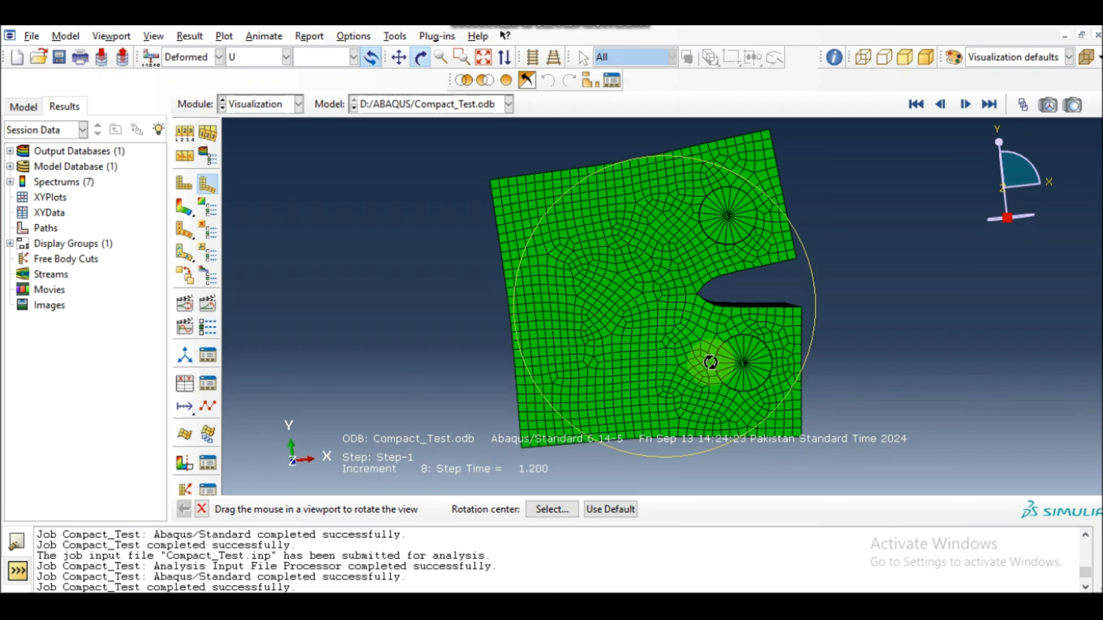
# - Plot the Mises stress contours on the deformed shape and animate their time history in Loop mode at a slower frame rate
pyautogui.click(185, 208)
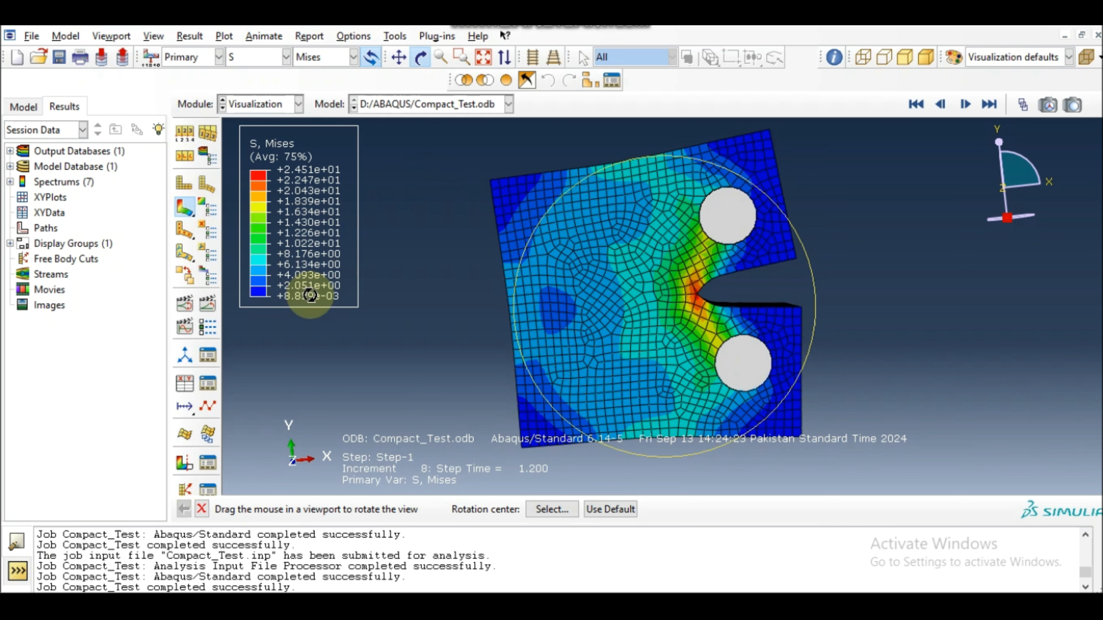
pyautogui.click(206, 303)
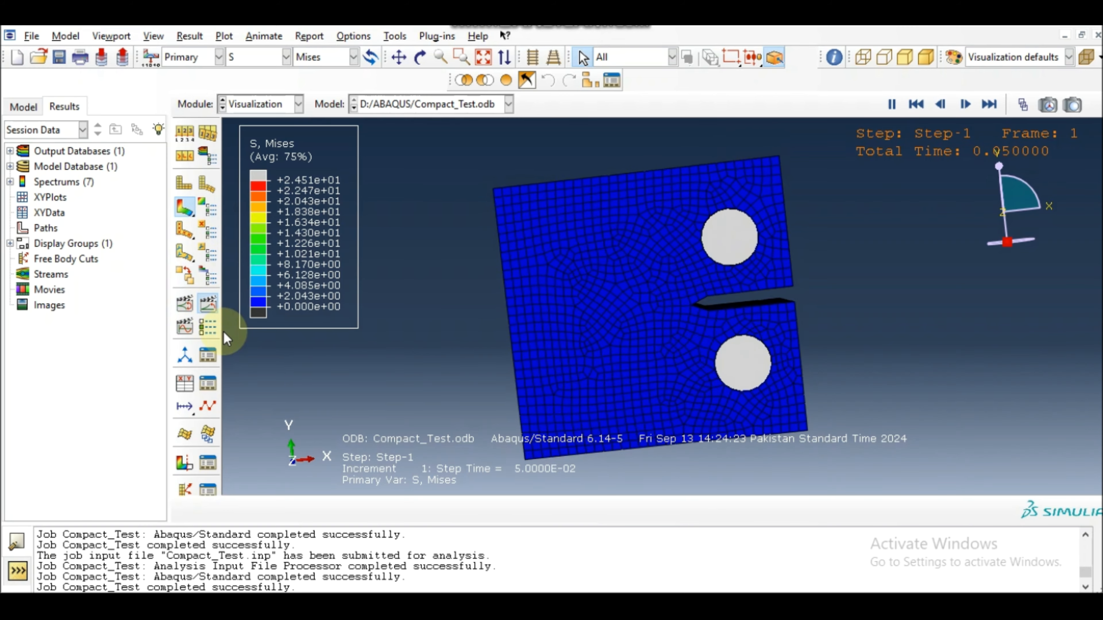
pyautogui.click(215, 327)
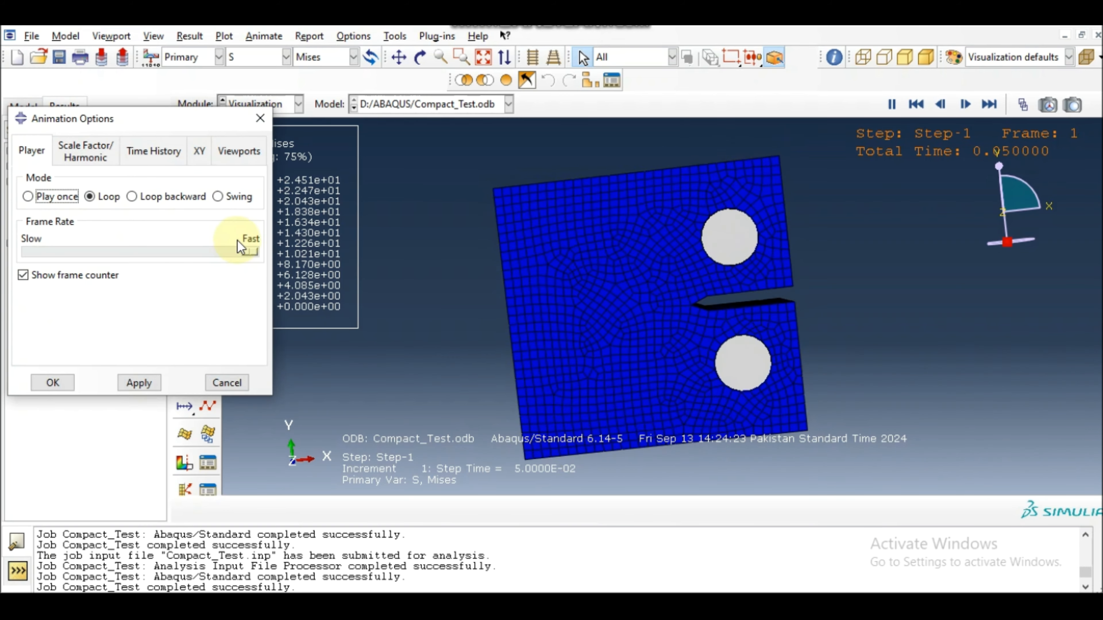
pyautogui.moveTo(247, 249); pyautogui.dragTo(122, 247)
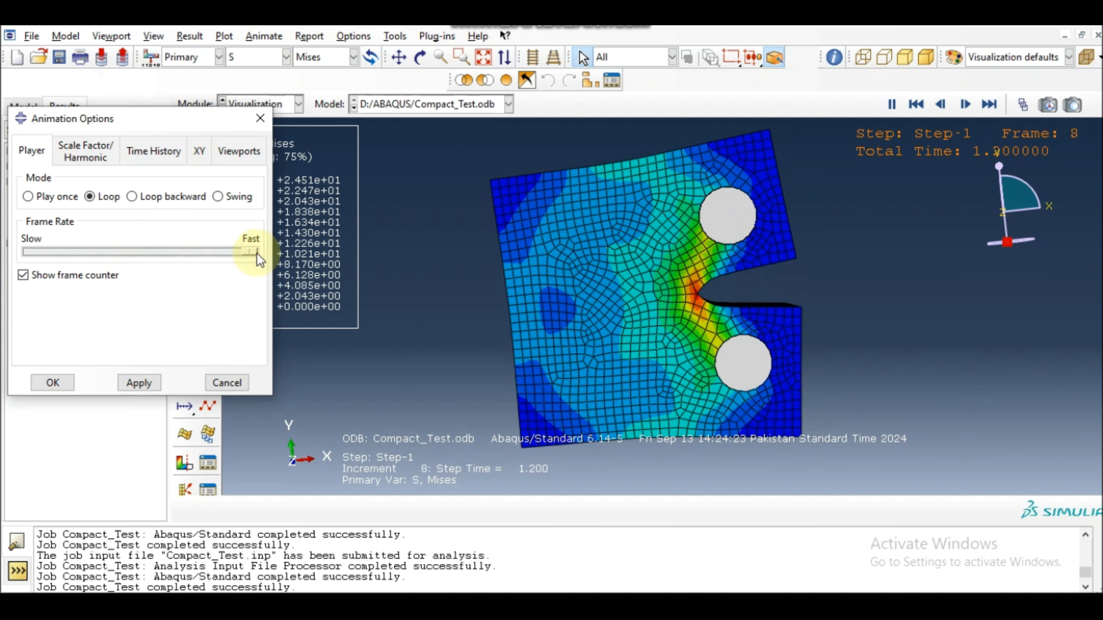
pyautogui.moveTo(248, 250); pyautogui.dragTo(111, 253)
pyautogui.click(138, 382)
pyautogui.click(55, 382)
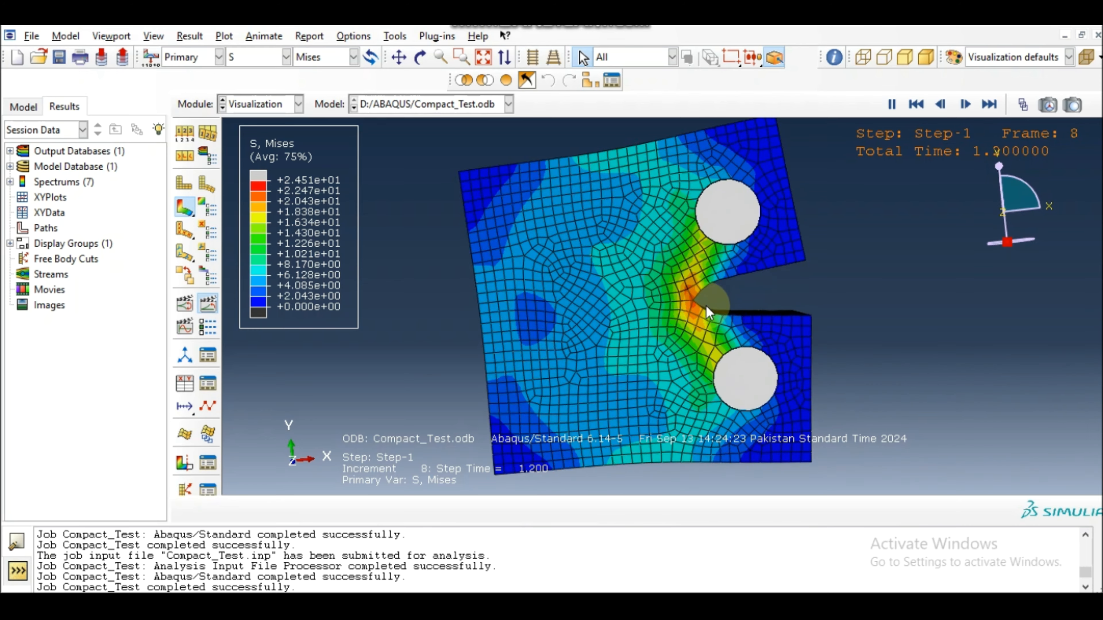
# - Examine the Mises stress at the notch tip during the time-history animation and stop the animation
pyautogui.scroll(5, 684, 320)
pyautogui.scroll(-5, 689, 312)
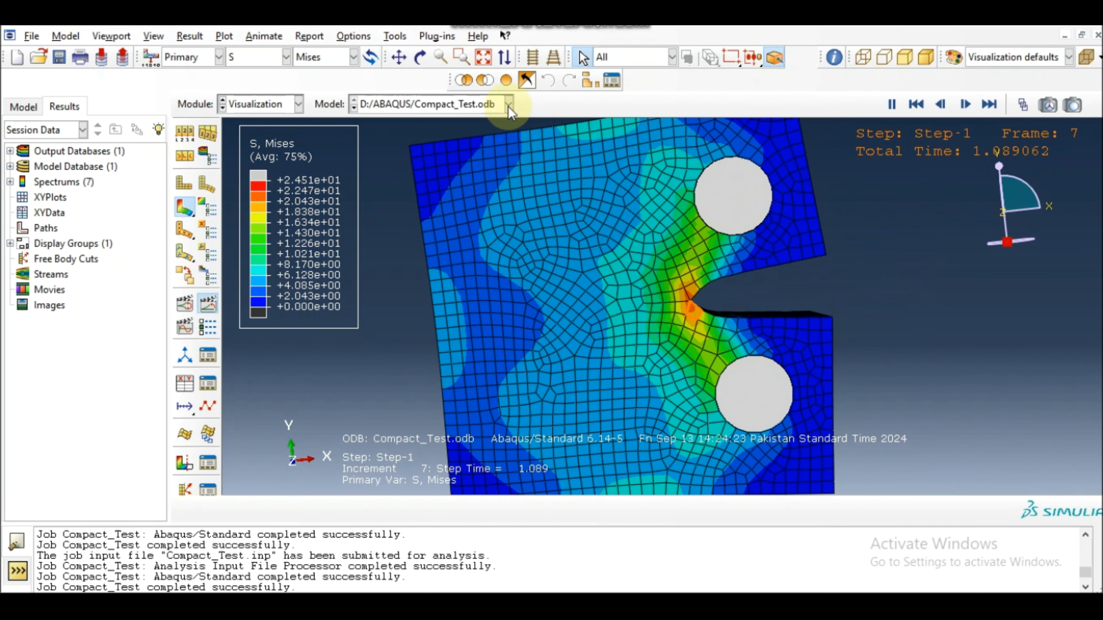
pyautogui.click(420, 57)
pyautogui.moveTo(712, 322); pyautogui.dragTo(686, 291)
pyautogui.scroll(5, 696, 304)
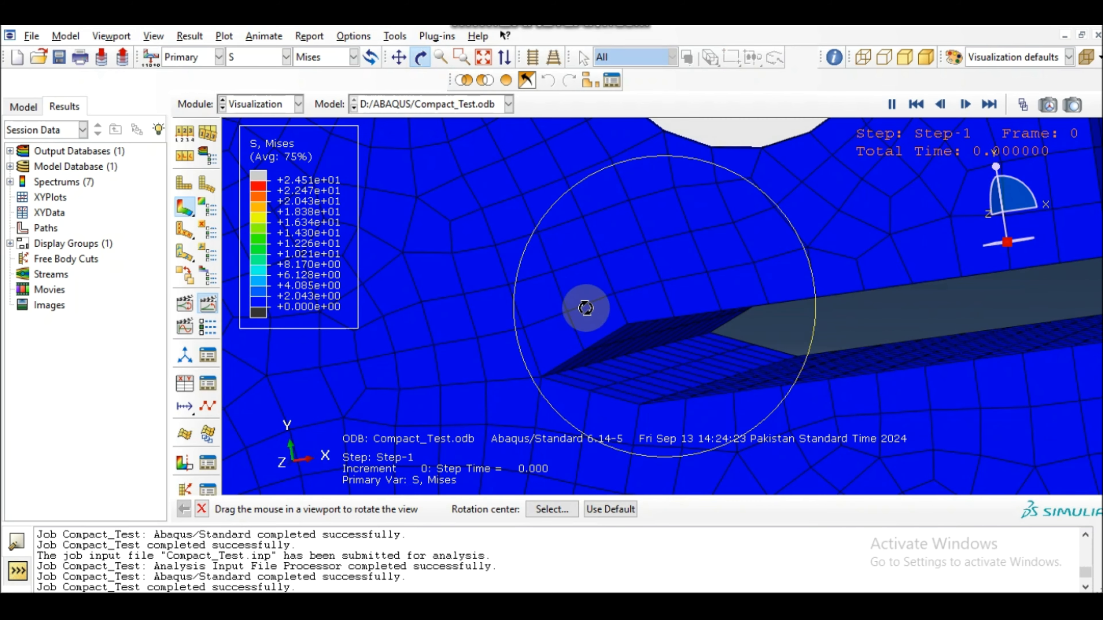
pyautogui.press('Escape')
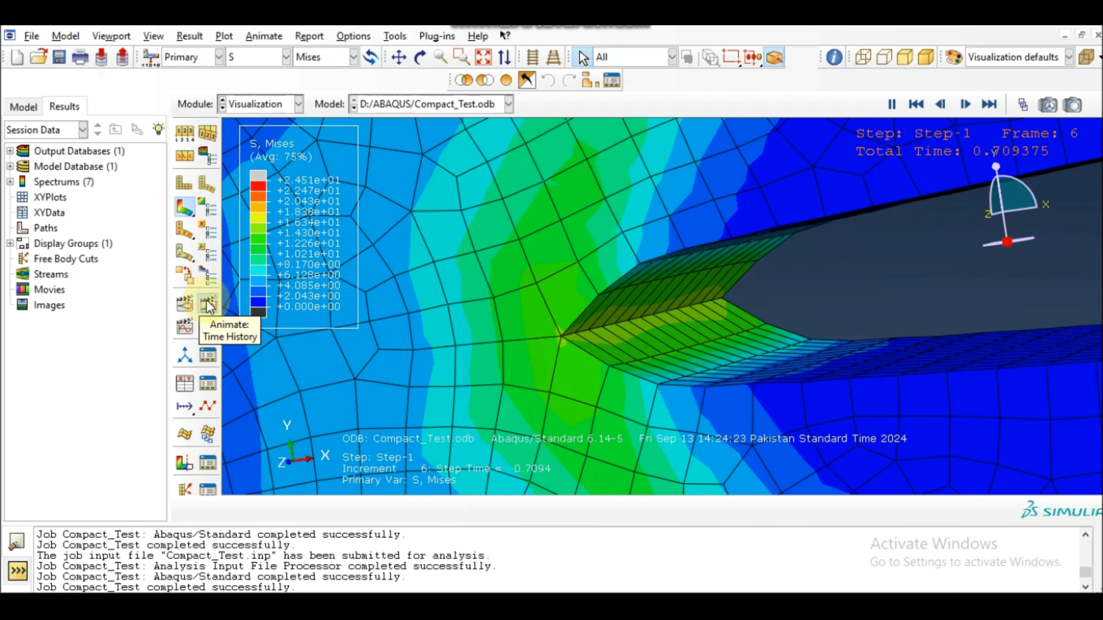
pyautogui.click(207, 304)
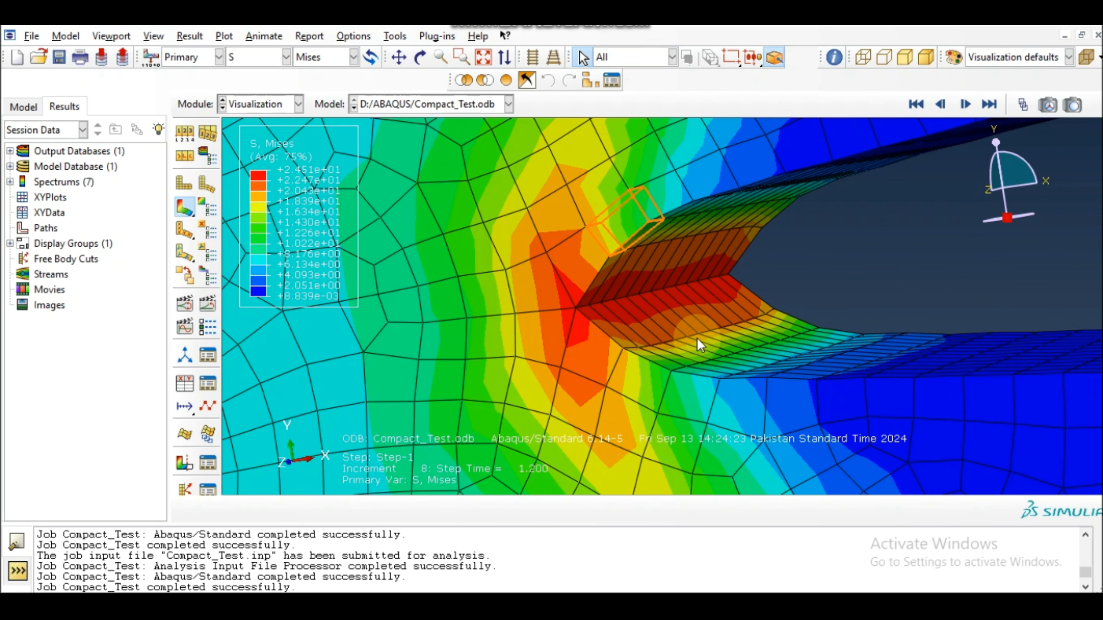
# - Replay the Mises stress time history with the whole specimen in view and stop the playback
pyautogui.scroll(-1, 700, 345)
pyautogui.scroll(-5, 699, 345)
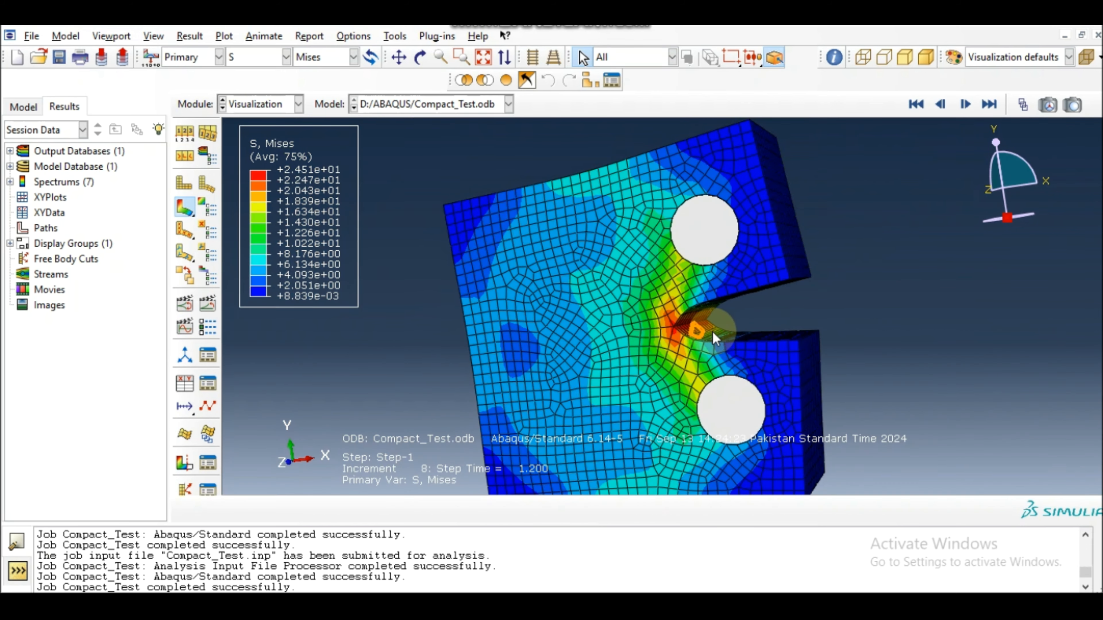
pyautogui.scroll(-2, 721, 336)
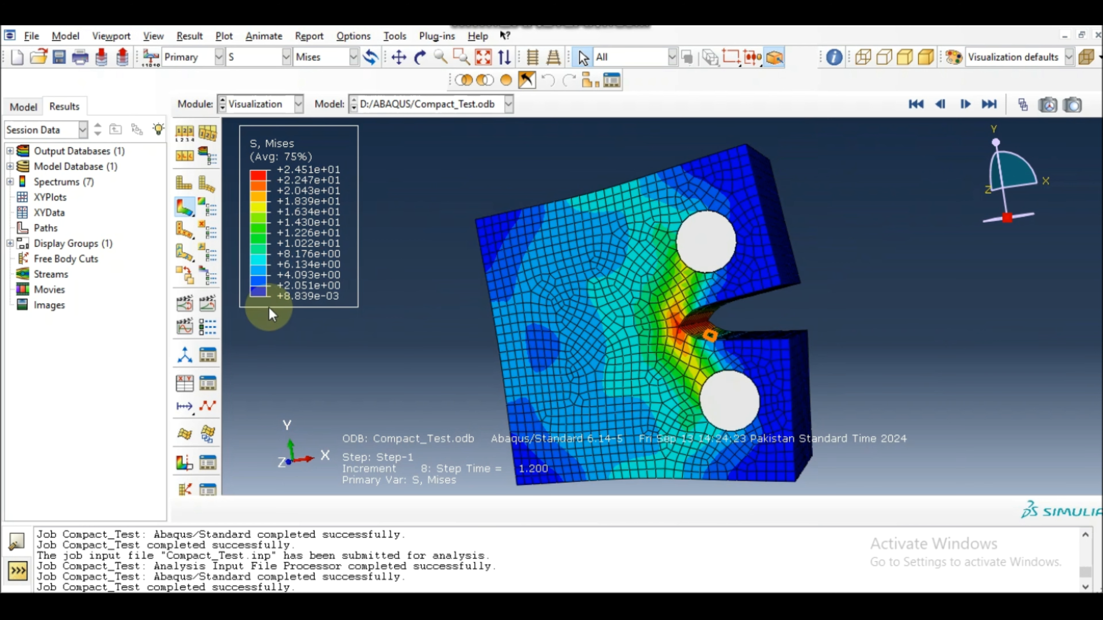
pyautogui.click(211, 311)
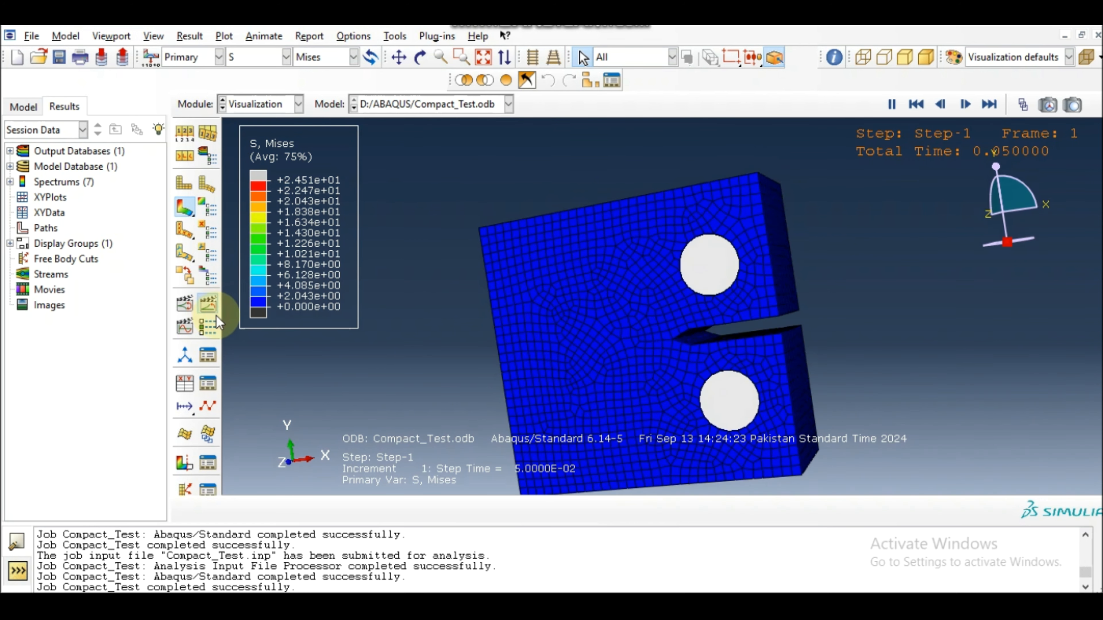
pyautogui.click(207, 303)
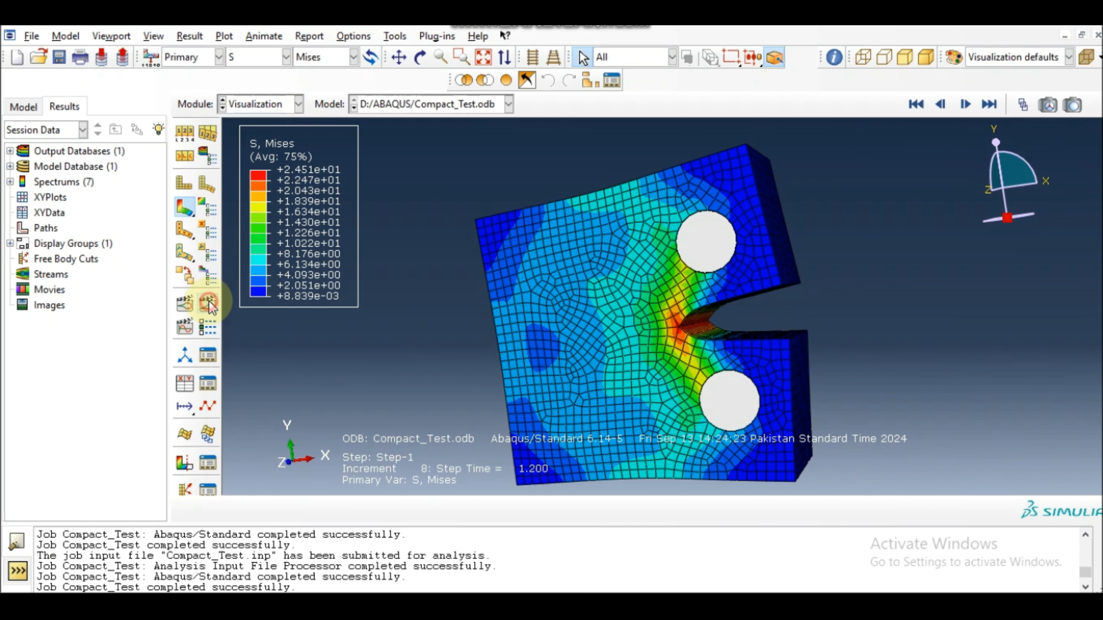
# - Plot the displacement U Magnitude contours on the deformed specimen and animate their time history
pyautogui.click(286, 56)
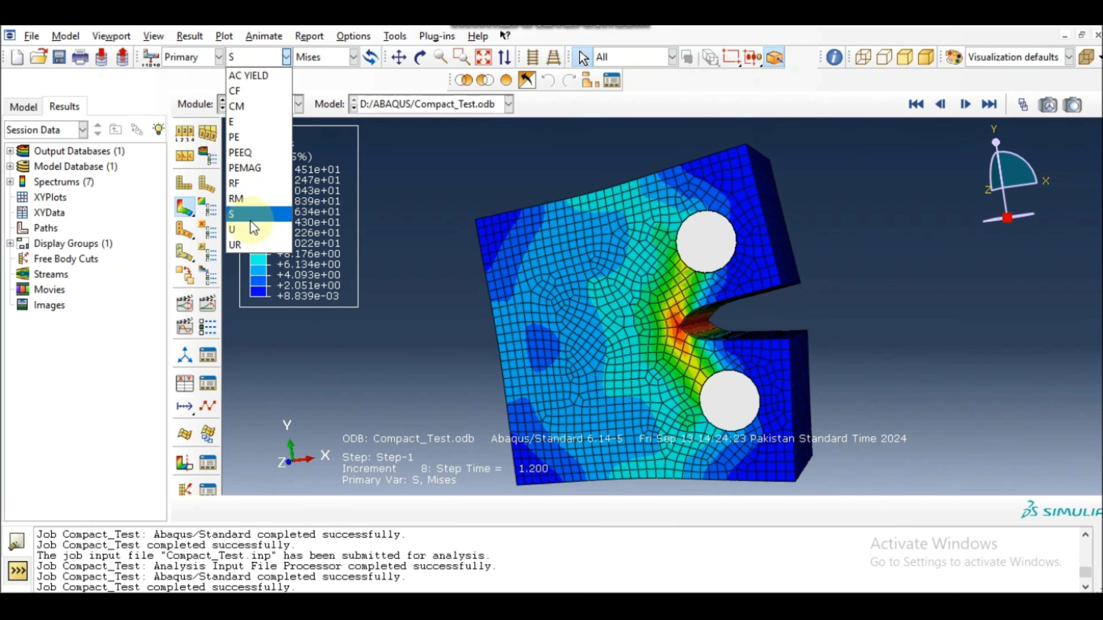
pyautogui.click(254, 229)
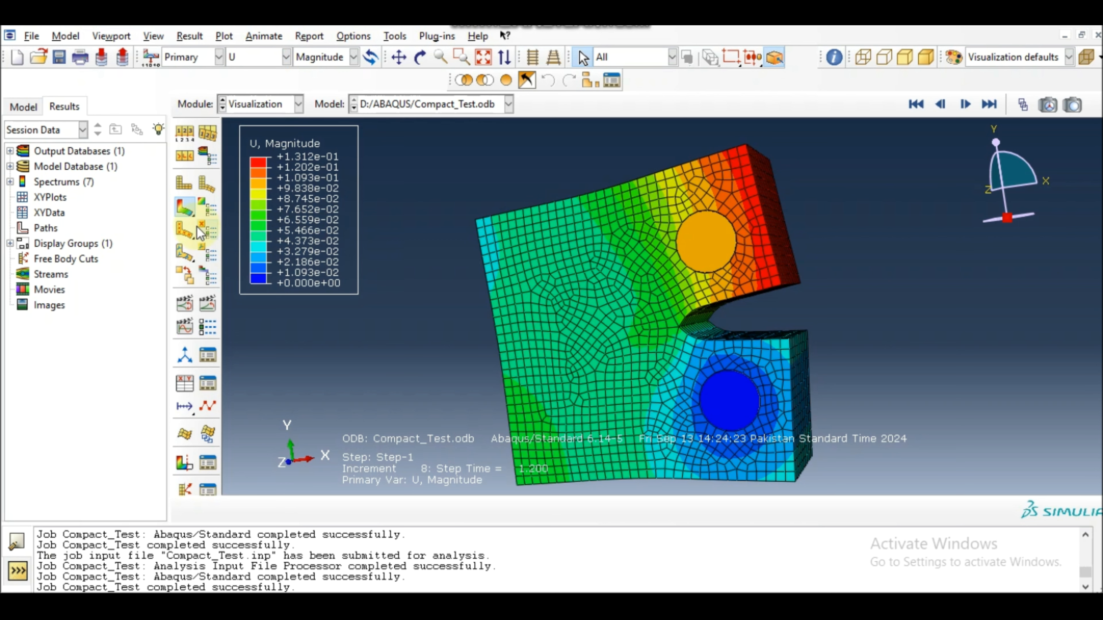
pyautogui.click(207, 304)
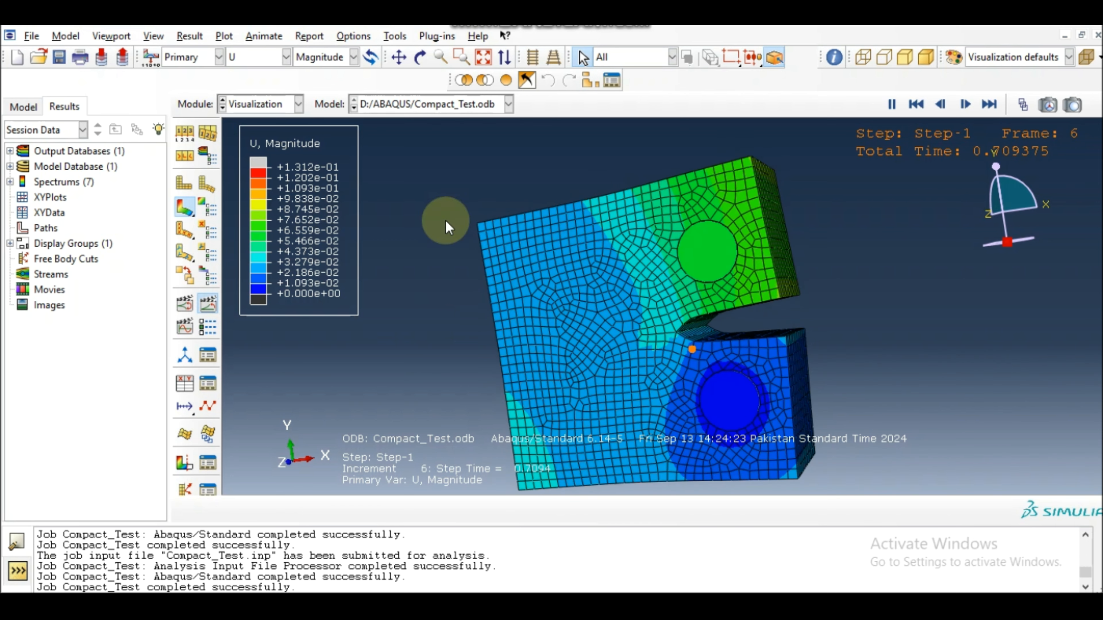
# - View the contour plots of CF Magnitude, AC YIELD and CM Magnitude on the animated specimen
pyautogui.click(287, 60)
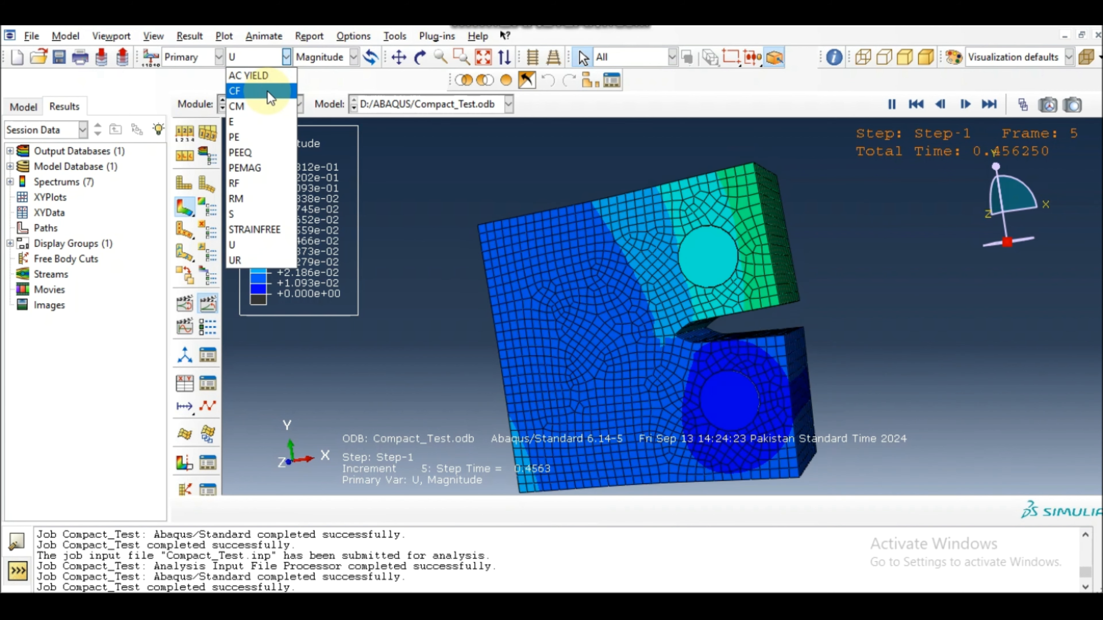
pyautogui.click(263, 93)
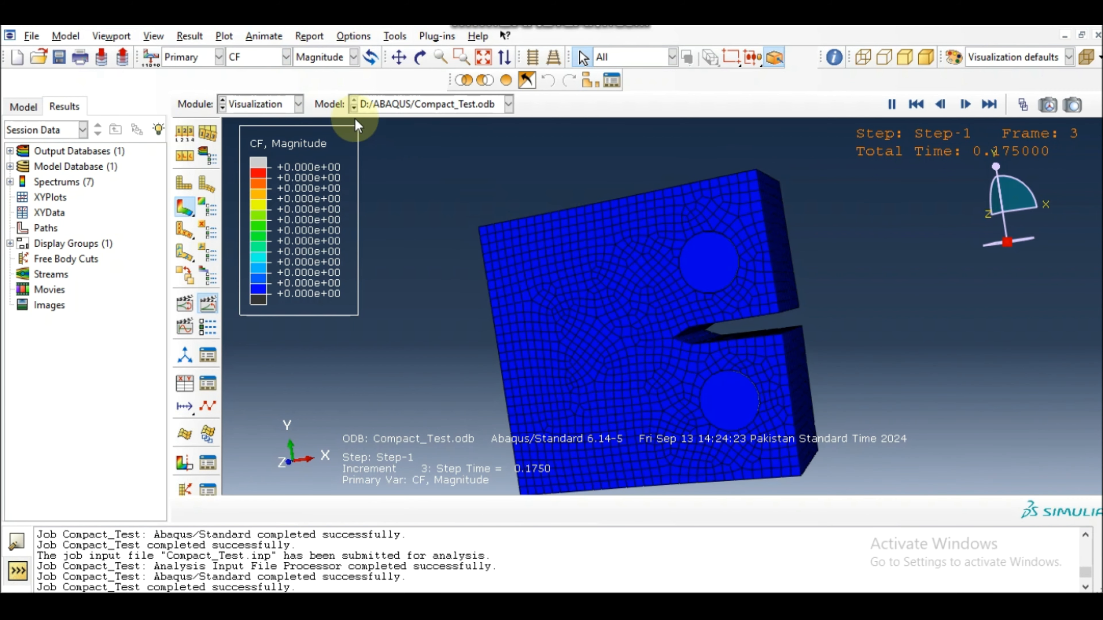
pyautogui.click(286, 58)
pyautogui.click(252, 77)
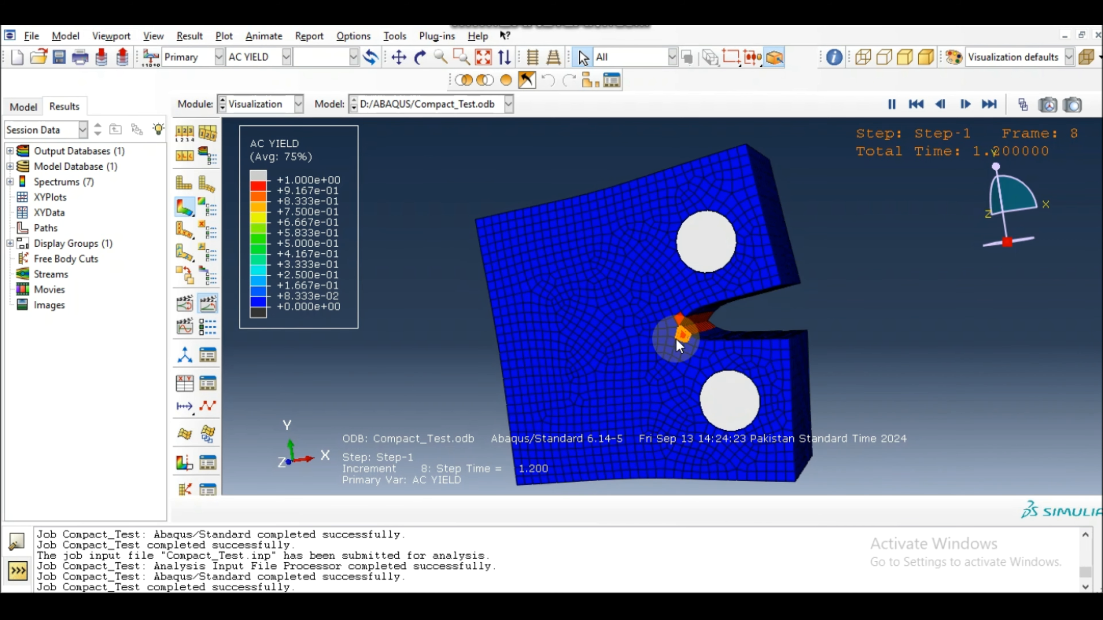
pyautogui.click(287, 56)
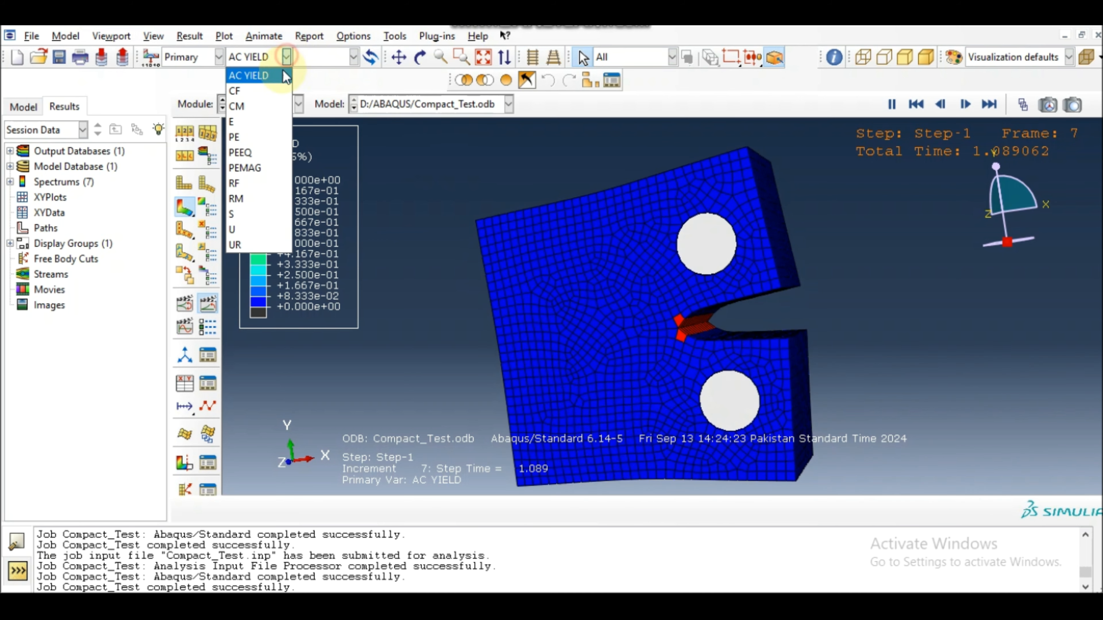
pyautogui.click(247, 104)
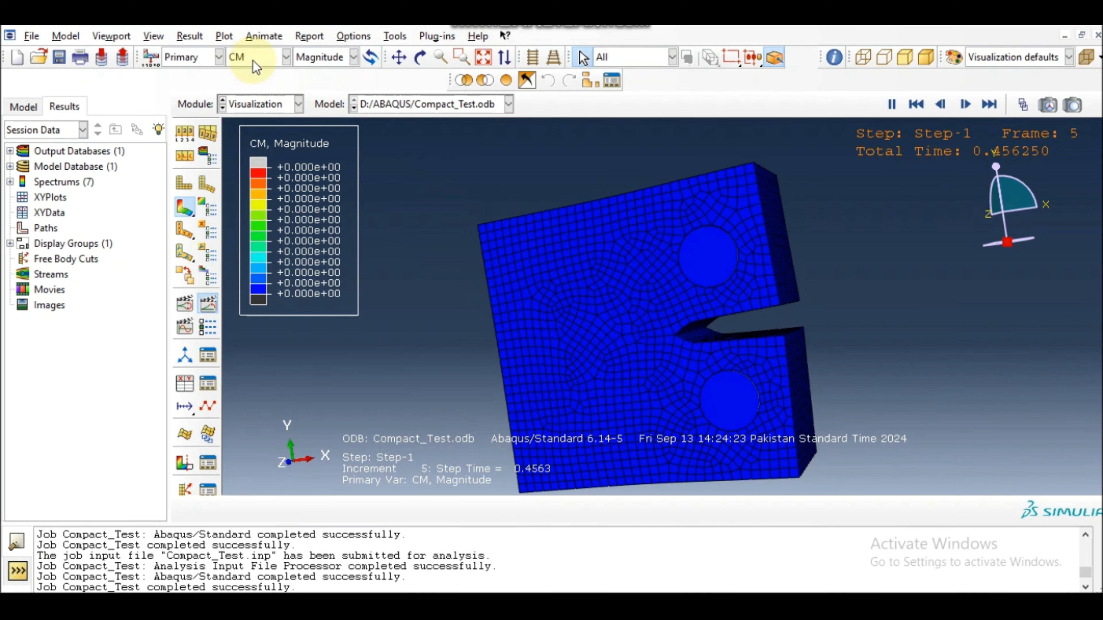
# - View the strain contours for E Max. Principal, PE Max. Principal, PEEQ and PEMAG on the animated specimen
pyautogui.click(287, 57)
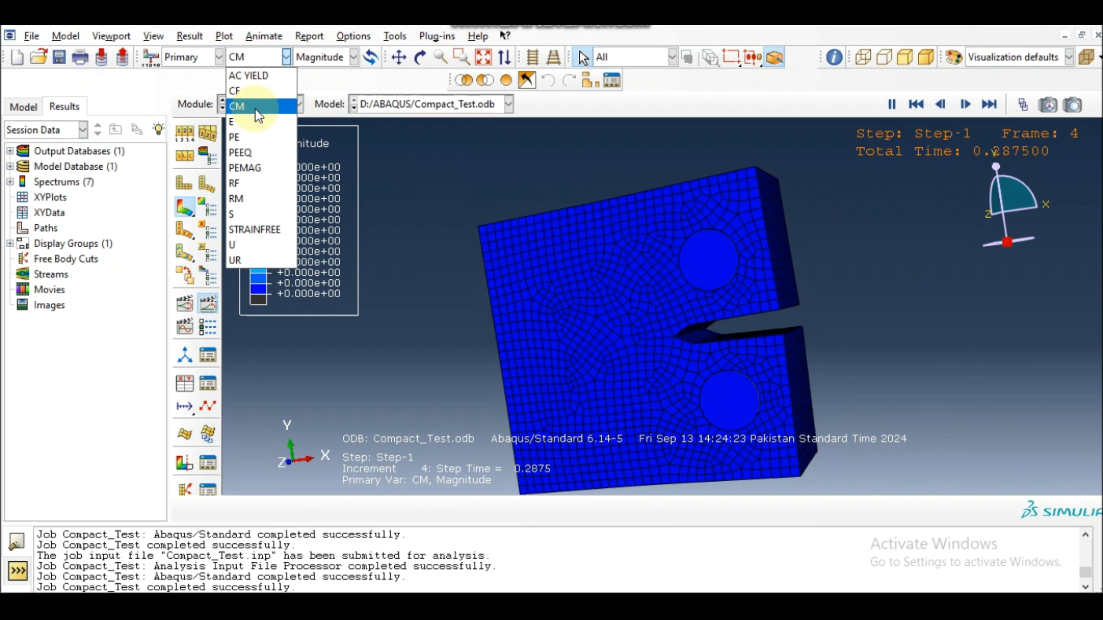
pyautogui.click(245, 115)
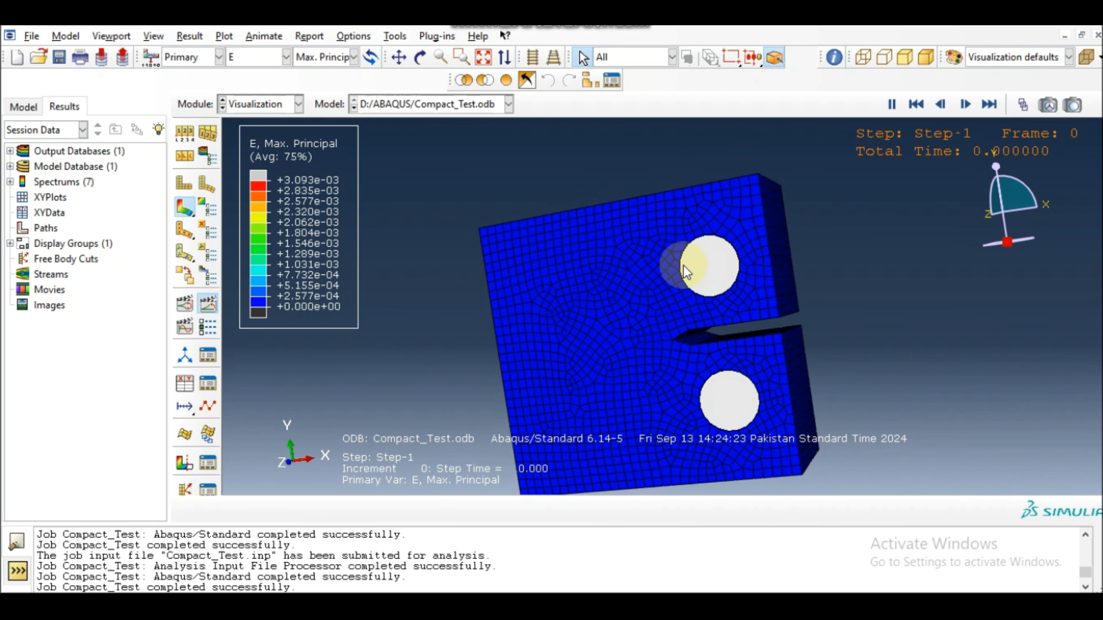
pyautogui.click(282, 57)
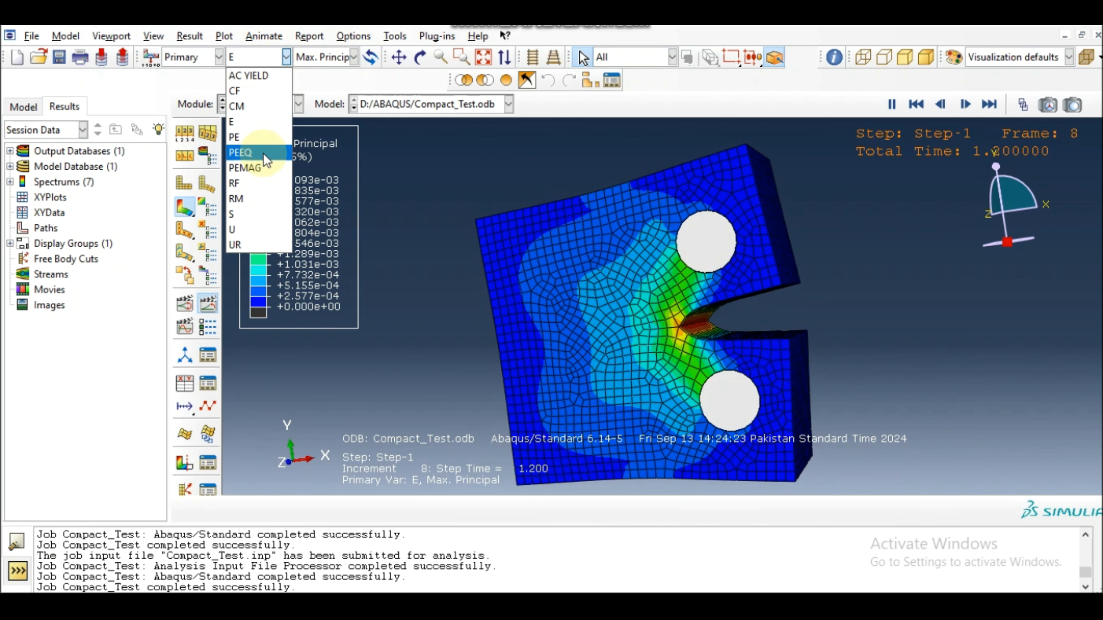
pyautogui.click(261, 153)
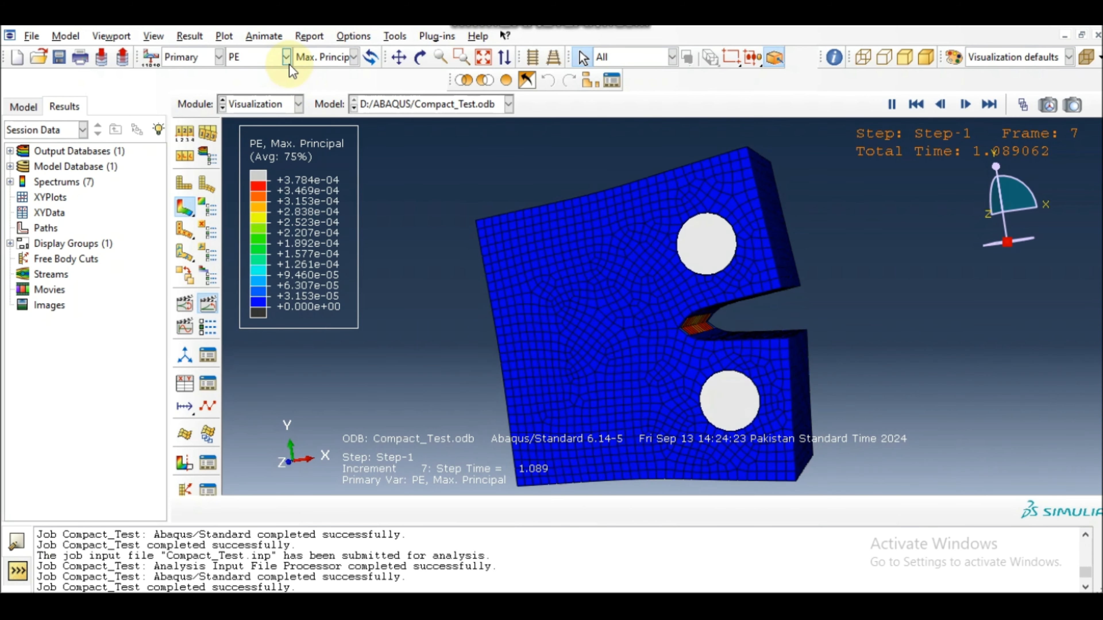
pyautogui.click(286, 58)
pyautogui.click(258, 158)
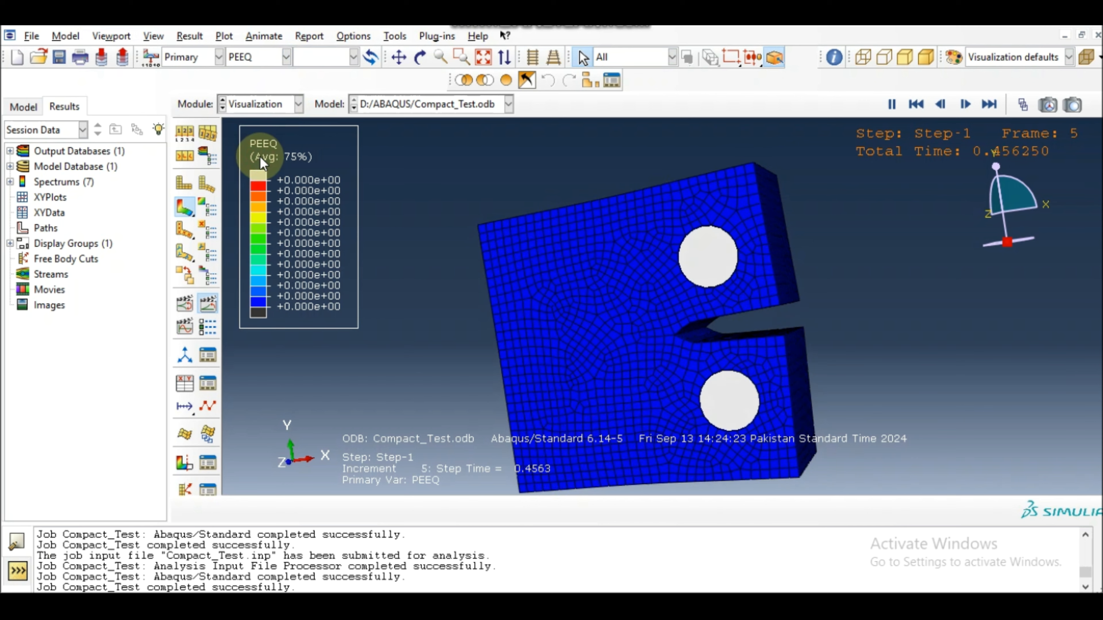
pyautogui.click(287, 59)
pyautogui.click(252, 167)
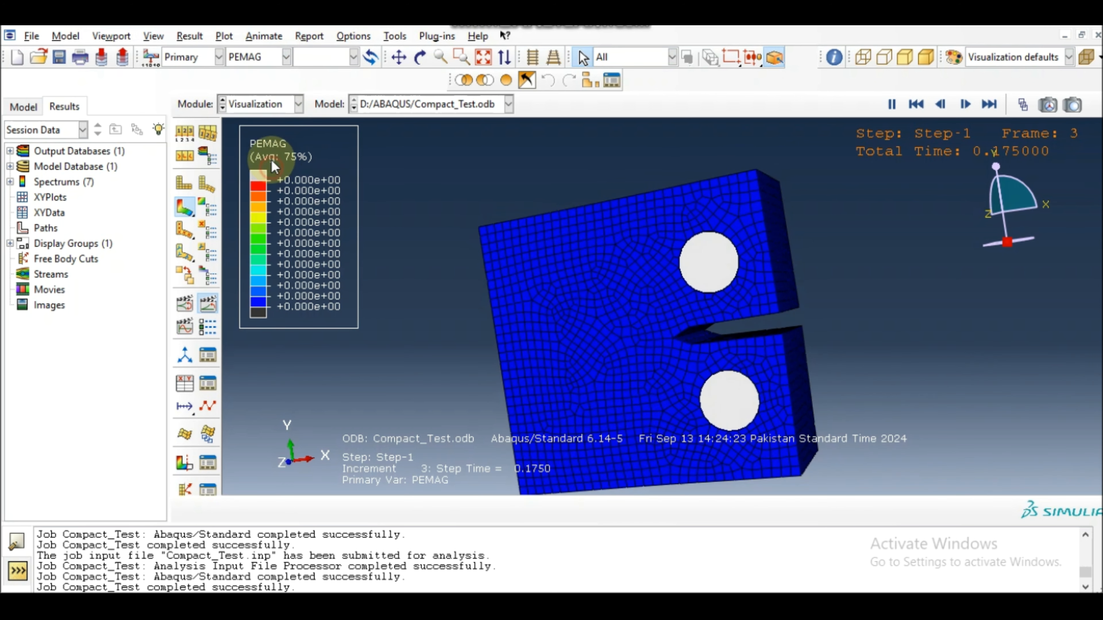
# - View the RF Magnitude and UR Magnitude contours on the animated specimen and stop the time-history animation
pyautogui.click(286, 57)
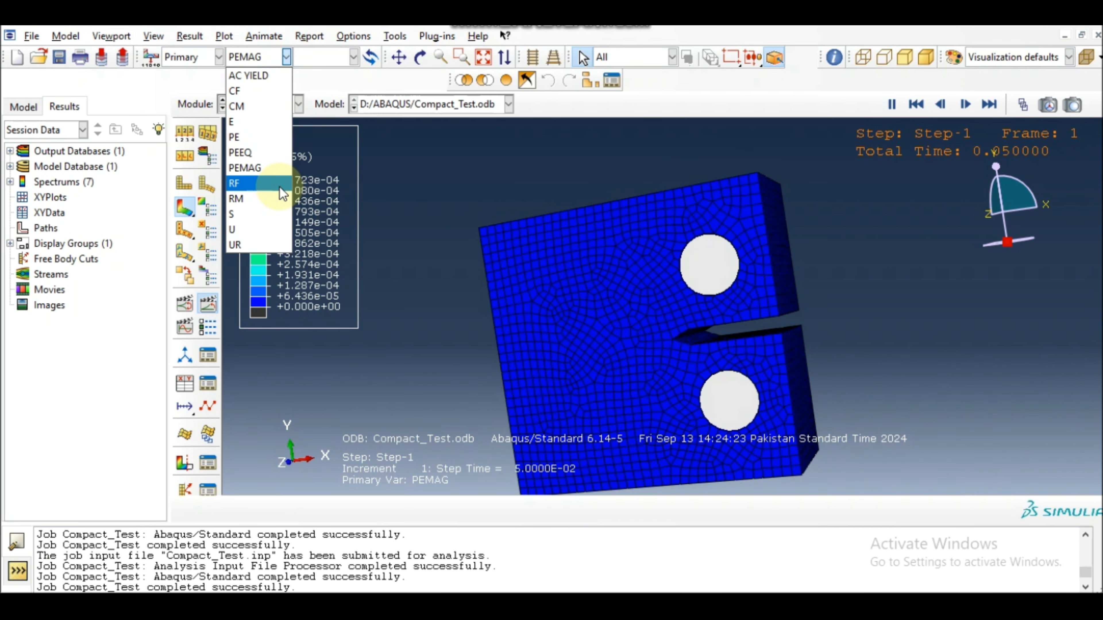
pyautogui.click(281, 189)
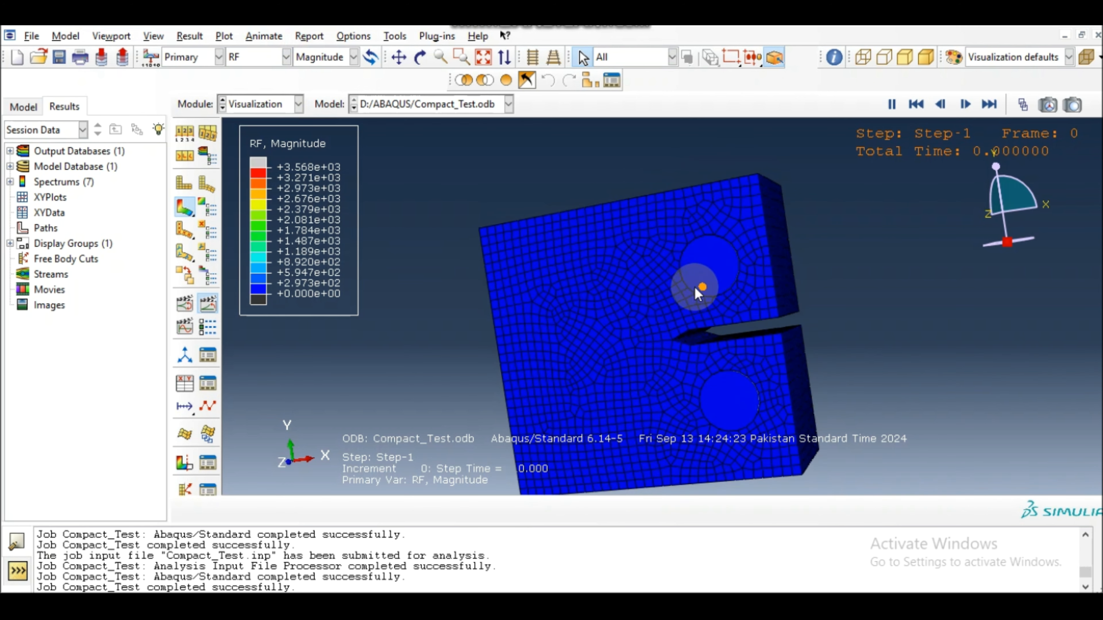
pyautogui.click(287, 57)
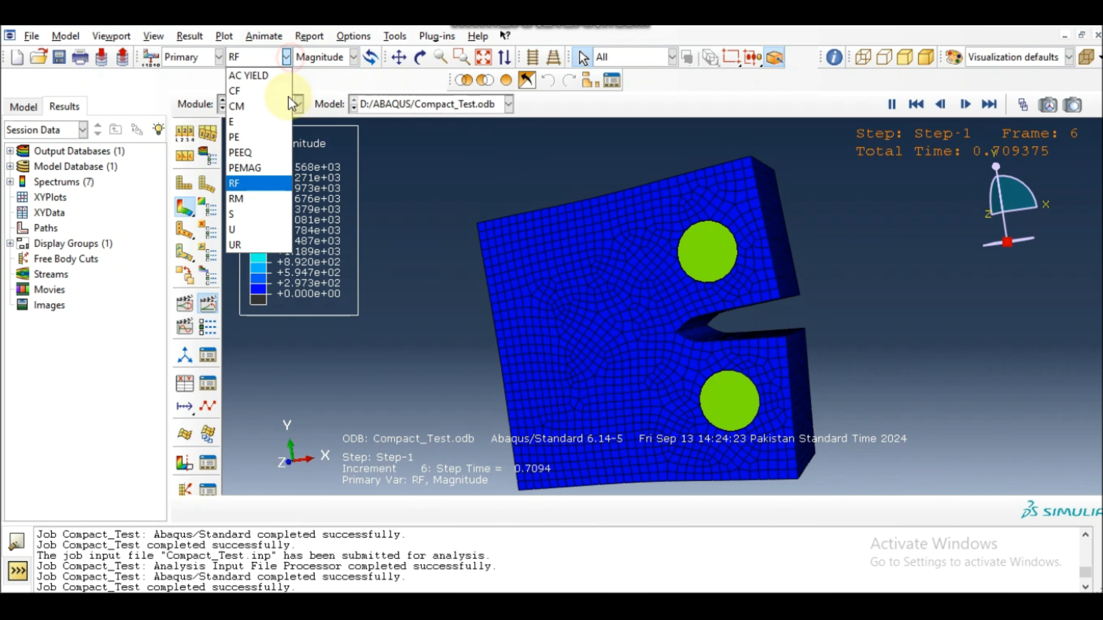
pyautogui.click(265, 245)
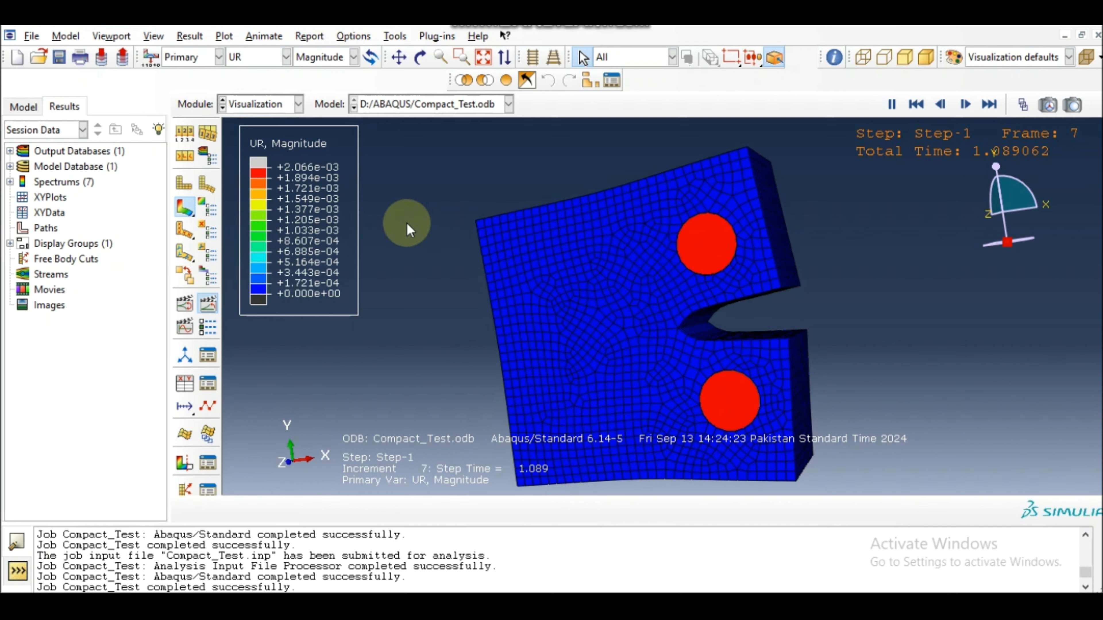
pyautogui.click(212, 305)
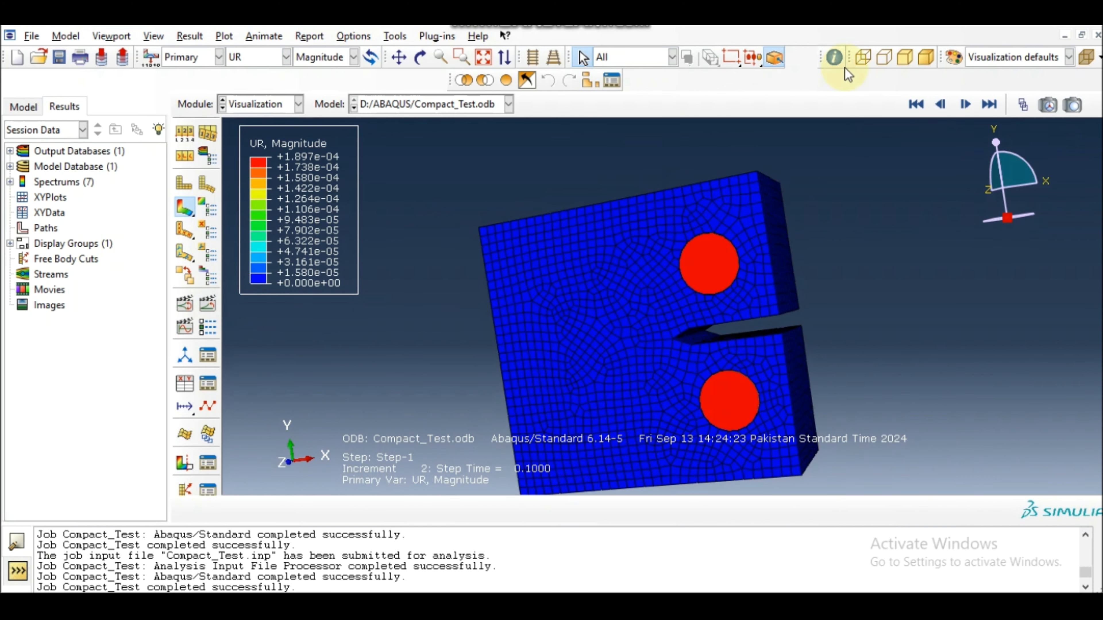
# - Plot the S Mises contours and use the Frame Selector to show frame 8 and return to frame 5 of Step-1
pyautogui.click(286, 57)
pyautogui.click(250, 217)
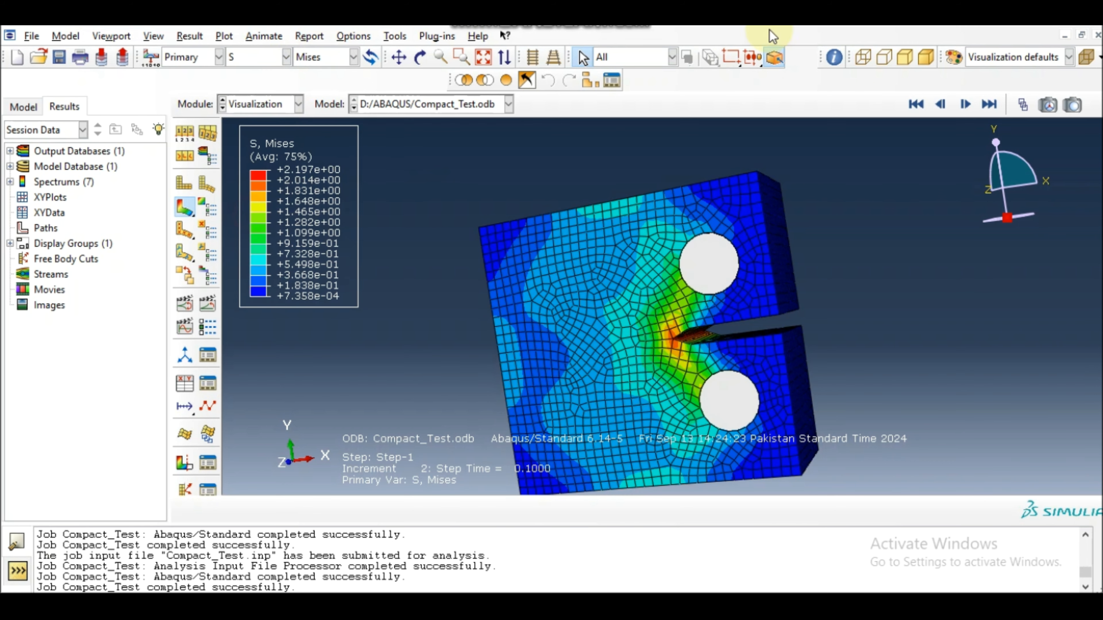
pyautogui.click(1022, 105)
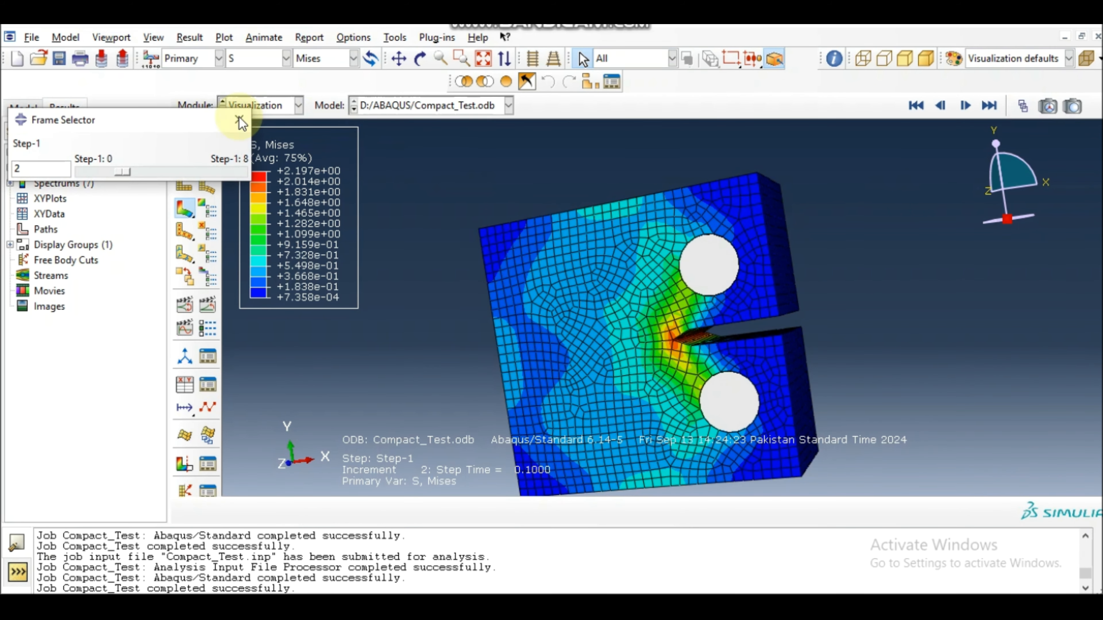
pyautogui.moveTo(122, 171); pyautogui.dragTo(235, 186)
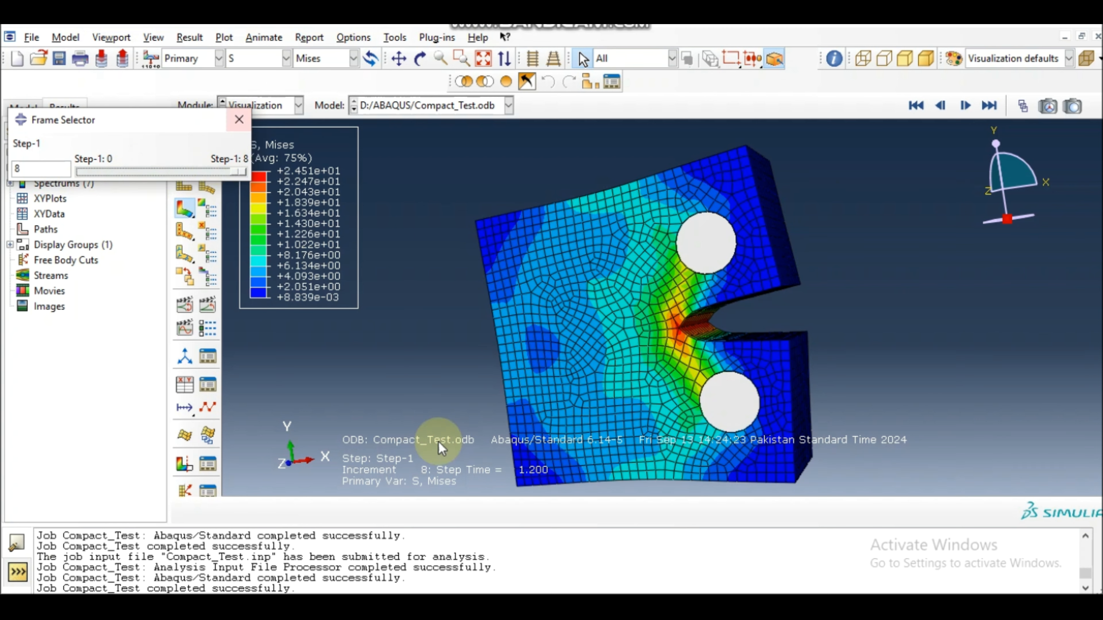
pyautogui.moveTo(244, 170); pyautogui.dragTo(186, 170)
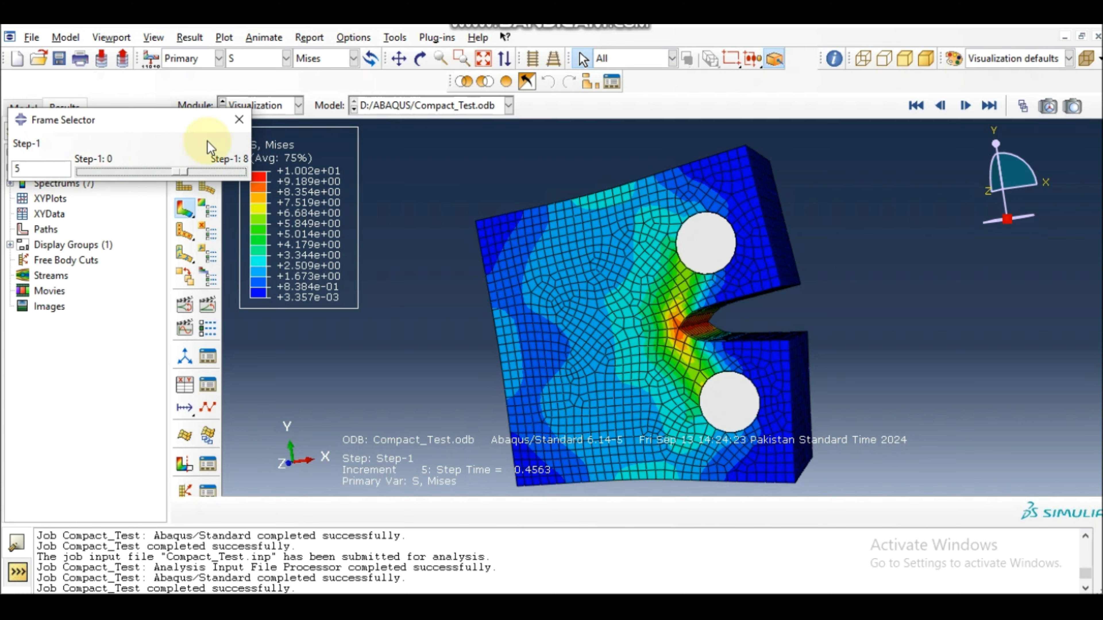
pyautogui.click(234, 119)
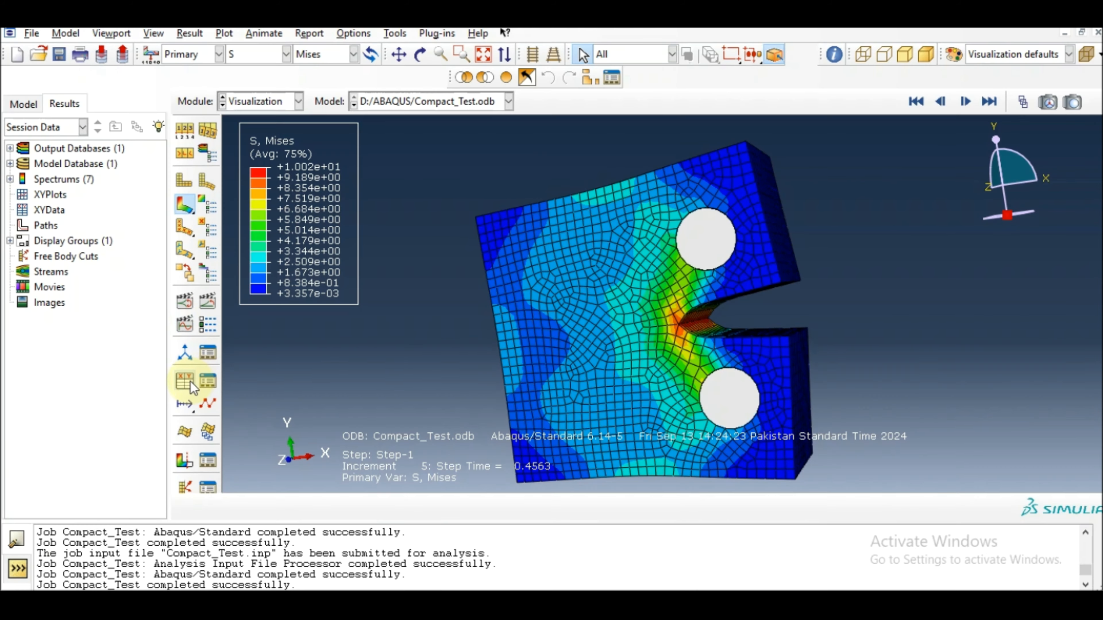
# - Start XY data extraction from ODB field output with E Max. Principal and S Max. Principal as the output variables
pyautogui.click(186, 381)
pyautogui.click(37, 178)
pyautogui.click(42, 318)
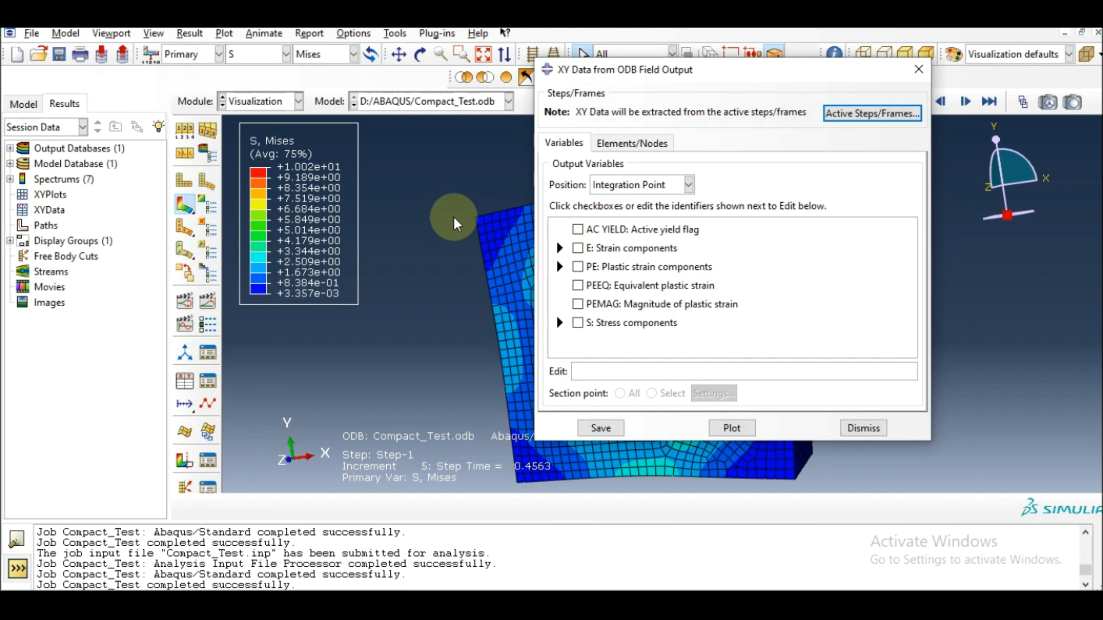
pyautogui.click(560, 247)
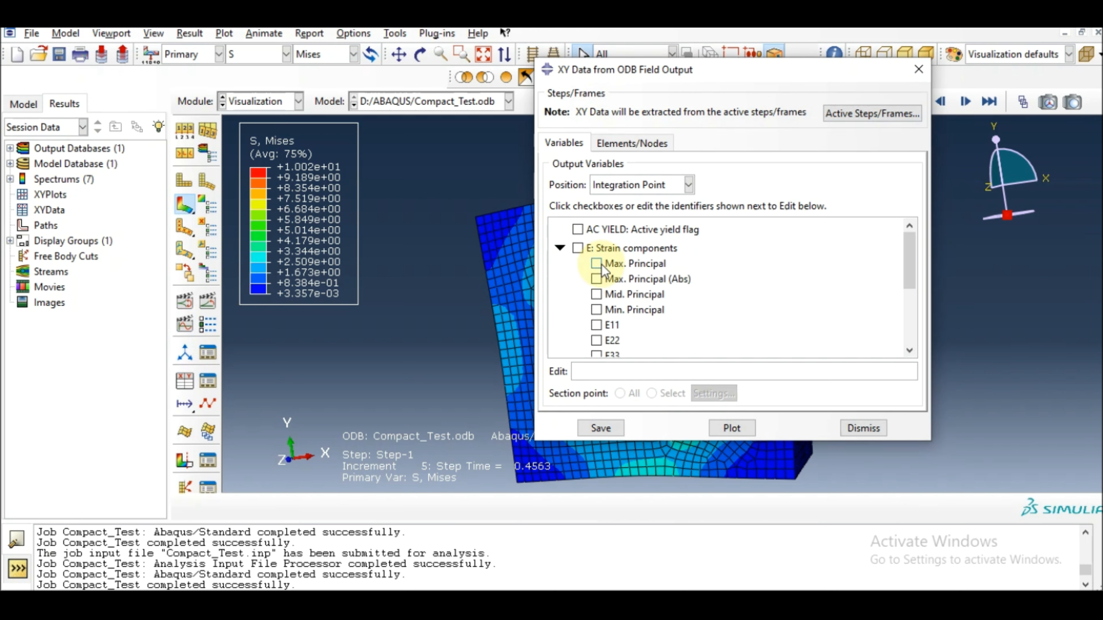
pyautogui.click(600, 264)
pyautogui.click(559, 248)
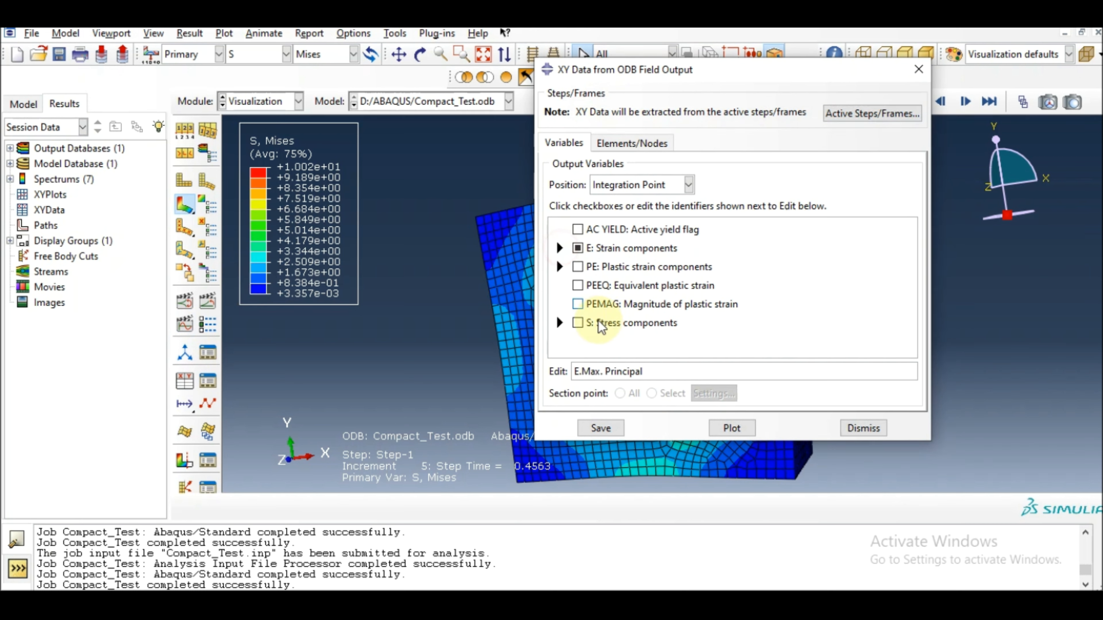
pyautogui.click(560, 323)
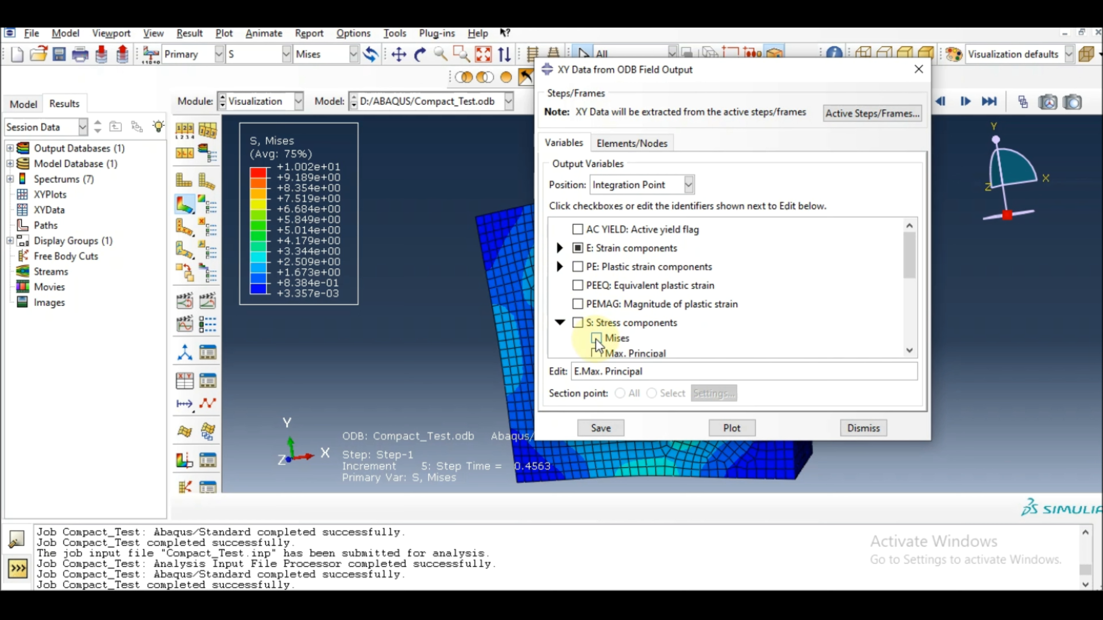
pyautogui.click(597, 352)
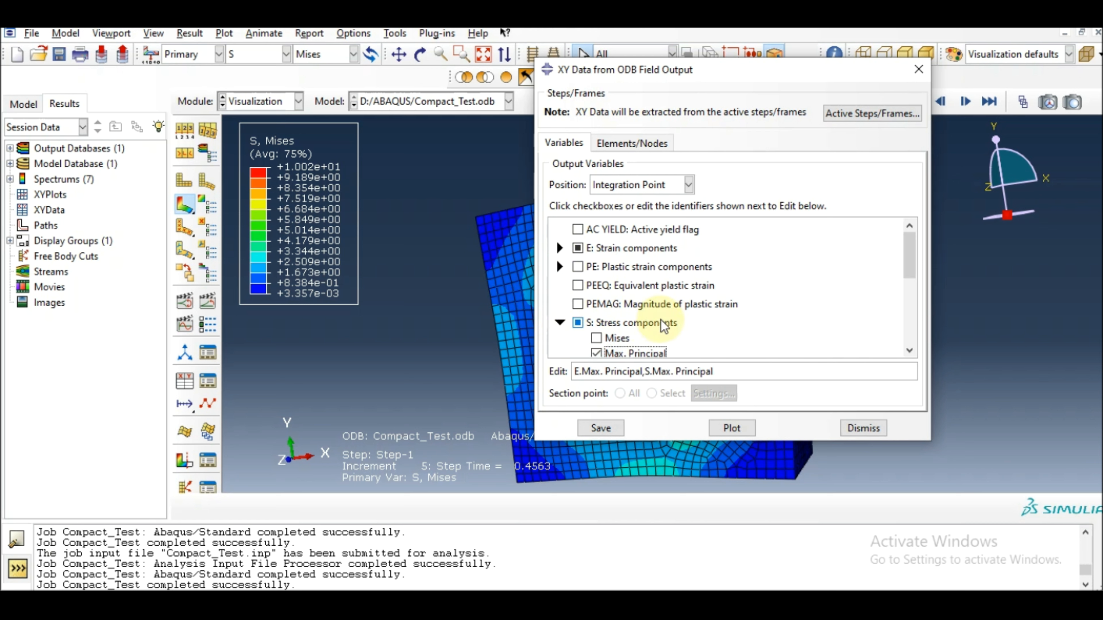
pyautogui.scroll(-1, 624, 336)
pyautogui.click(558, 274)
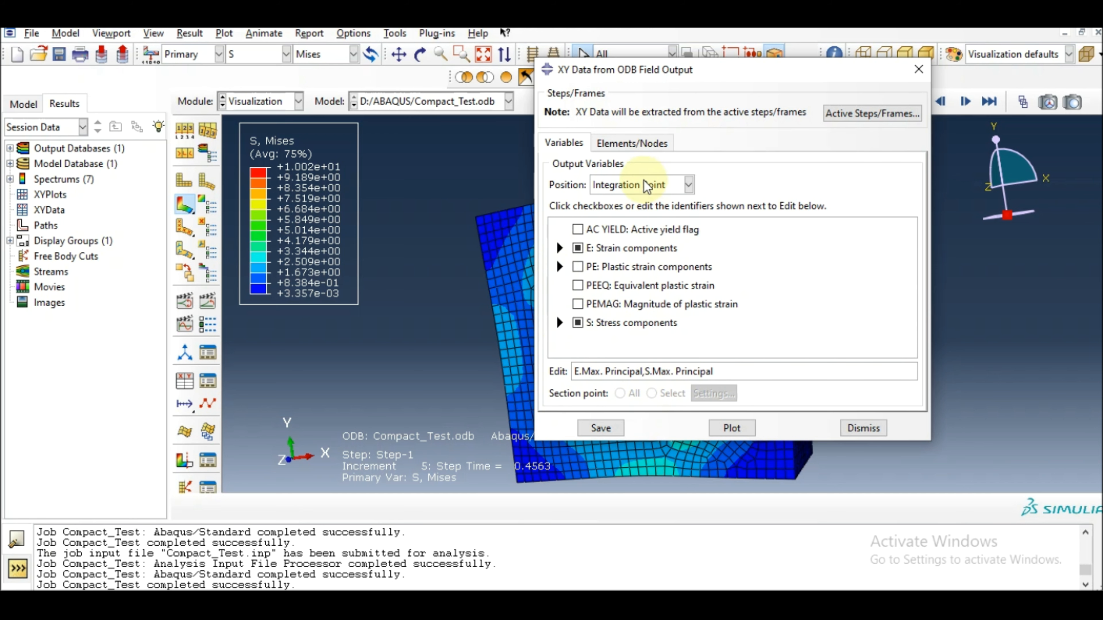
# - Examine the element selection methods for the XY data, including element labels, element sets and internal sets
pyautogui.click(629, 143)
pyautogui.moveTo(686, 74); pyautogui.dragTo(174, 51)
pyautogui.click(170, 164)
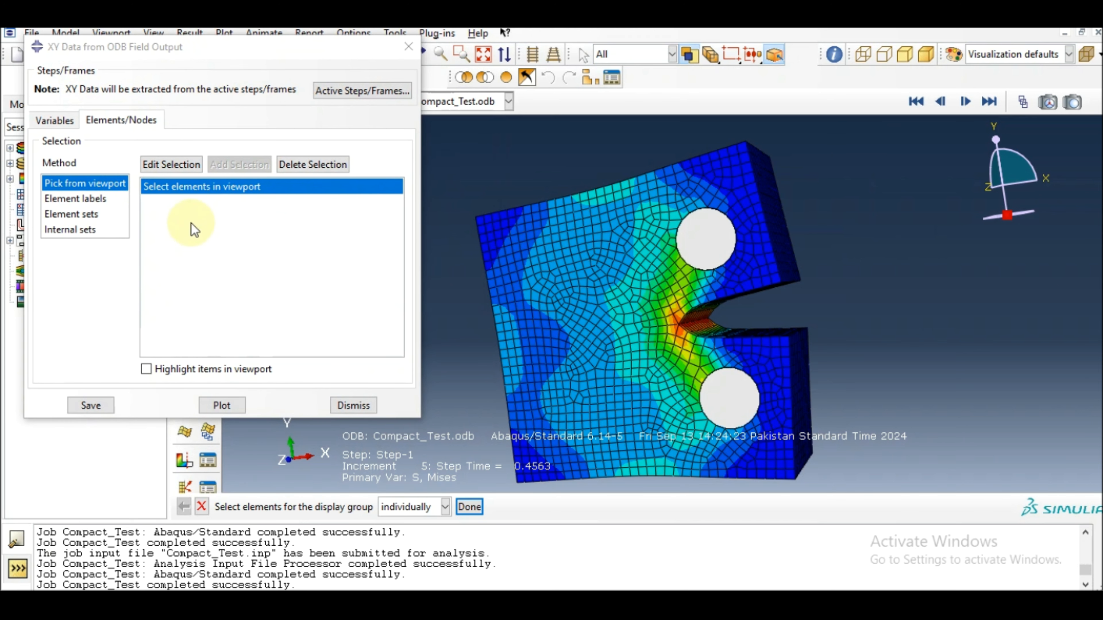
pyautogui.click(75, 199)
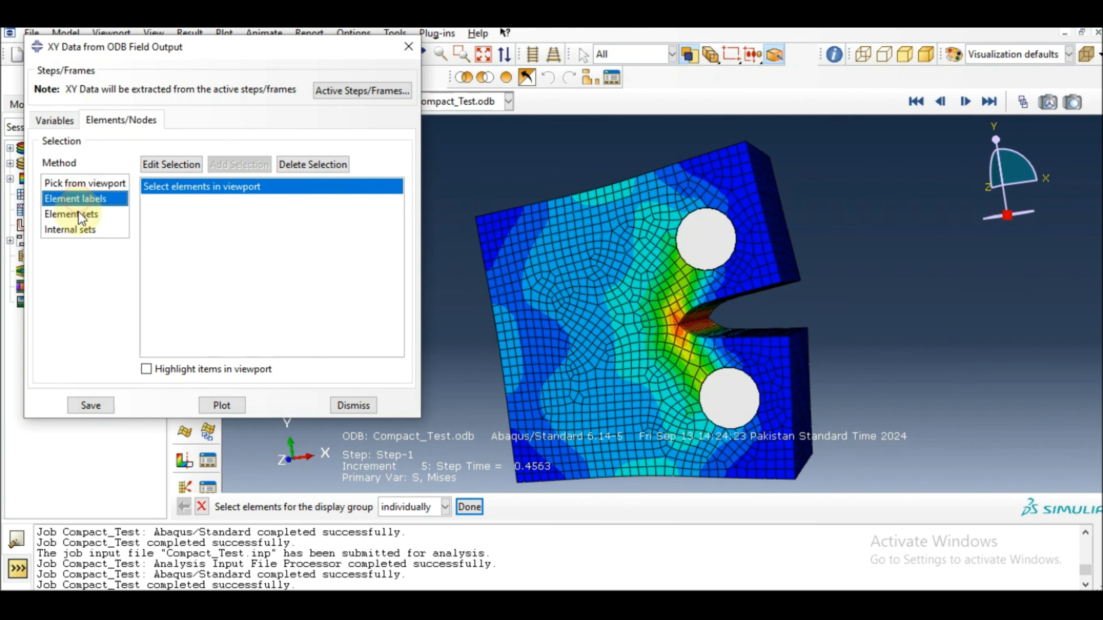
pyautogui.click(77, 214)
pyautogui.click(78, 229)
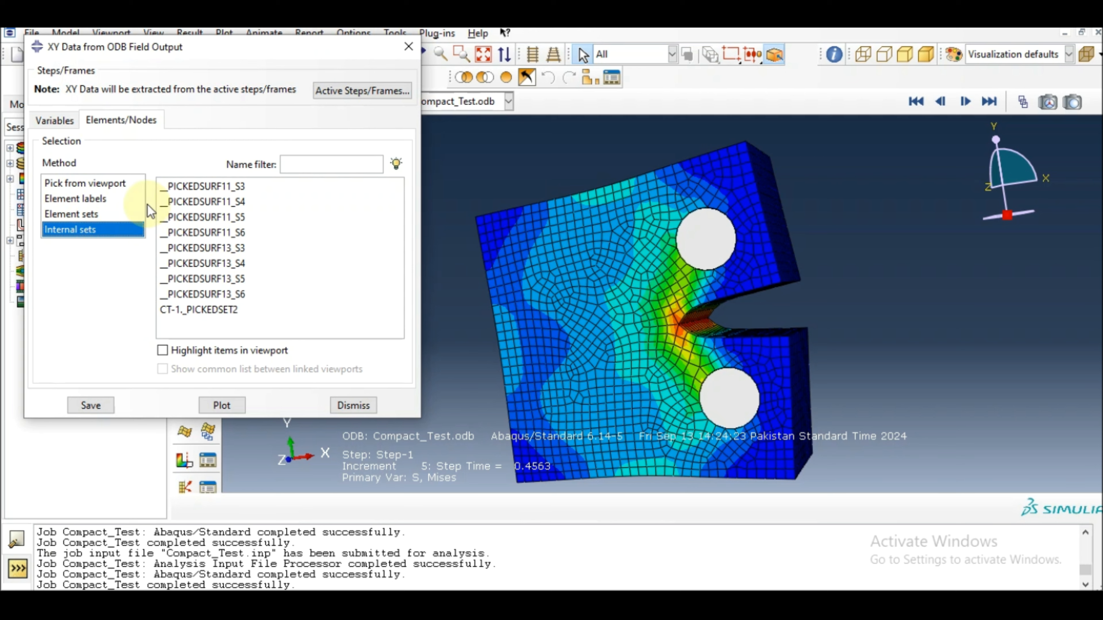
# - Pick the element at the notch tip from the viewport and plot its maximum principal strain and stress against time
pyautogui.click(77, 185)
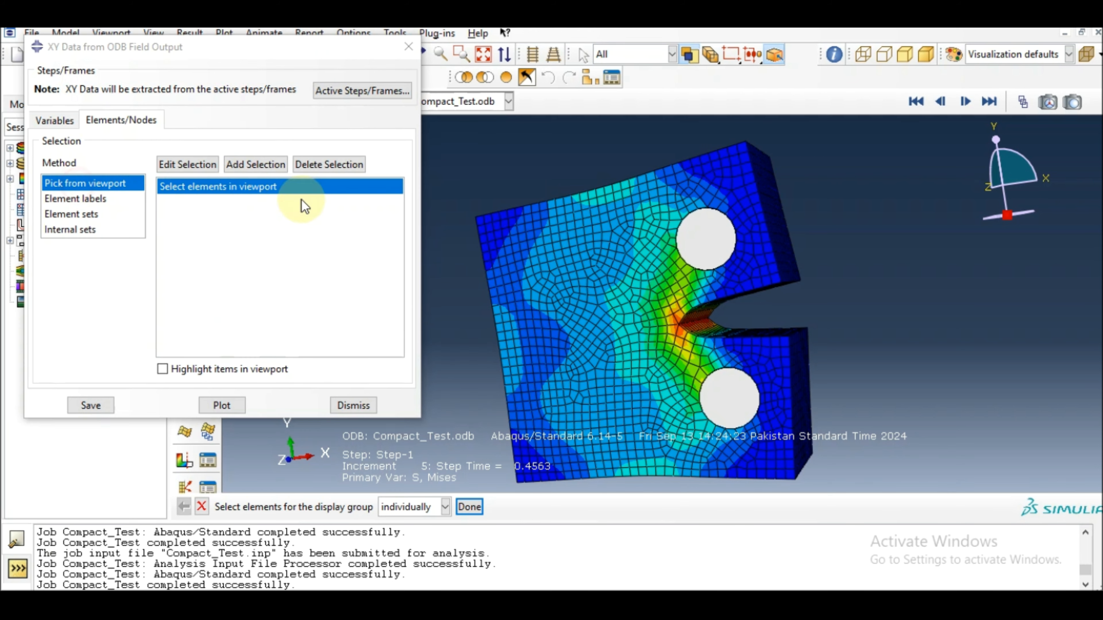
pyautogui.click(199, 172)
pyautogui.click(674, 331)
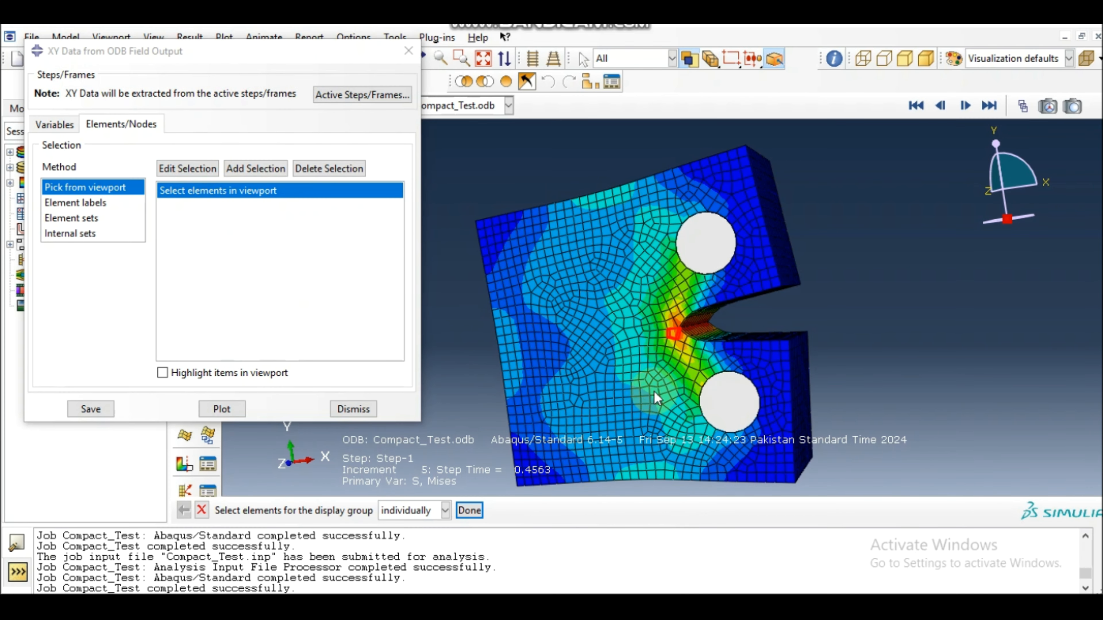
pyautogui.click(469, 508)
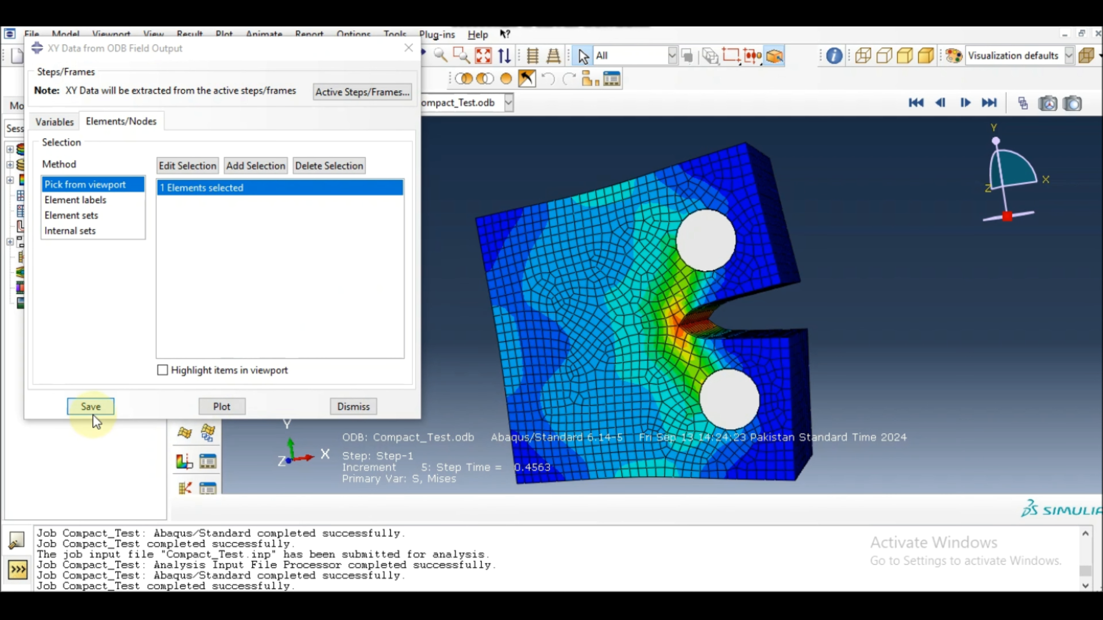
pyautogui.click(219, 406)
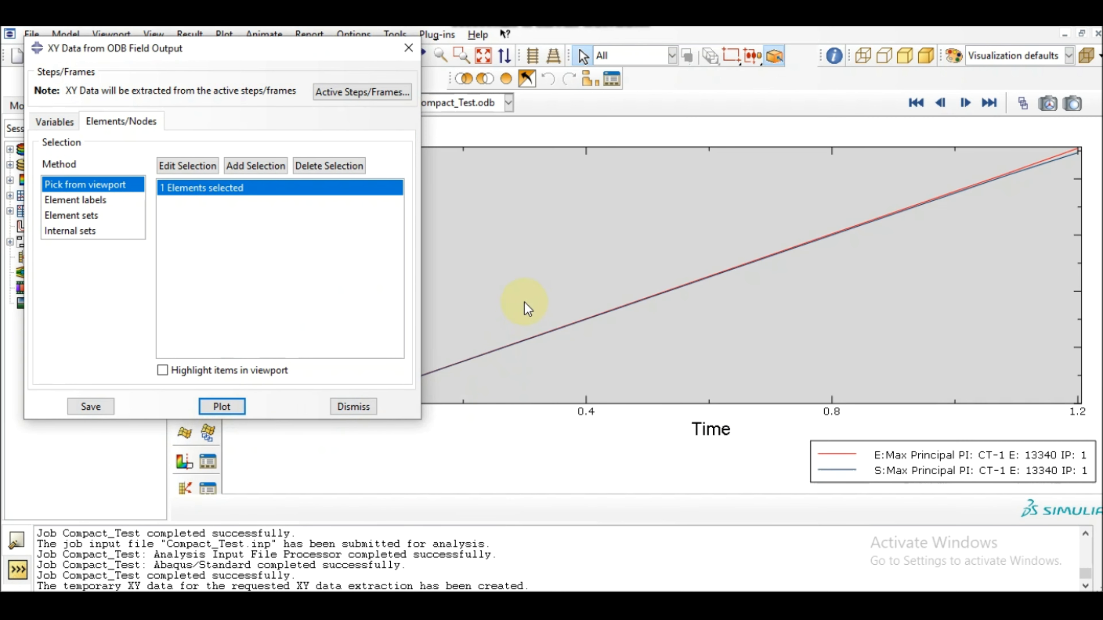
pyautogui.moveTo(331, 56); pyautogui.dragTo(362, 489)
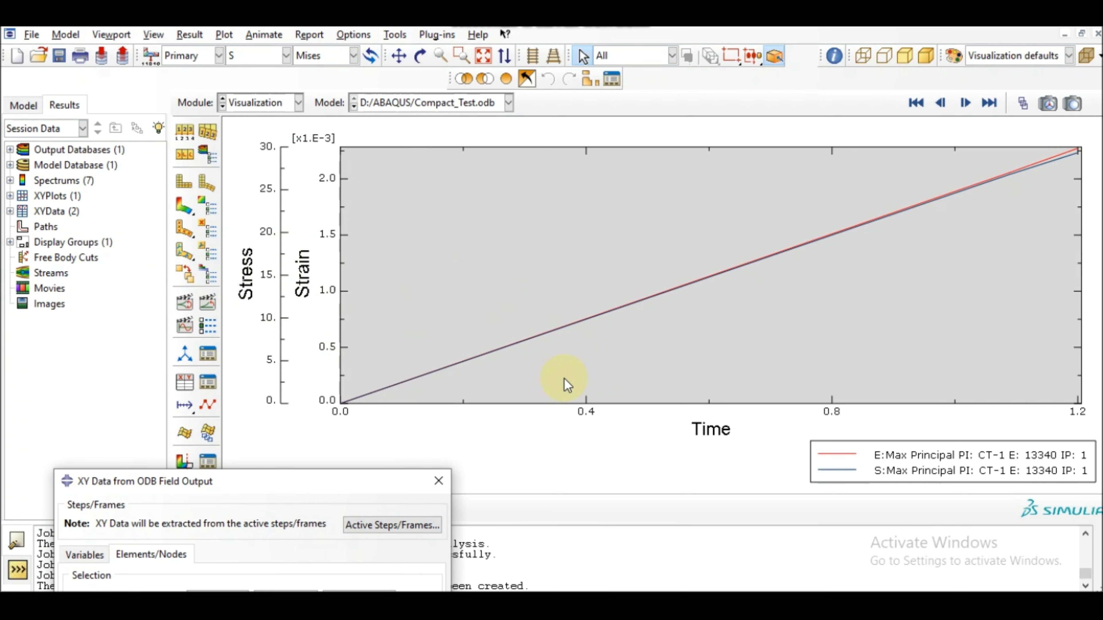
# - Try to pick the element just above the notch tip on the contour plot and replot its maximum principal strain and stress
pyautogui.moveTo(341, 490); pyautogui.dragTo(566, 139)
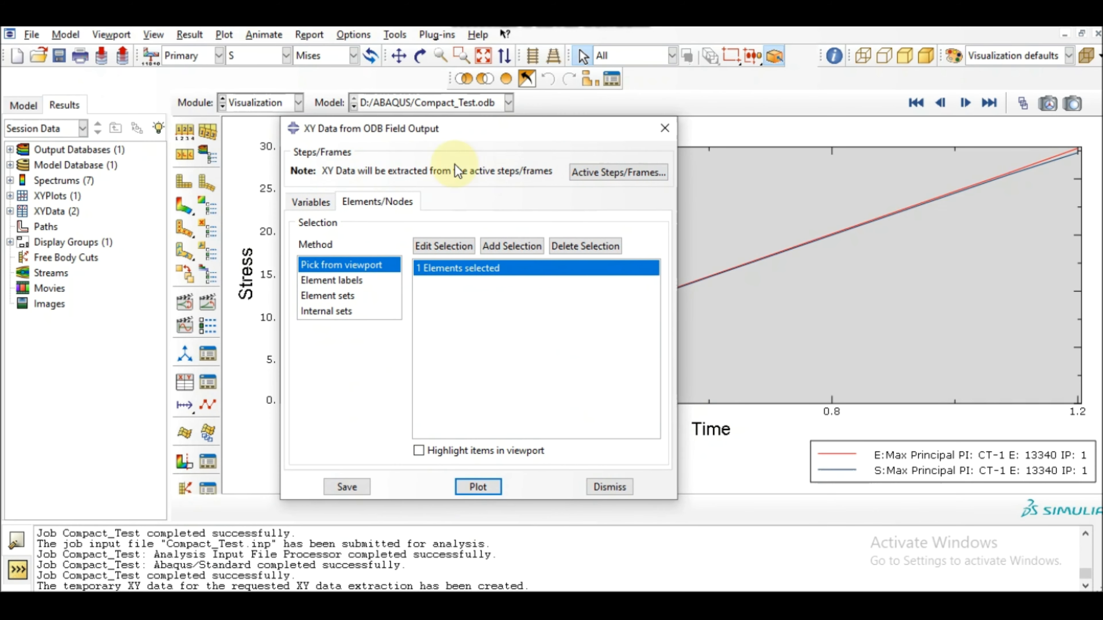
pyautogui.click(185, 205)
pyautogui.moveTo(461, 133); pyautogui.dragTo(262, 114)
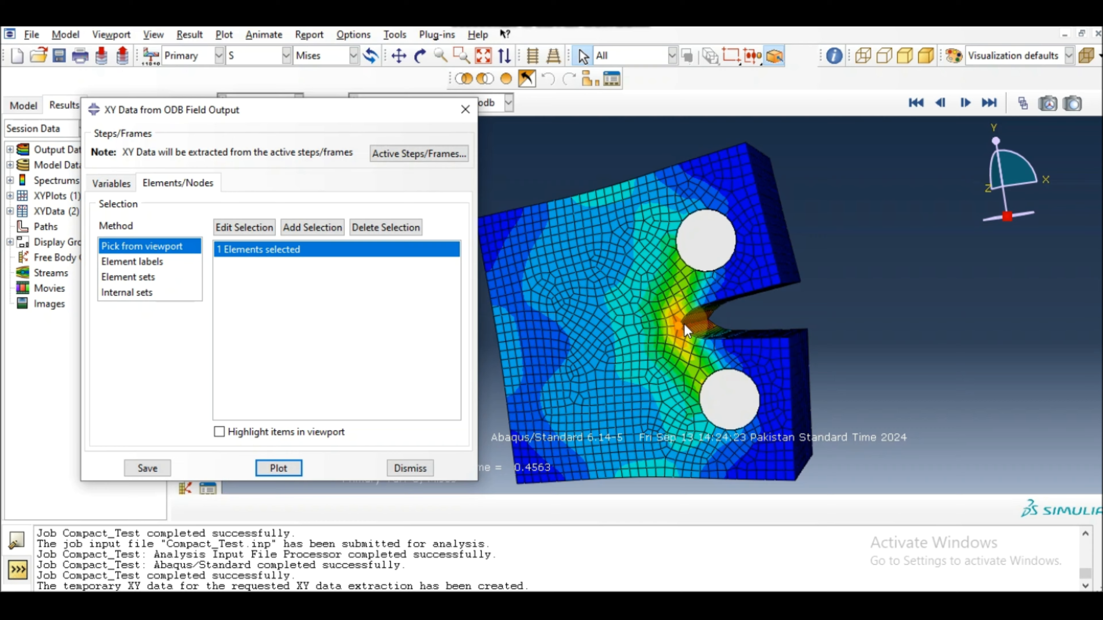
pyautogui.scroll(8, 683, 326)
pyautogui.scroll(2, 677, 325)
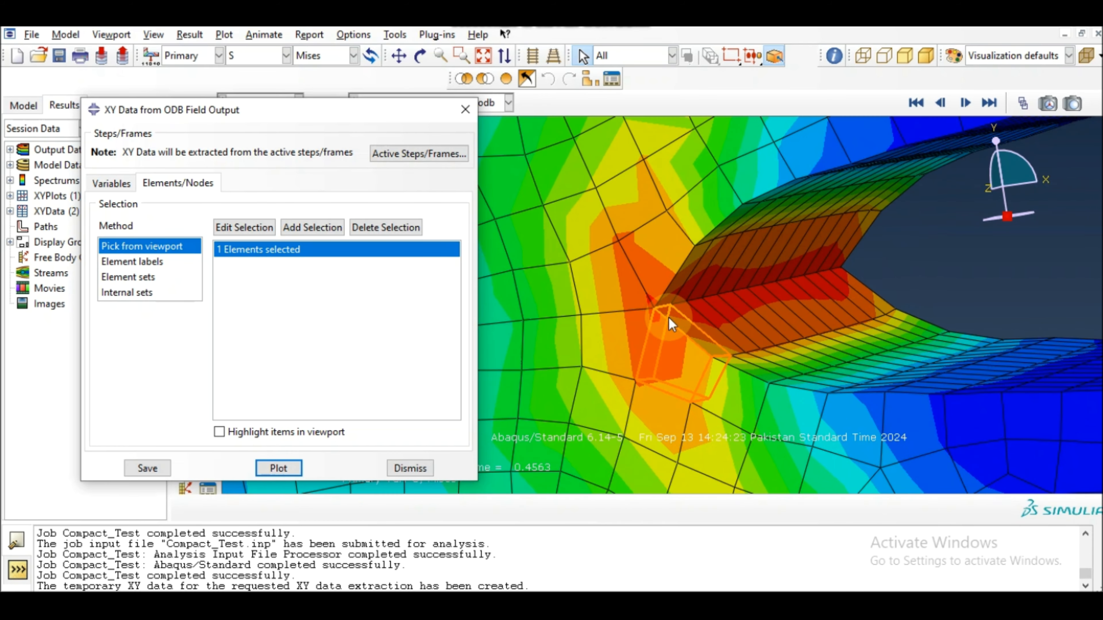
pyautogui.click(656, 282)
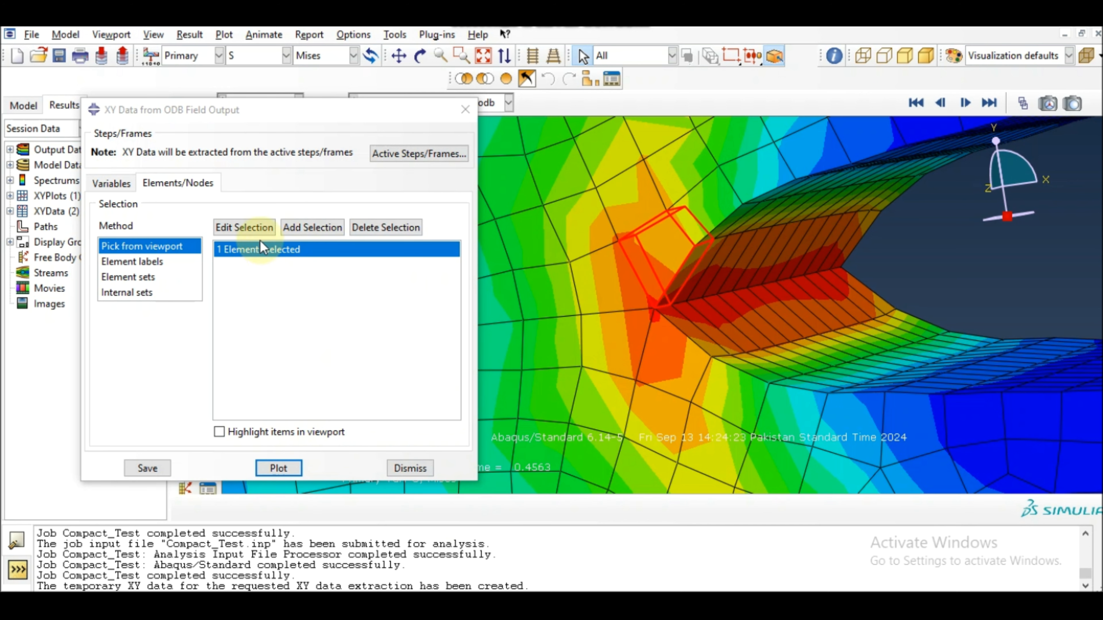
pyautogui.click(279, 468)
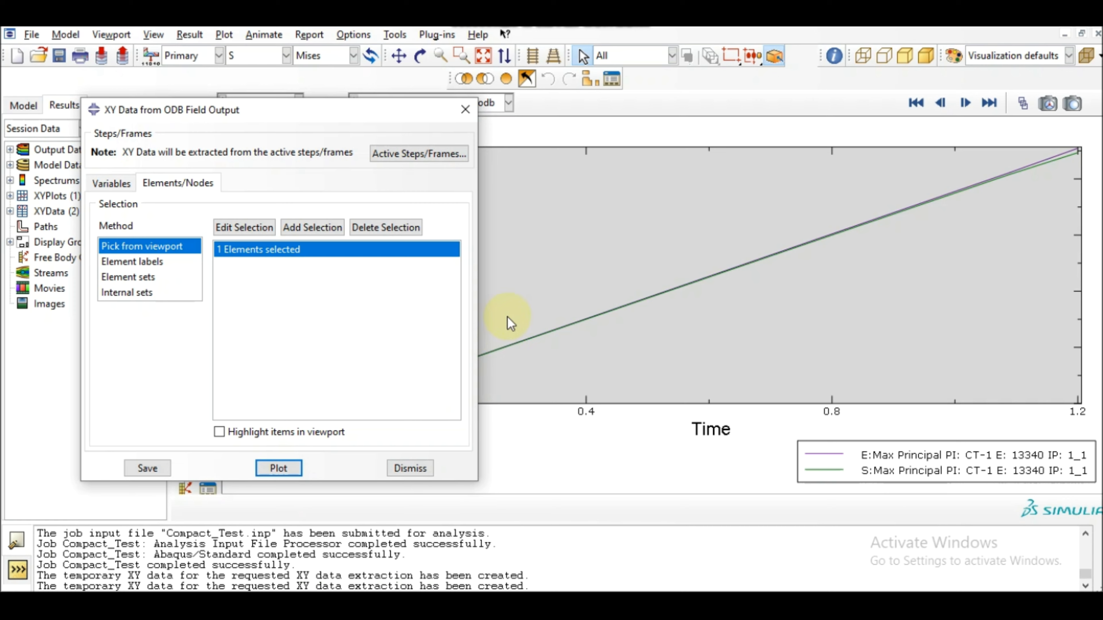
pyautogui.moveTo(320, 123); pyautogui.dragTo(280, 127)
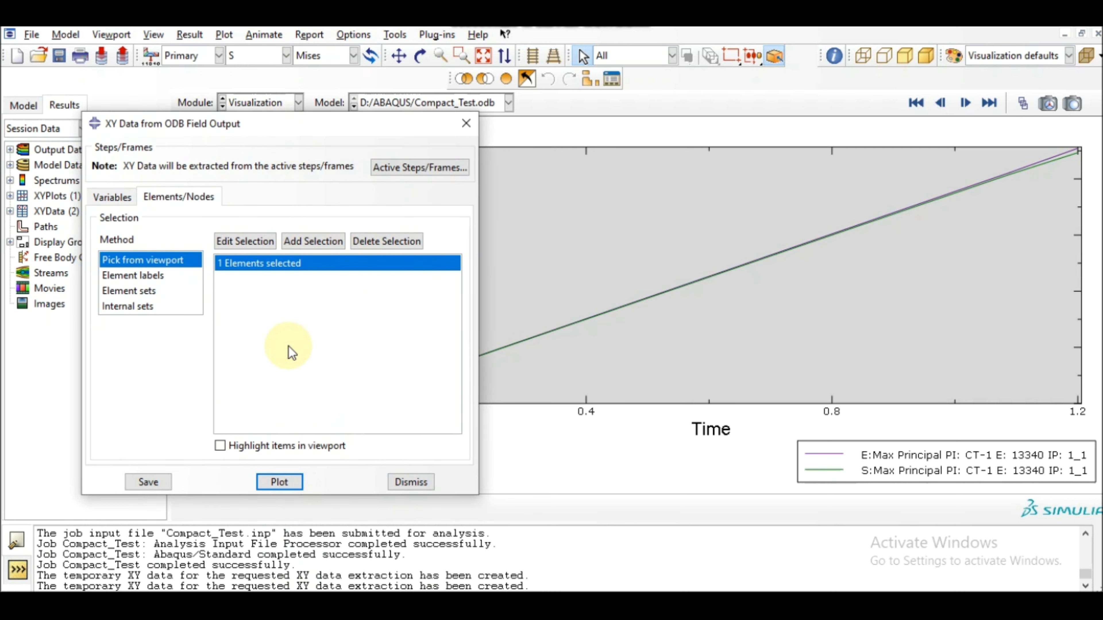
# - Change the picked element to the one just above the notch tip and plot its maximum principal strain and stress against time
pyautogui.moveTo(278, 123); pyautogui.dragTo(417, 131)
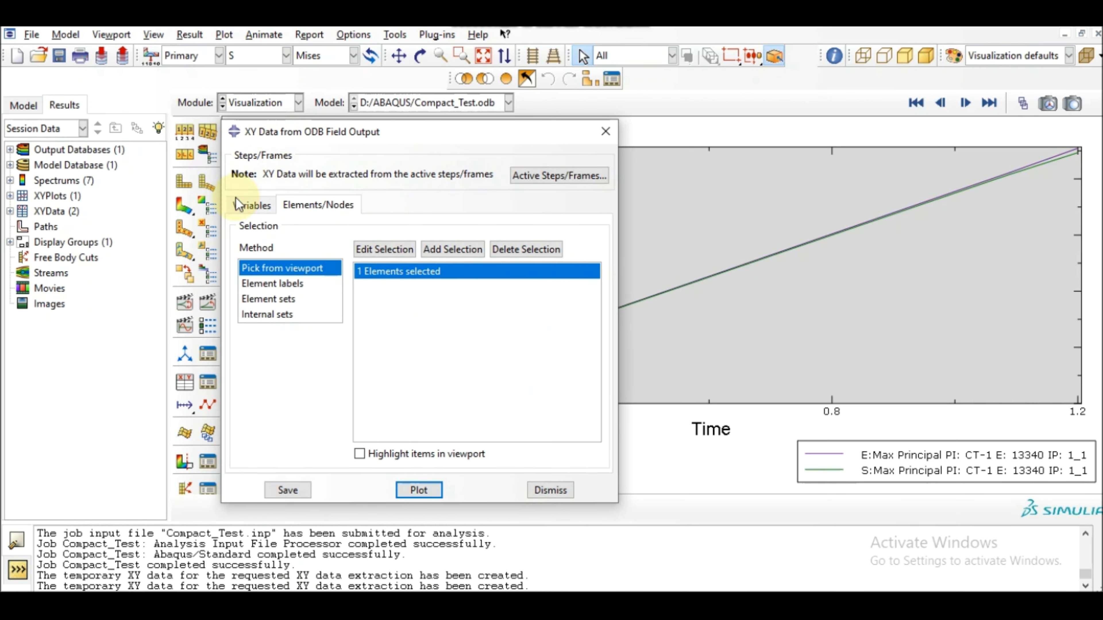
pyautogui.click(186, 209)
pyautogui.moveTo(303, 132); pyautogui.dragTo(168, 130)
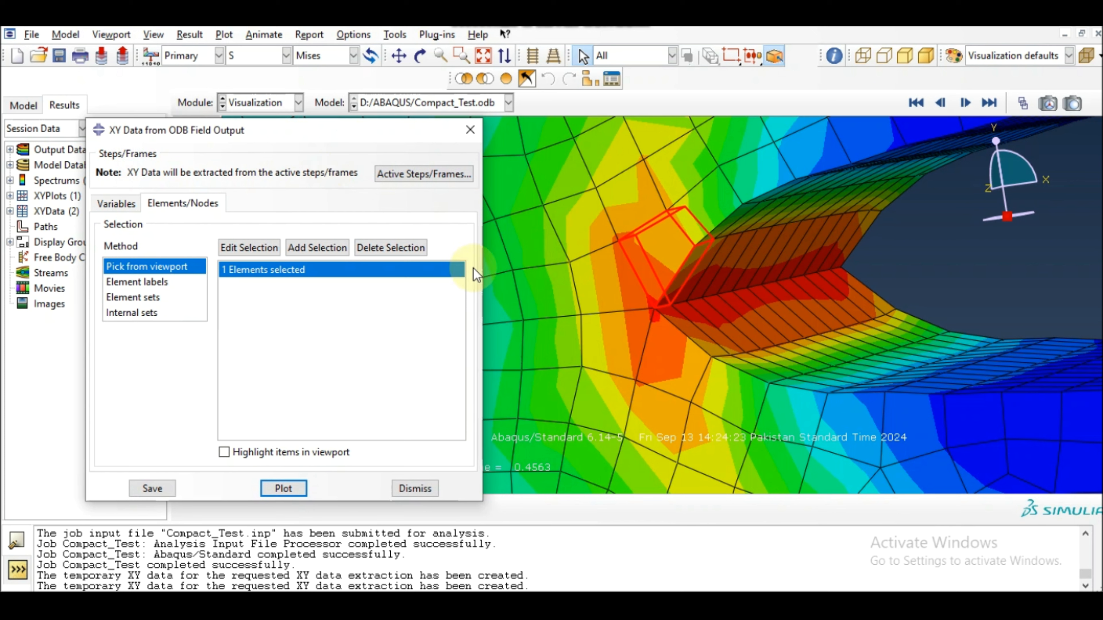
pyautogui.click(249, 247)
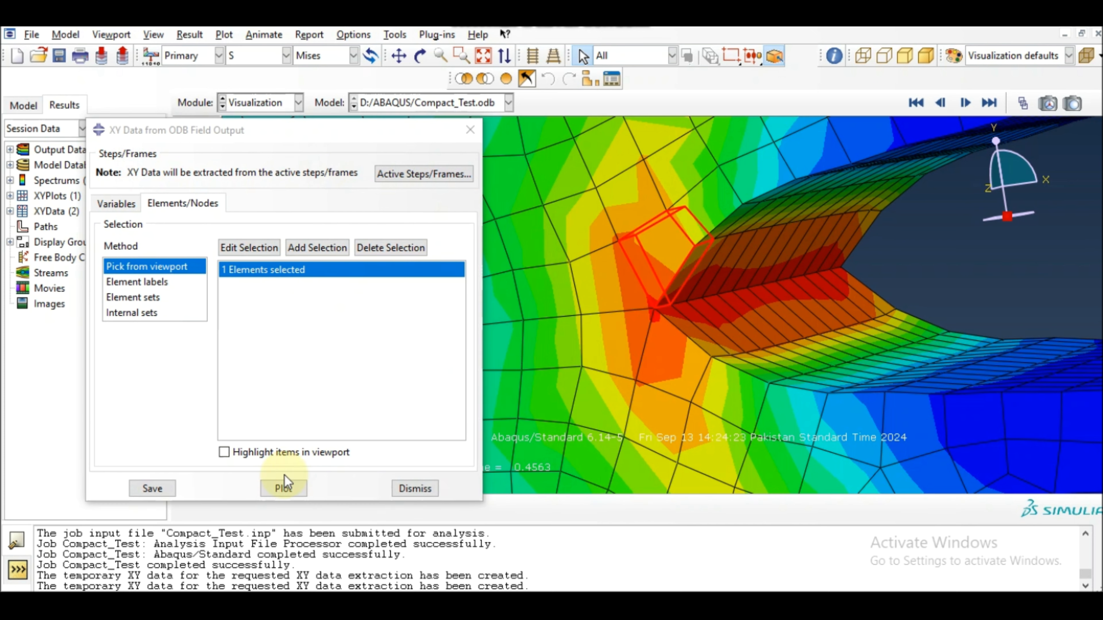
pyautogui.moveTo(317, 133); pyautogui.dragTo(322, 81)
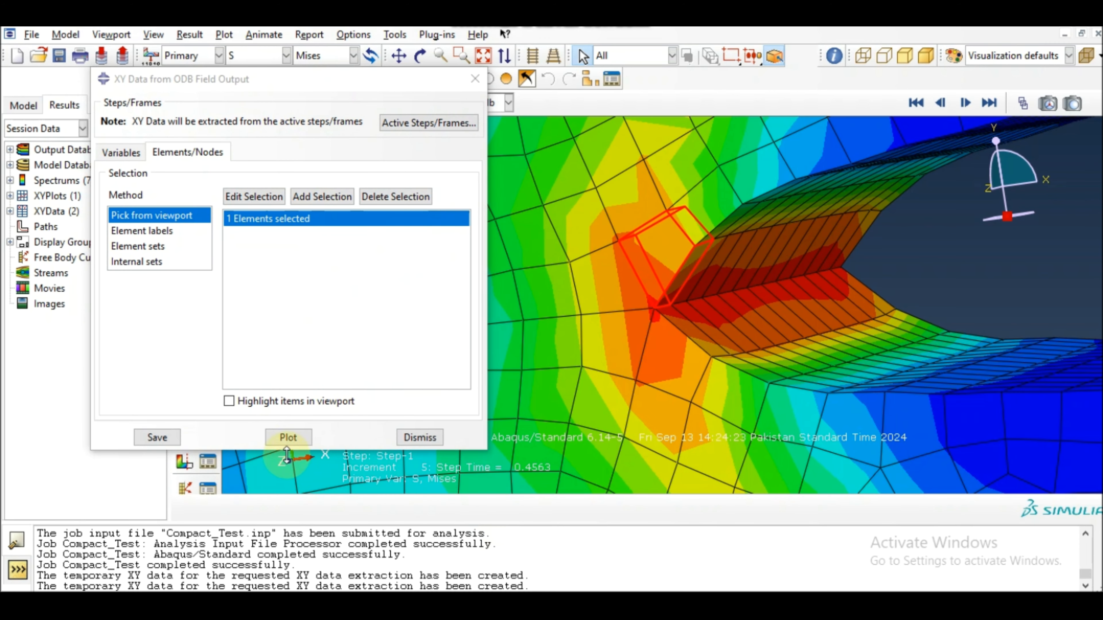
pyautogui.click(290, 440)
pyautogui.moveTo(387, 83); pyautogui.dragTo(391, 452)
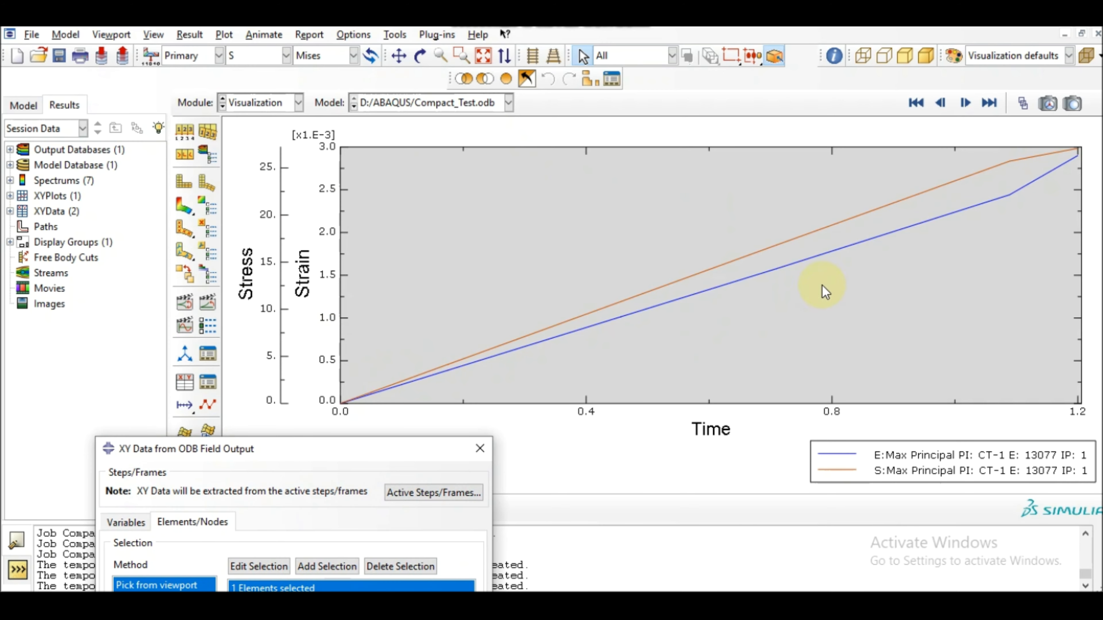
pyautogui.moveTo(401, 450); pyautogui.dragTo(423, 126)
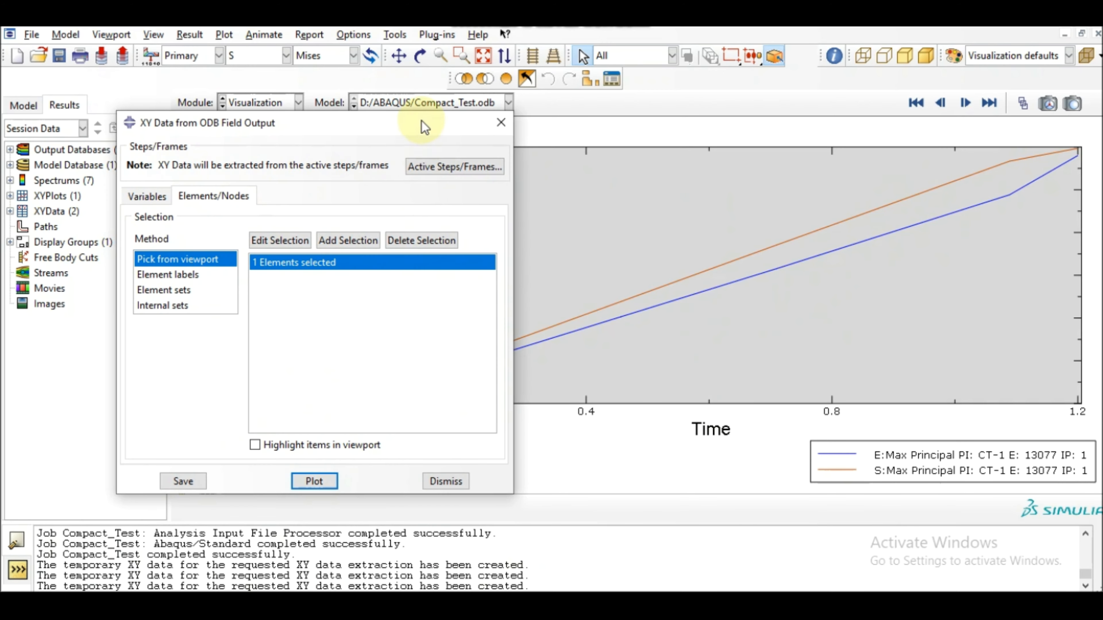
pyautogui.click(443, 478)
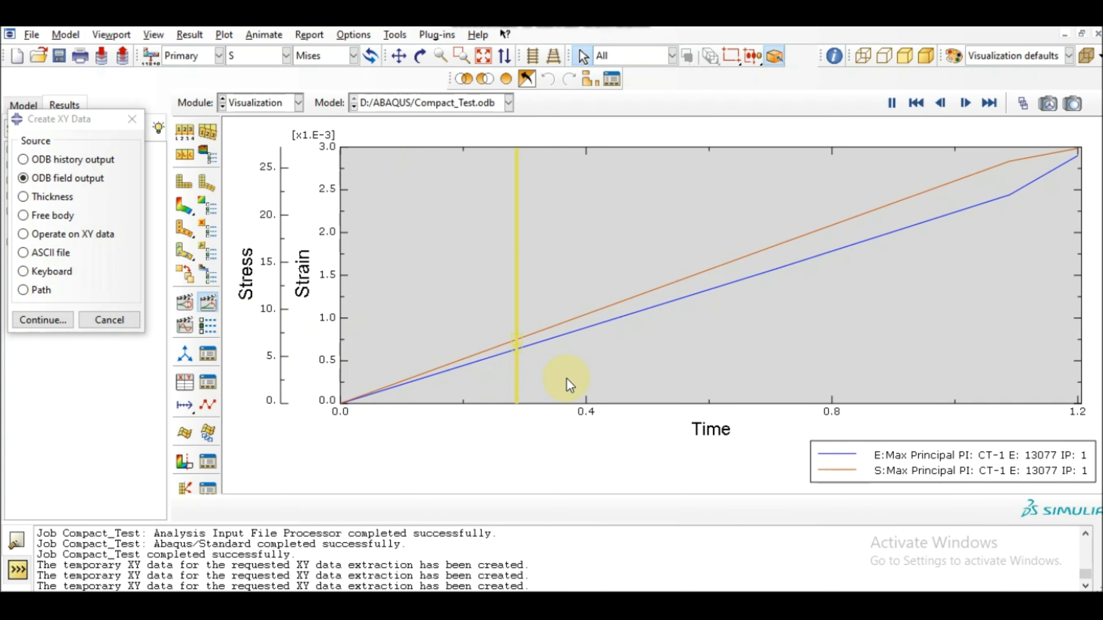
# - Operate on the XY data to combine E:Max Principal with S:Max Principal and plot the stress–strain curve
pyautogui.click(209, 309)
pyautogui.click(24, 235)
pyautogui.click(43, 320)
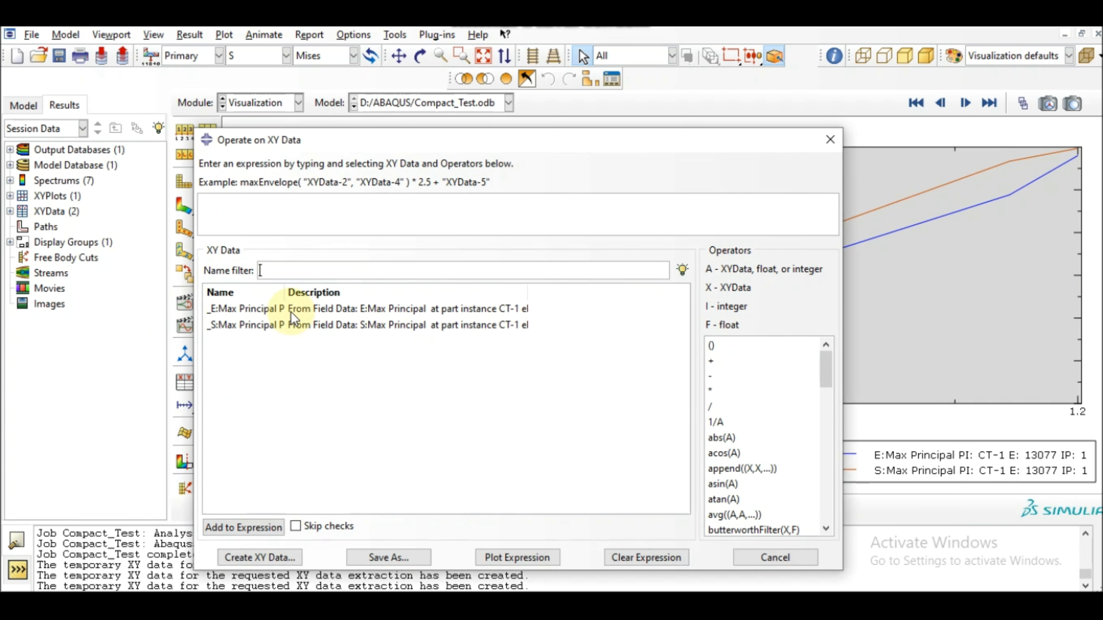
pyautogui.scroll(-2, 772, 460)
pyautogui.scroll(-1, 764, 469)
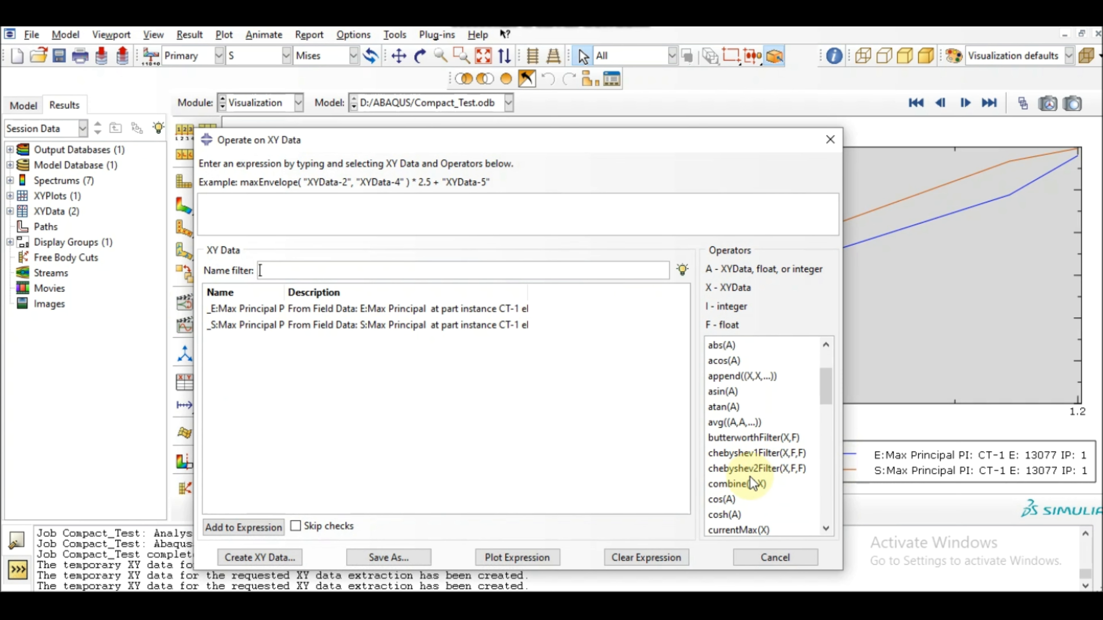
pyautogui.click(744, 483)
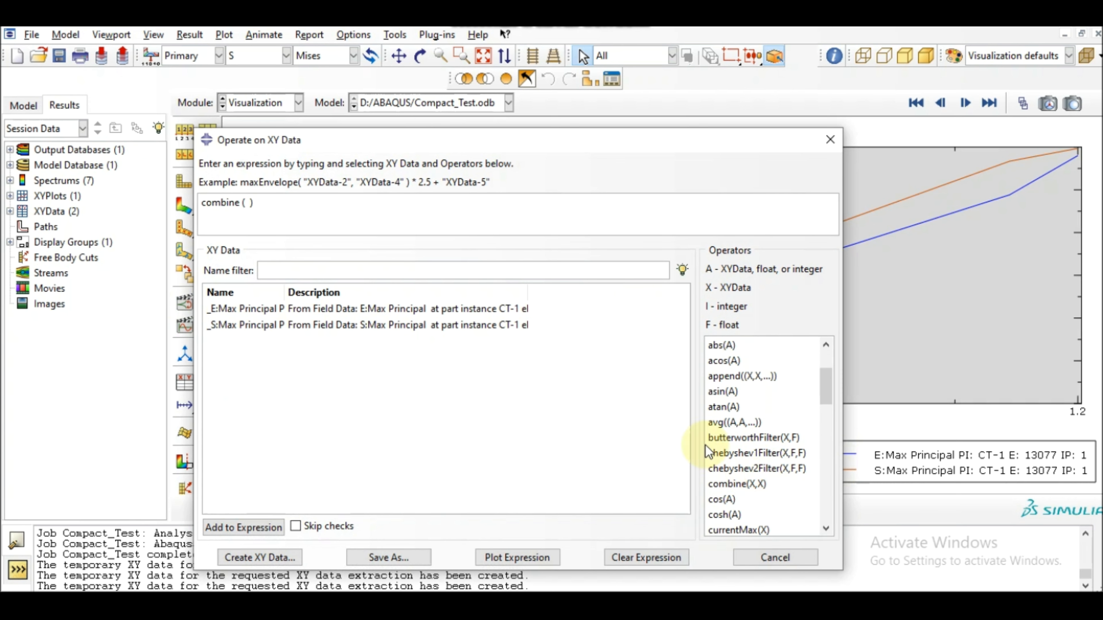
pyautogui.click(307, 311)
pyautogui.click(312, 325)
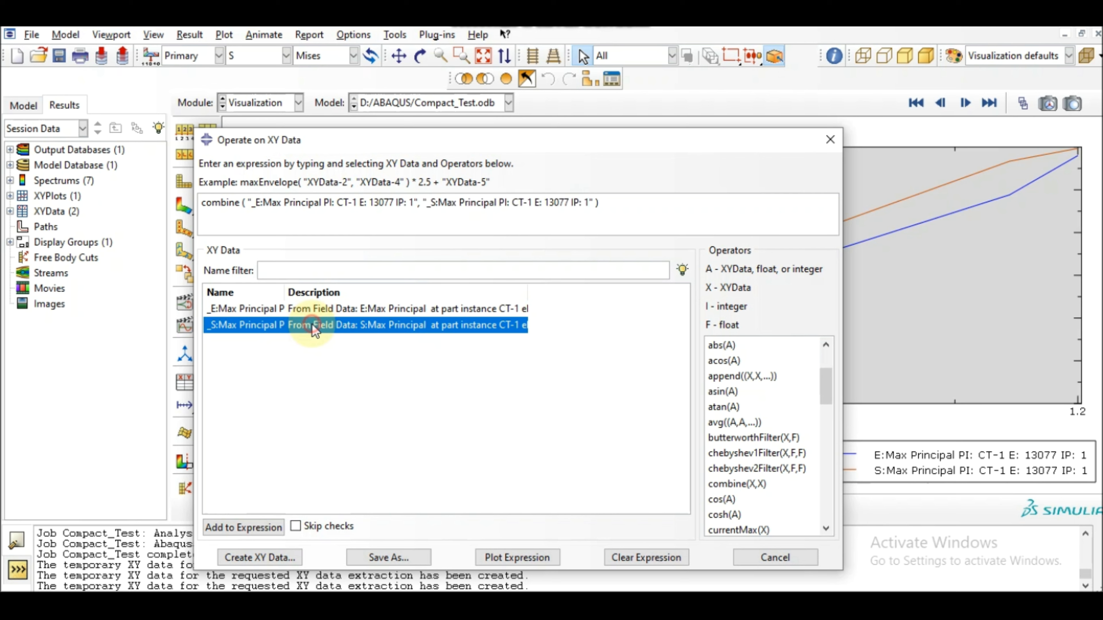
pyautogui.click(509, 560)
pyautogui.moveTo(555, 159); pyautogui.dragTo(512, 567)
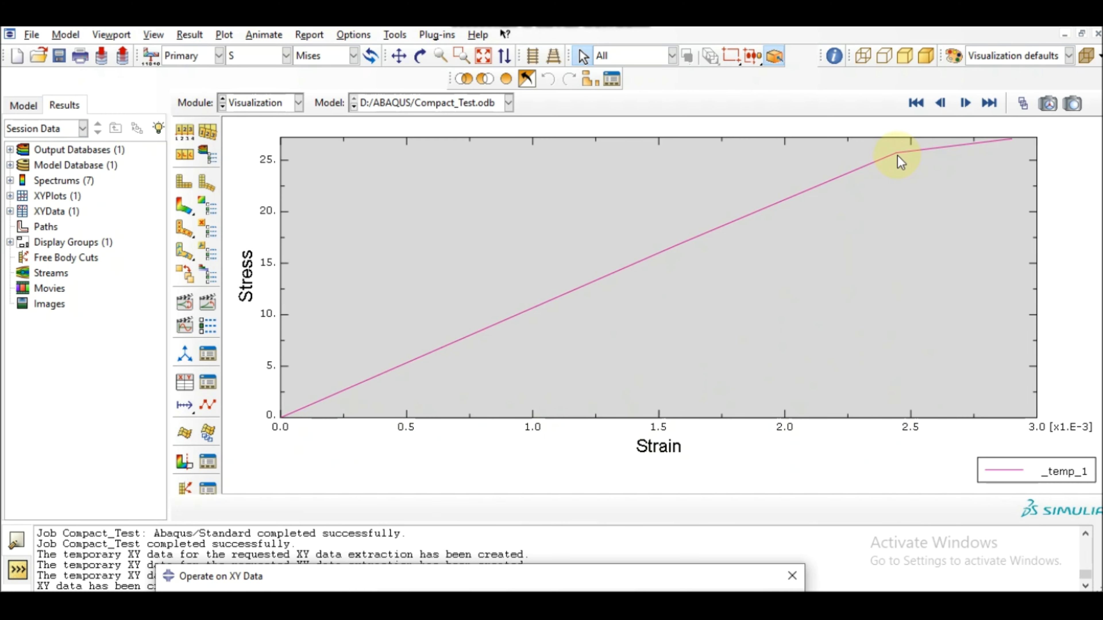
pyautogui.moveTo(676, 573); pyautogui.dragTo(612, 104)
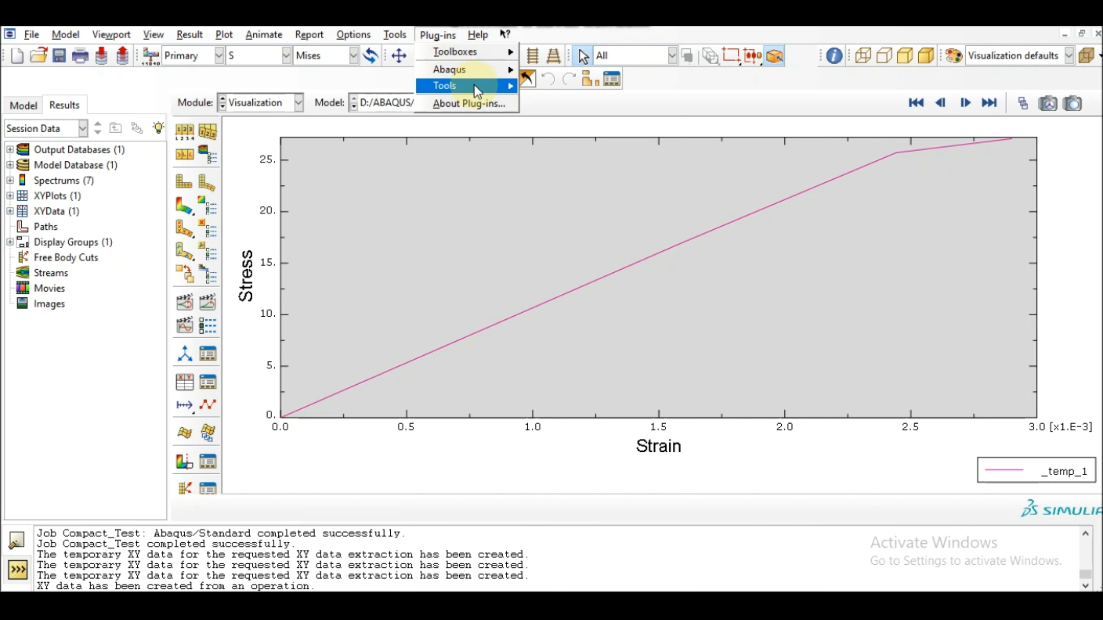
# - Export the XY data of the current XY plot from Abaqus/CAE to Excel with the Excel Utilities plug-in
pyautogui.moveTo(451, 85)
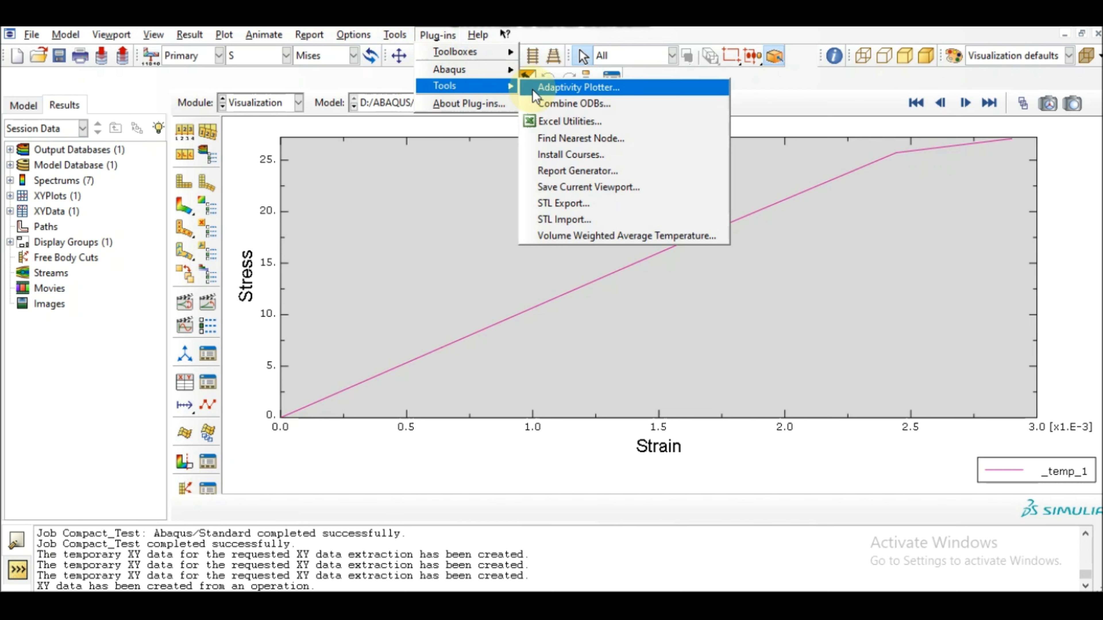
pyautogui.click(560, 122)
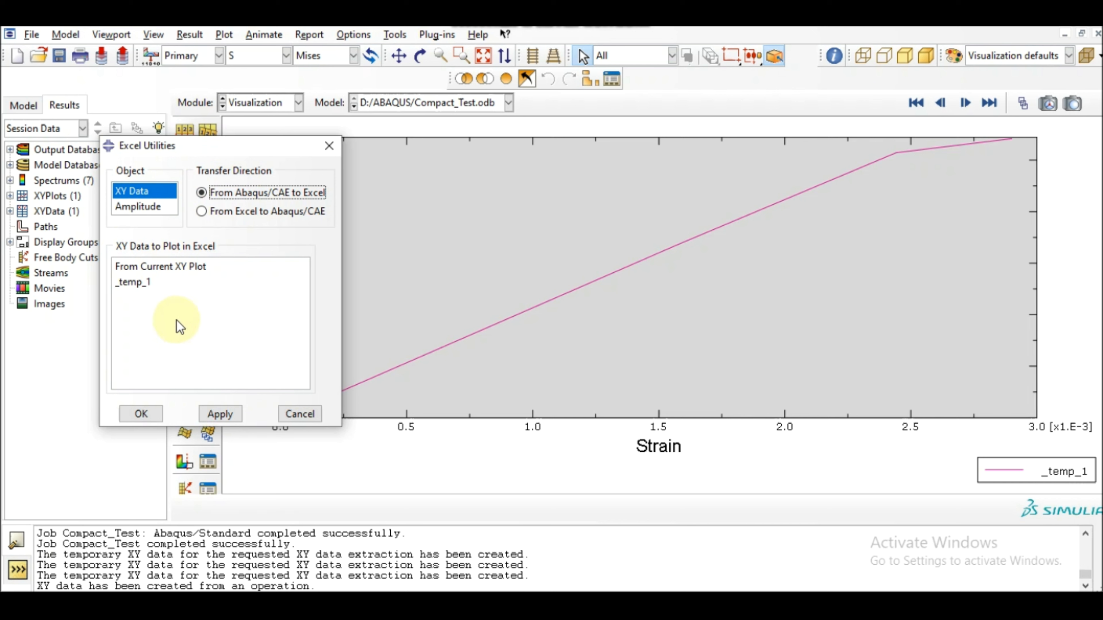
pyautogui.click(165, 267)
pyautogui.click(157, 282)
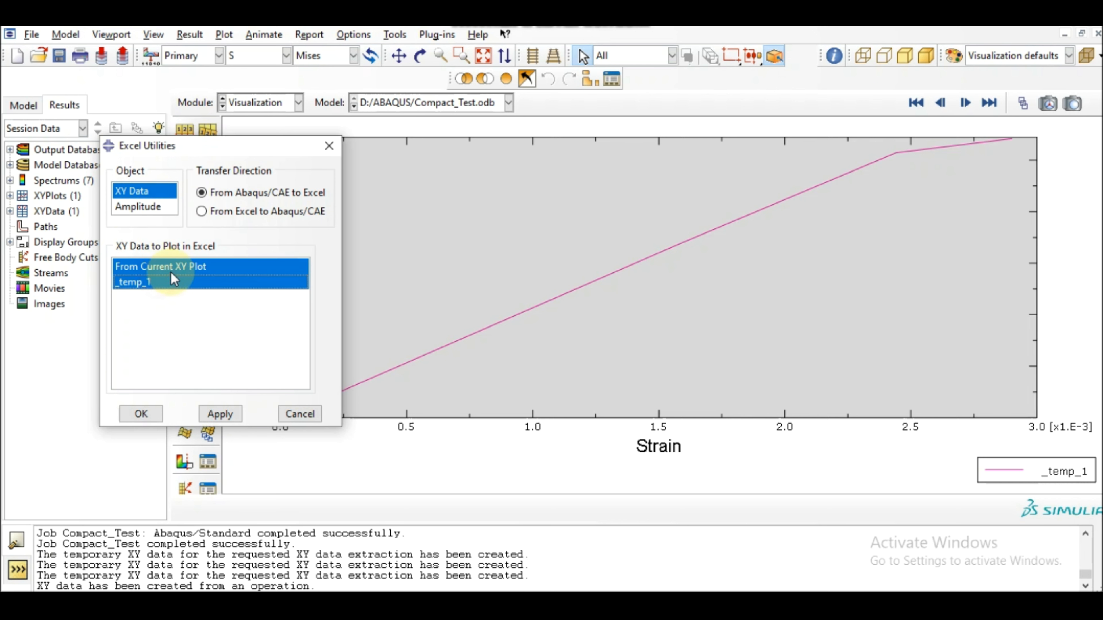
pyautogui.click(170, 270)
pyautogui.click(182, 262)
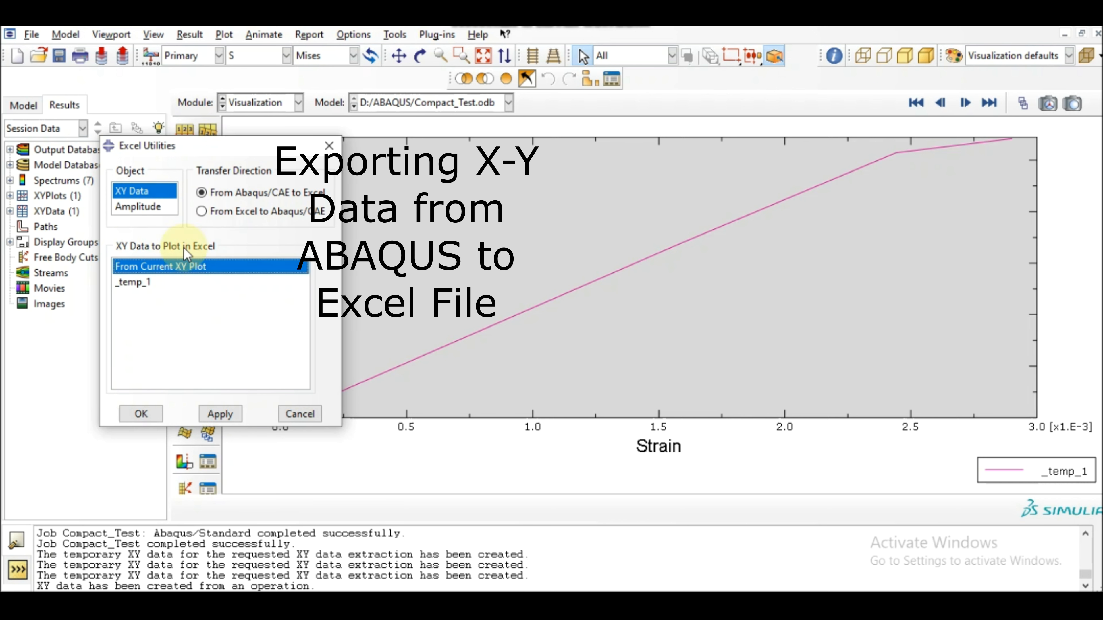
pyautogui.click(220, 414)
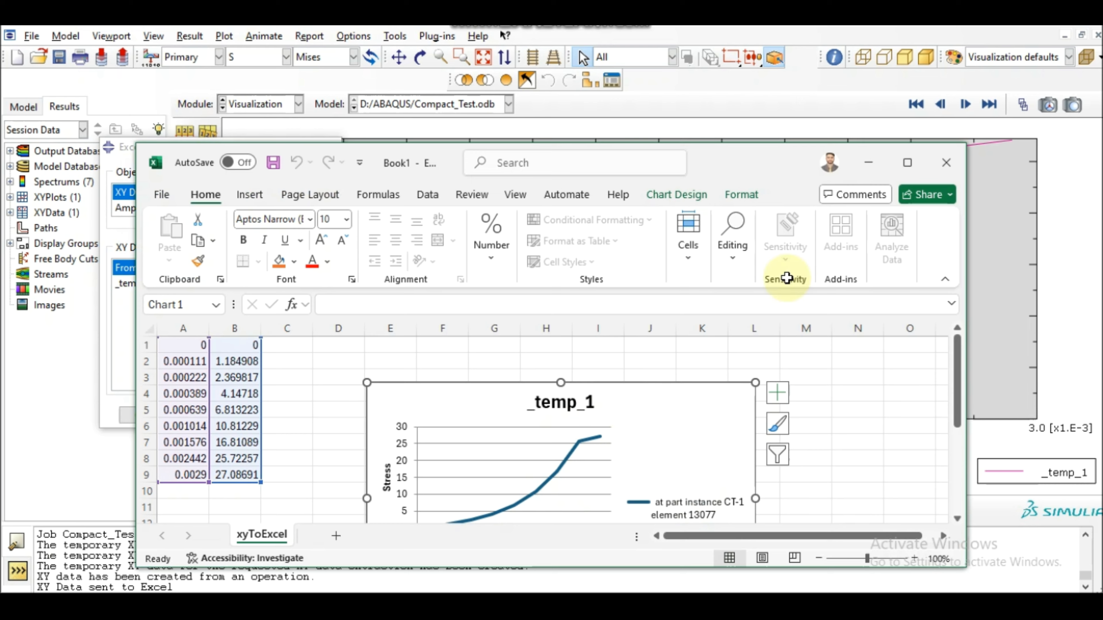
pyautogui.click(904, 164)
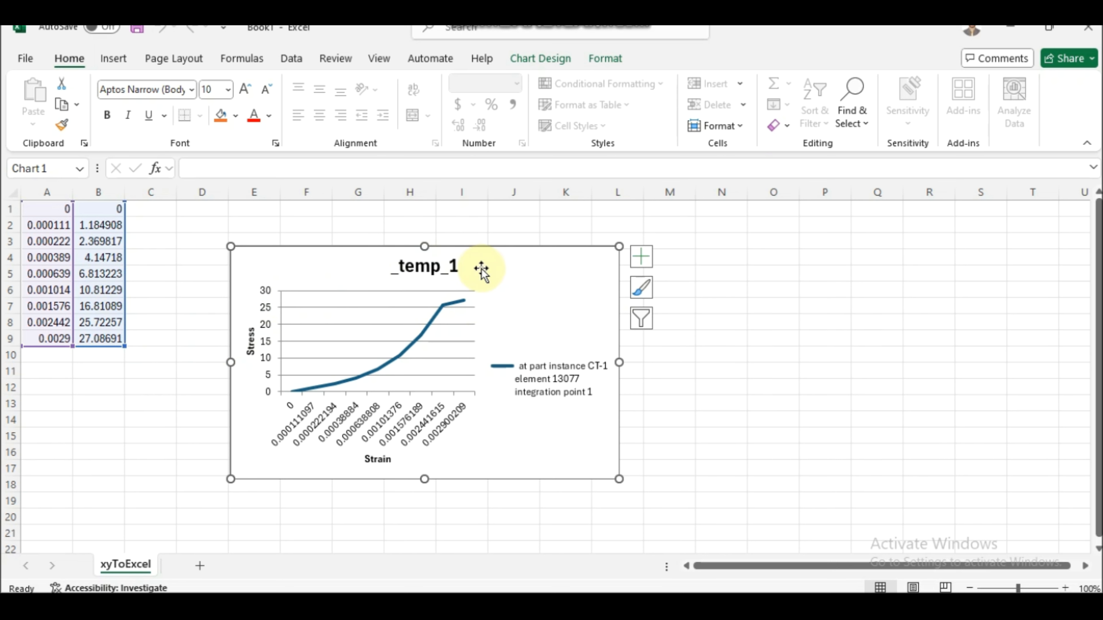
# - Insert a header row above the exported data in Excel and label its two columns Strain and Stress
pyautogui.press('Up')
pyautogui.press('Up')
pyautogui.press('Up')
pyautogui.press('Up')
pyautogui.press('Up')
pyautogui.press('Up')
pyautogui.press('Up')
pyautogui.press('Up')
pyautogui.press('Up')
pyautogui.press('Up')
pyautogui.press('Up')
pyautogui.press('Up')
pyautogui.press('Up')
pyautogui.press('Up')
pyautogui.press('Up')
pyautogui.press('Up')
pyautogui.press('Up')
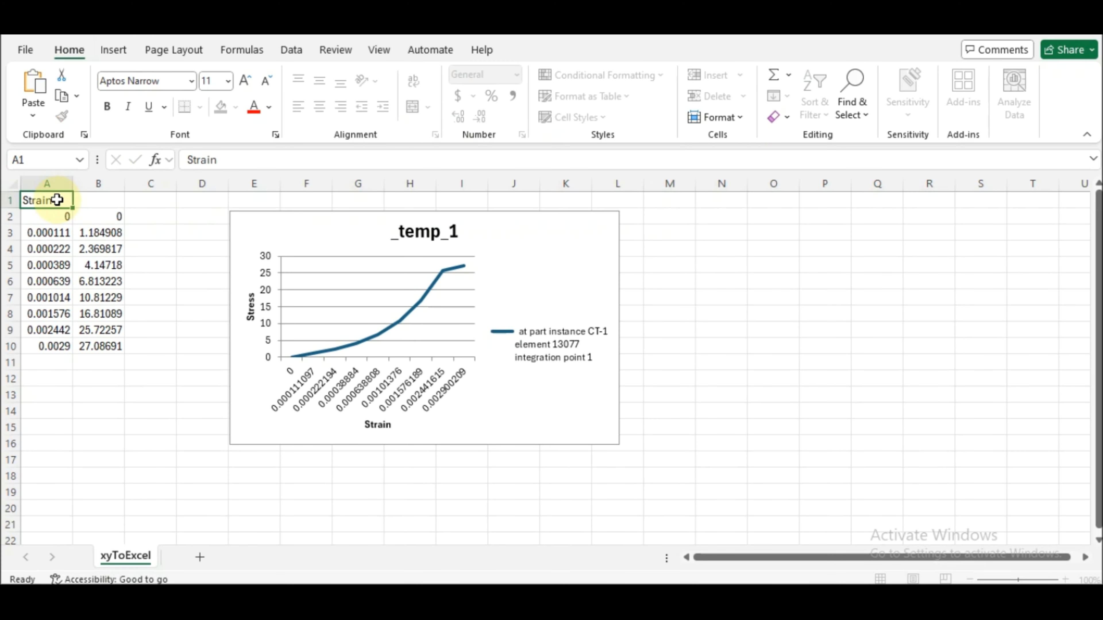
pyautogui.press('Tab')
pyautogui.write('St')
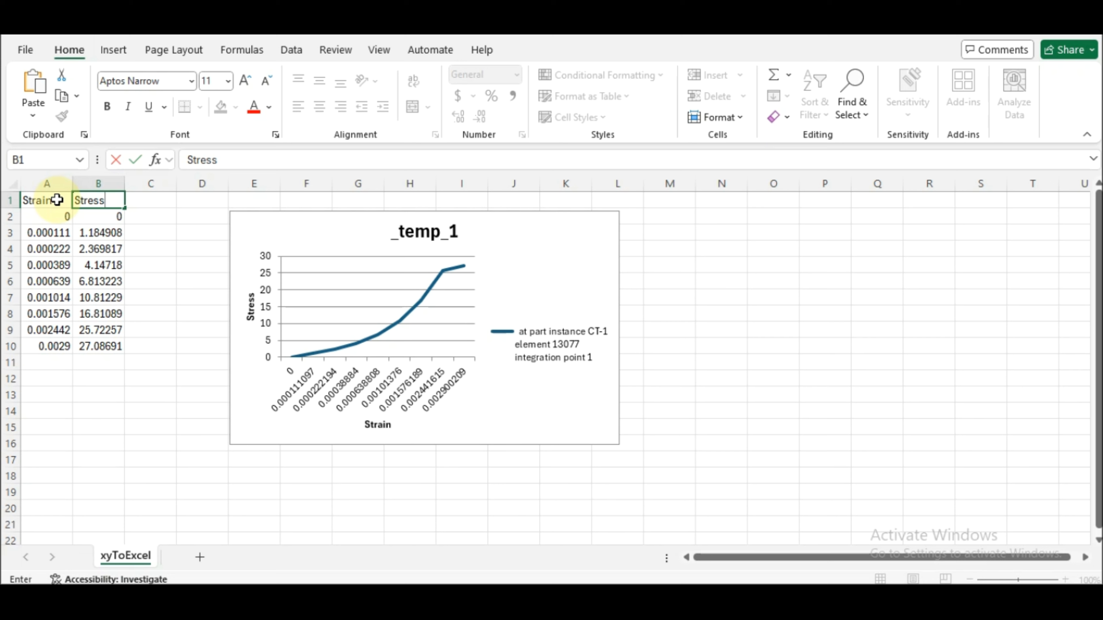
pyautogui.write('ress')
pyautogui.click(182, 263)
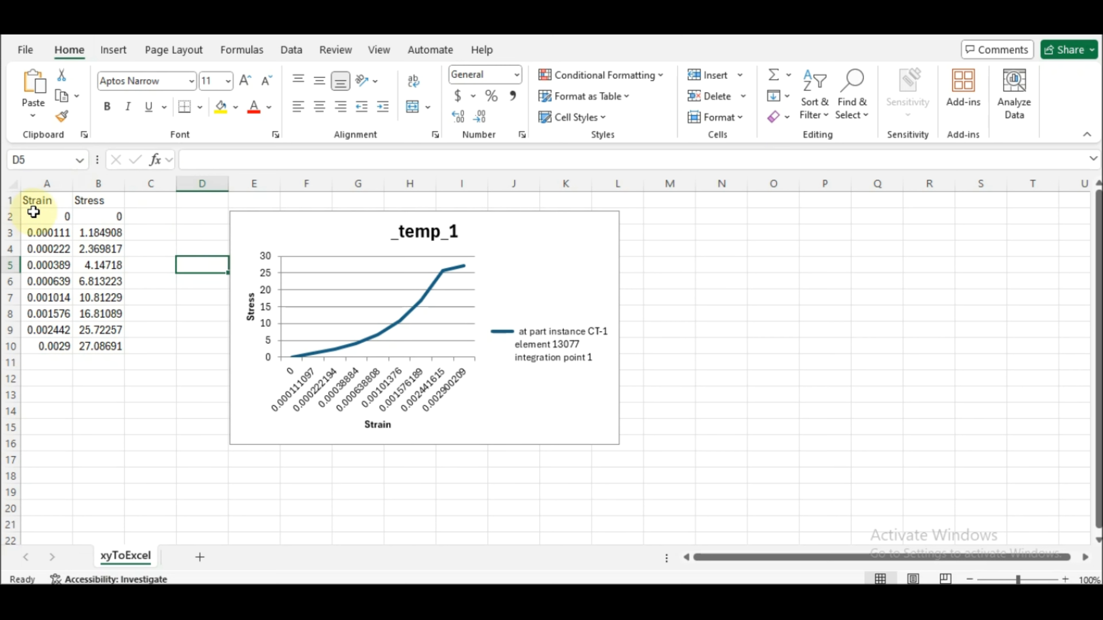
pyautogui.click(51, 216)
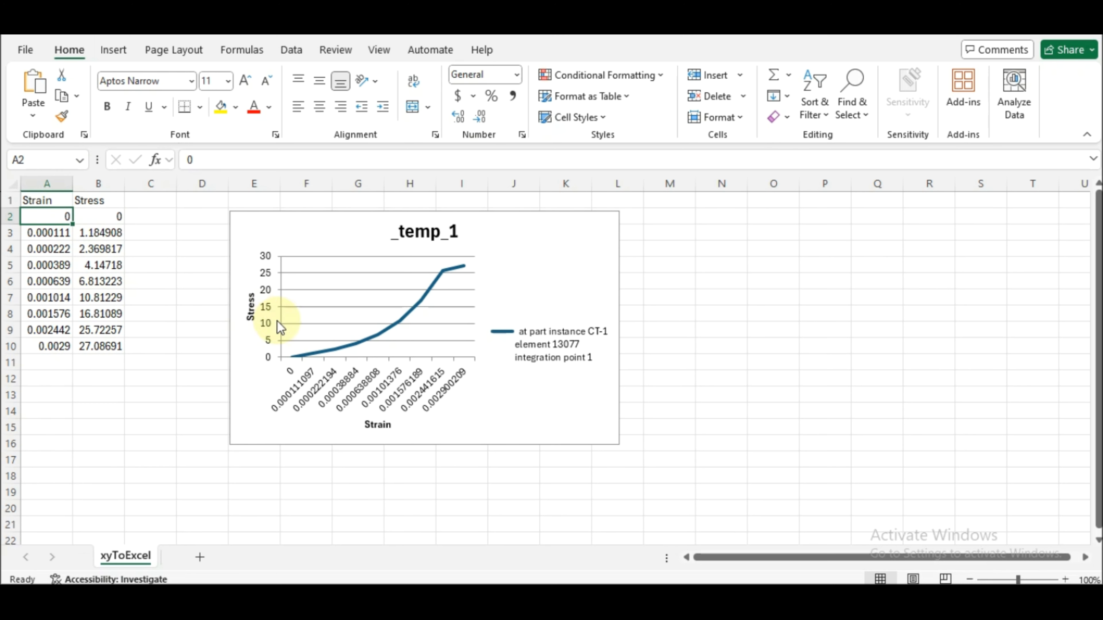
pyautogui.click(114, 346)
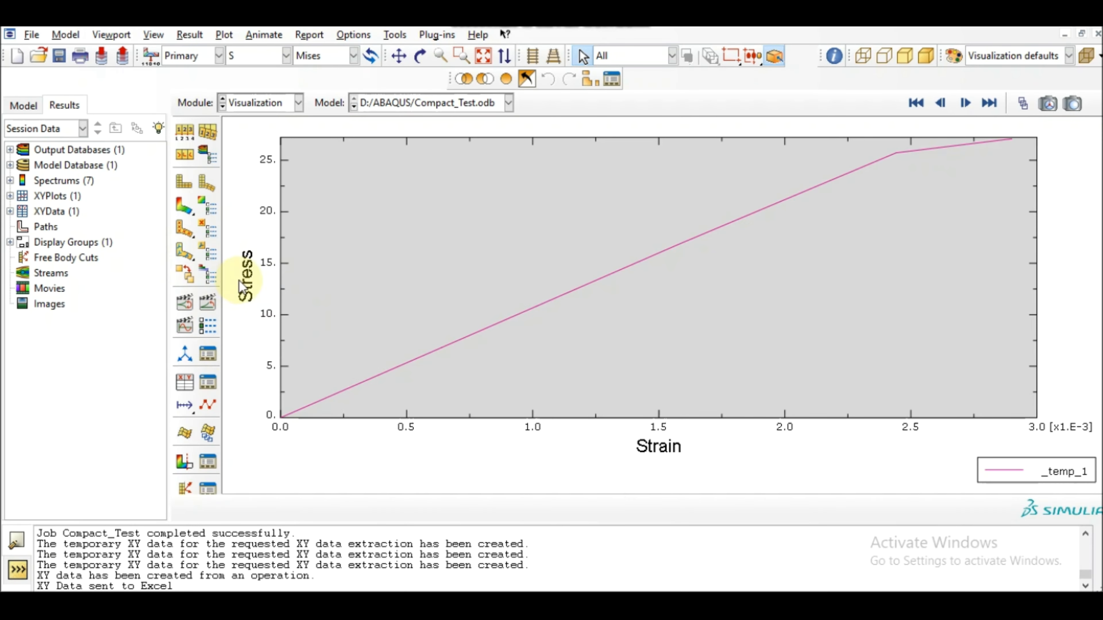
# - Start creating XY data from ODB field output and set the output position to Unique Nodal
pyautogui.click(187, 382)
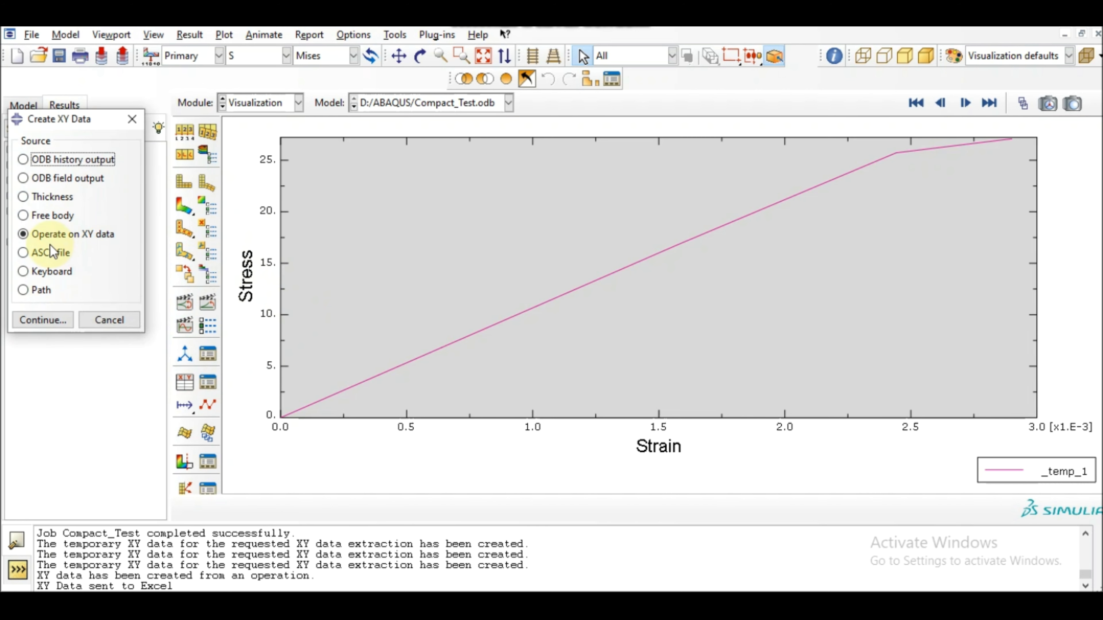
pyautogui.click(24, 178)
pyautogui.click(59, 320)
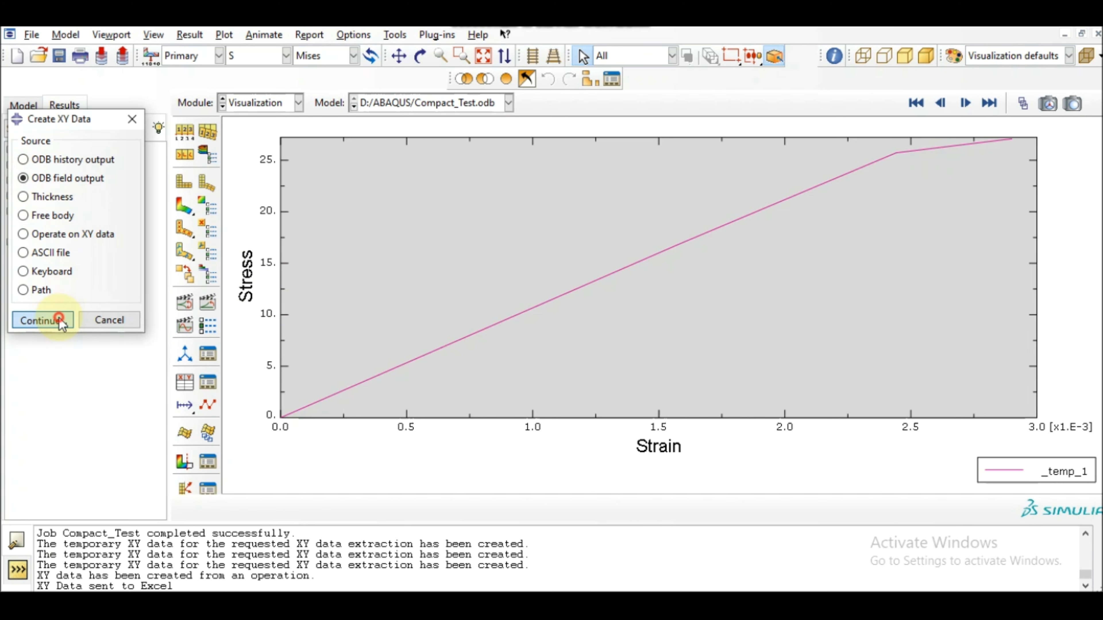
pyautogui.click(270, 238)
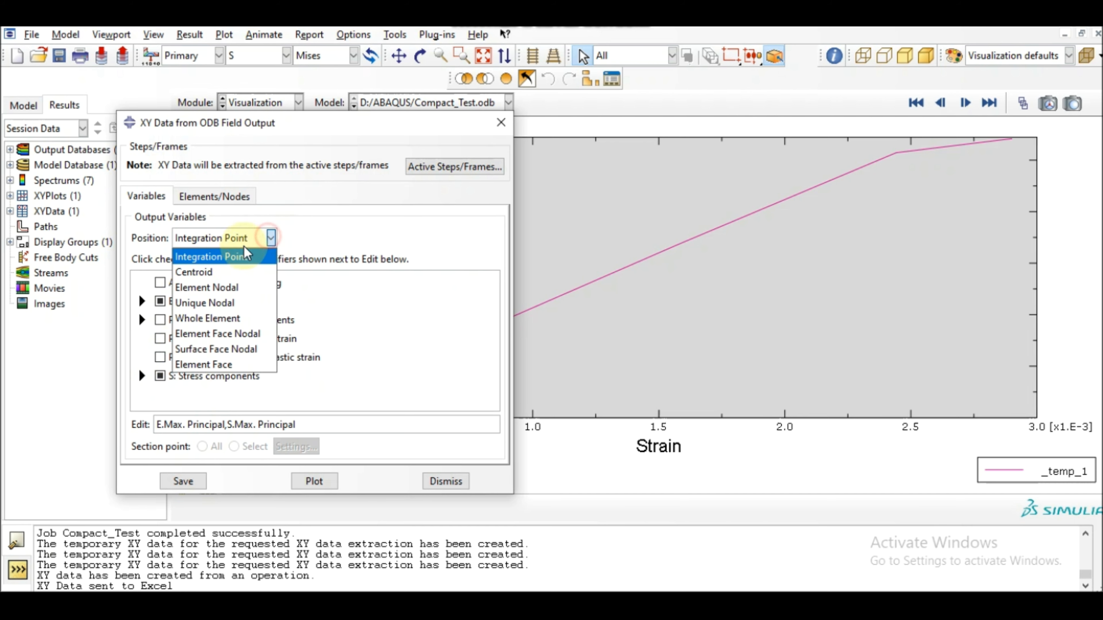
pyautogui.click(229, 303)
# - Remove the S stress components from the output variables and add U spatial displacement and RF reaction force with all their components
pyautogui.scroll(-2, 197, 319)
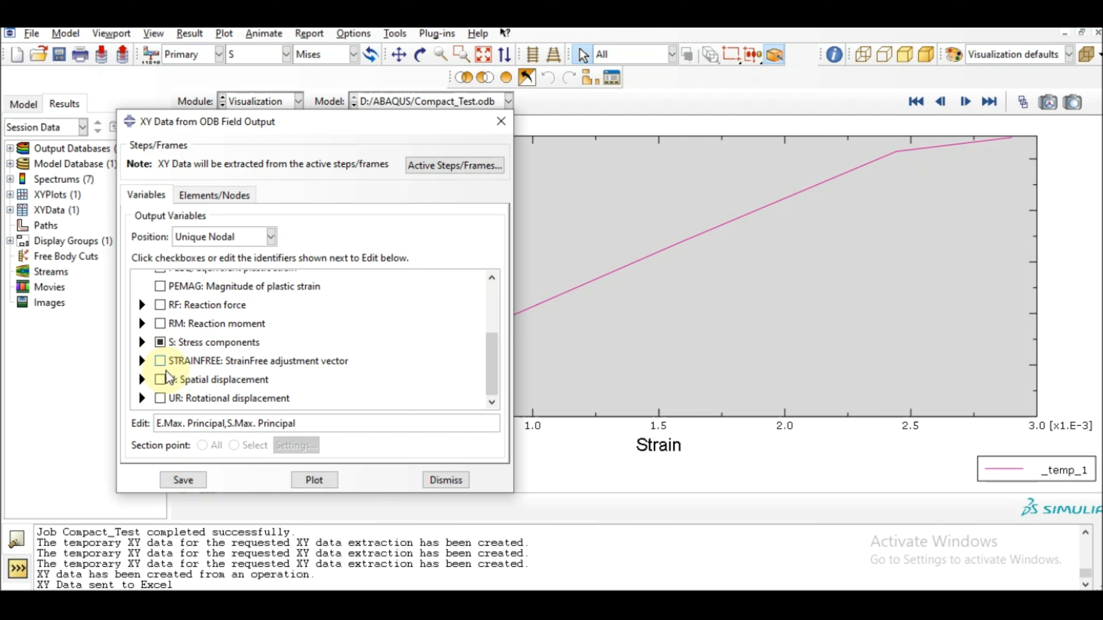
pyautogui.click(160, 342)
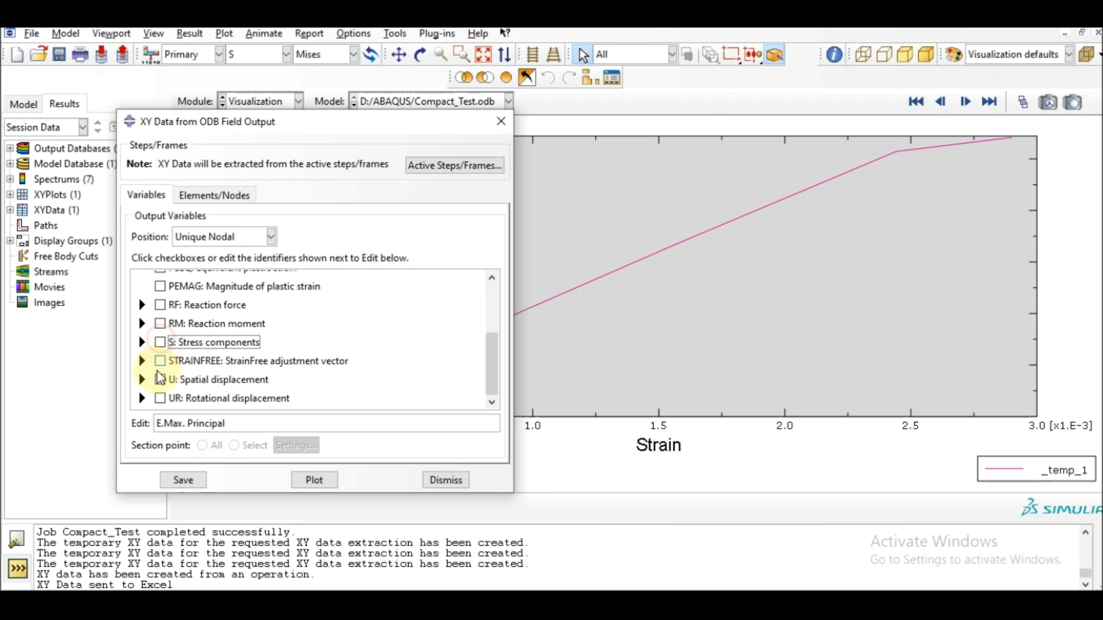
pyautogui.click(161, 380)
pyautogui.click(142, 380)
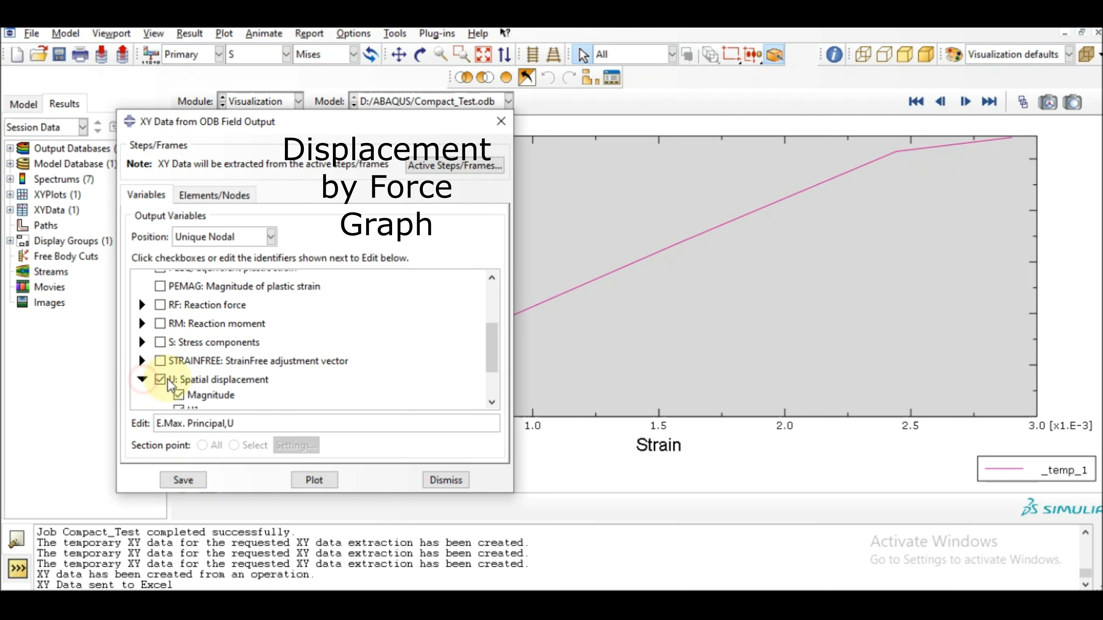
pyautogui.scroll(-2, 201, 366)
pyautogui.click(179, 333)
pyautogui.click(178, 333)
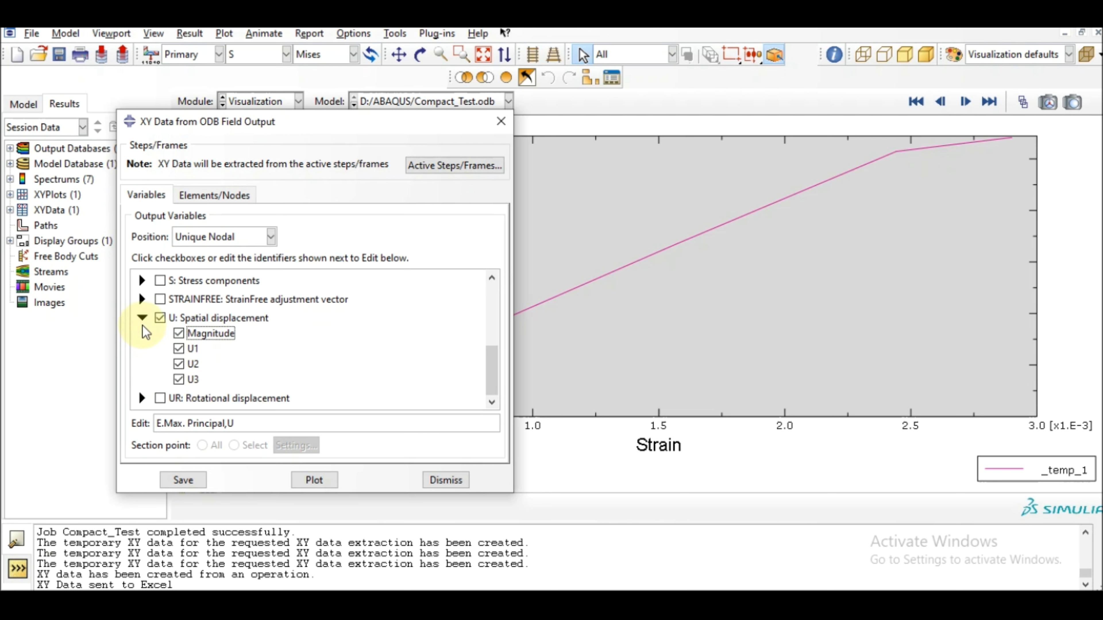
pyautogui.click(142, 318)
pyautogui.scroll(1, 194, 317)
pyautogui.click(159, 353)
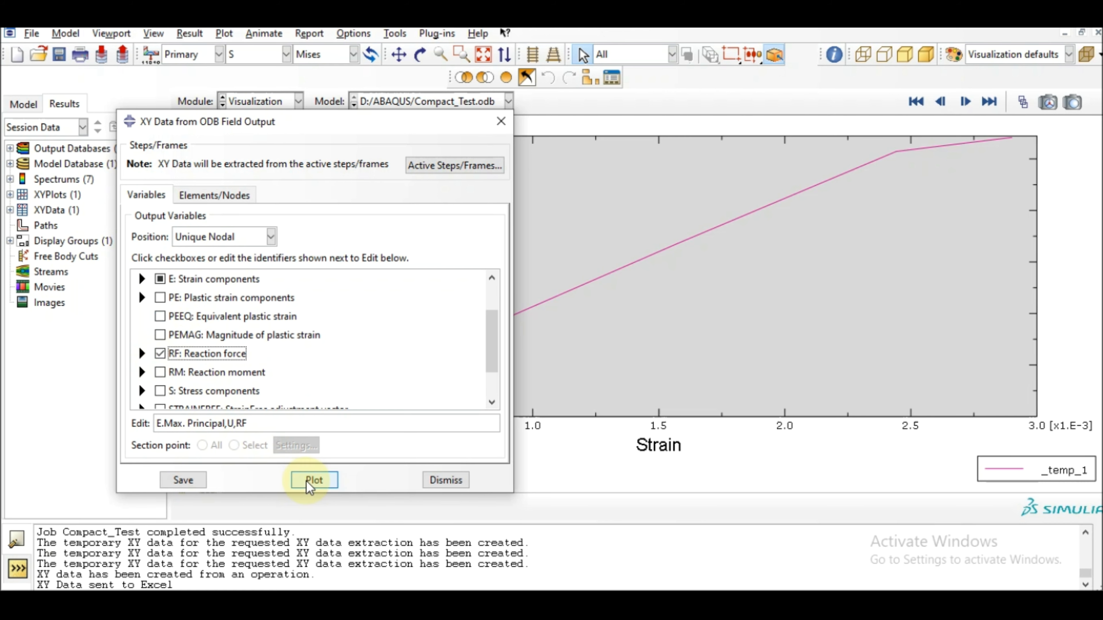
# - Pick a single node from the viewport and plot its displacement, reaction force and maximum principal strain against time
pyautogui.click(214, 196)
pyautogui.moveTo(306, 122); pyautogui.dragTo(172, 123)
pyautogui.click(185, 205)
pyautogui.click(167, 238)
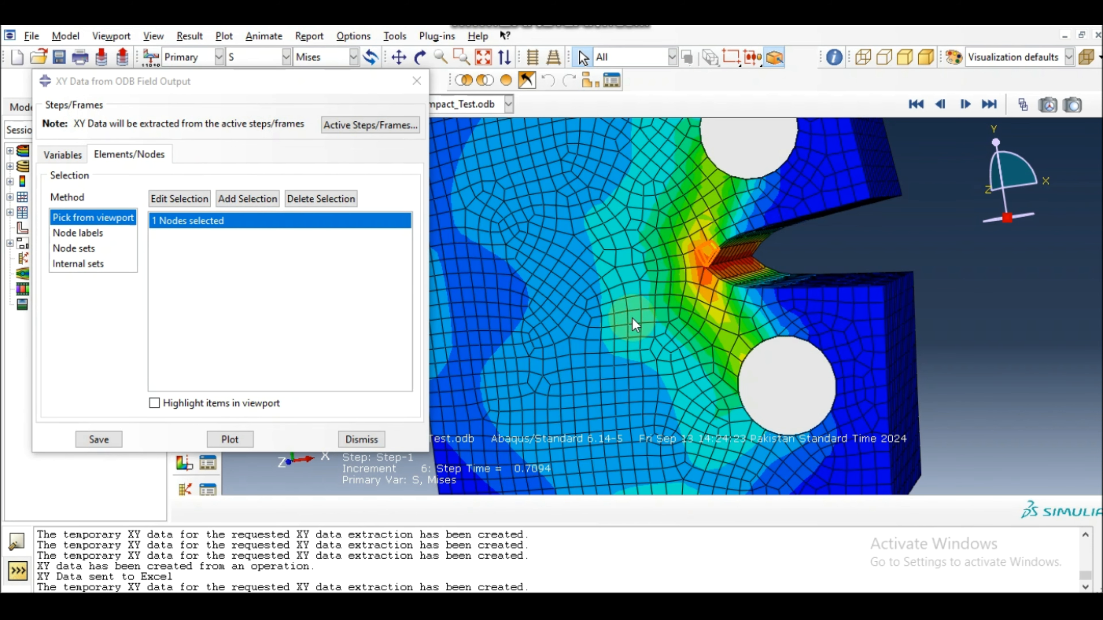
pyautogui.click(240, 439)
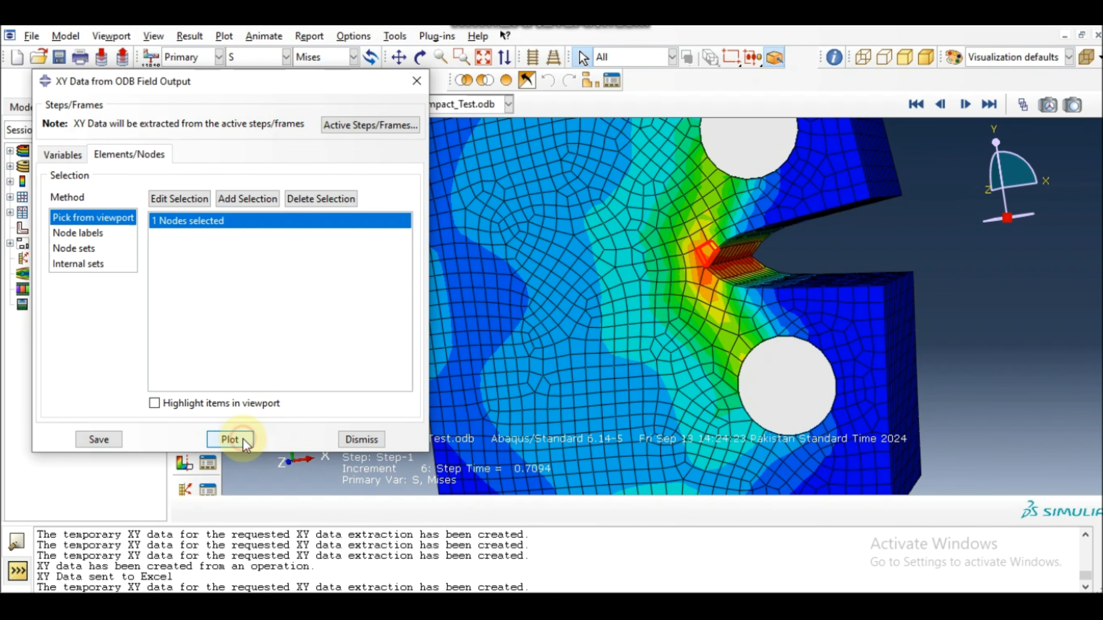
pyautogui.moveTo(319, 90); pyautogui.dragTo(327, 491)
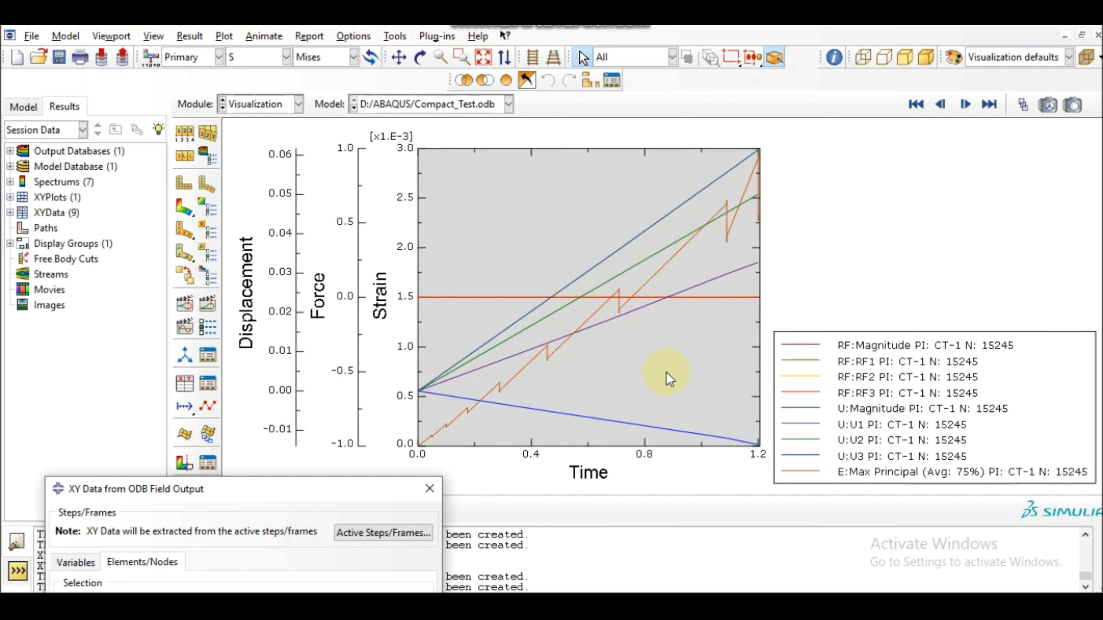
pyautogui.moveTo(366, 496); pyautogui.dragTo(327, 156)
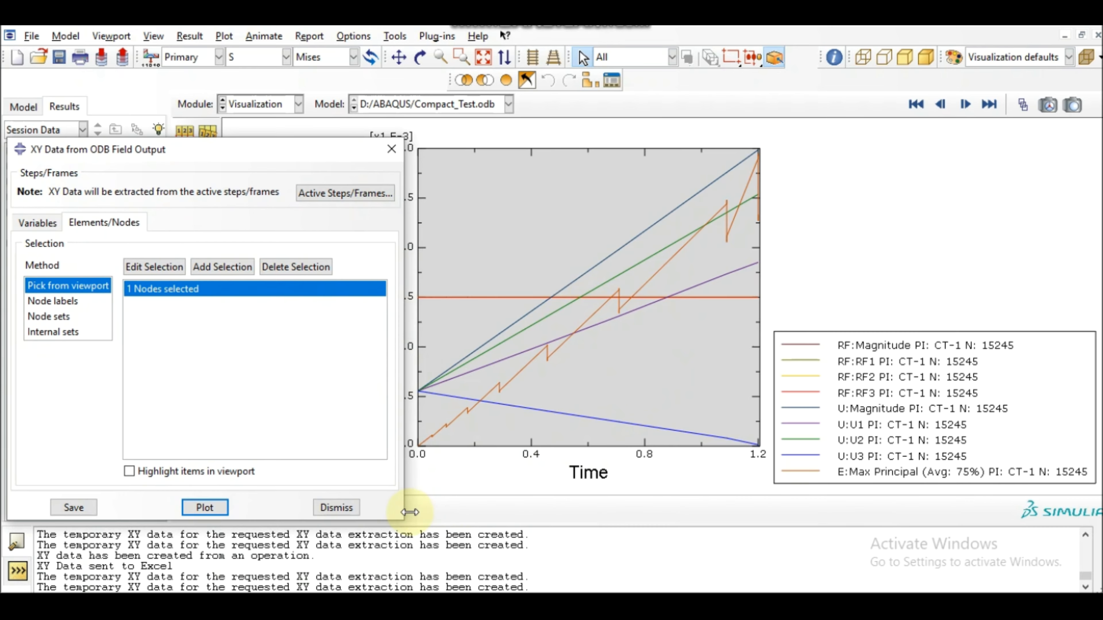